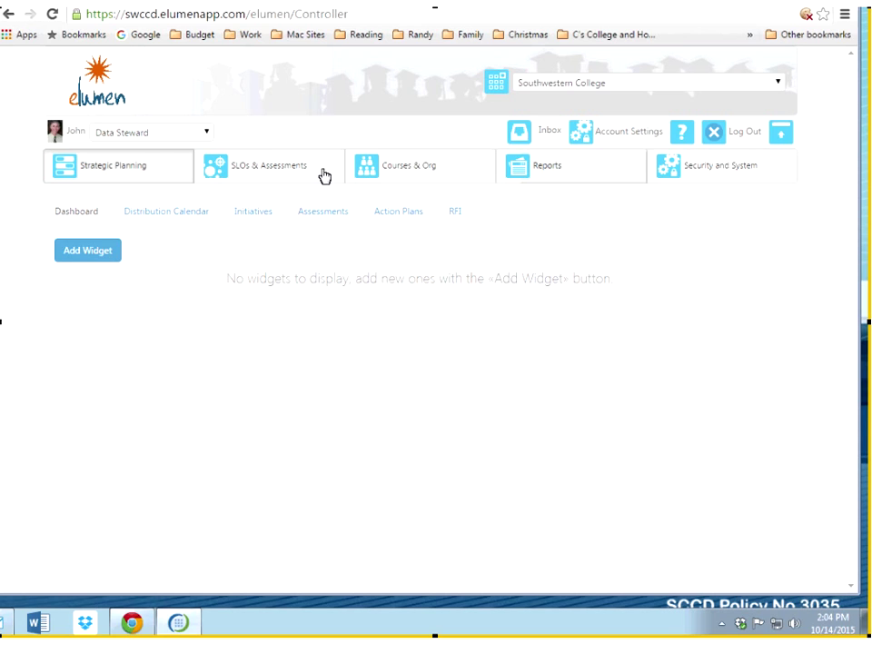
Step: Switch the role to Department Coordinator, keeping Accounting as the selected department
click(211, 135)
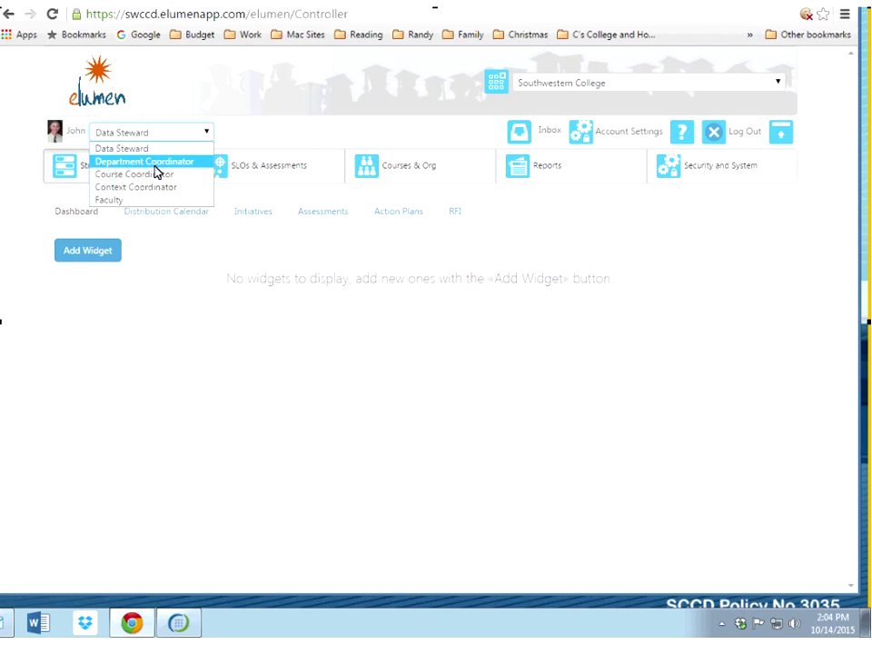
click(154, 165)
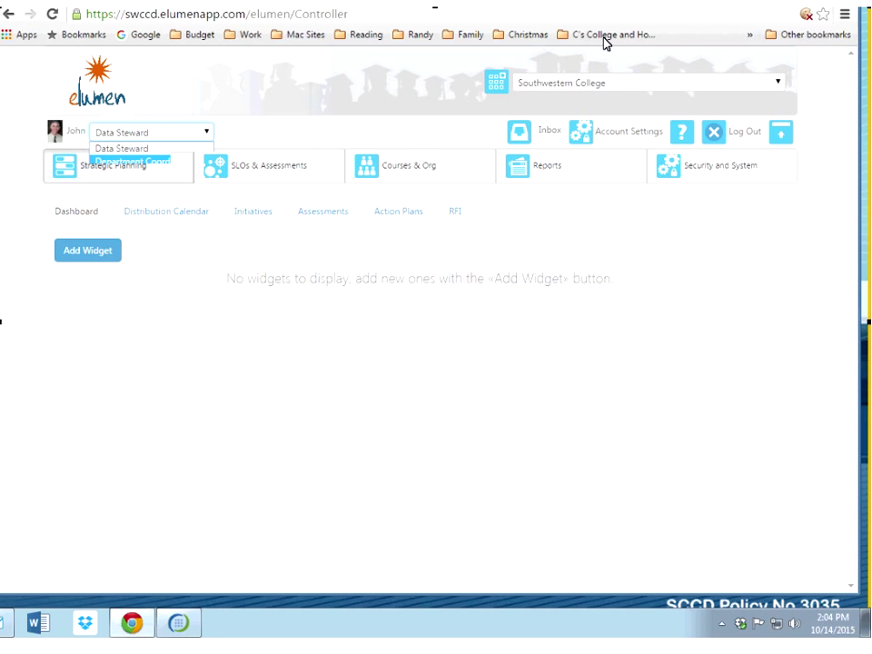
click(607, 86)
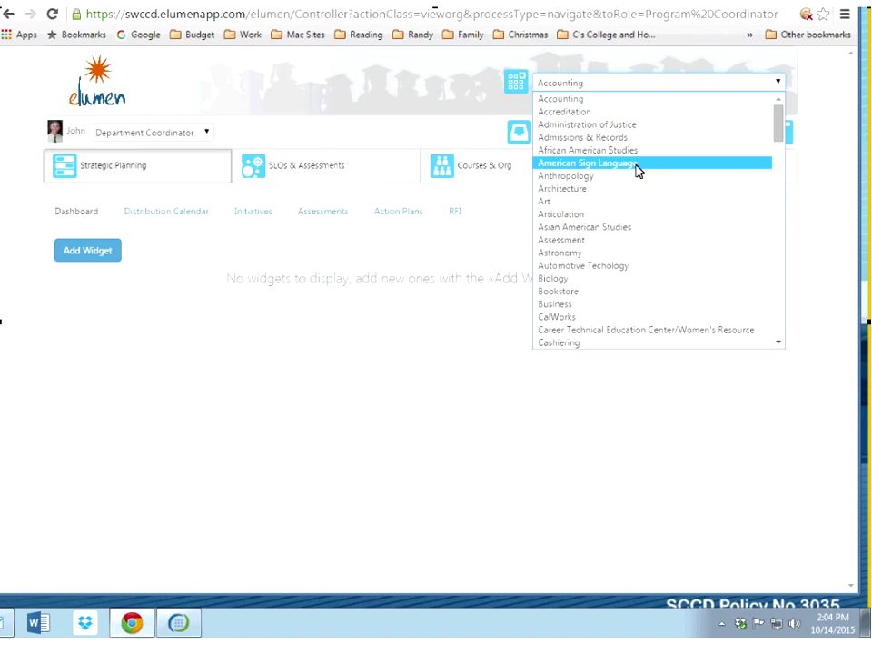
click(573, 86)
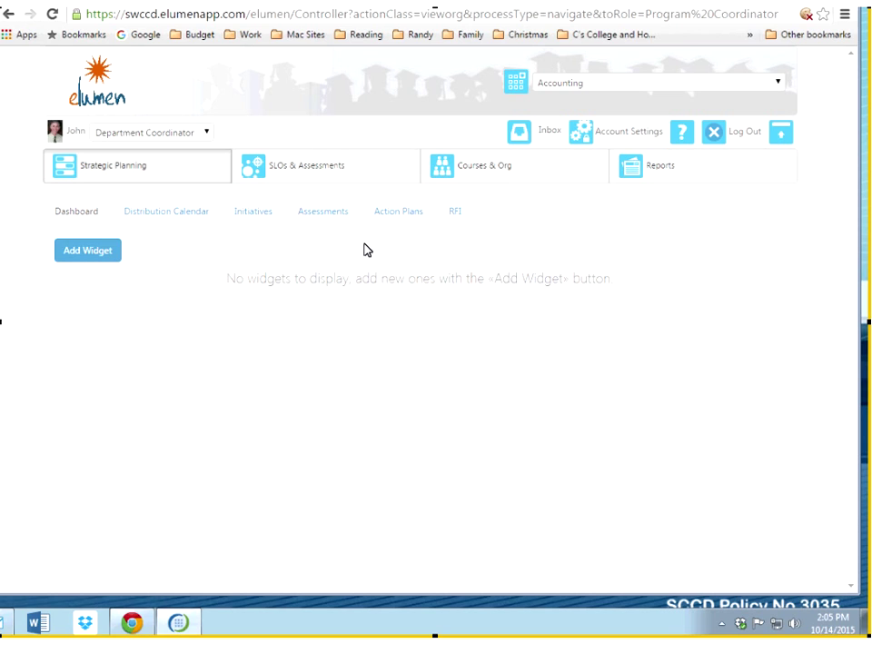
Step: Open SLOs & Assessments and change the department to Sample Discipline
click(382, 175)
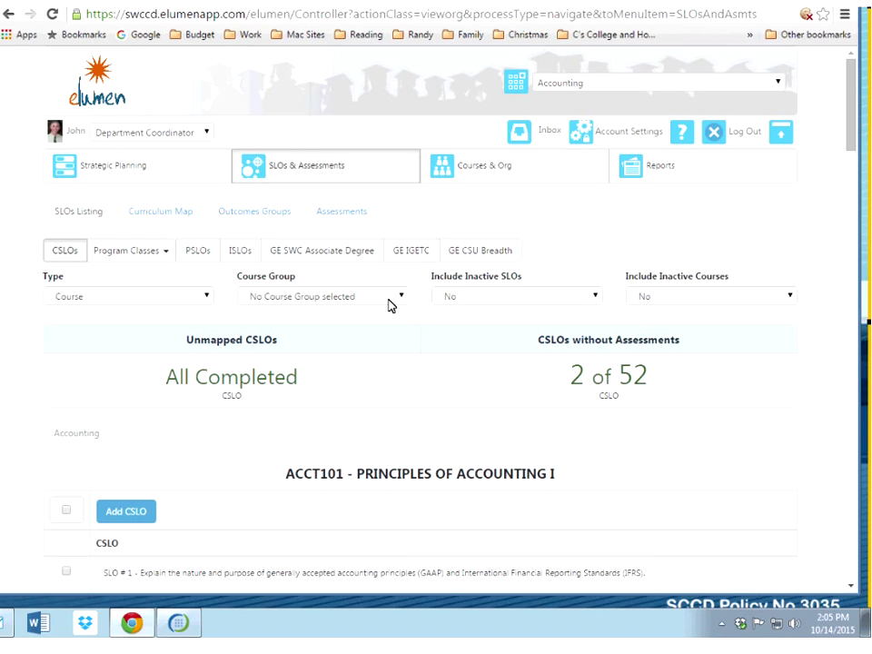
scroll(389, 306, down, 2)
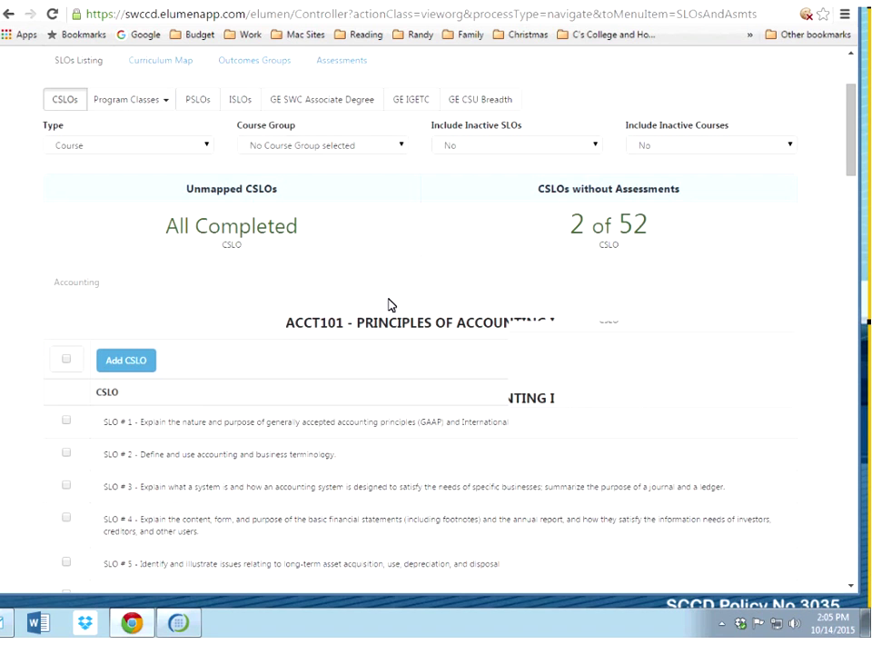
scroll(390, 305, up, 2)
click(563, 85)
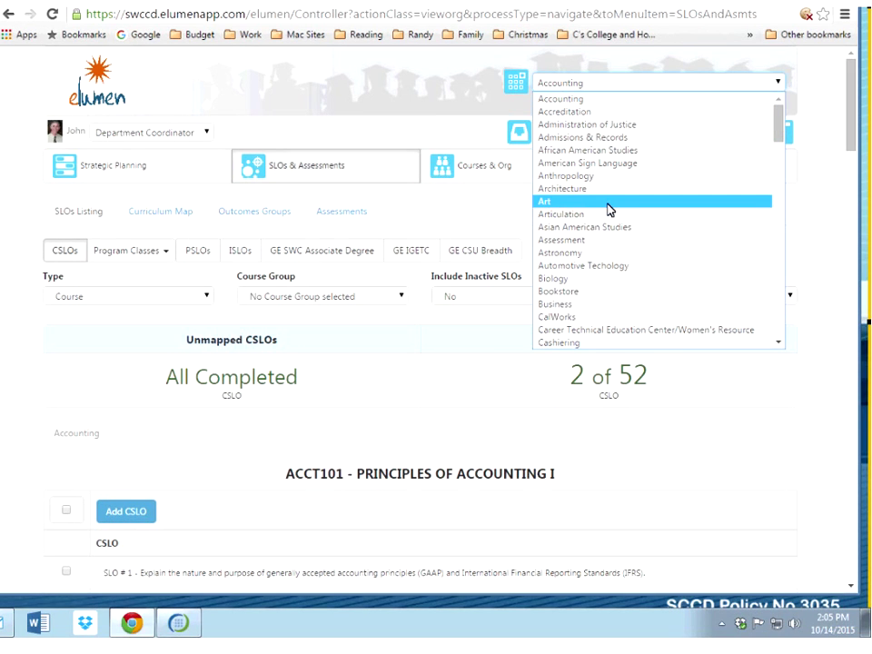
scroll(609, 209, down, 15)
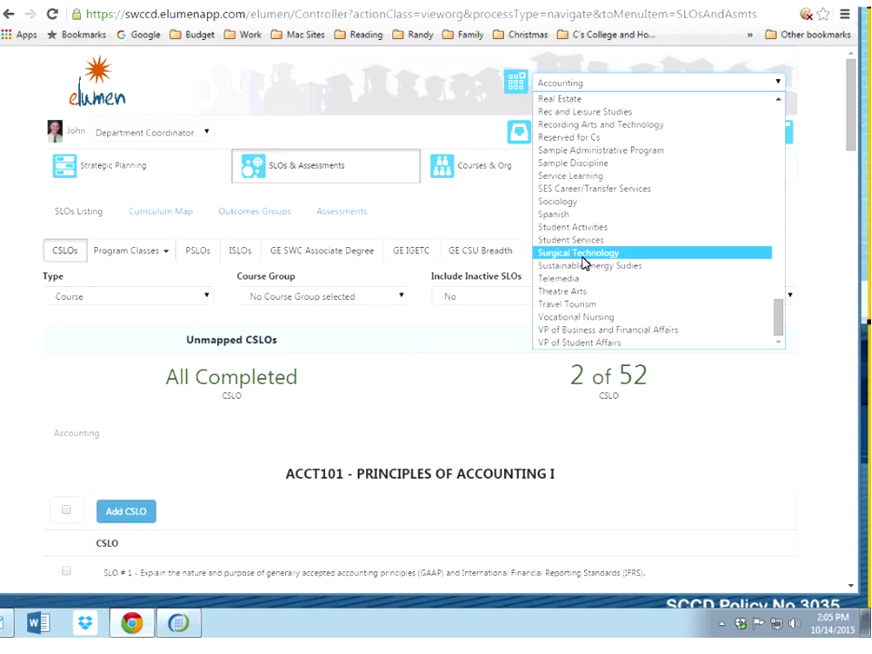
click(585, 164)
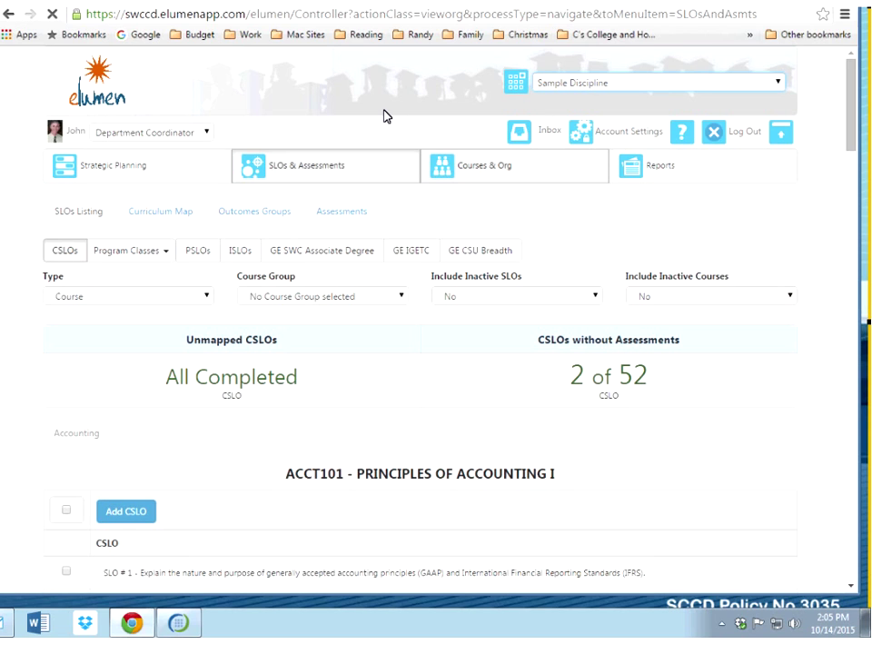
Step: Switch the working role to Faculty
click(208, 134)
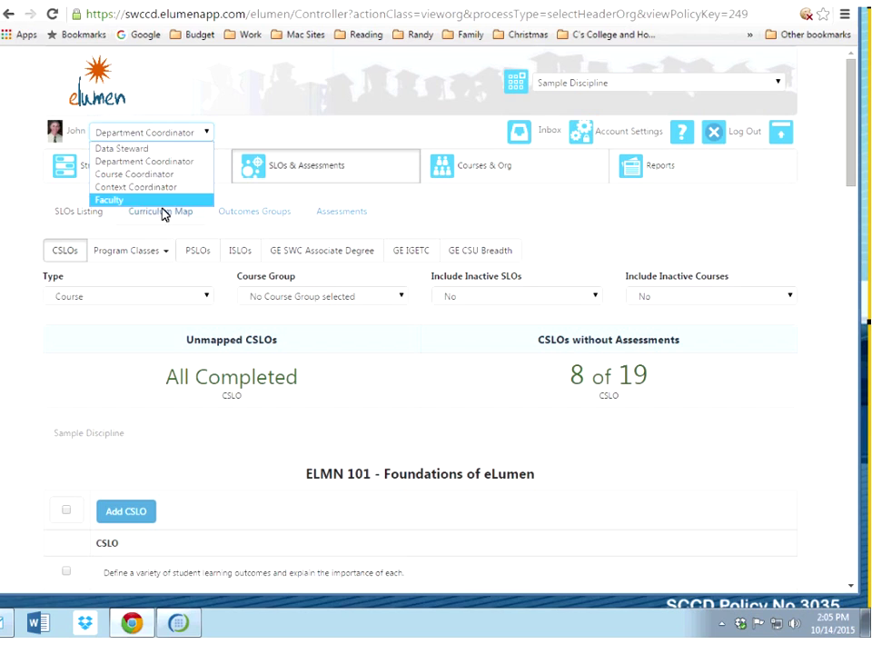
click(161, 209)
click(206, 134)
click(131, 198)
click(193, 135)
click(112, 199)
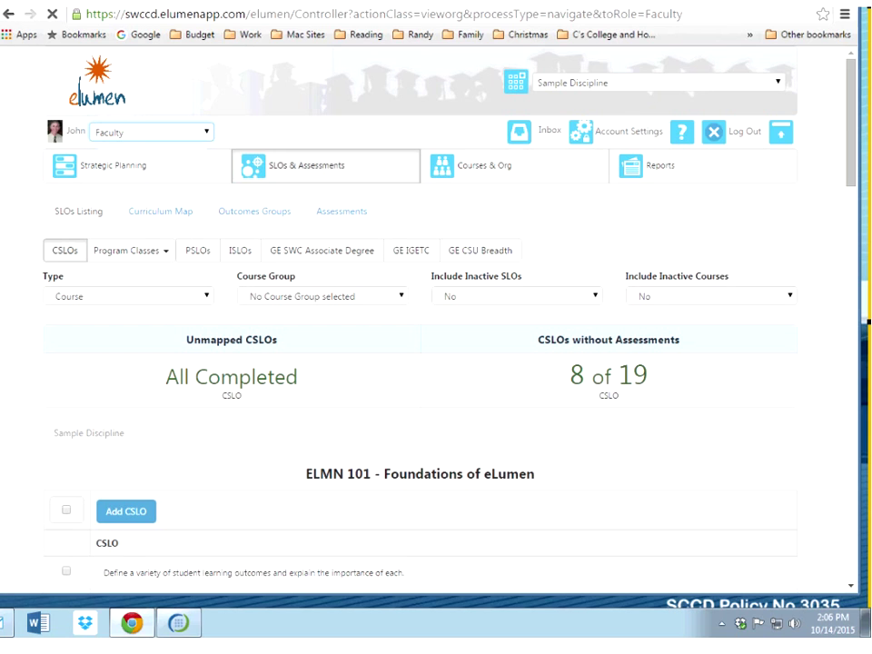
Step: Select Sample Discipline and open its SLOs & Assessments listing showing ELMN 101 and ELMN 111
click(717, 85)
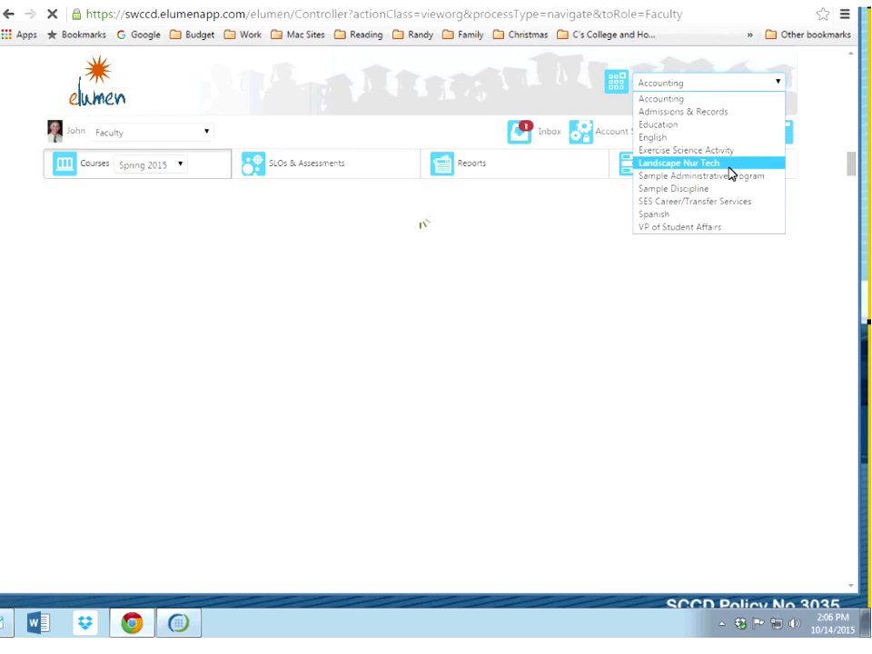
click(733, 188)
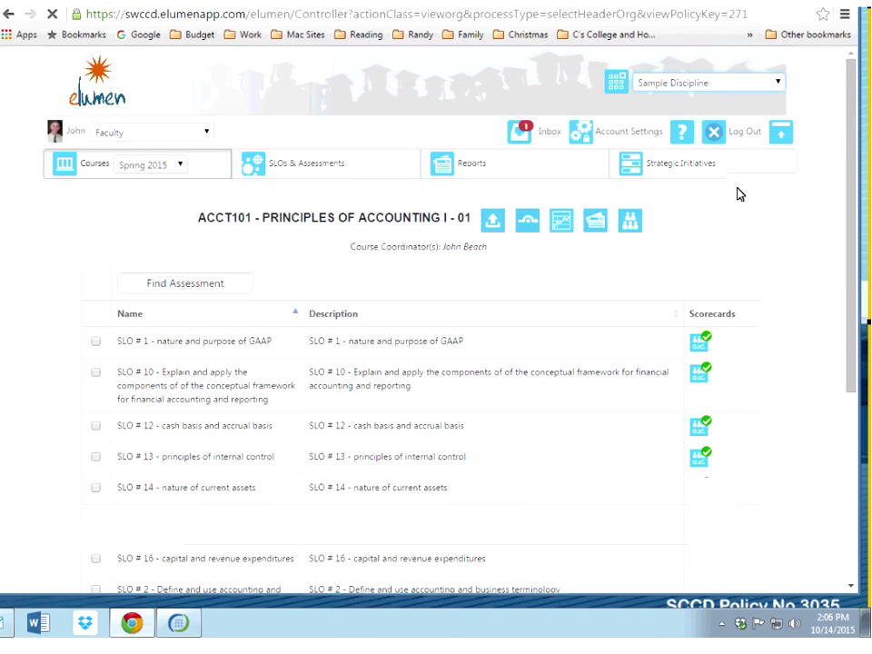
click(302, 178)
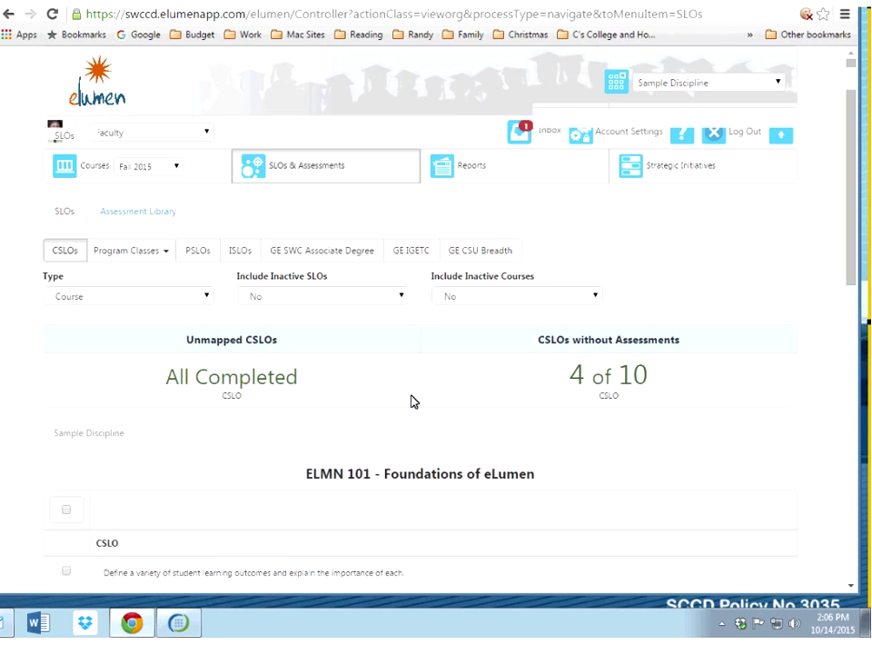
scroll(410, 401, down, 3)
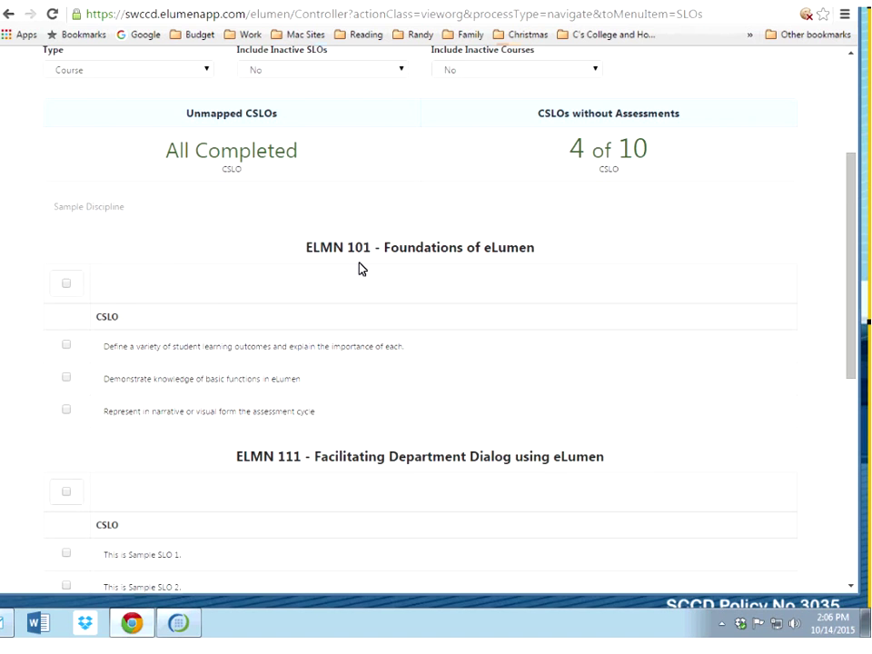
scroll(359, 268, up, 1)
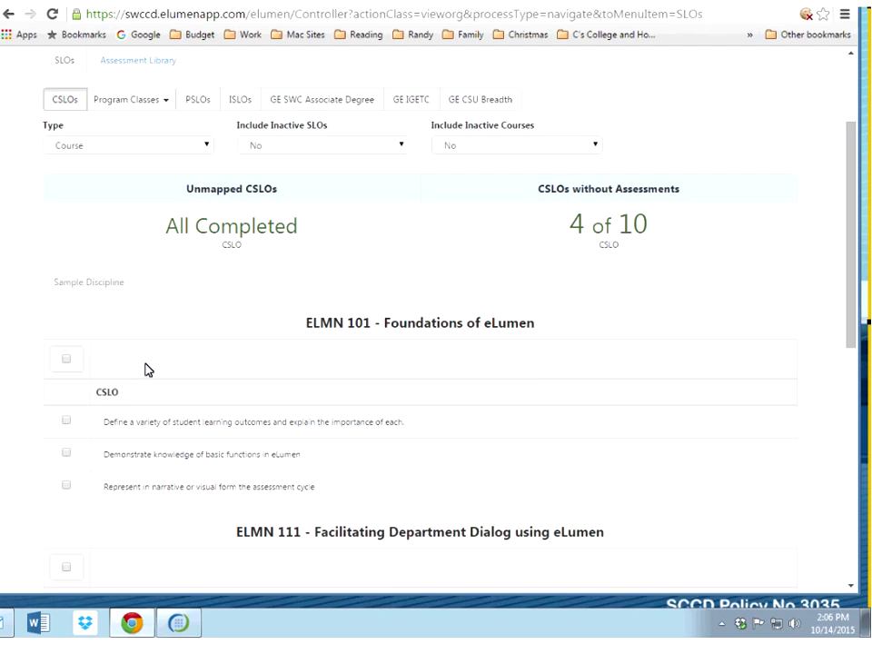
scroll(148, 370, up, 2)
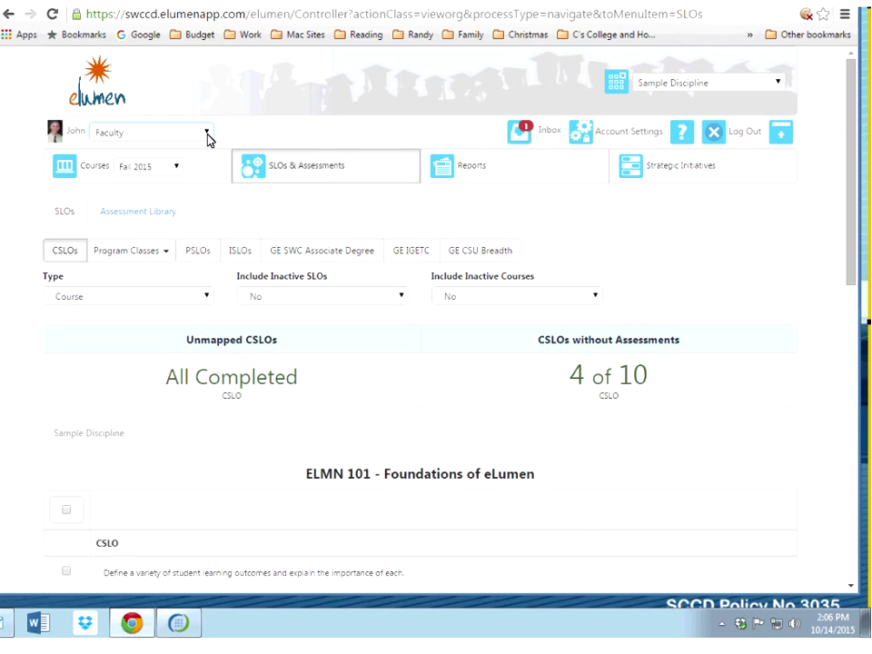
Step: Return to Department Coordinator, choose the Sample Discipline department, and open SLOs & Assessments
click(208, 135)
click(188, 162)
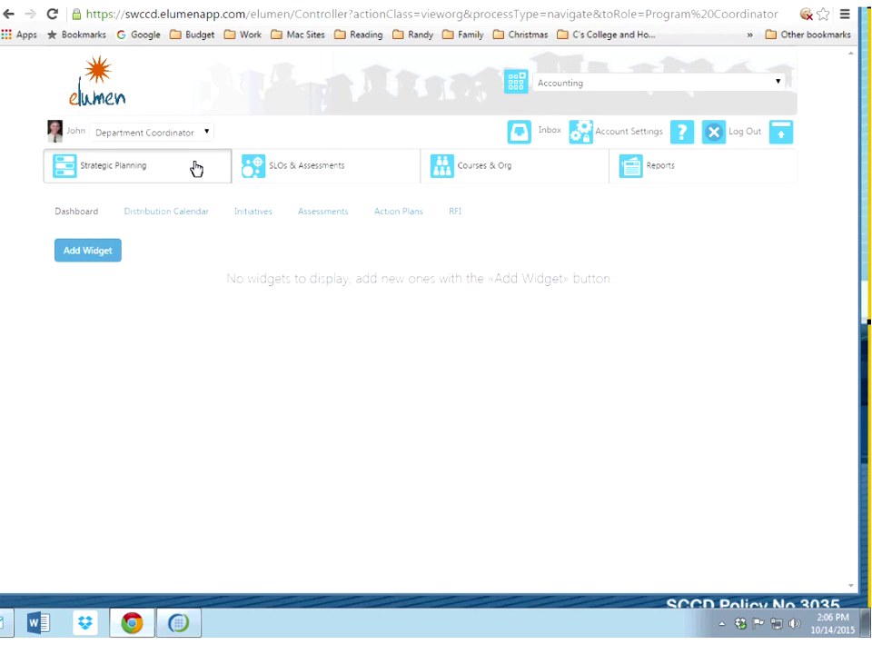
click(661, 87)
scroll(690, 168, down, 5)
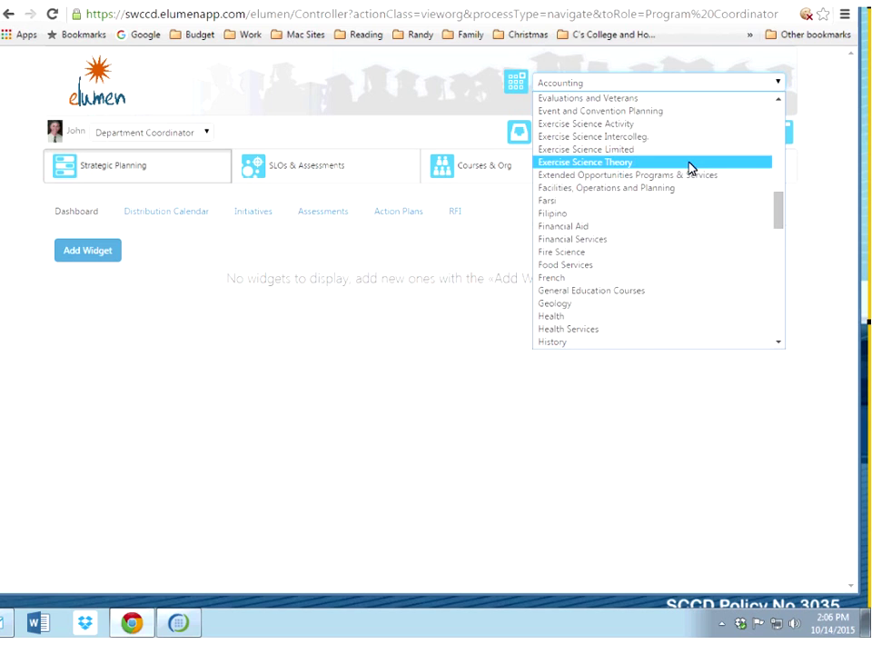
scroll(687, 168, down, 5)
scroll(671, 260, down, 5)
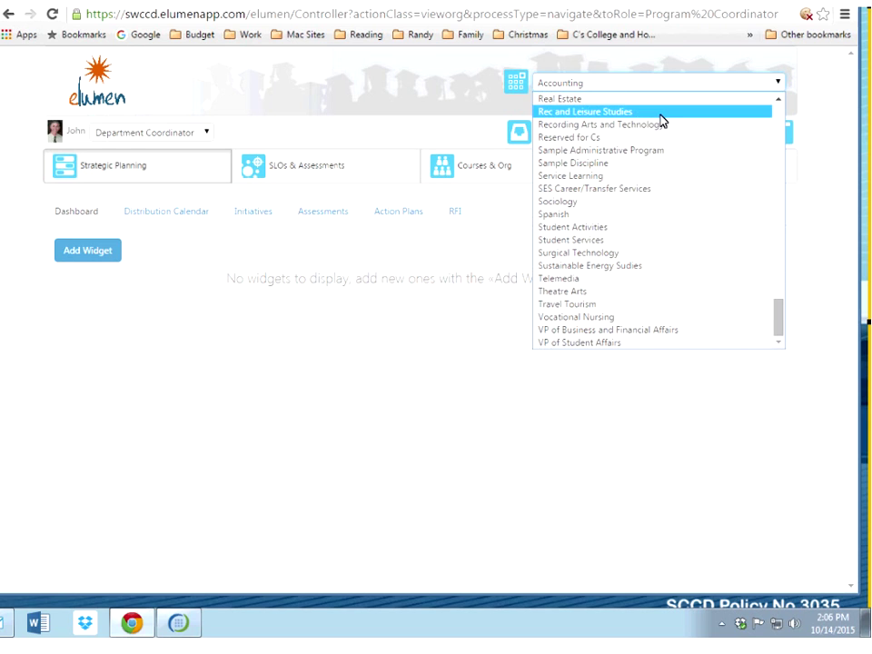
scroll(659, 159, up, 4)
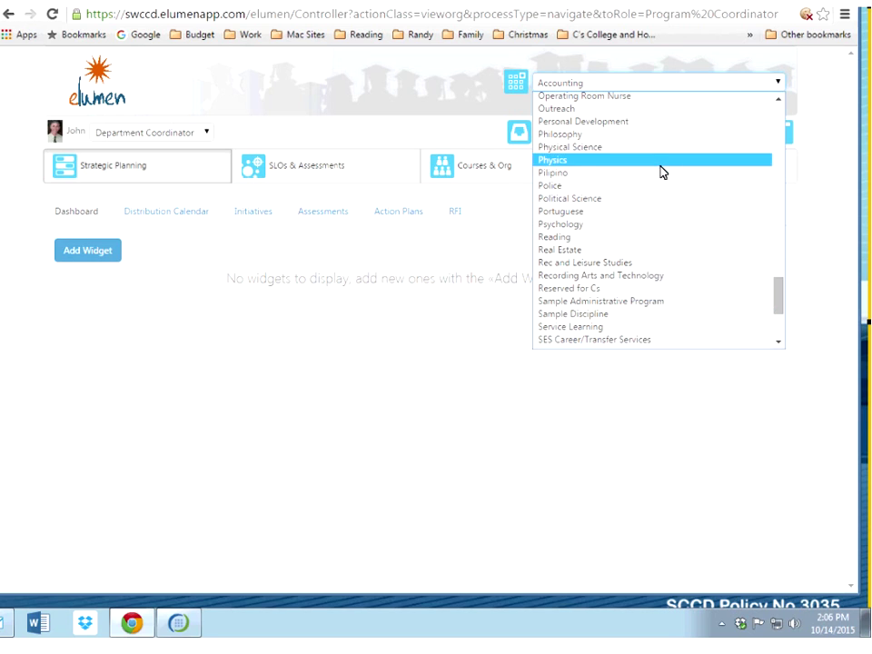
click(711, 315)
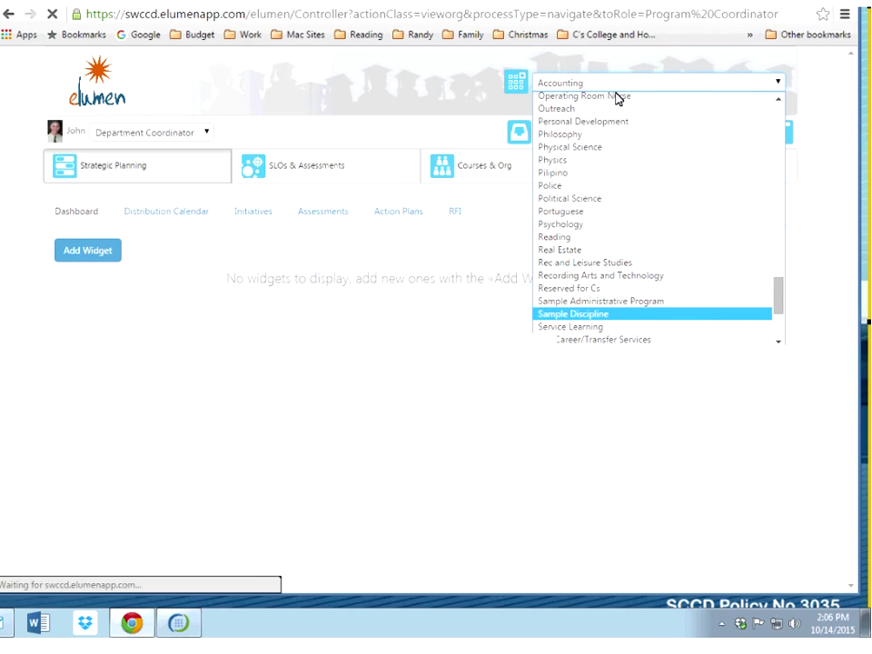
click(341, 165)
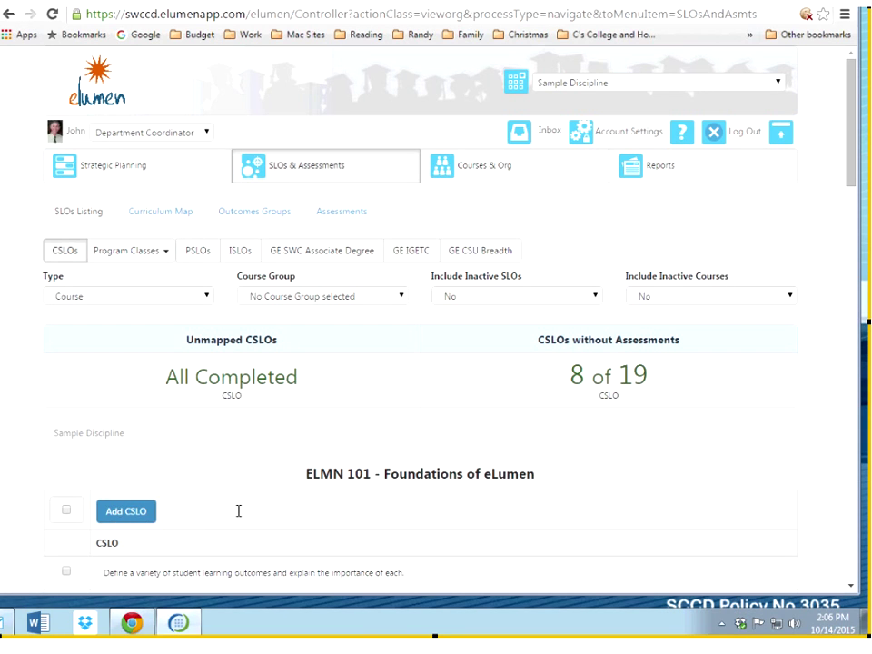
Step: Add a CSLO under ELMN 101 reading 'student will be able to....' and save it
scroll(119, 300, down, 3)
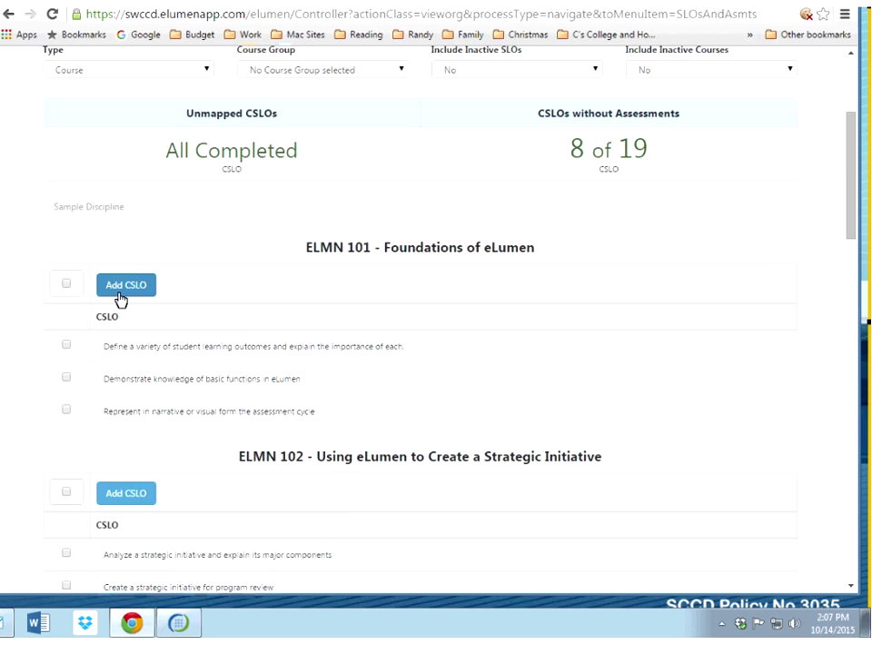
click(121, 289)
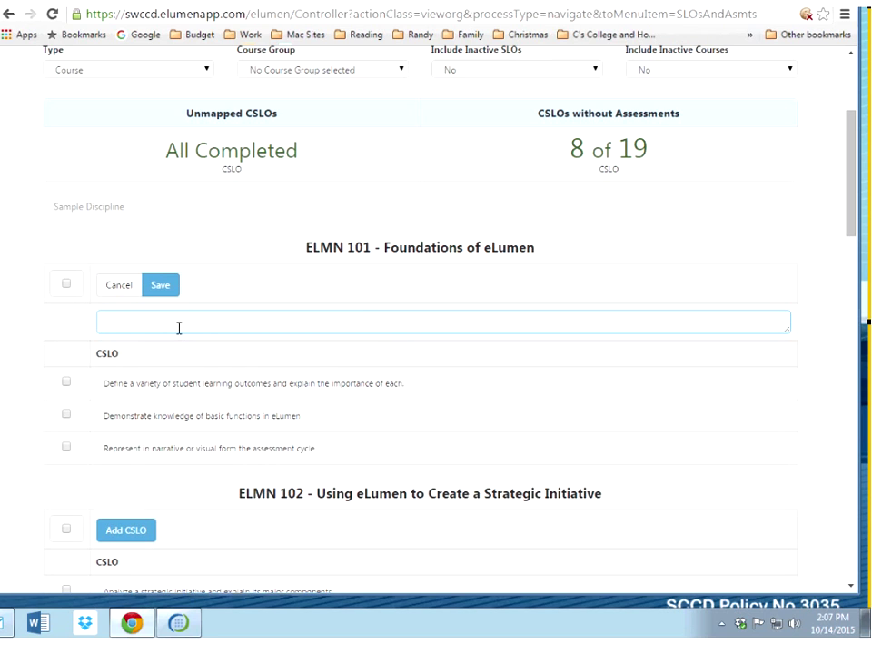
text(stduwenrwill)
key(BackSpace)
key(BackSpace)
key(BackSpace)
key(BackSpace)
key(BackSpace)
key(BackSpace)
key(BackSpace)
key(BackSpace)
key(BackSpace)
key(BackSpace)
key(BackSpace)
text(udent will be able to....)
click(162, 285)
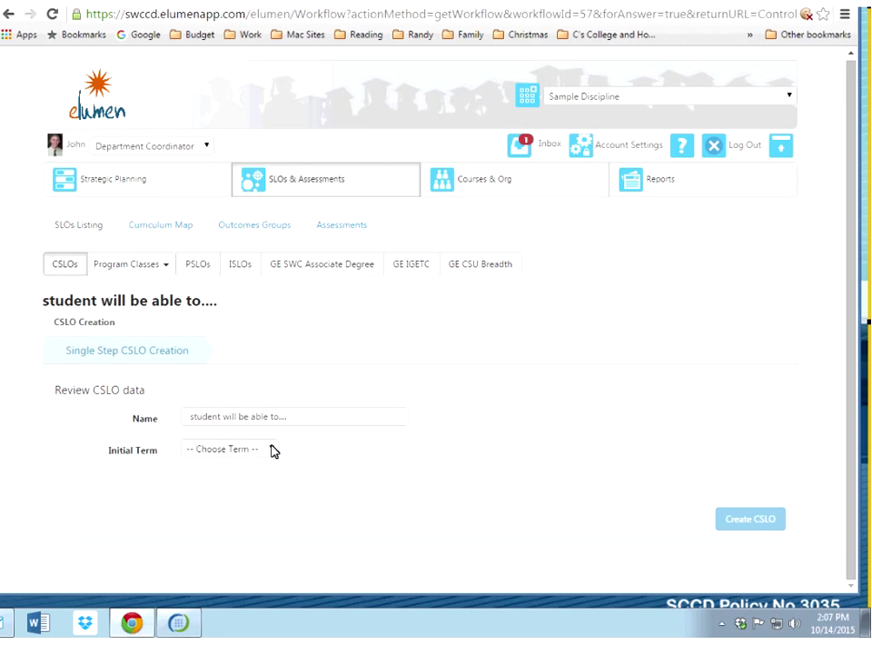
Step: Set the new CSLO's initial term to Fall 2015
click(271, 450)
click(221, 479)
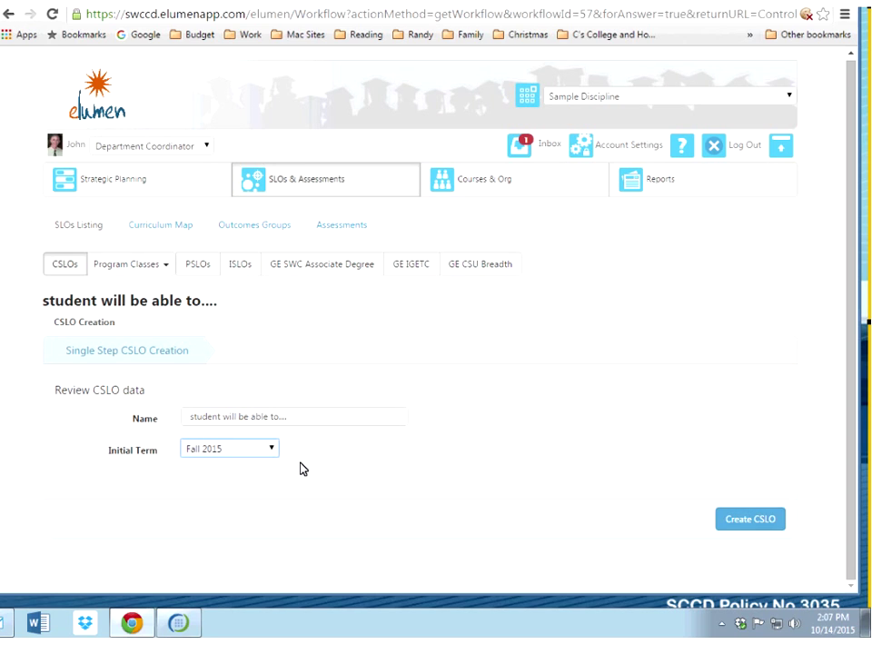
click(273, 449)
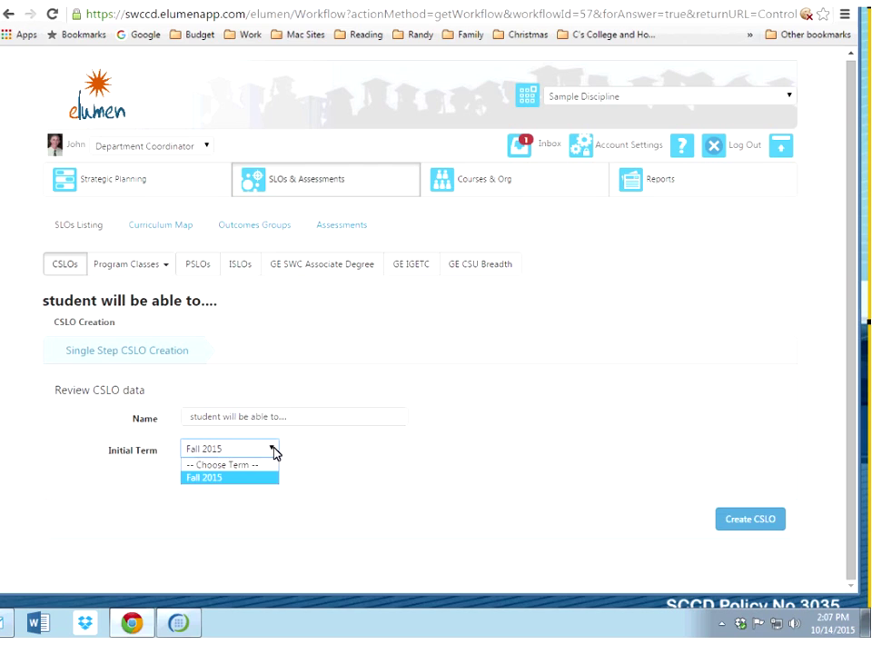
click(224, 486)
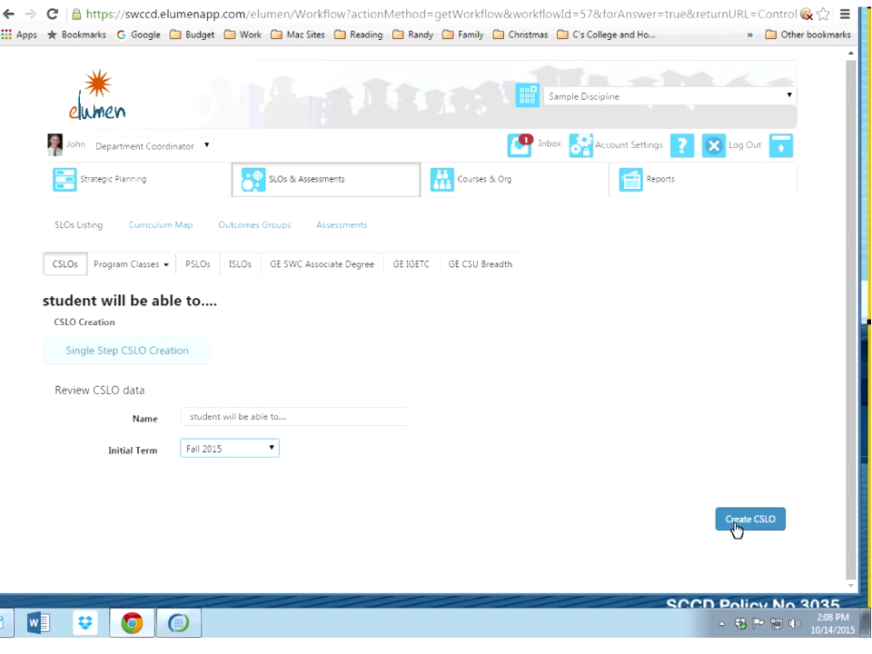
Step: Create the CSLO and tick the new 'student will be able to...' entry under ELMN 101
click(736, 525)
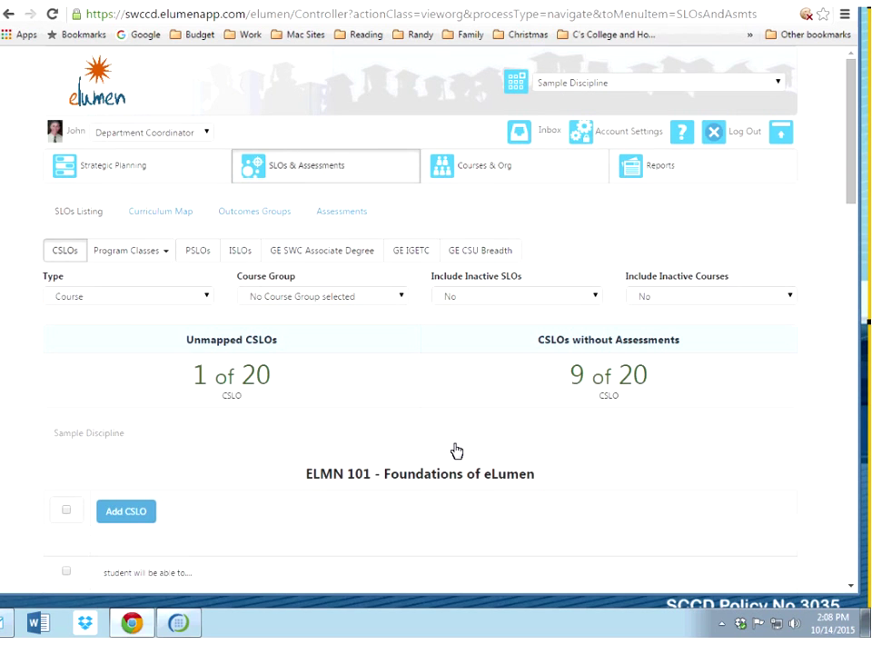
scroll(457, 452, down, 3)
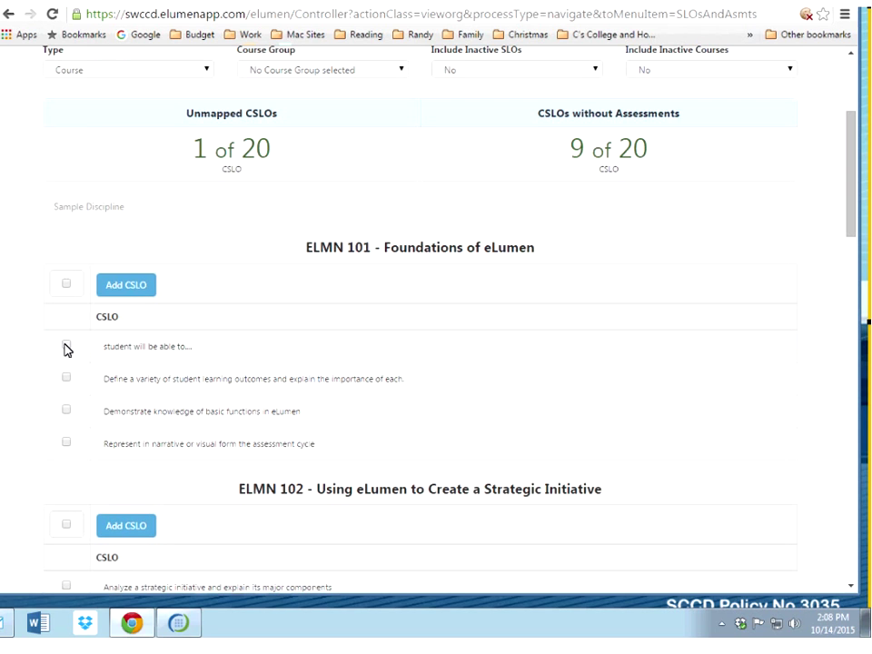
click(67, 347)
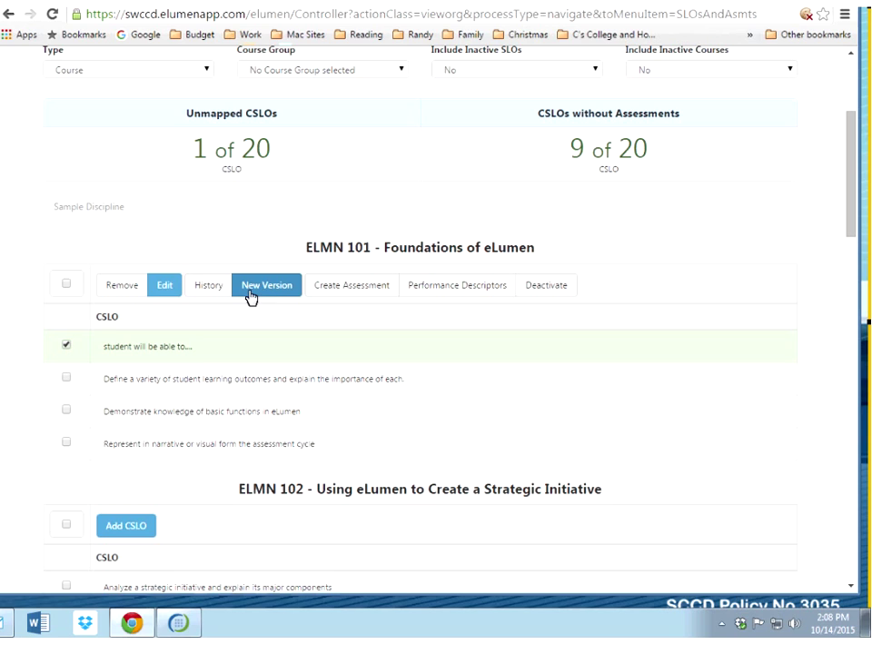
click(353, 286)
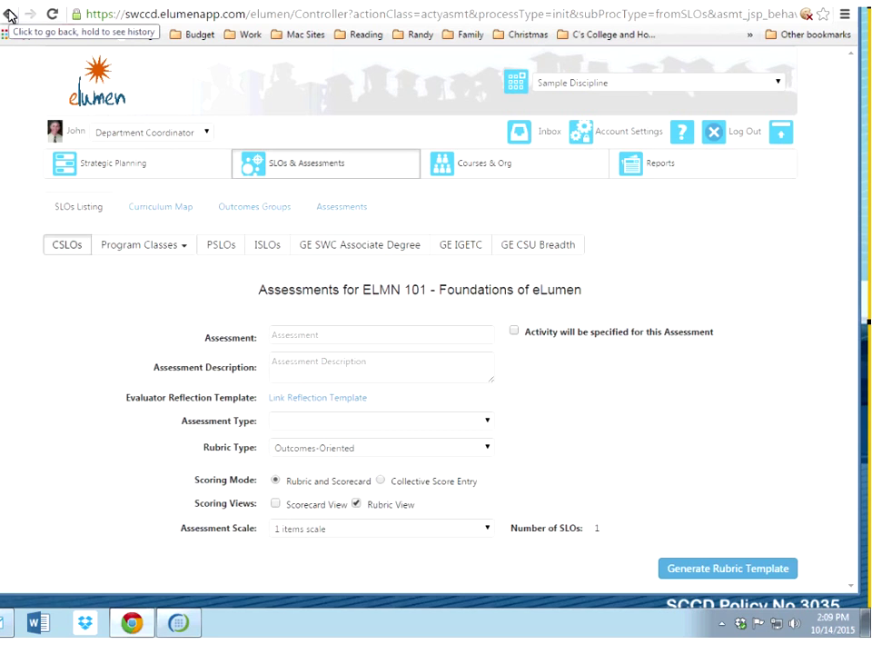
click(10, 14)
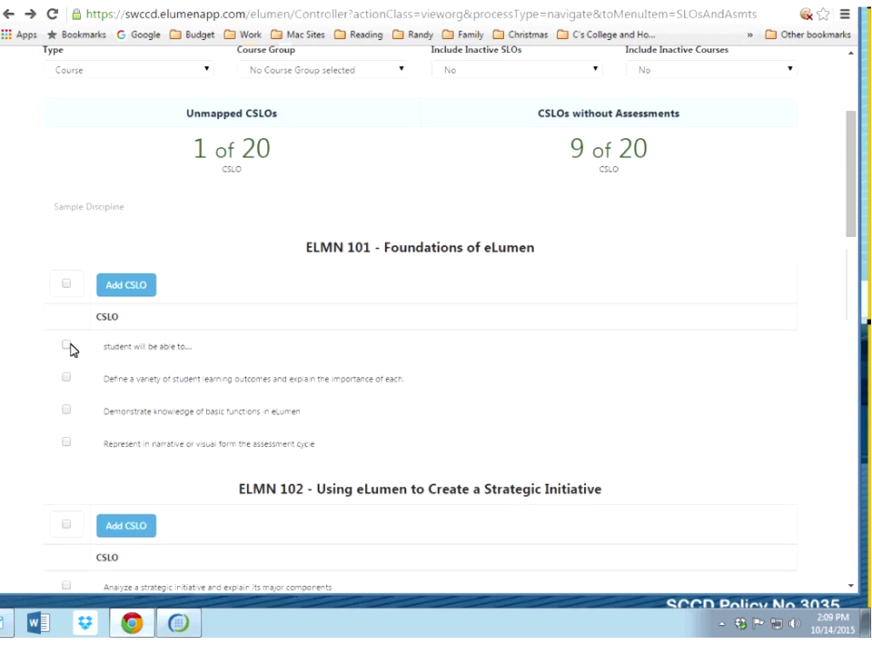
click(68, 345)
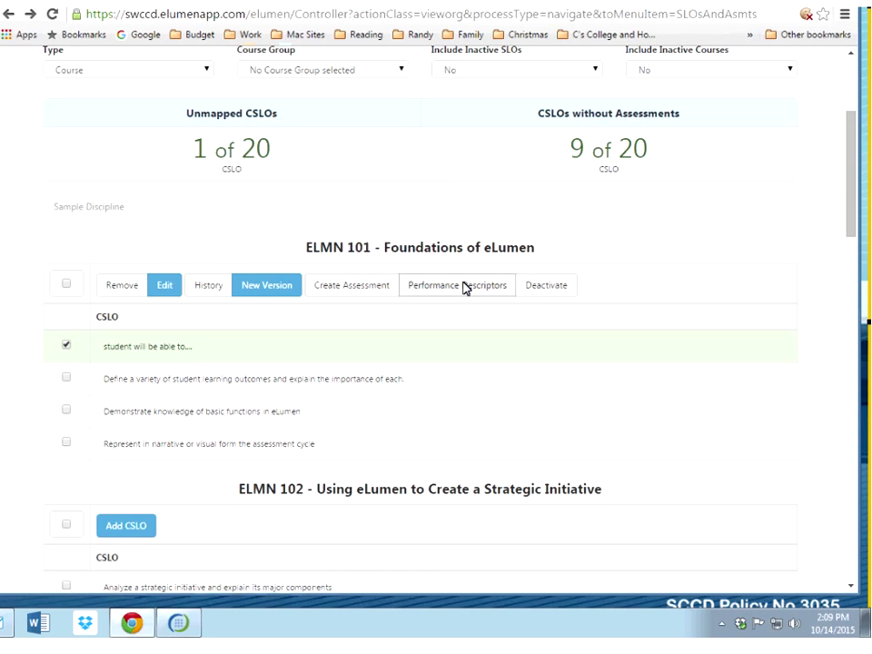
Step: Open the new SLO's performance descriptors and expand the 5 items scale
click(464, 287)
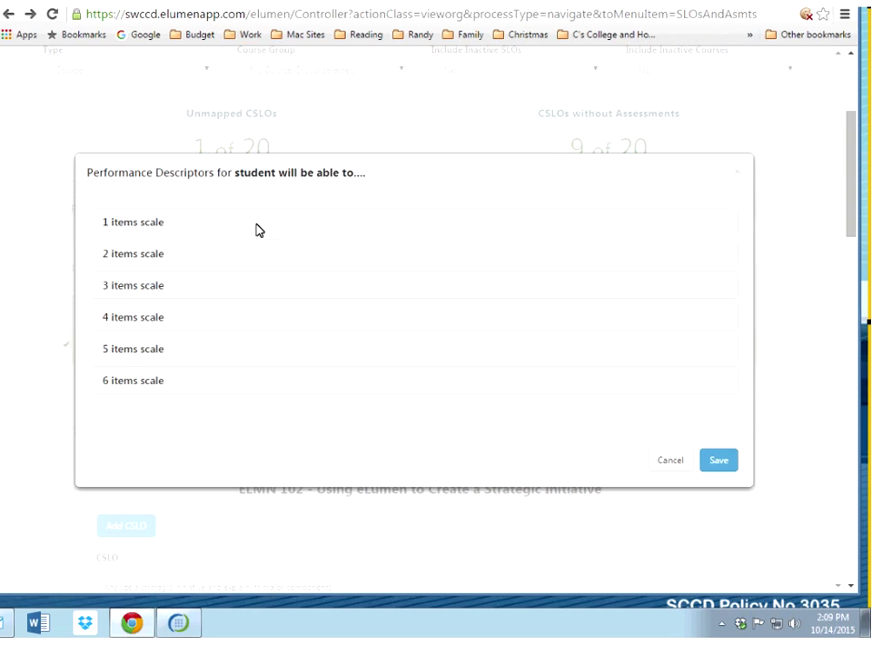
click(140, 353)
scroll(416, 407, down, 2)
click(329, 238)
click(329, 283)
click(328, 327)
click(323, 380)
click(400, 422)
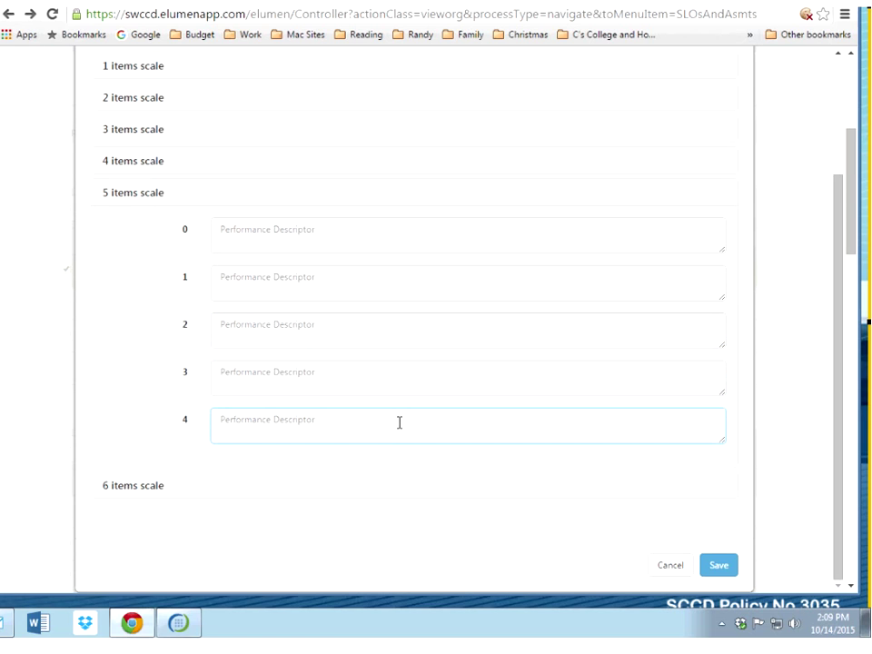
click(381, 225)
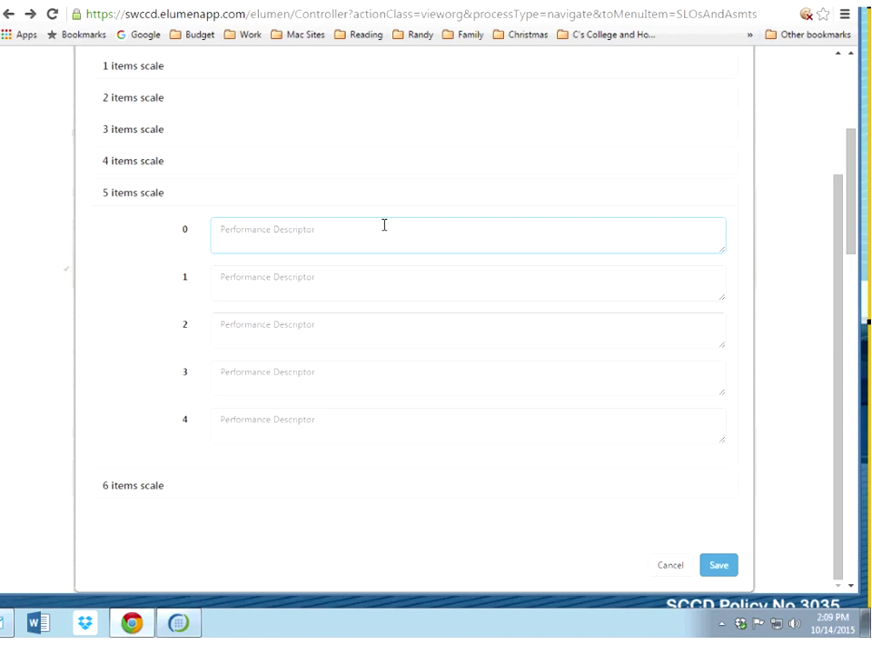
Step: Fill levels 0–4 with Excellent, SO good, ok, Not so hot and rotten
text(Excellent)
key(Tab)
text(SO good)
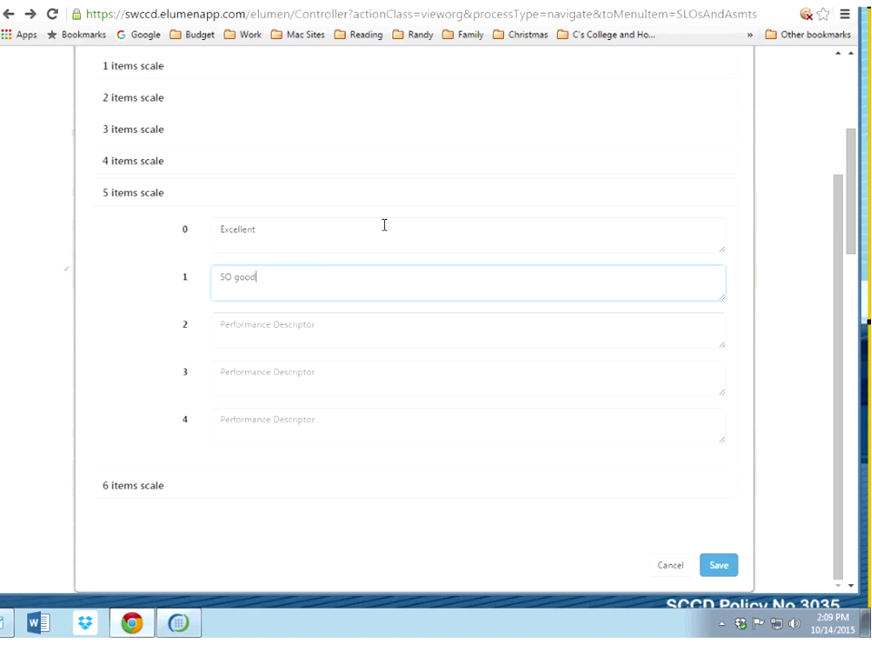
key(Tab)
text(ok)
key(Tab)
text(Not so hot)
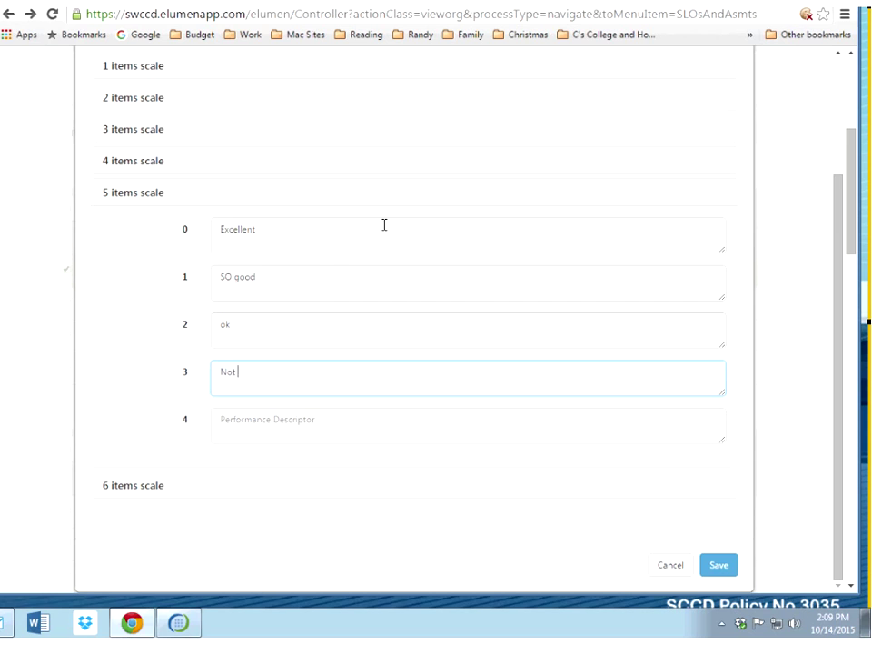
key(Tab)
text(rotten)
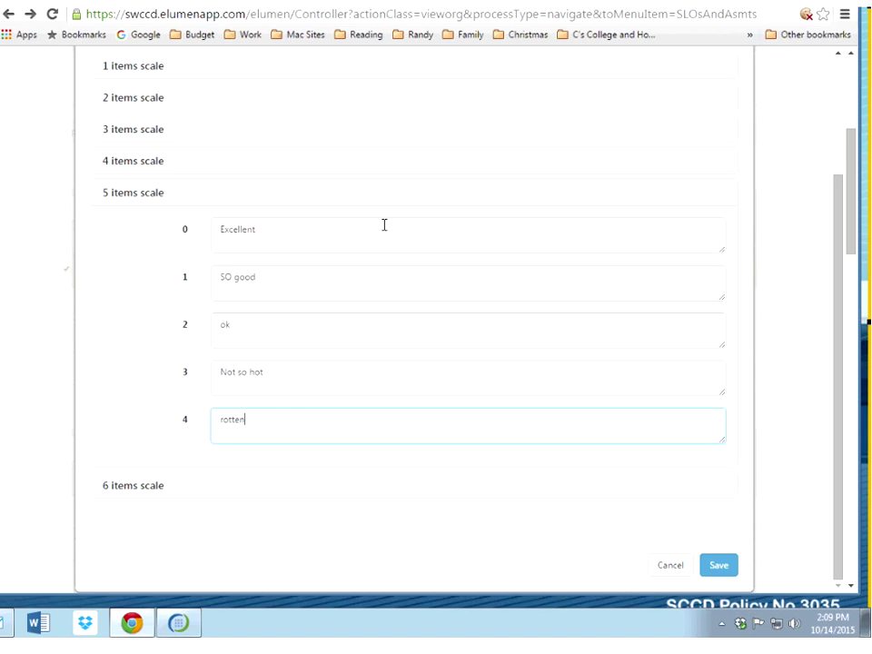
Step: Correct the descriptors: Rotten at level 0, Not So Hot at 1, Good to Go at 3, Excellent at 4
drag(259, 235, 184, 248)
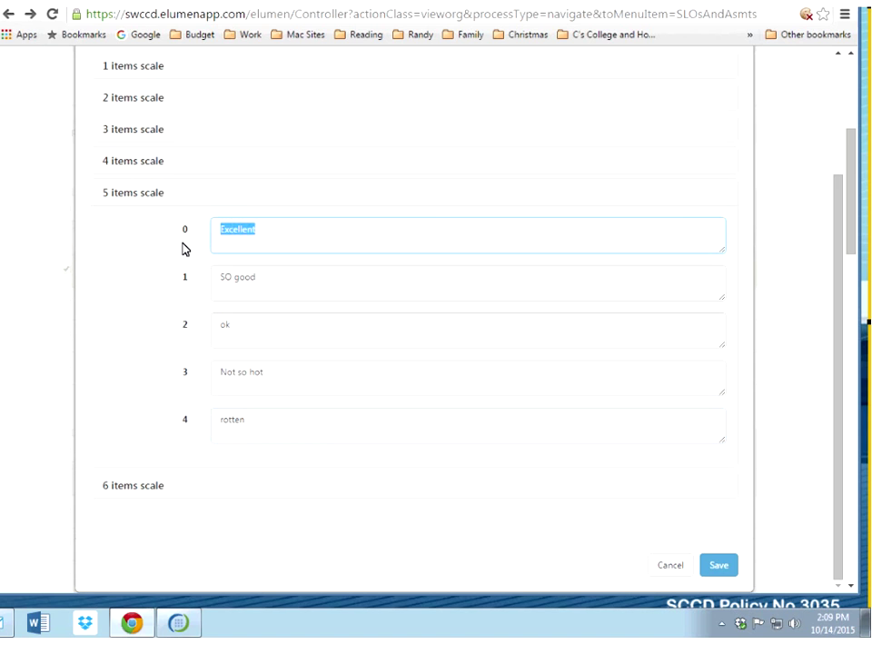
text(Rotten)
key(Tab)
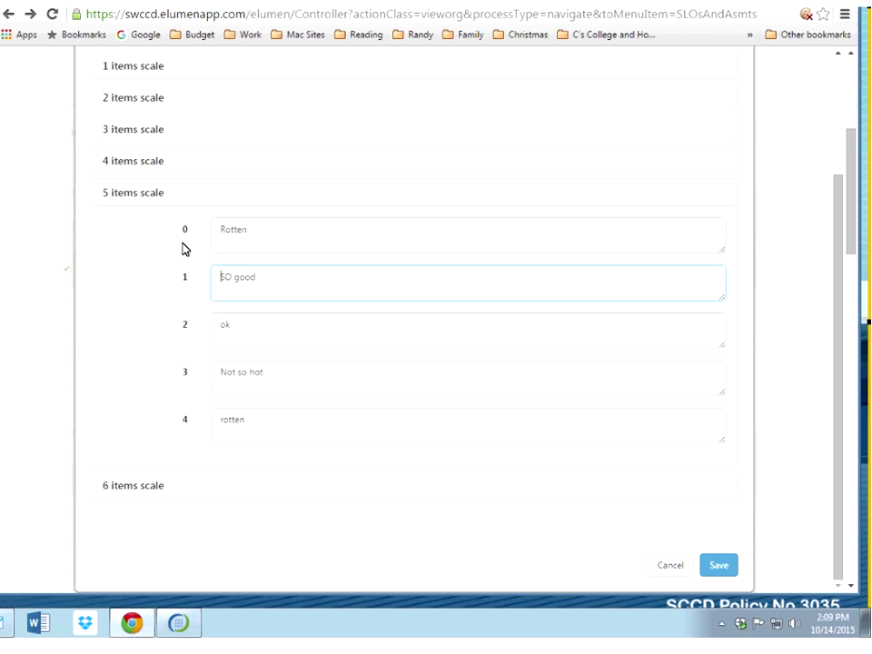
key(ctrl+a)
text(Not So Hot)
key(Tab)
key(Tab)
key(ctrl+a)
key(BackSpace)
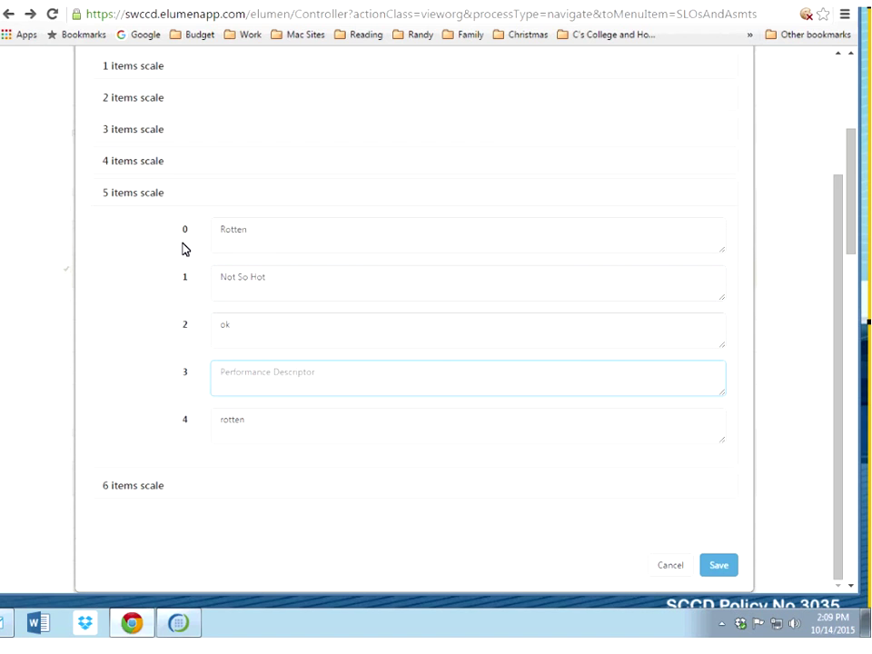
text(Good to Go)
key(Tab)
key(ctrl+a)
text(E)
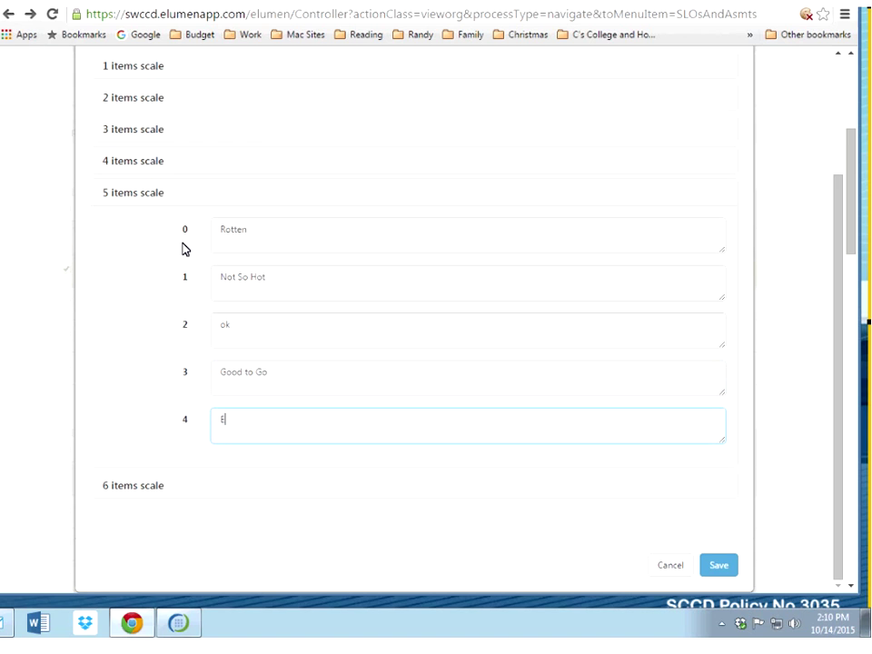
text(xcellend)
key(BackSpace)
text(t)
click(214, 327)
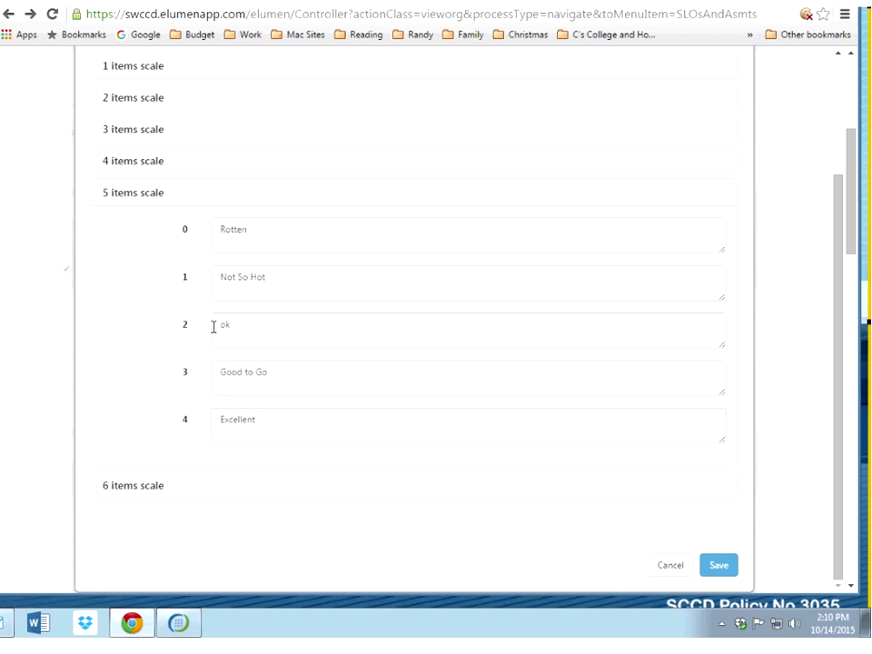
click(12, 454)
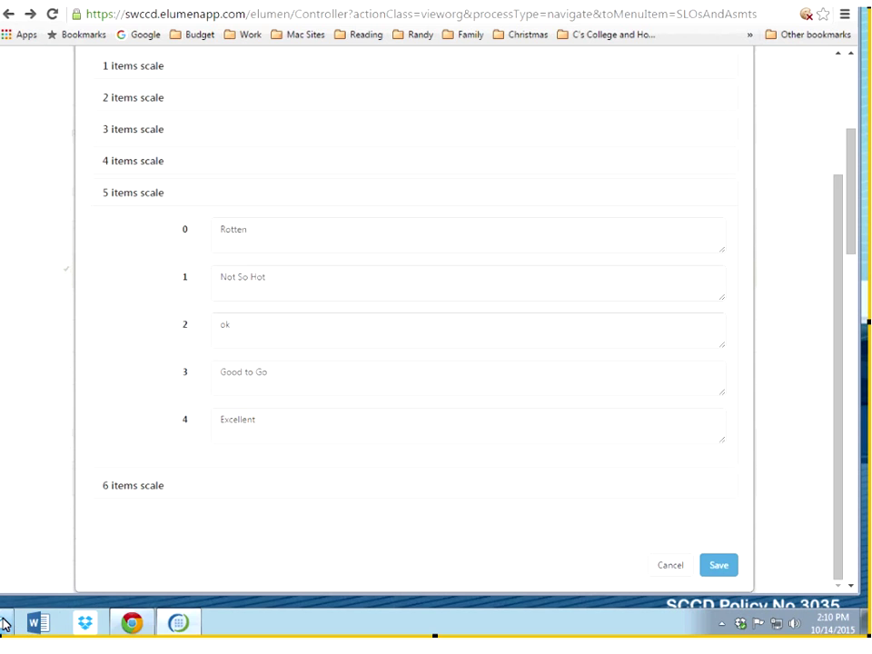
mouse_move(8, 623)
mouse_move(11, 625)
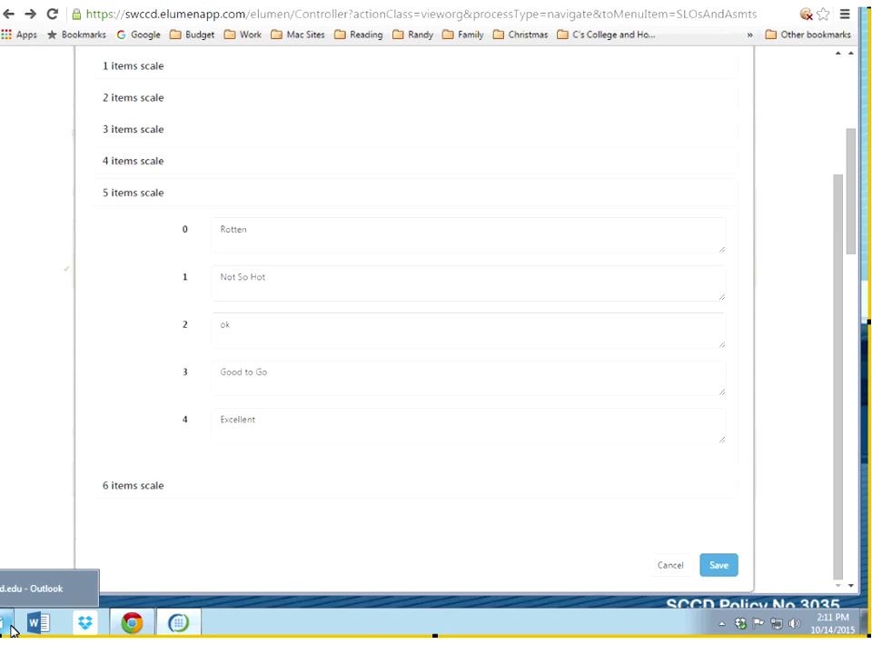
click(11, 625)
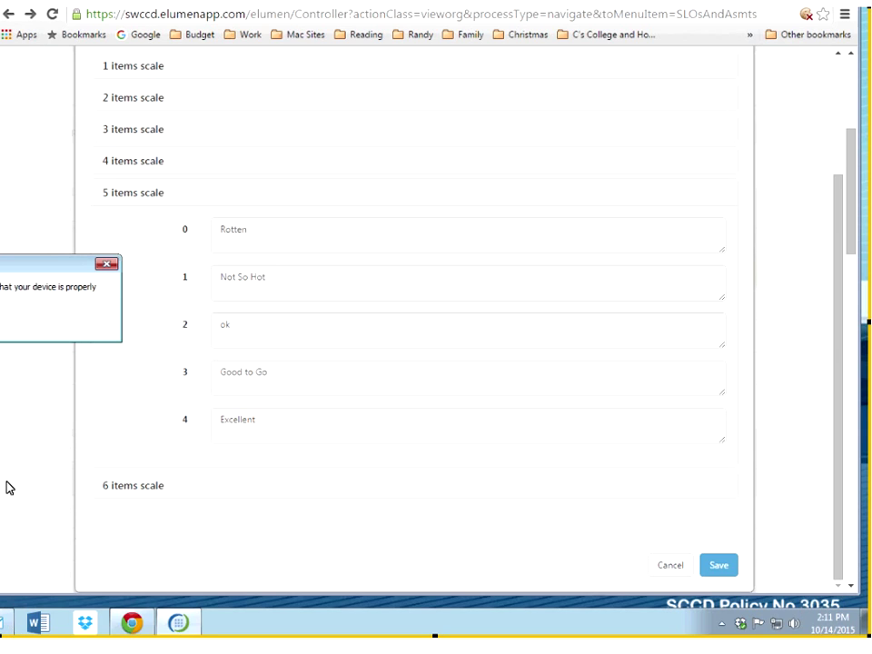
click(2, 320)
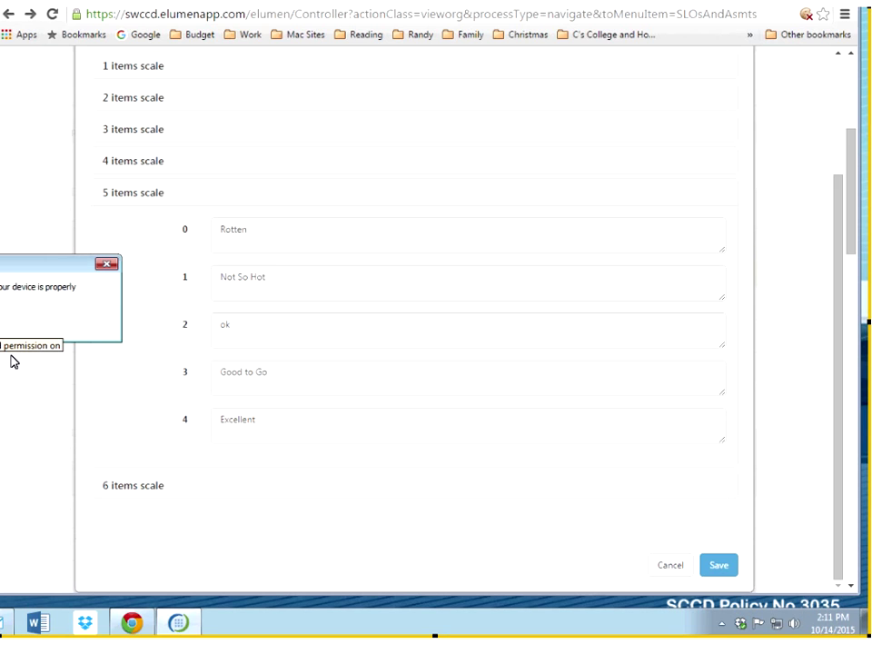
click(2, 324)
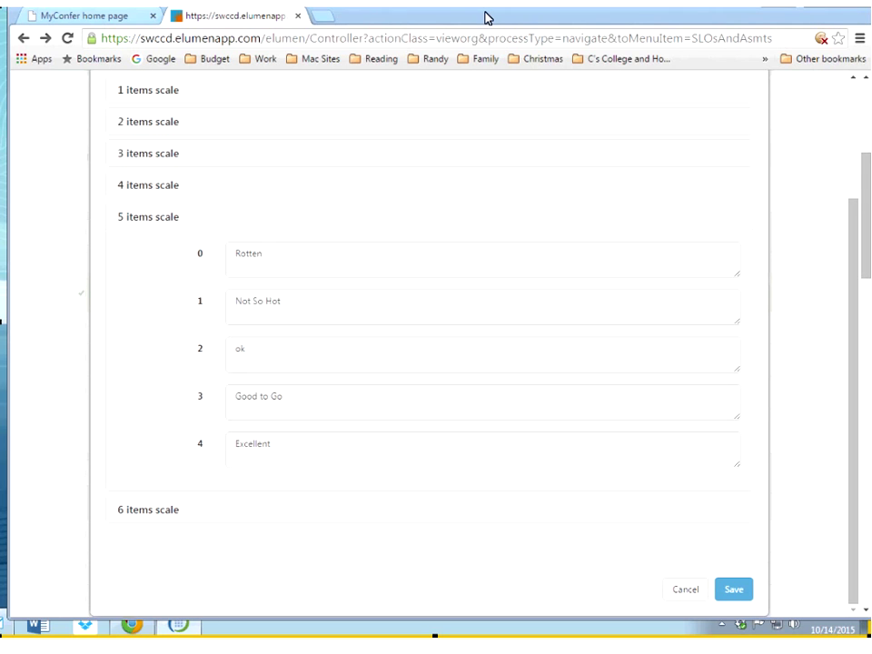
drag(485, 12, 478, 7)
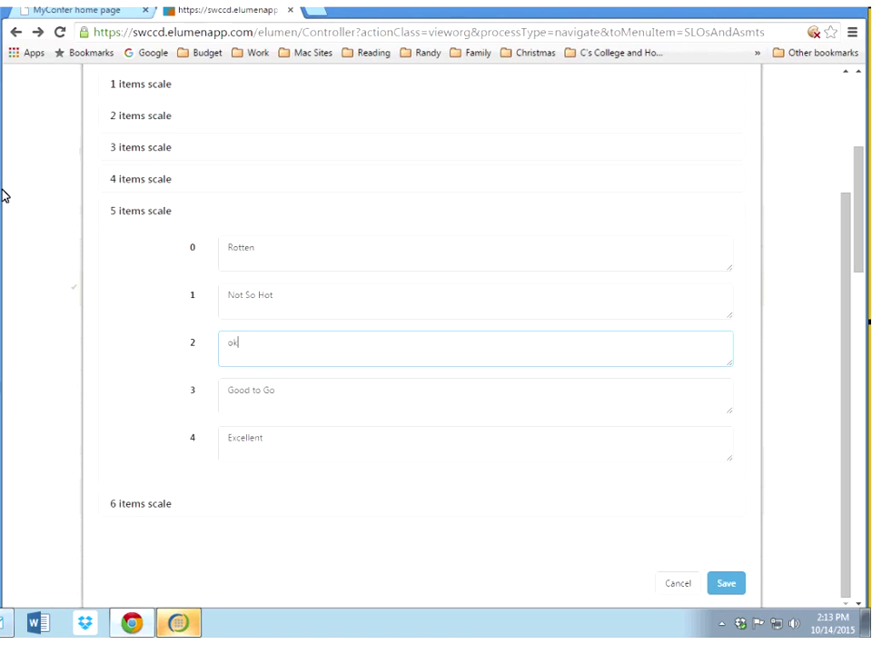
click(103, 335)
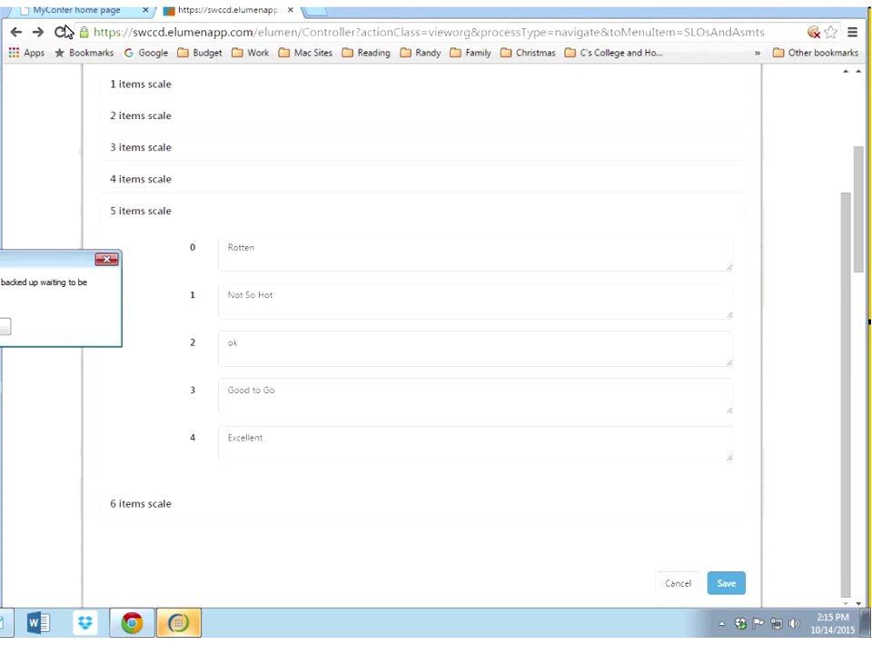
click(3, 328)
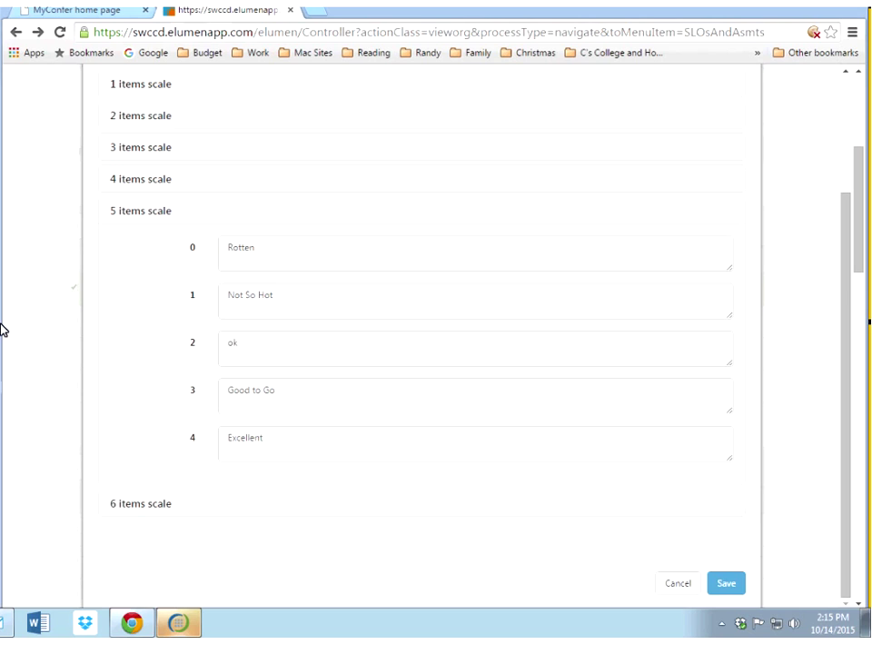
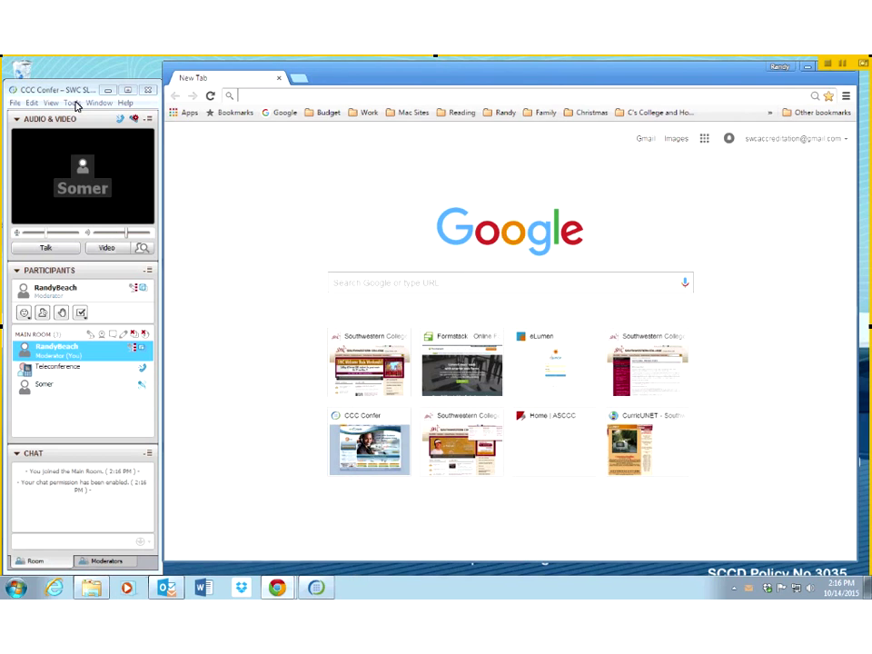
Step: Turn on Talk and keep the backed-up audio data in the Audio System Warning
click(47, 248)
drag(432, 79, 437, 87)
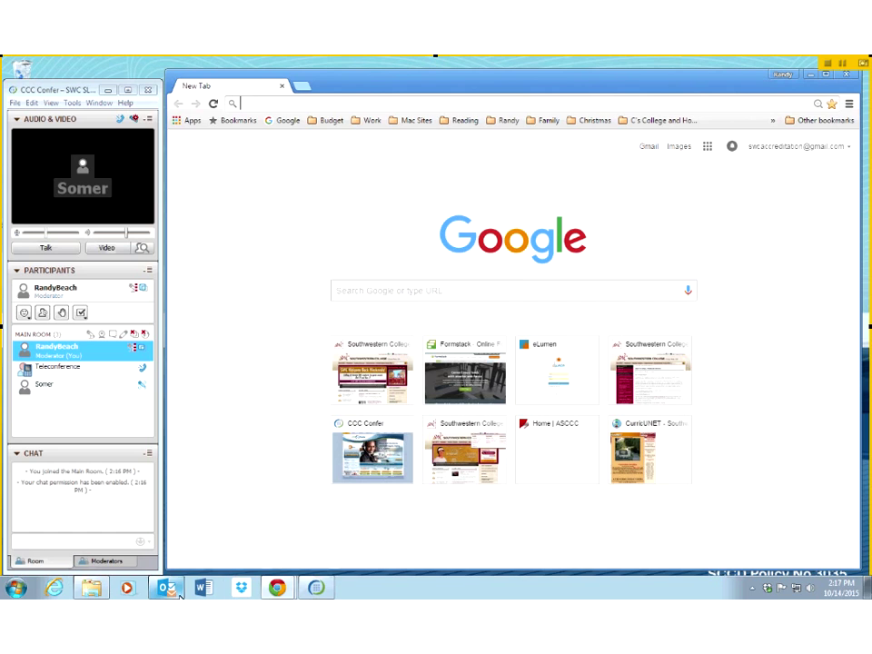
mouse_move(179, 590)
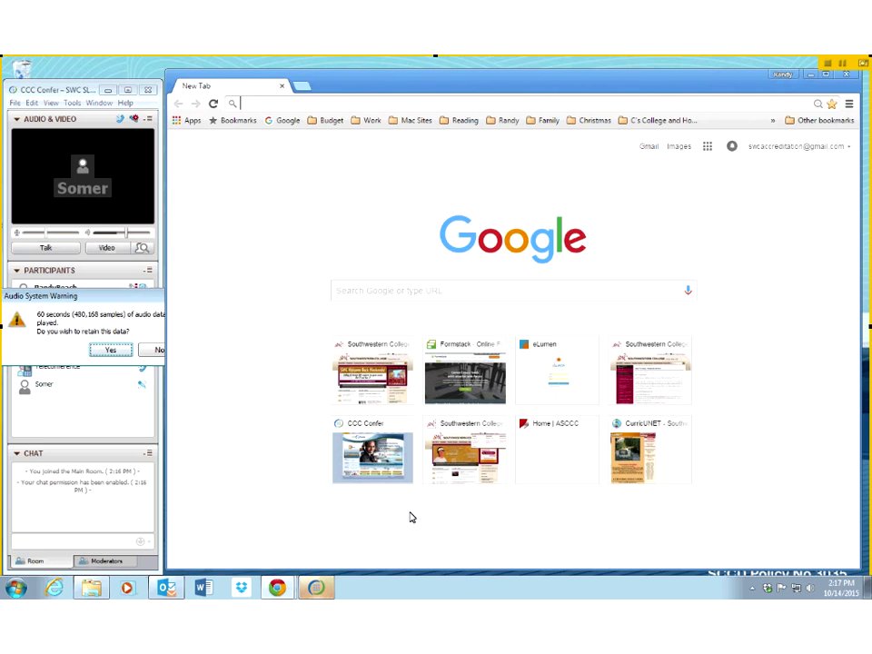
click(132, 300)
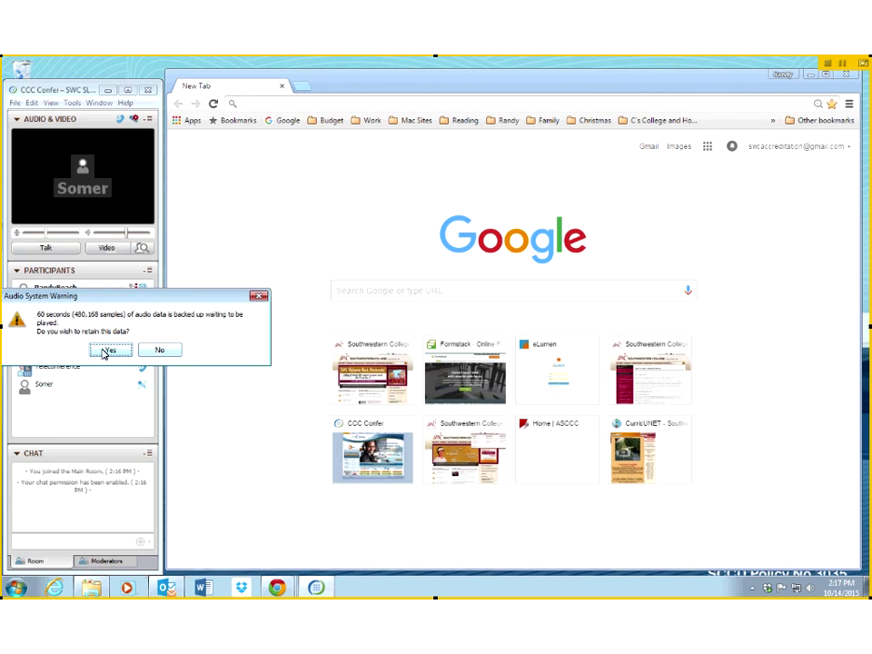
click(107, 351)
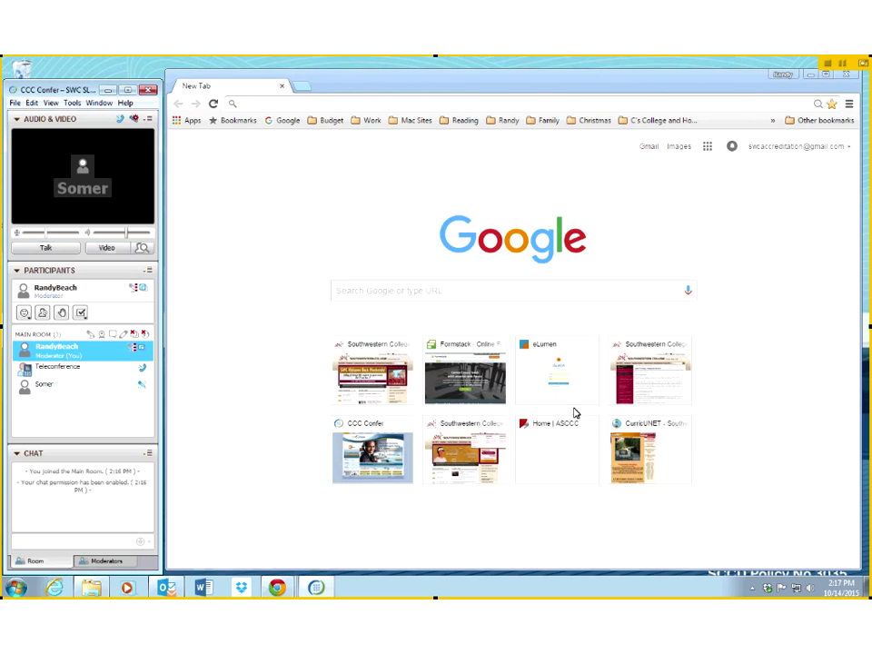
Step: Stop the session recording via Tools > Recorder > Recording and confirm
click(72, 102)
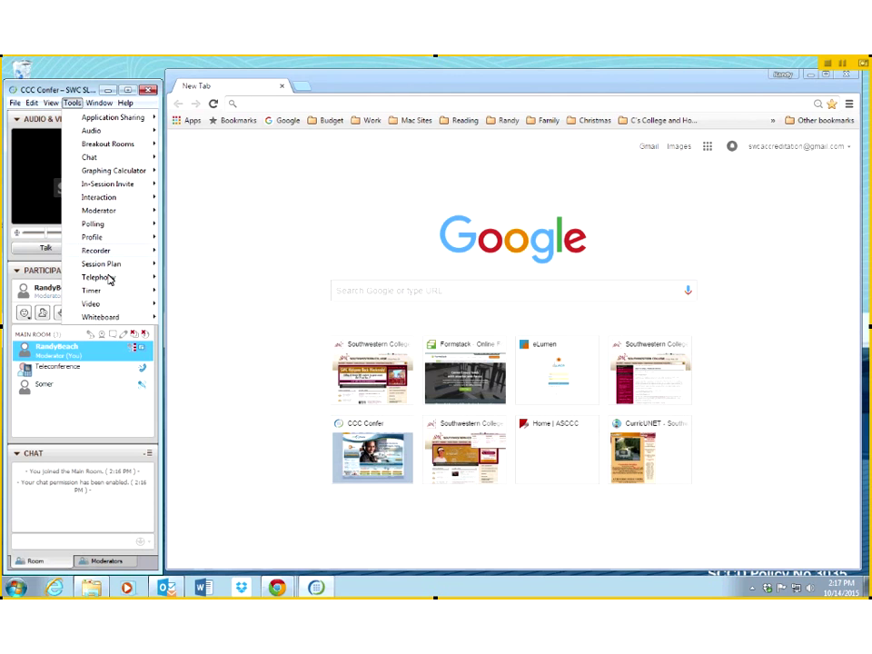
mouse_move(103, 257)
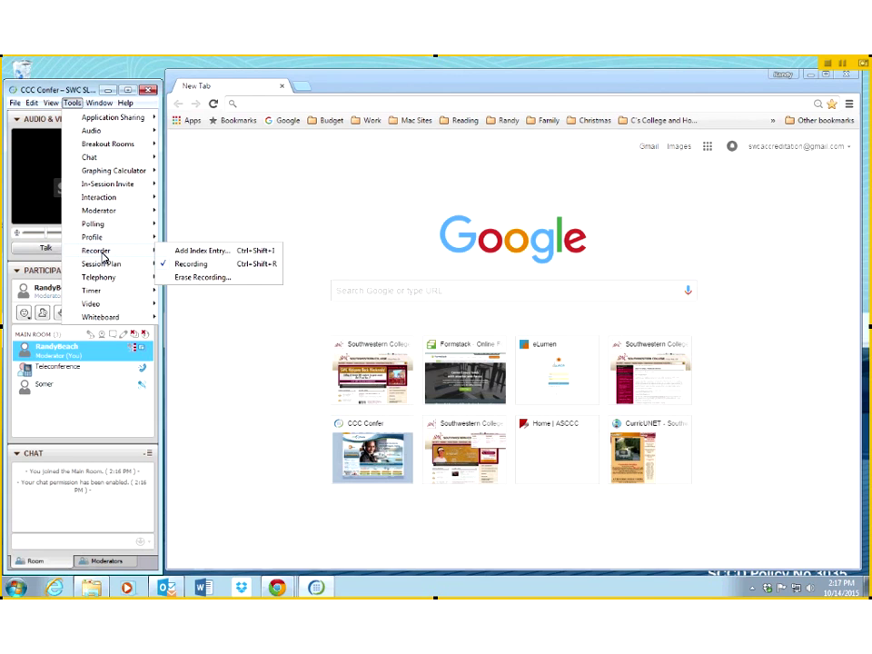
click(194, 265)
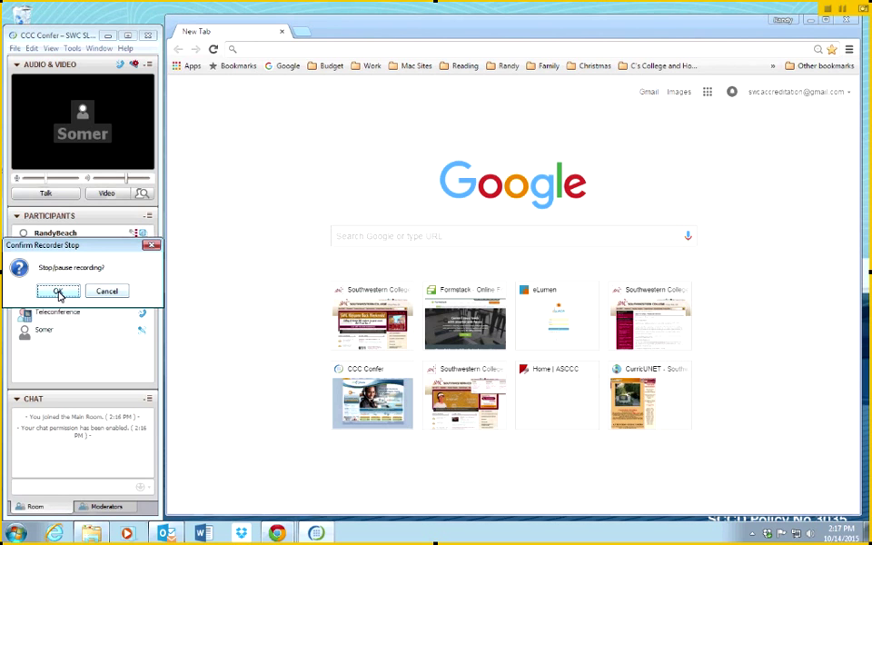
click(59, 292)
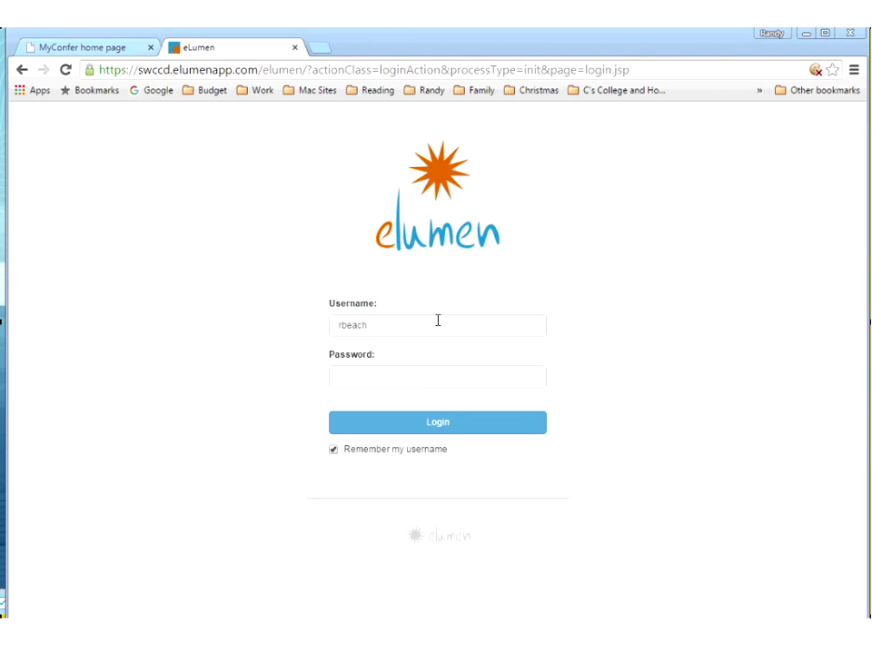
Step: Log into eLumen with the account password, re-entering it after the first attempt fails
click(414, 385)
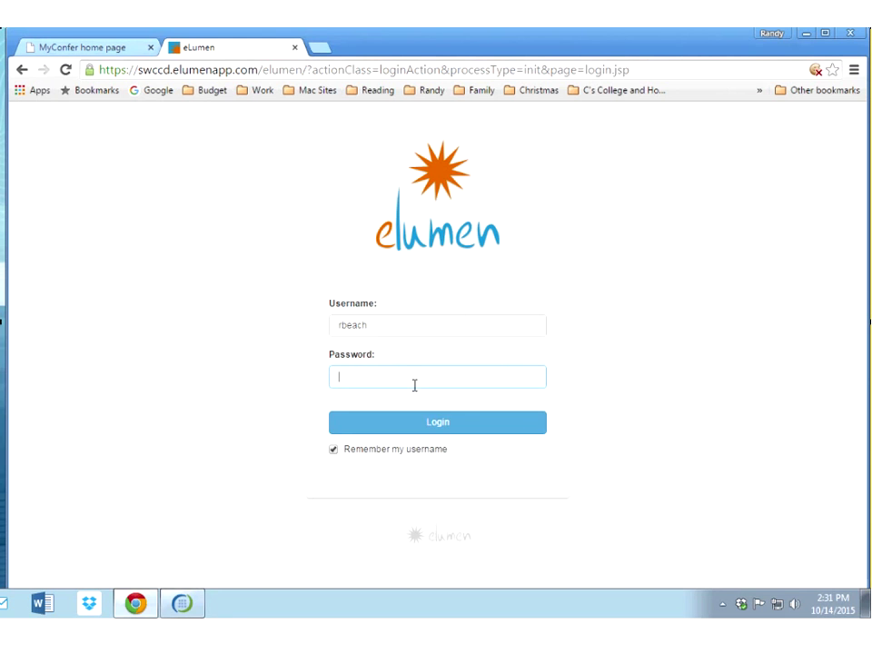
text(•••••••••••••)
key(Return)
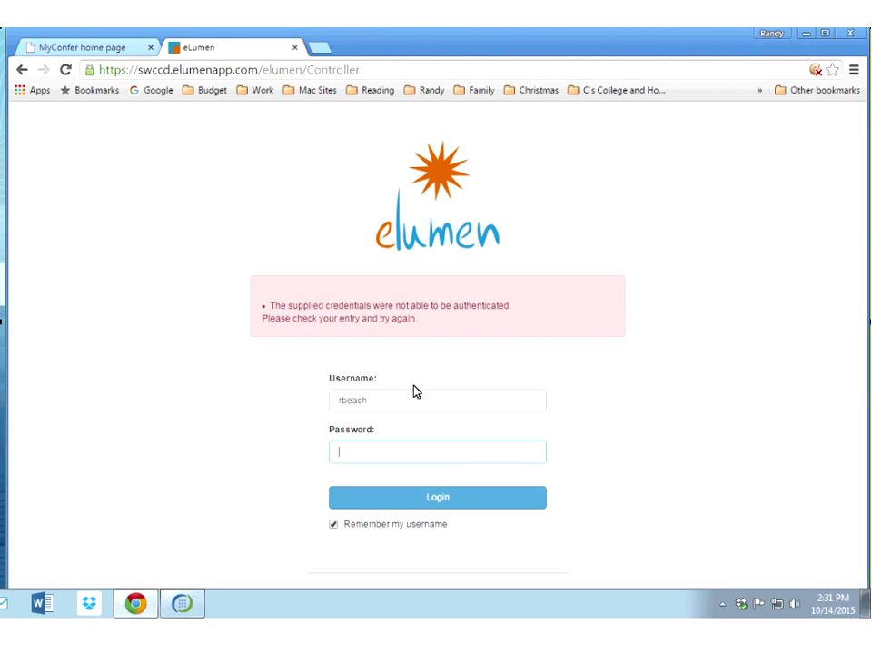
text(••••••••••)
key(Return)
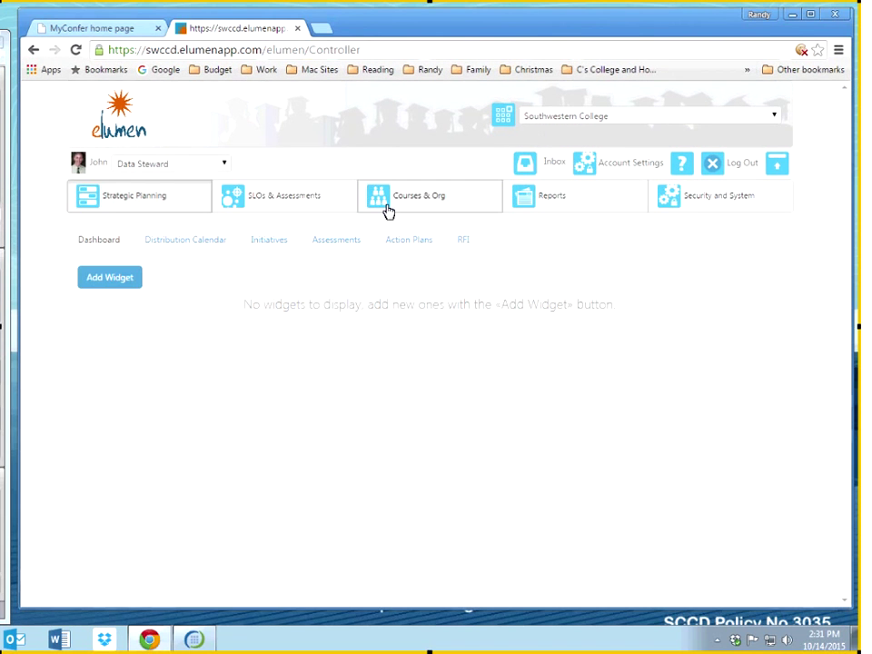
Step: Show the SLOs & Assessments listing for Sample Discipline under Courses & Org
click(386, 209)
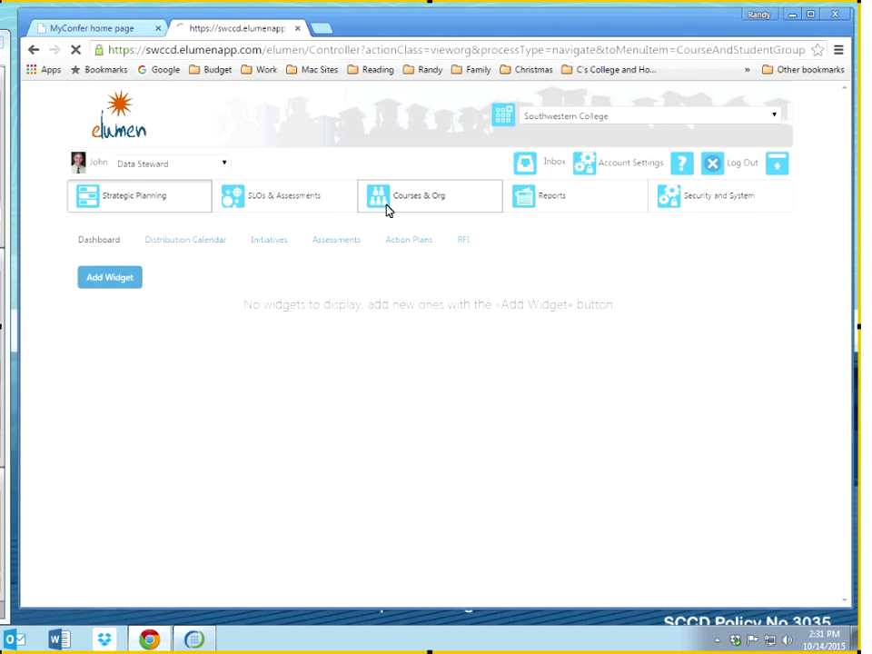
click(318, 203)
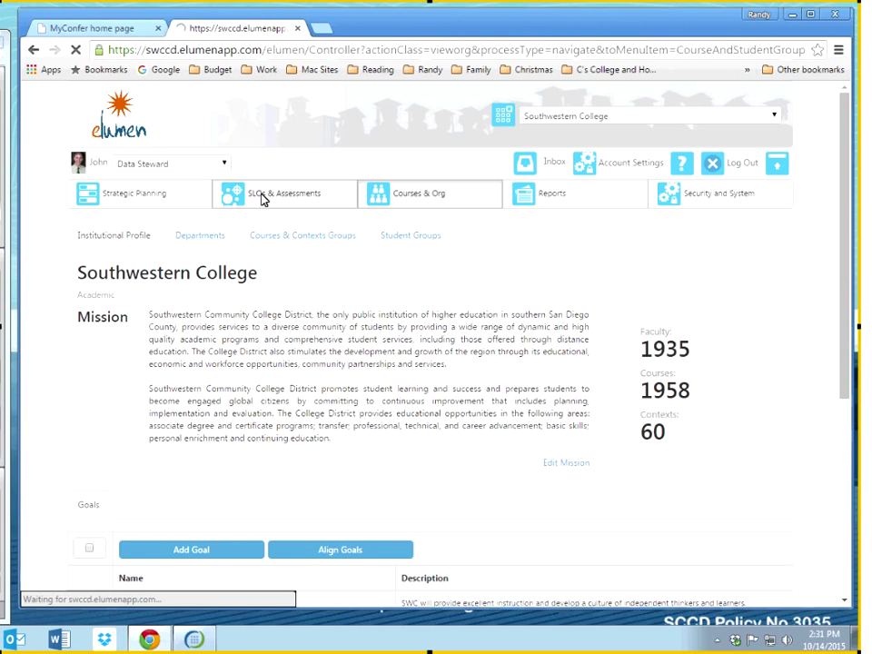
click(542, 115)
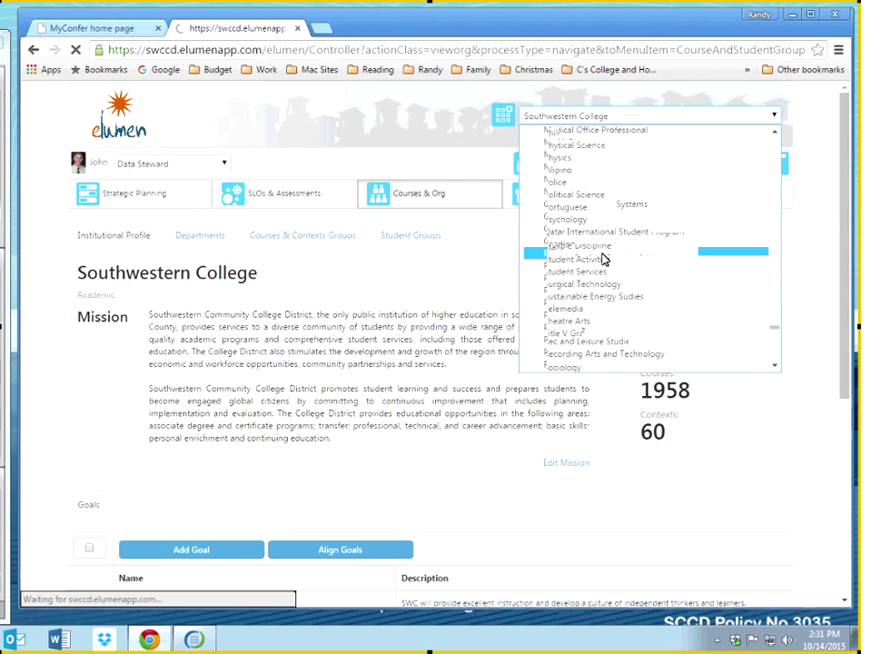
scroll(600, 255, down, 2)
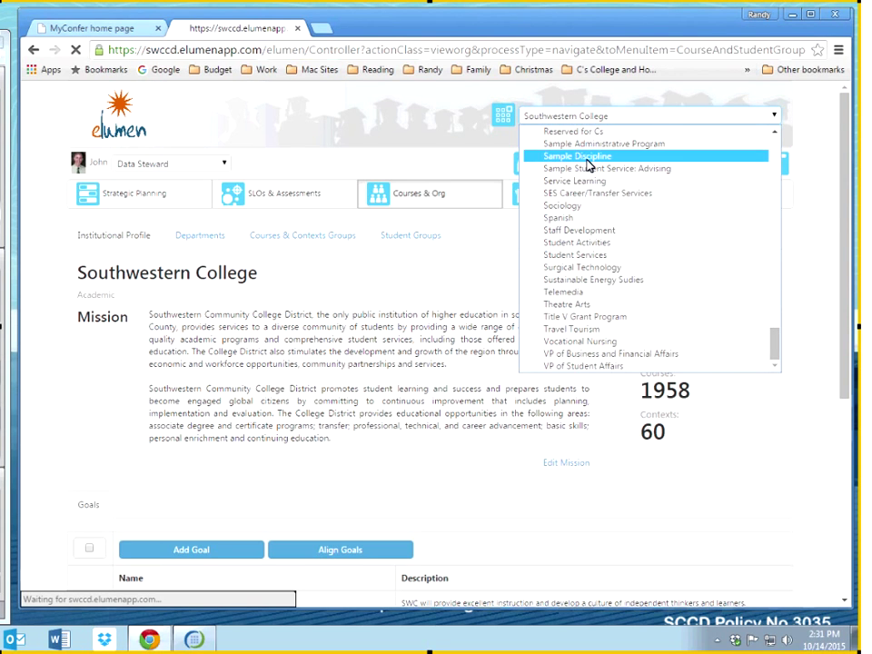
click(587, 163)
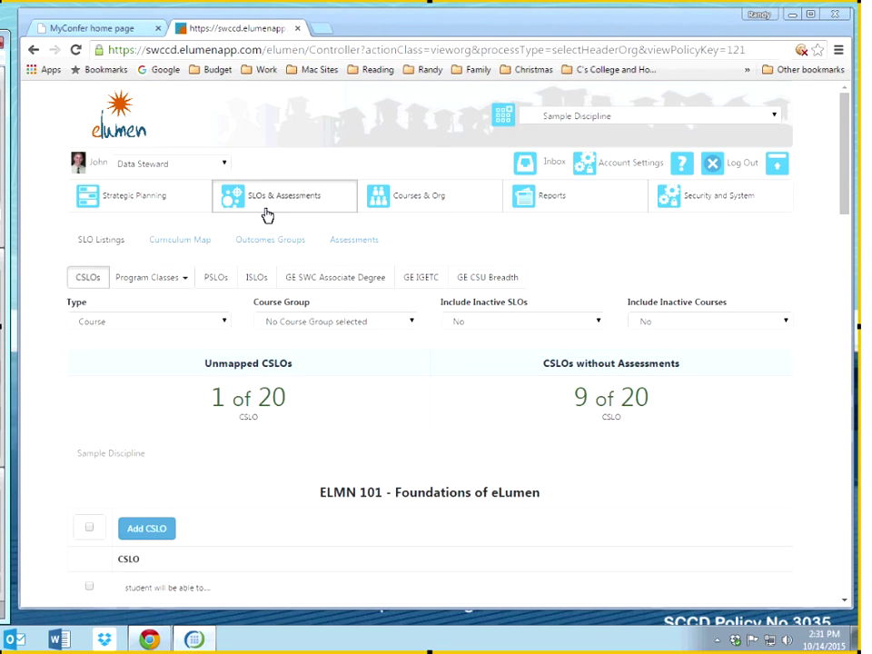
Step: Select the first ELMN 101 outcome and start creating an assessment for it
click(363, 379)
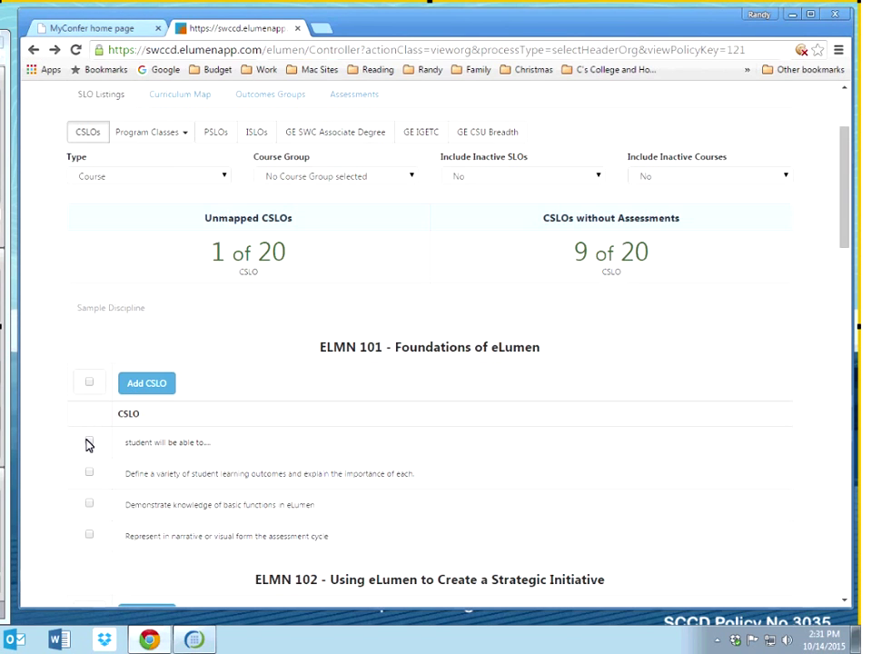
click(89, 443)
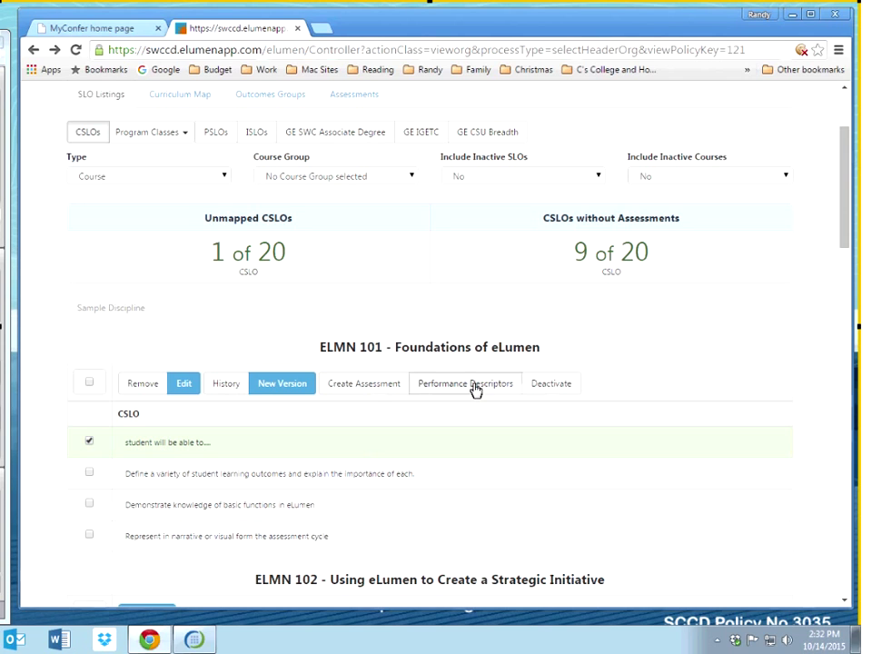
click(379, 393)
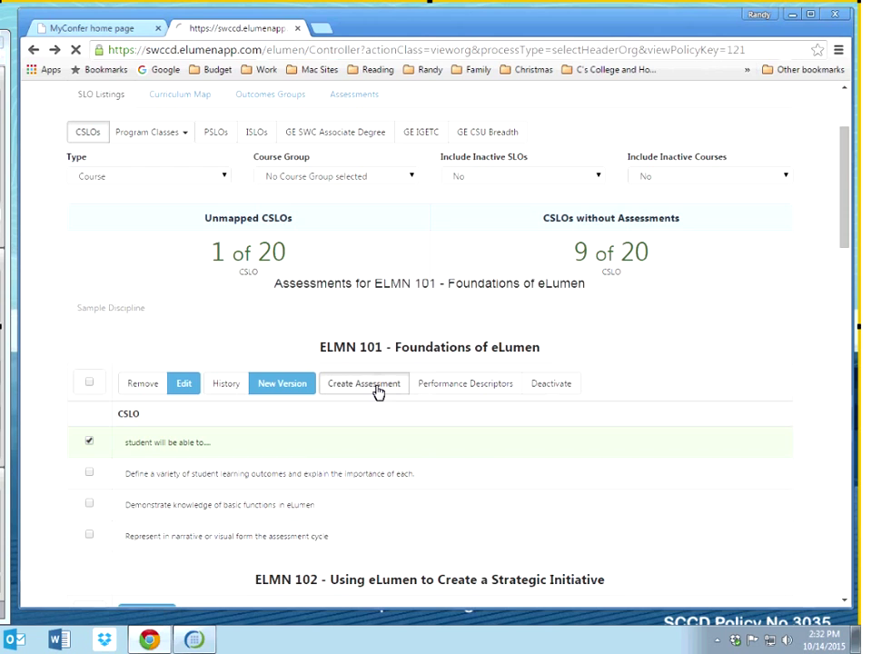
Step: Return to the CSLO list, reselect that outcome and open its Performance Descriptors
click(33, 52)
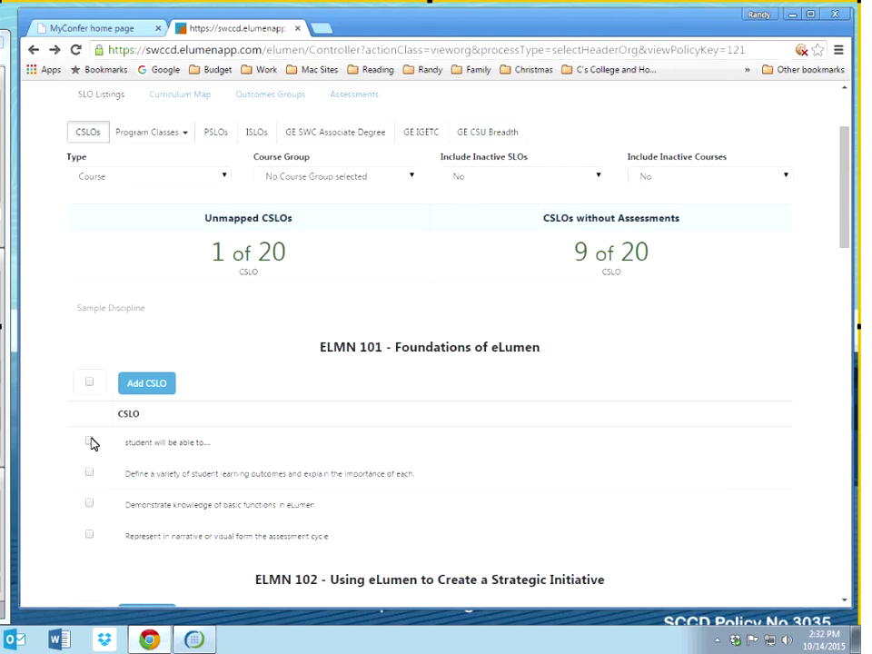
click(90, 443)
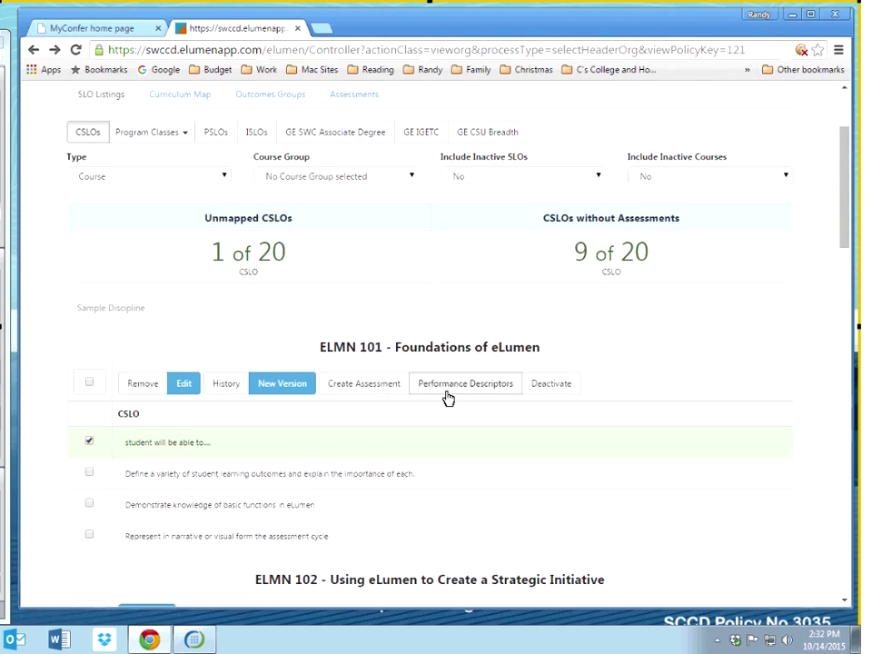
click(446, 394)
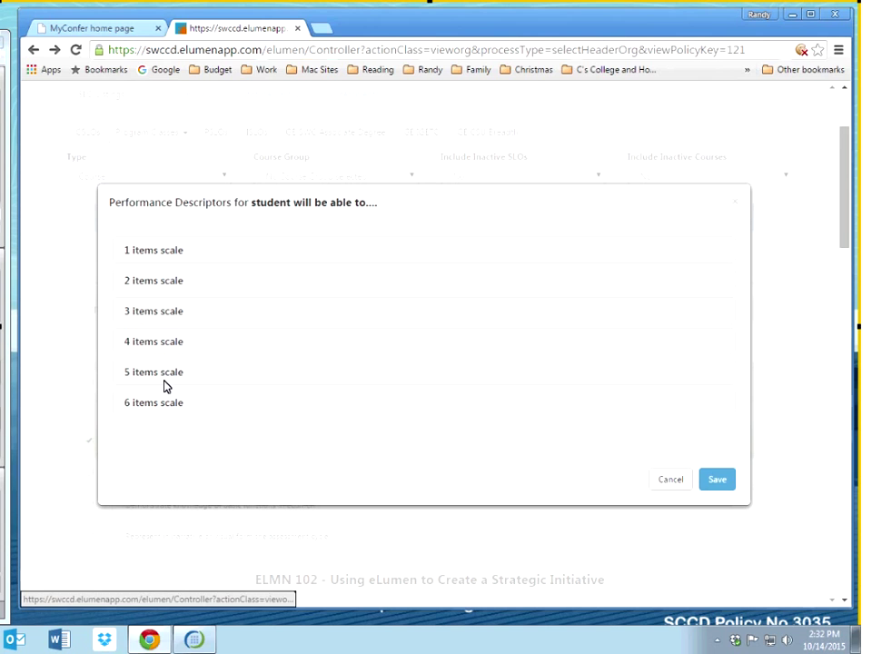
Step: Expand the 5 items scale fields, then cancel the Performance Descriptors window without saving
click(162, 374)
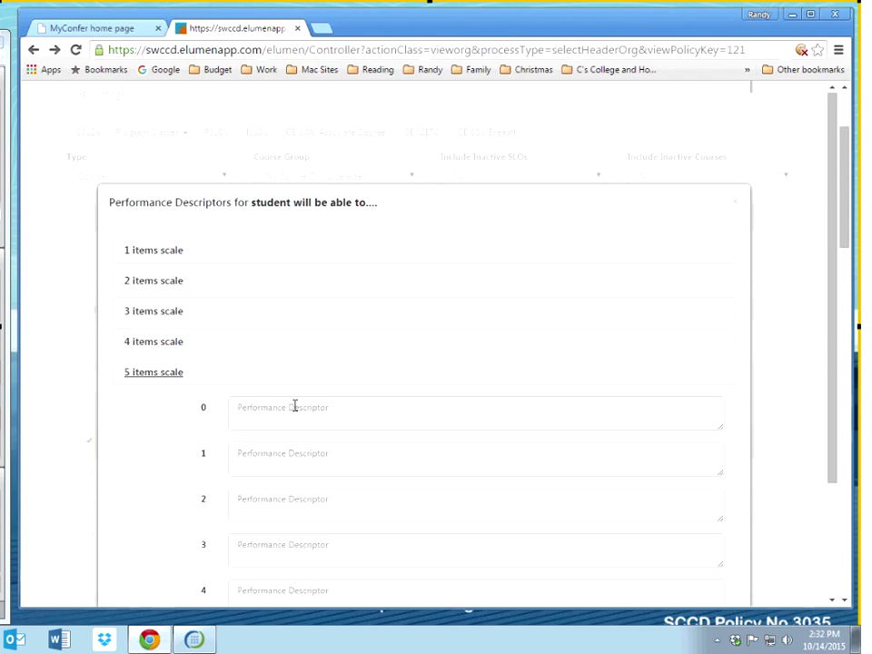
scroll(294, 406, down, 2)
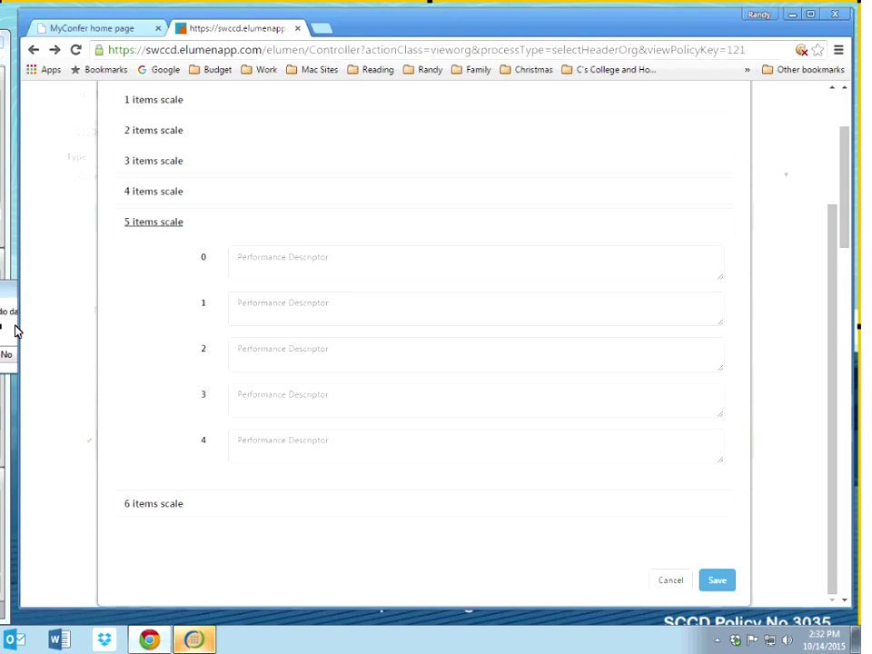
click(660, 584)
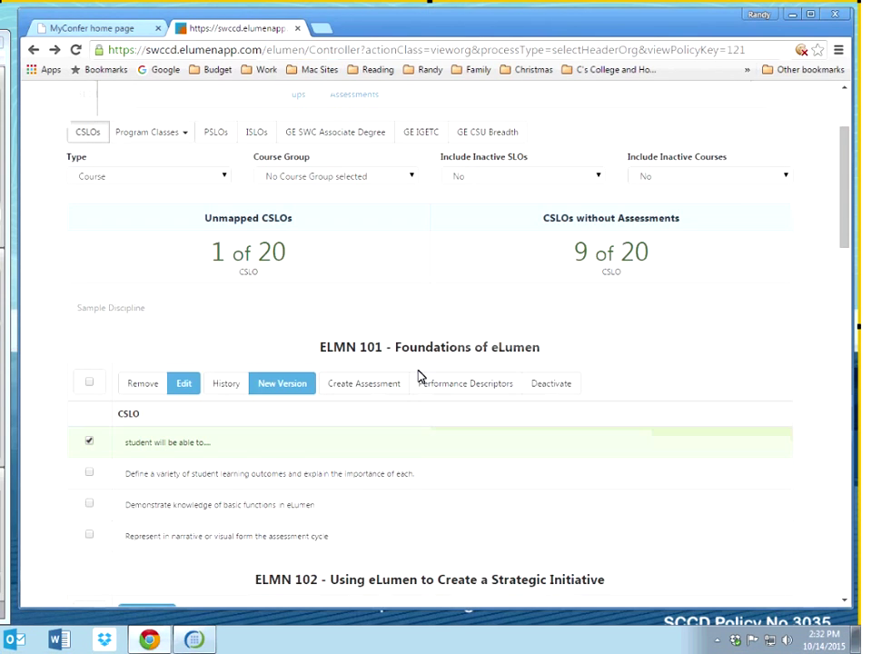
scroll(272, 373, down, 1)
Step: Deselect the first ELMN 101 outcome and view the Sample Discipline Courses & Contexts page
click(89, 369)
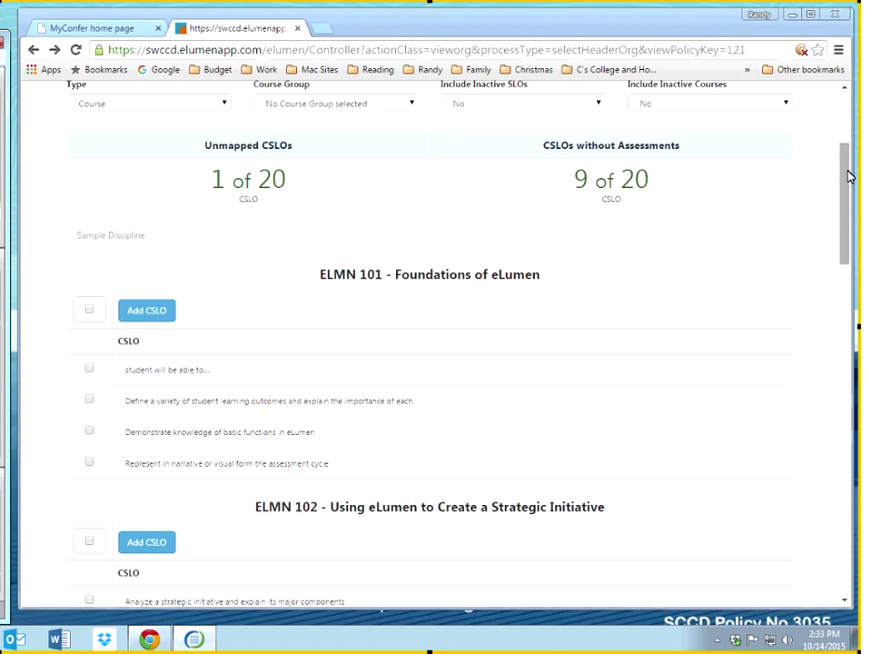
scroll(849, 176, up, 3)
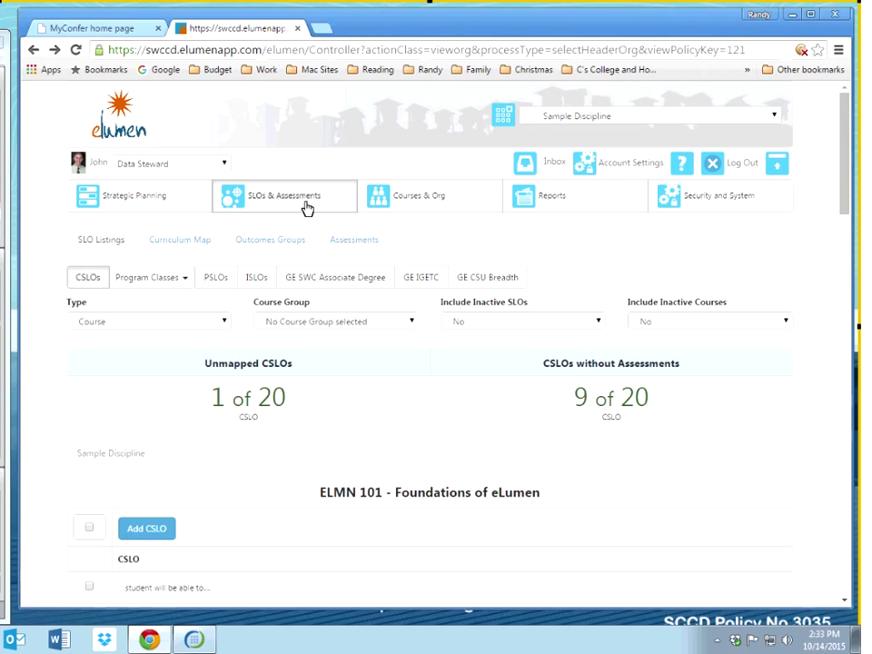
click(388, 202)
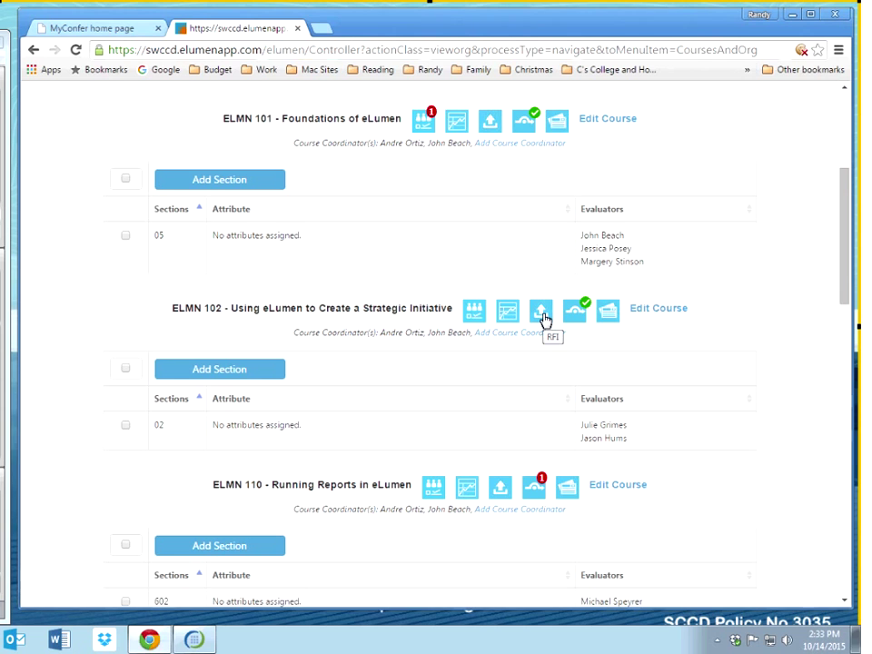
scroll(301, 191, up, 4)
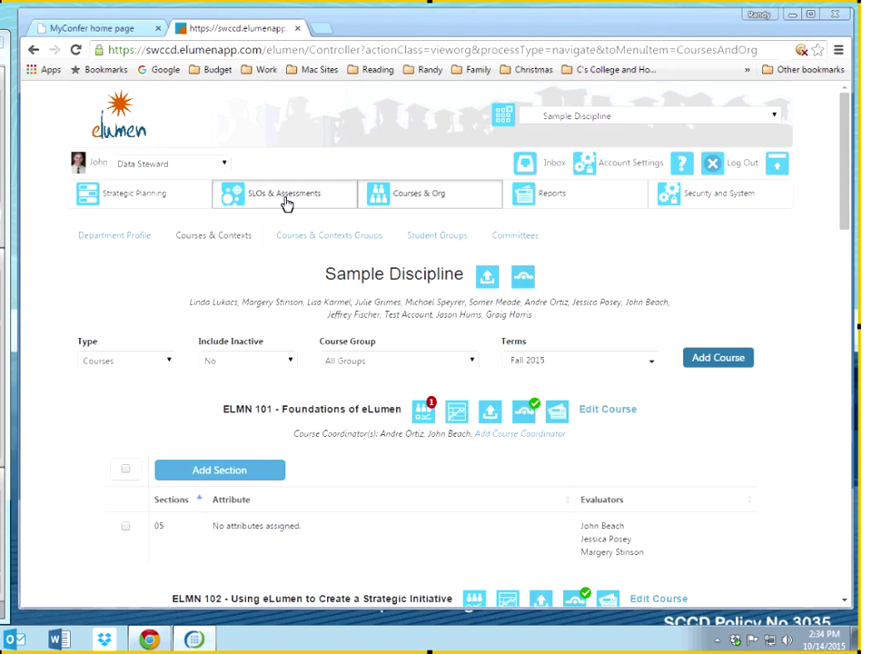
Step: Select the ELMN 101 defining-learning-outcomes CSLO, start an assessment, then view Assessment Results
click(287, 205)
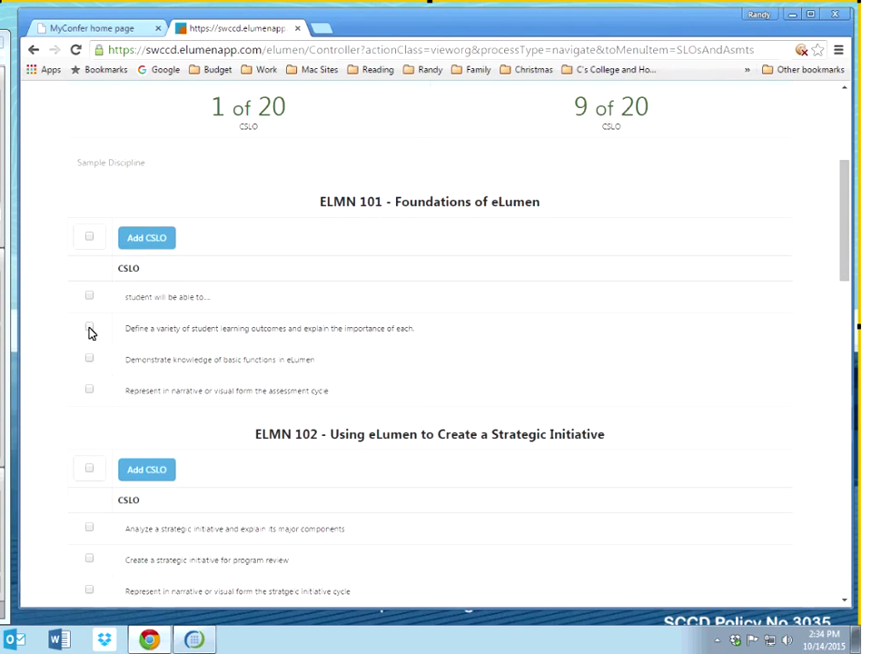
click(89, 329)
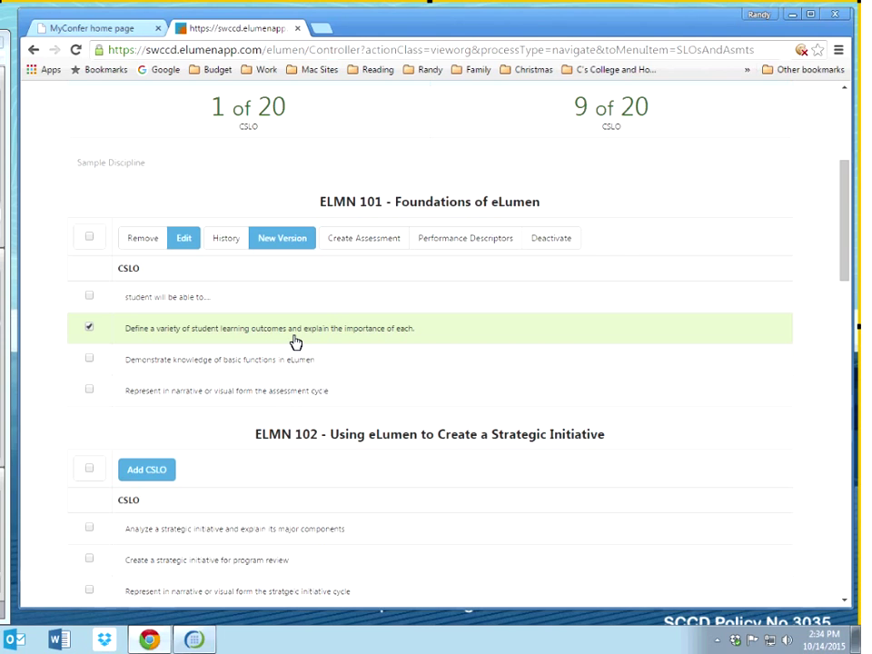
click(361, 244)
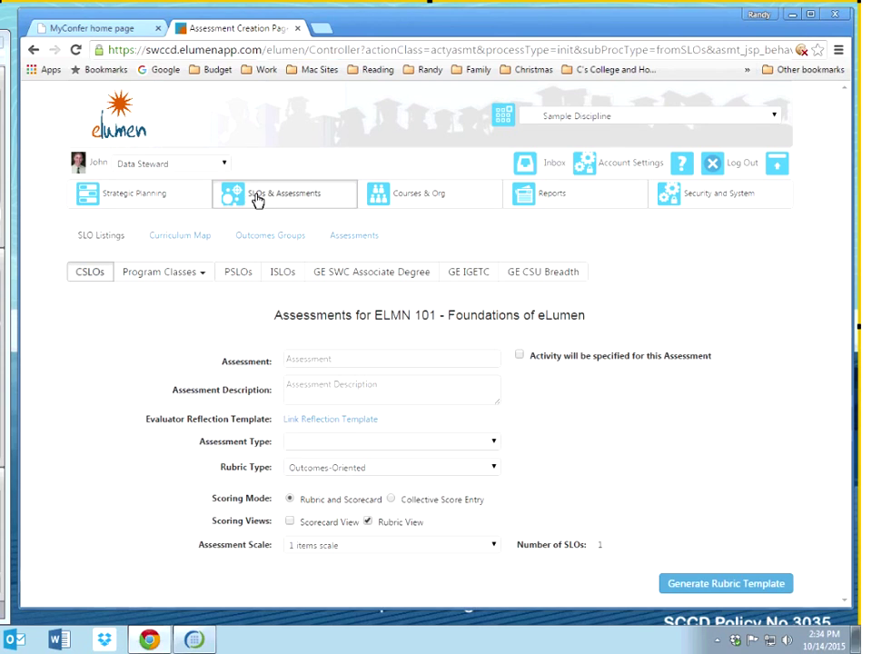
click(354, 238)
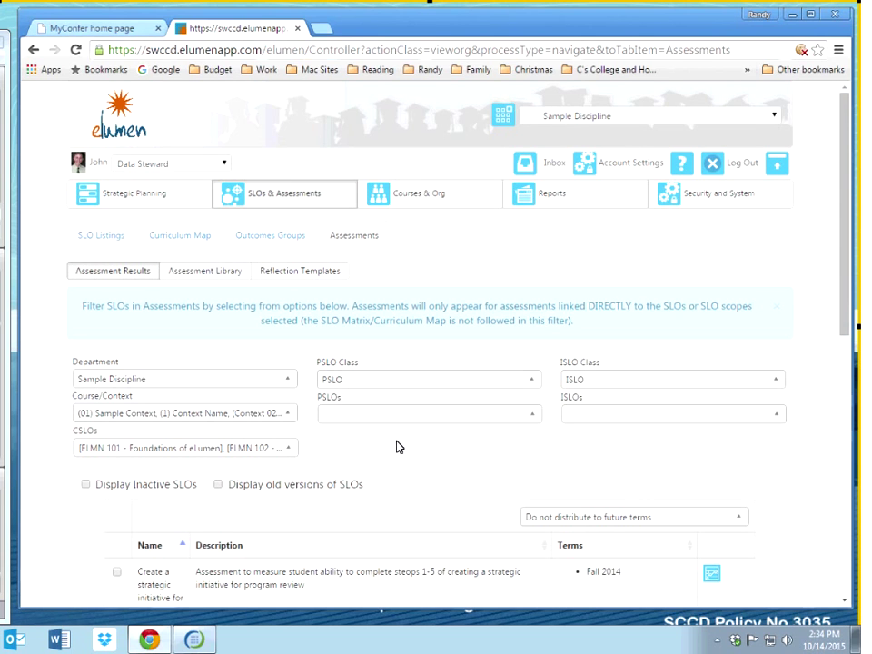
Step: Filter the Assessment Library's Course/Context to ELMN 101 Foundations of eLumen only
click(200, 272)
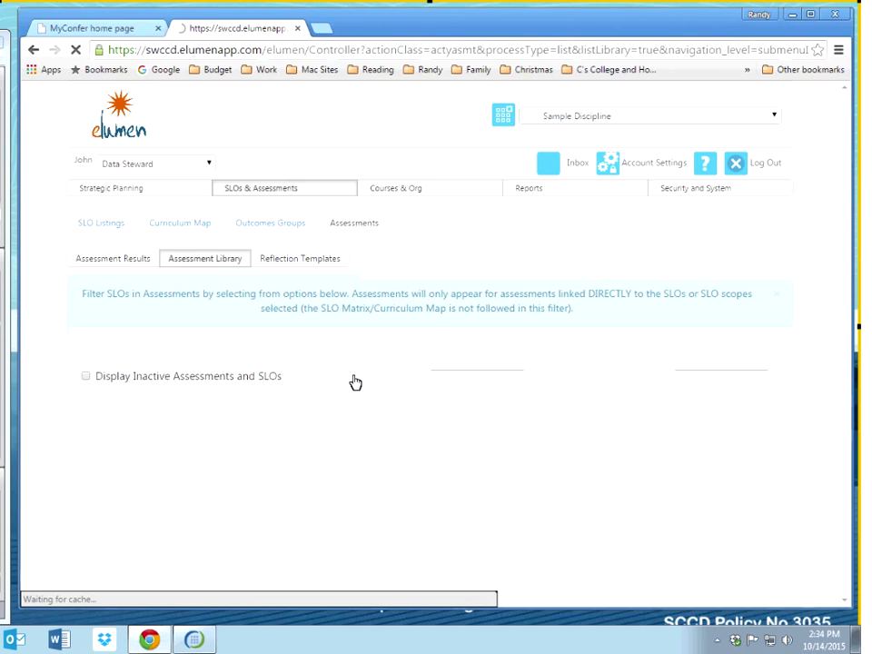
scroll(355, 383, down, 2)
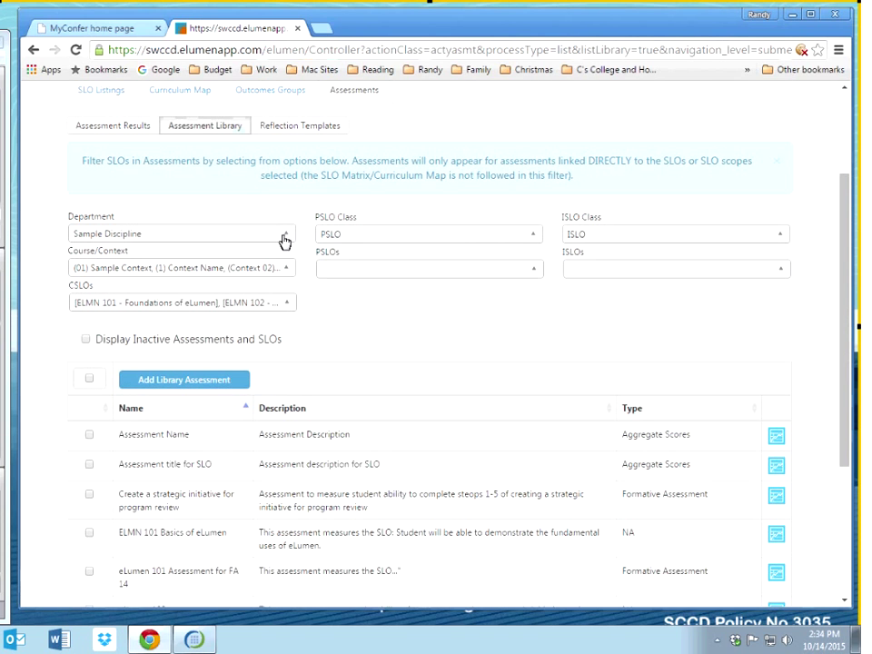
click(284, 268)
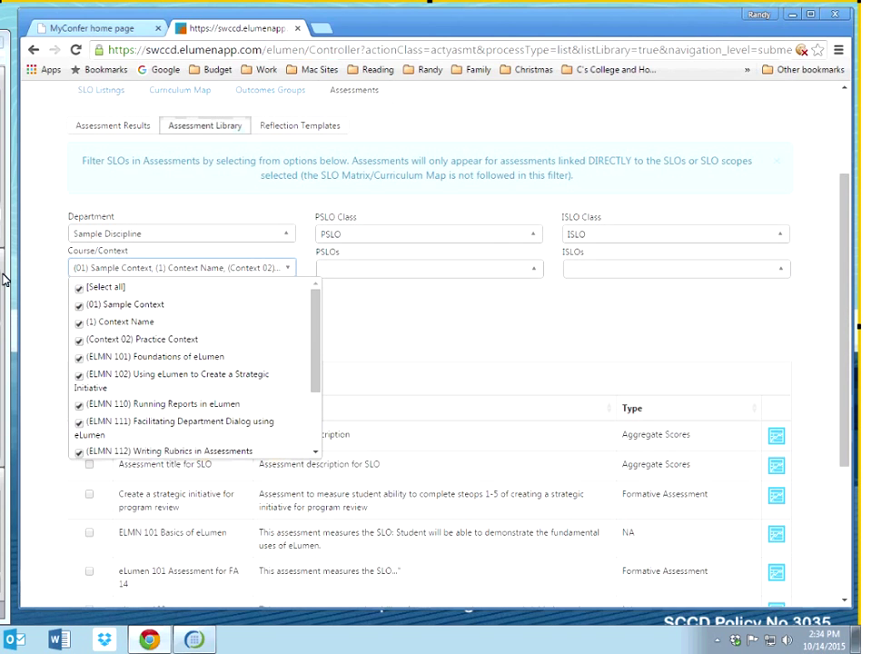
click(79, 291)
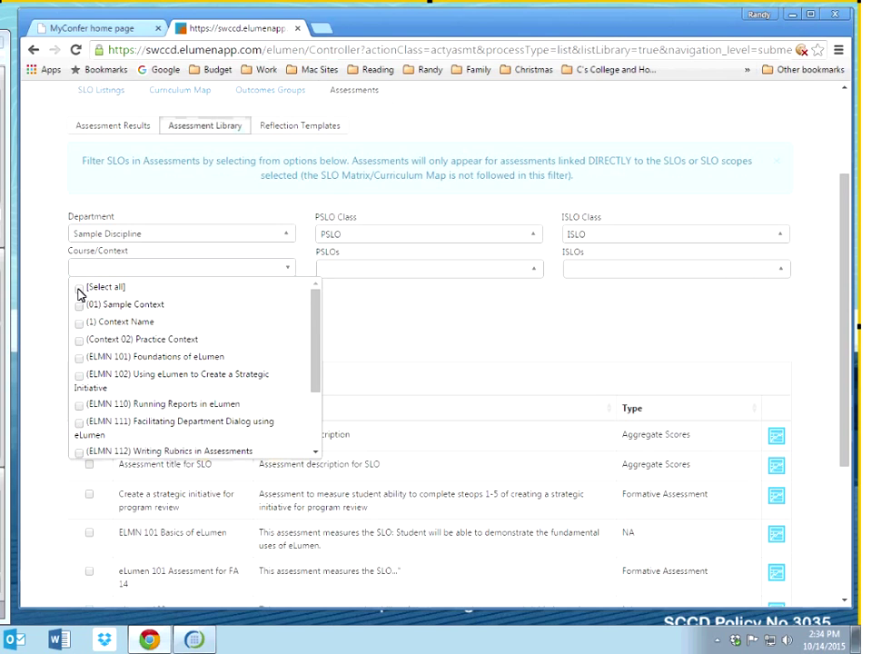
click(79, 358)
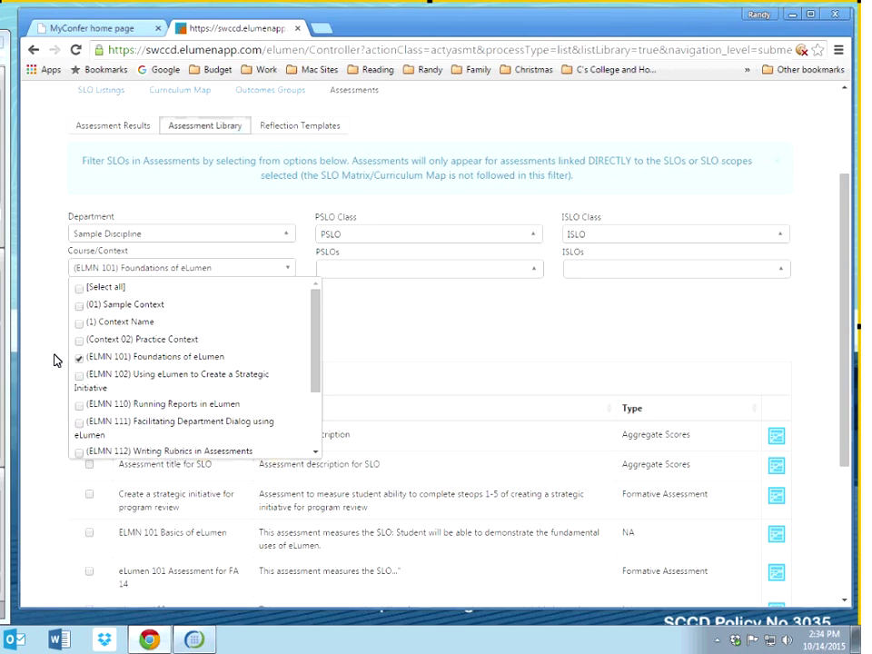
click(54, 361)
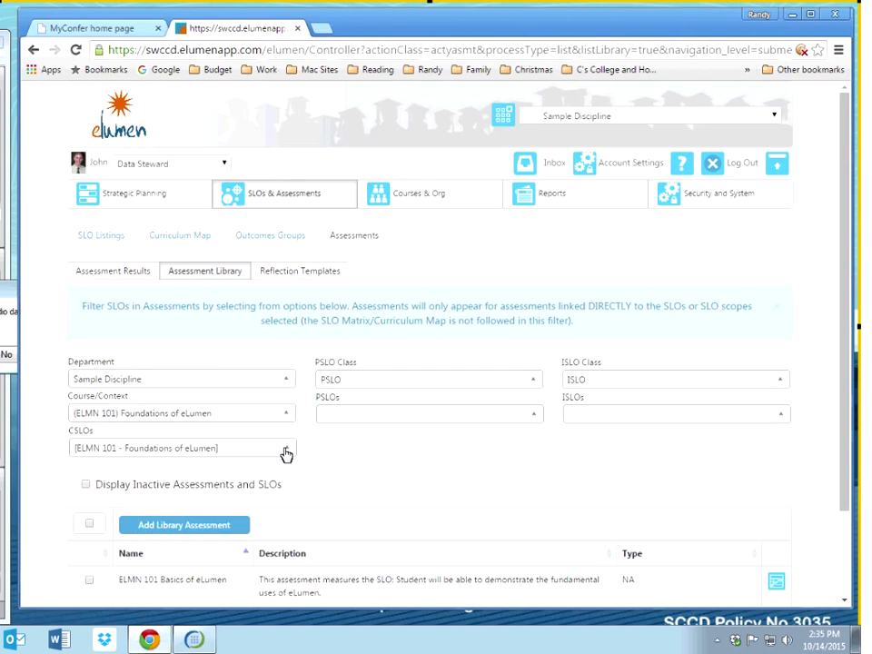
Step: Limit the CSLO filter to 'Define a variety…' and select ELMN 101 Basics of eLumen
click(286, 450)
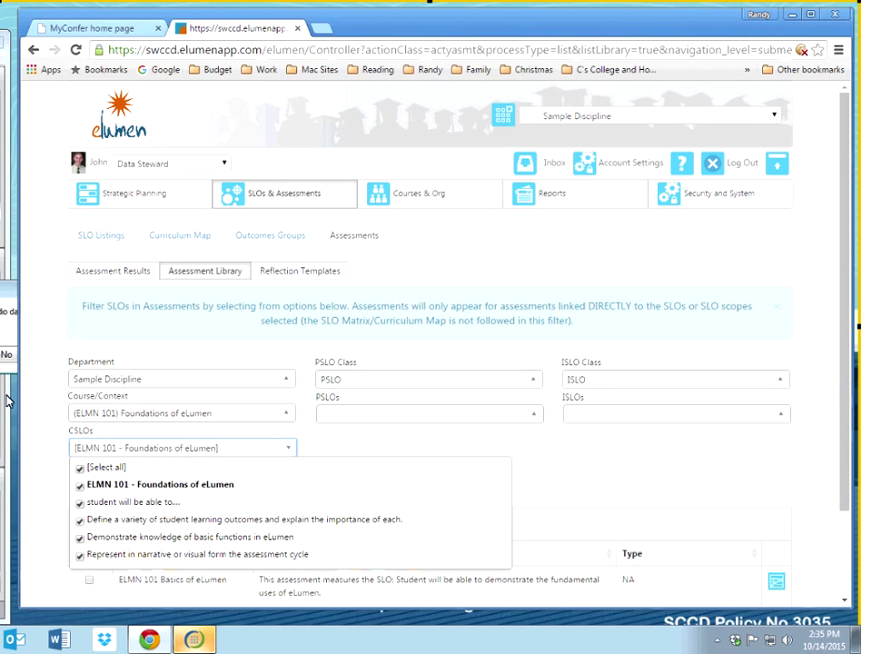
click(79, 467)
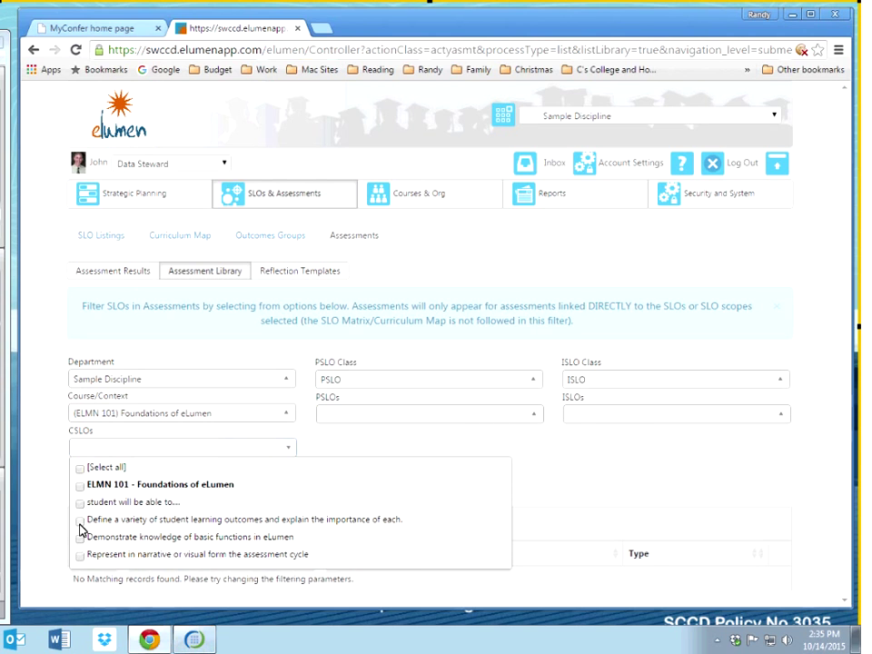
click(79, 519)
click(55, 536)
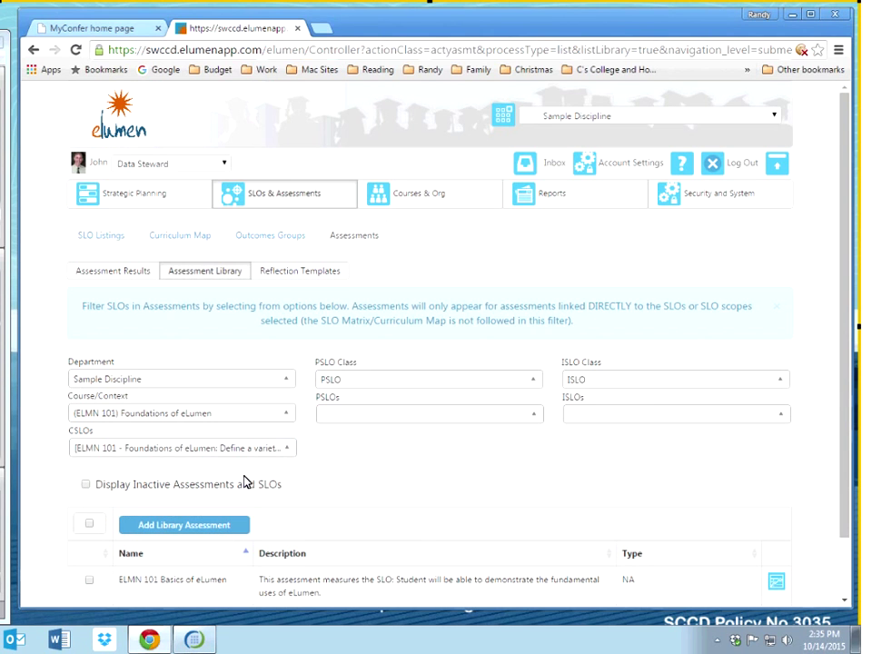
scroll(259, 436, down, 1)
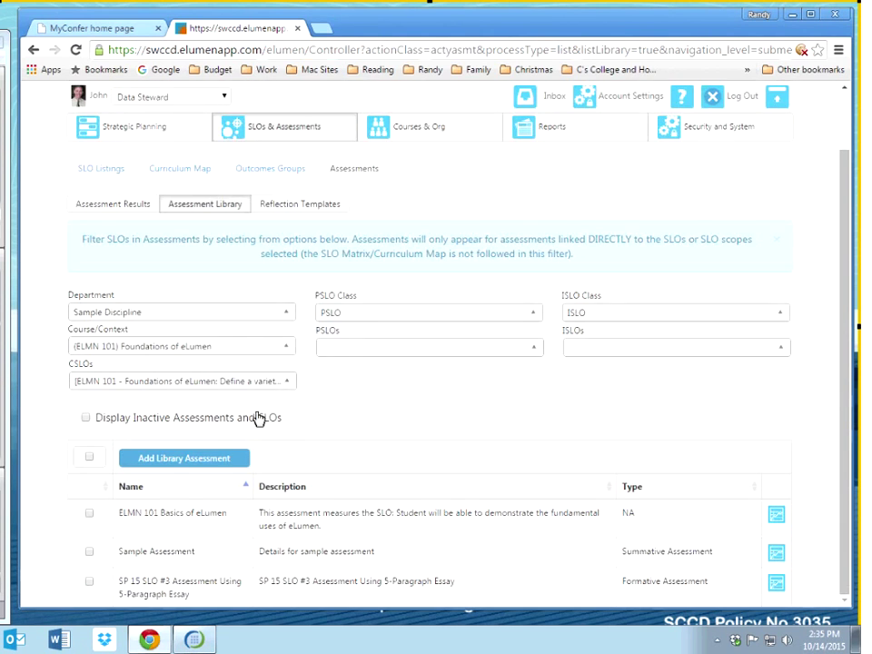
click(130, 385)
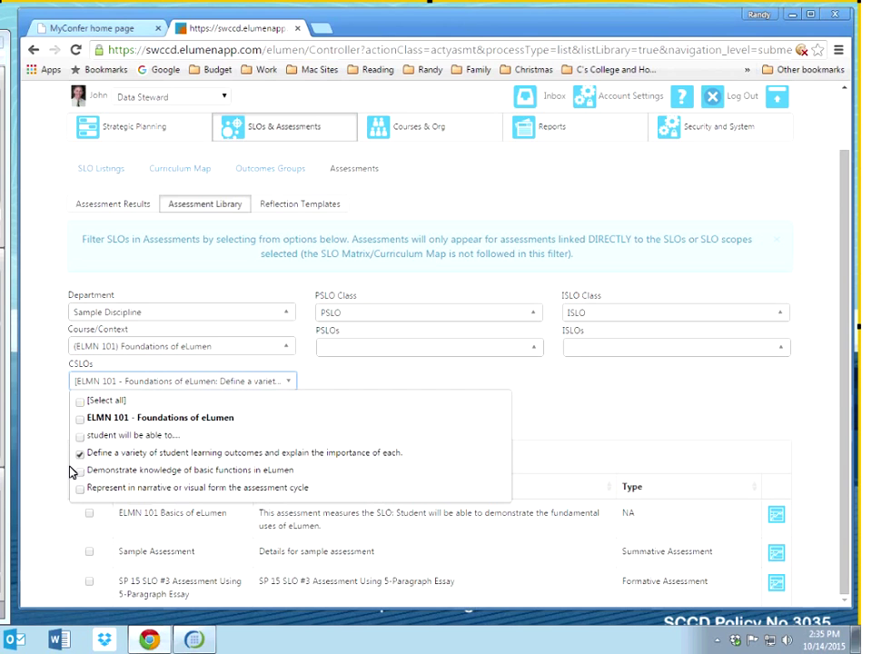
click(54, 460)
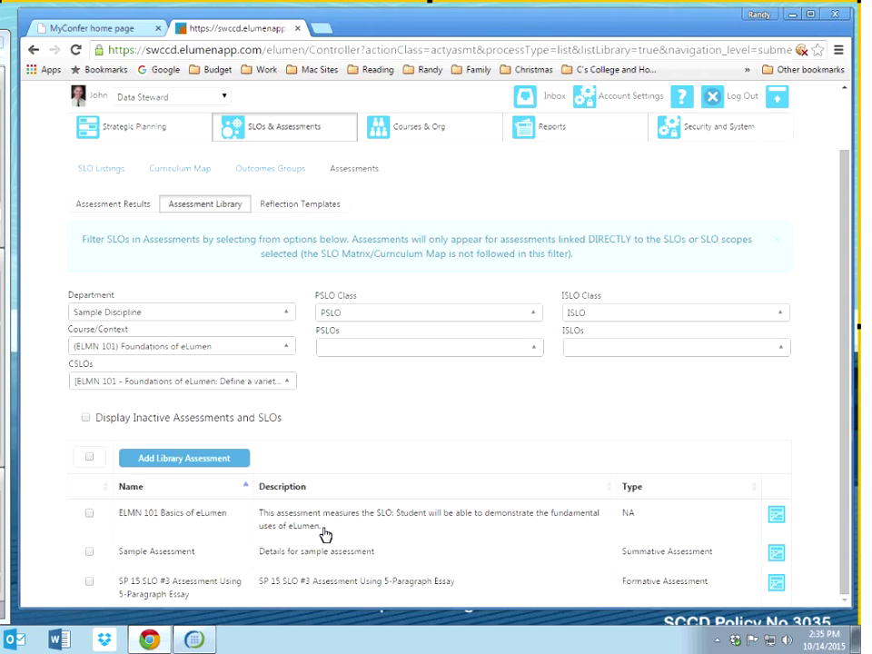
click(89, 516)
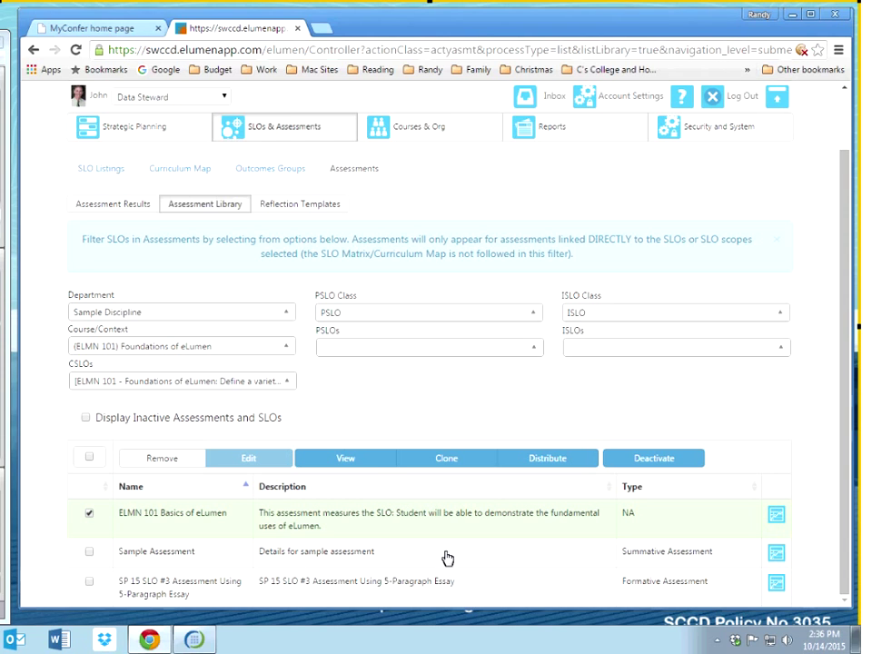
Step: Reselect ELMN 101 Basics of eLumen and start distributing it
click(90, 515)
click(89, 515)
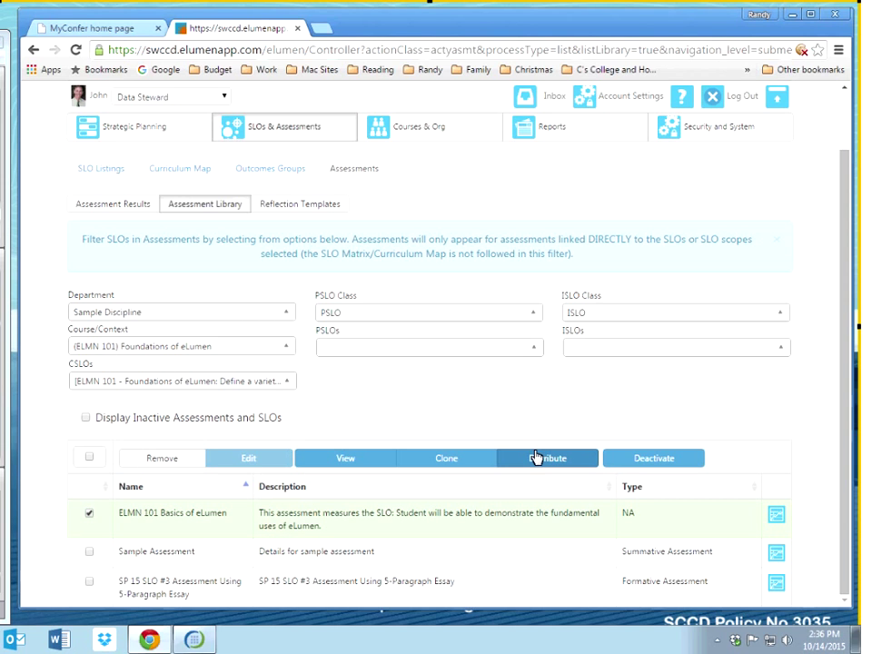
click(525, 461)
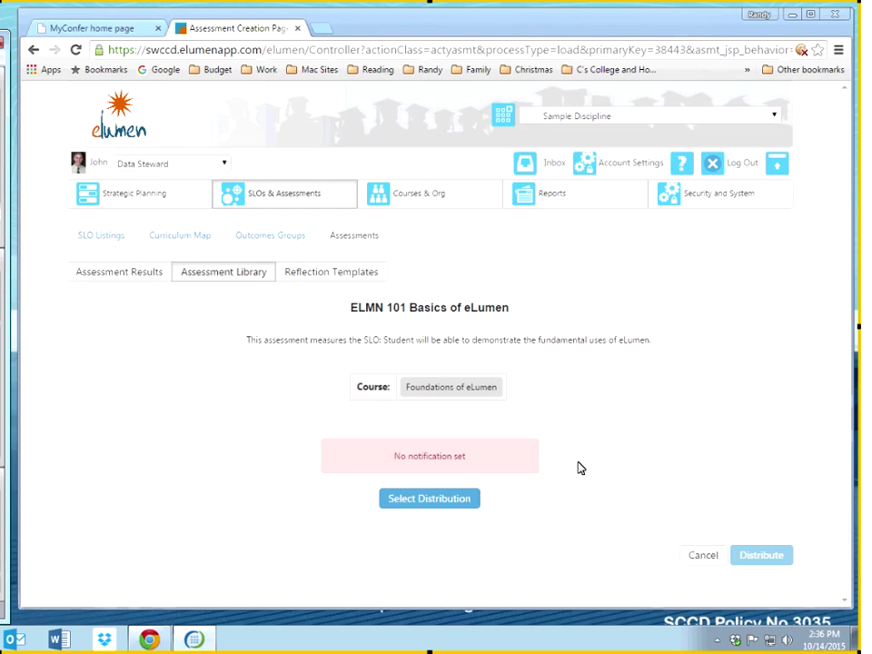
Step: Highlight the assessment title, description and course name, then open Select Distribution
drag(359, 307, 509, 309)
drag(247, 341, 666, 344)
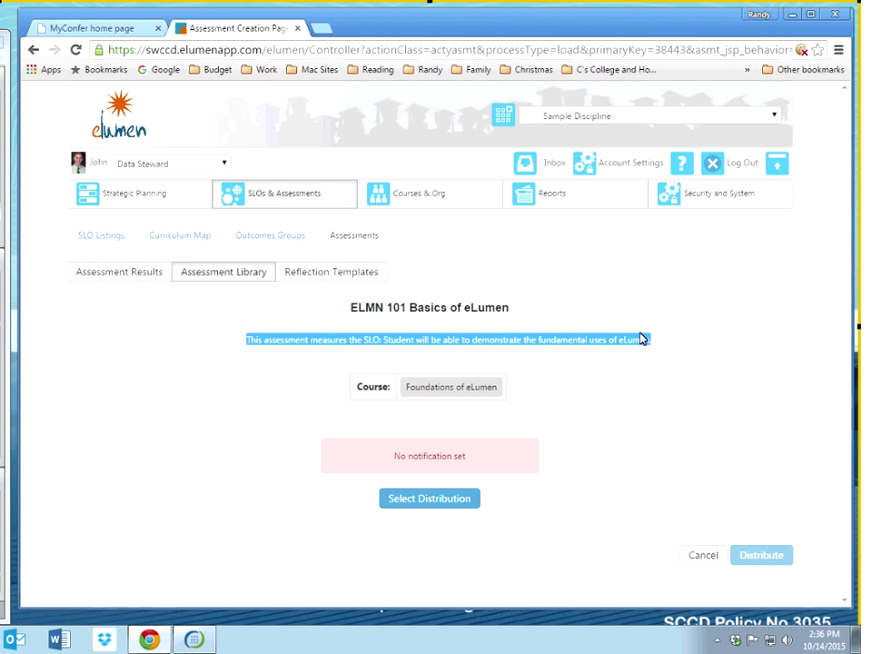
click(384, 526)
drag(422, 384, 597, 435)
click(415, 515)
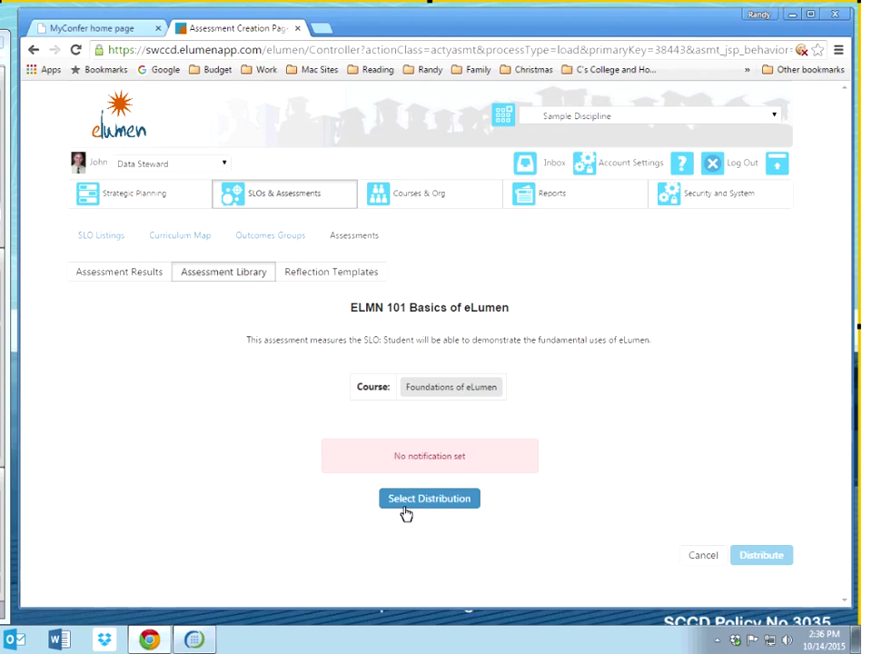
click(406, 512)
Step: Switch the distribution term from Fall 2015 to Spring 2014 and turn on course notifications
click(406, 513)
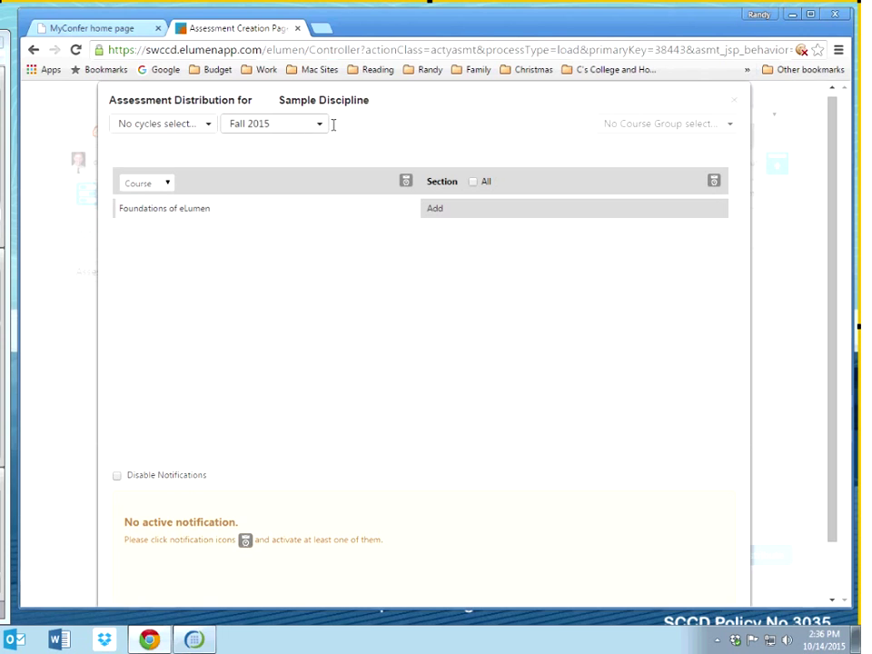
click(323, 132)
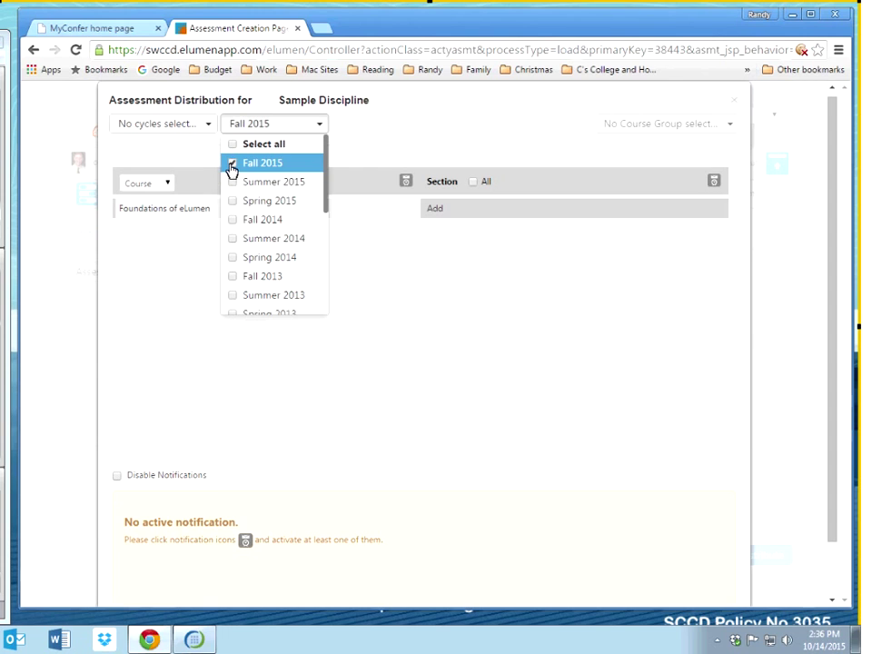
click(233, 262)
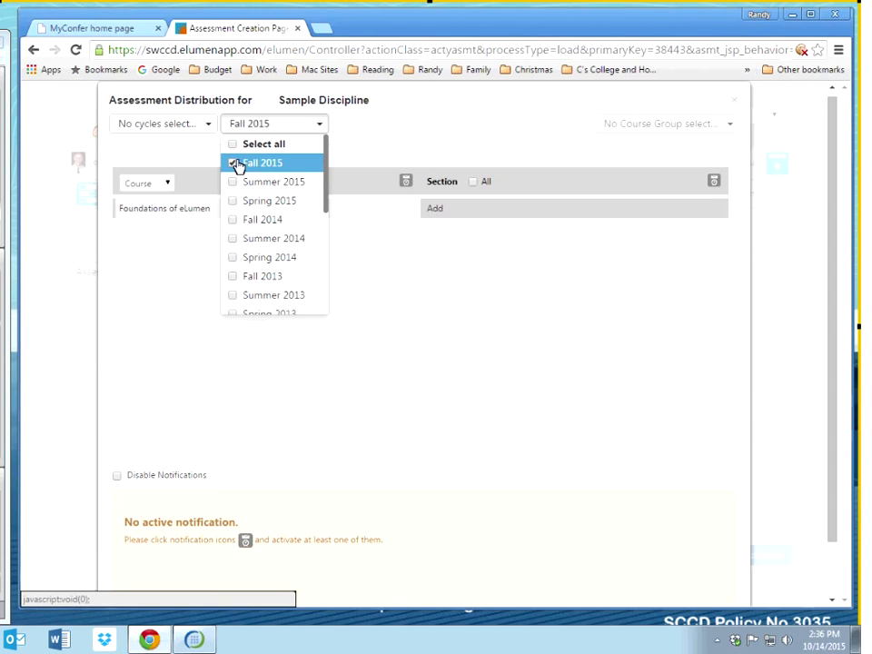
click(233, 163)
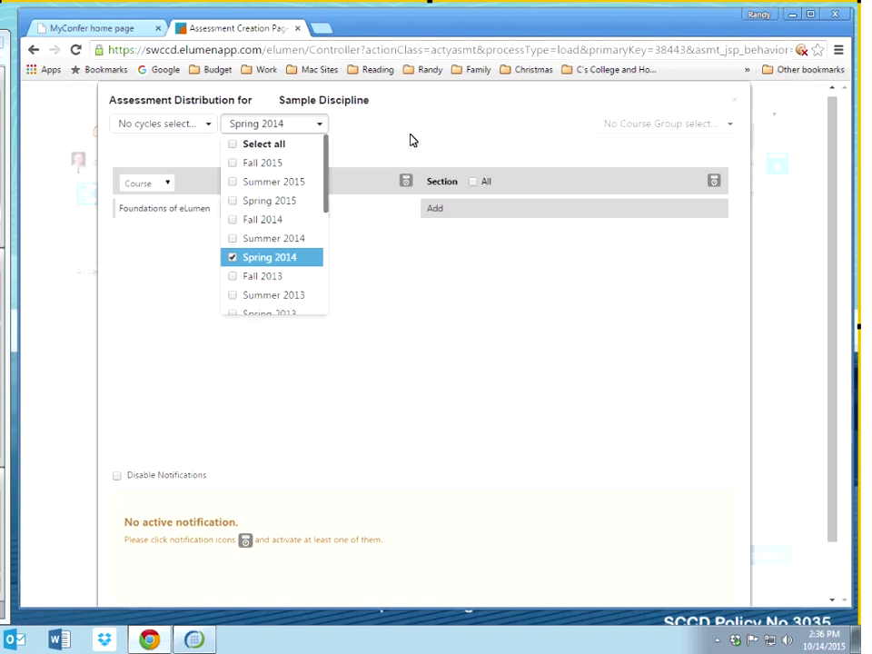
click(149, 177)
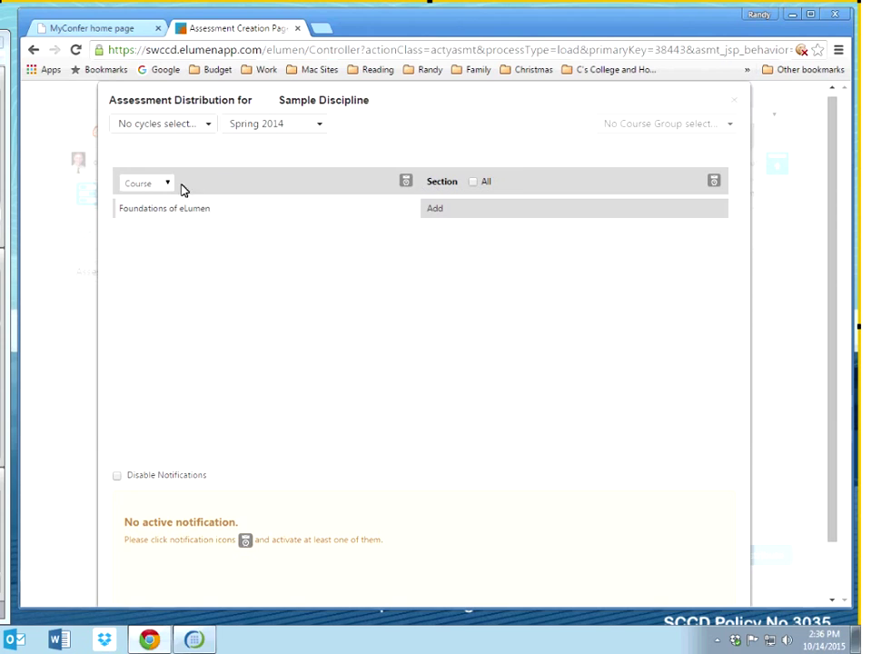
click(406, 186)
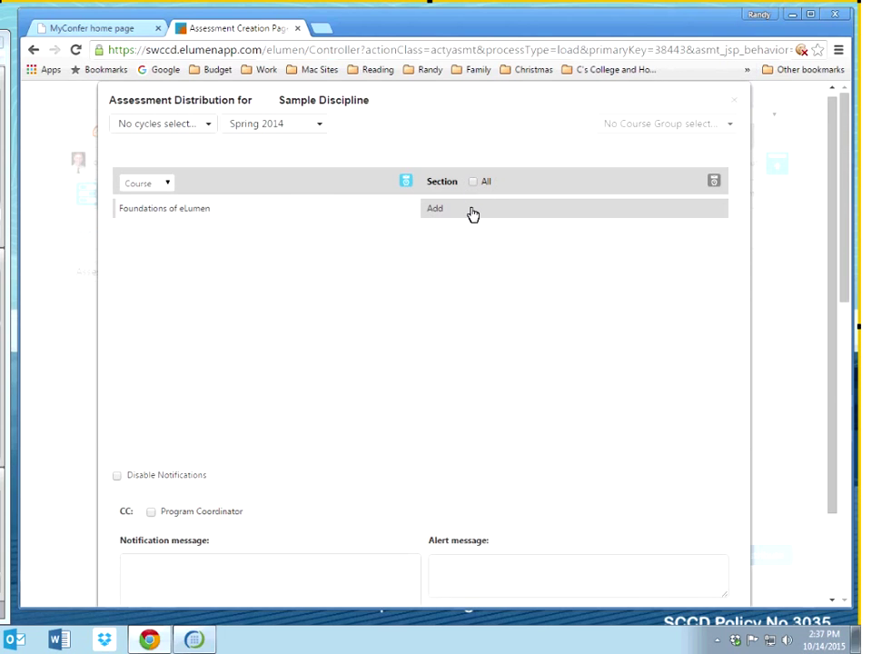
Step: Open the Foundations of eLumen section picker and toggle the All sections option
click(468, 210)
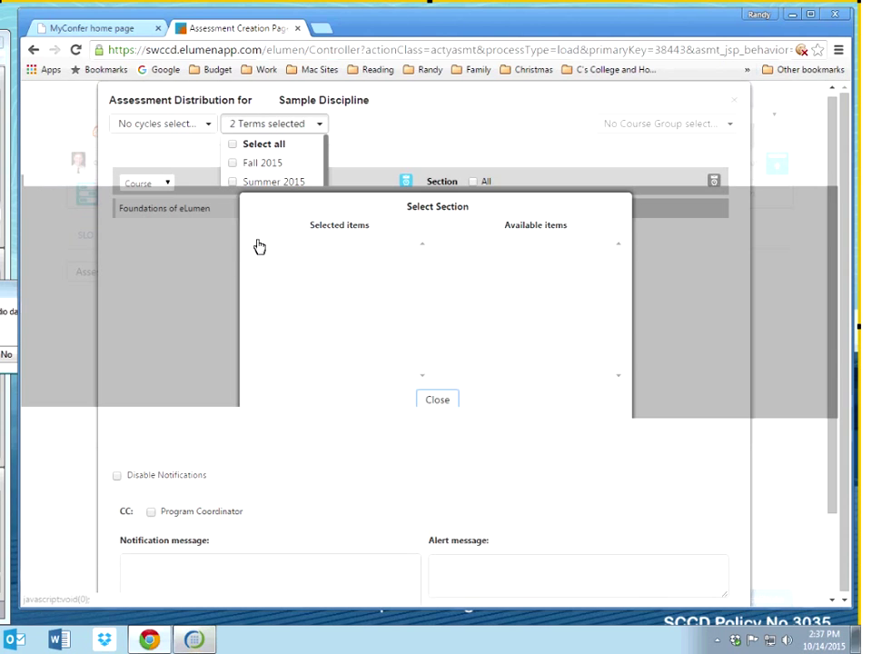
click(473, 182)
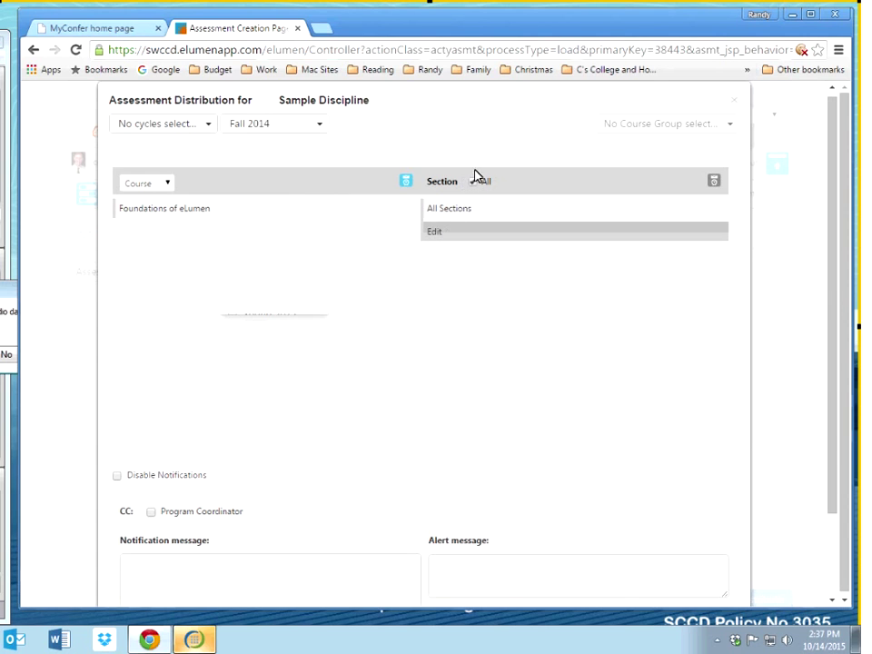
click(438, 233)
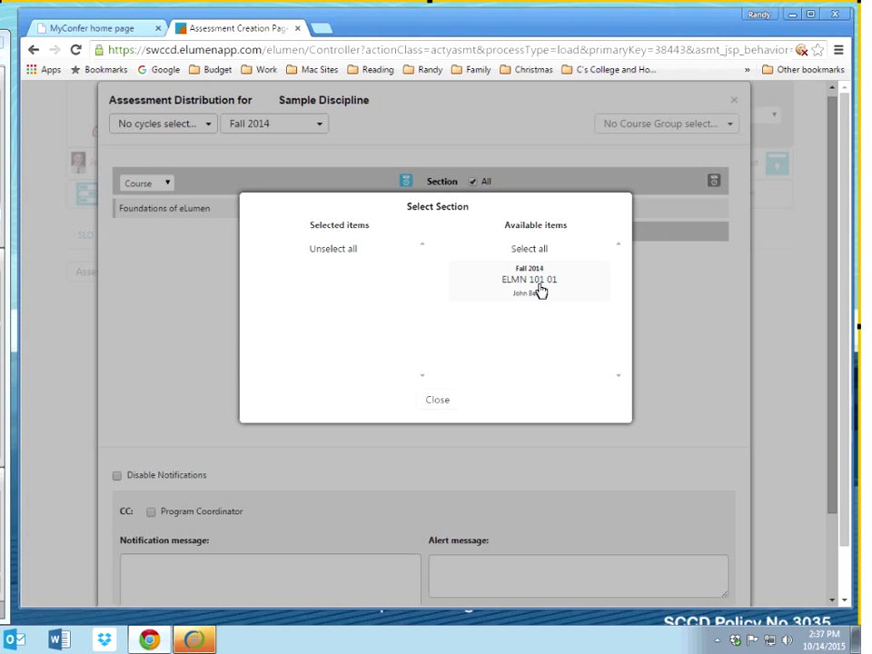
click(436, 400)
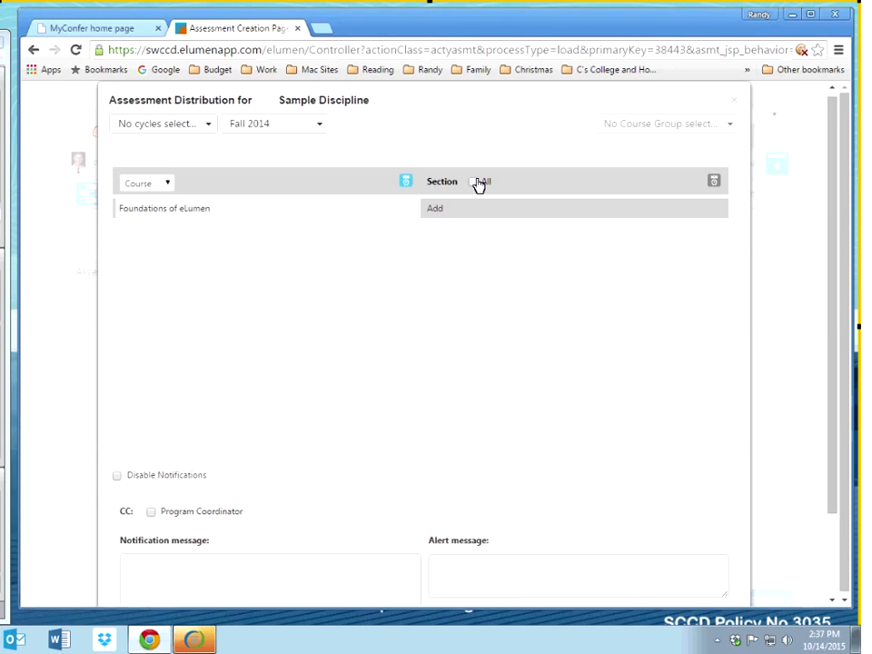
click(474, 182)
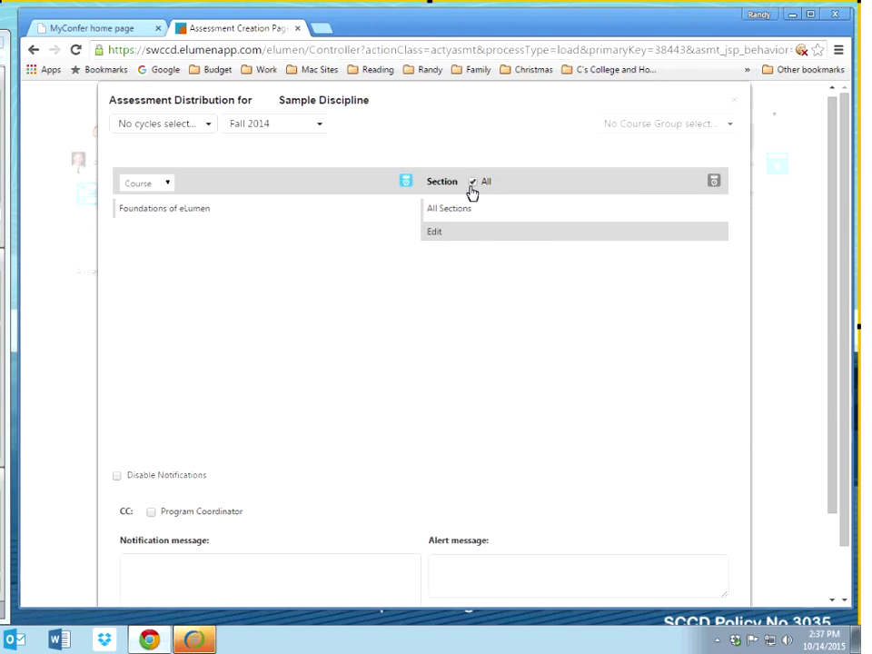
Step: Uncheck All, select only section ELMN 101 01, and set faculty as notification recipients
click(473, 182)
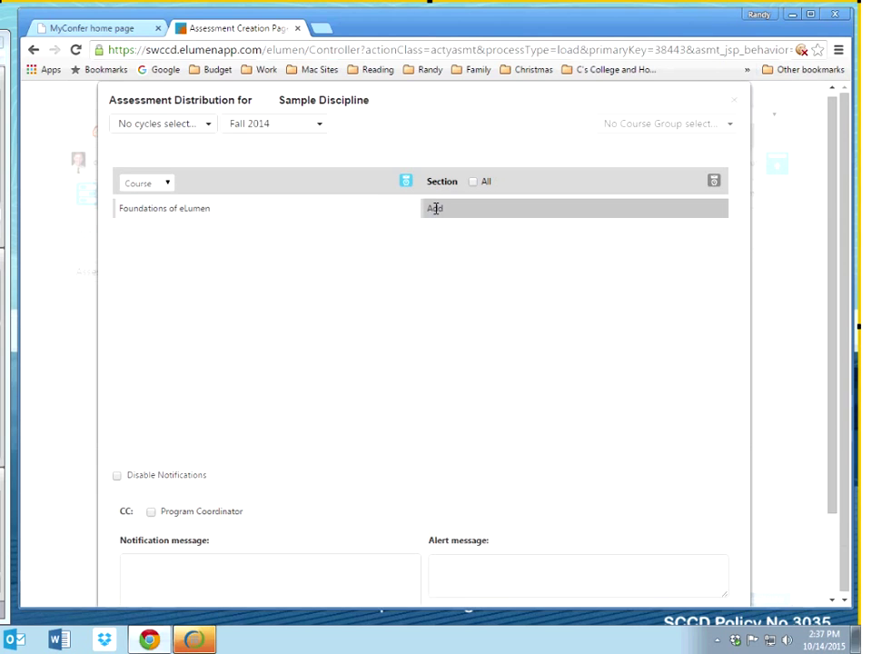
click(436, 208)
click(515, 296)
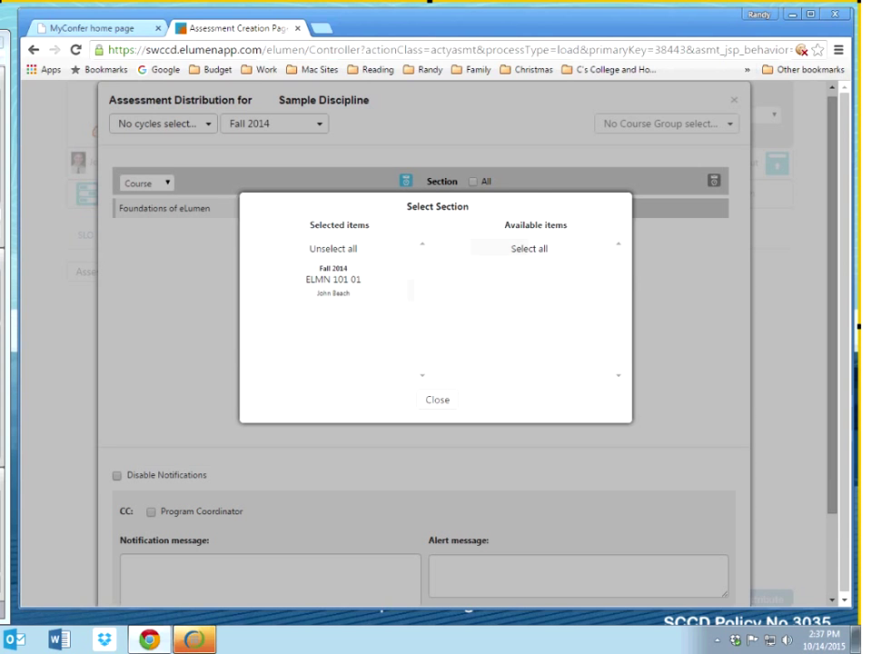
click(439, 400)
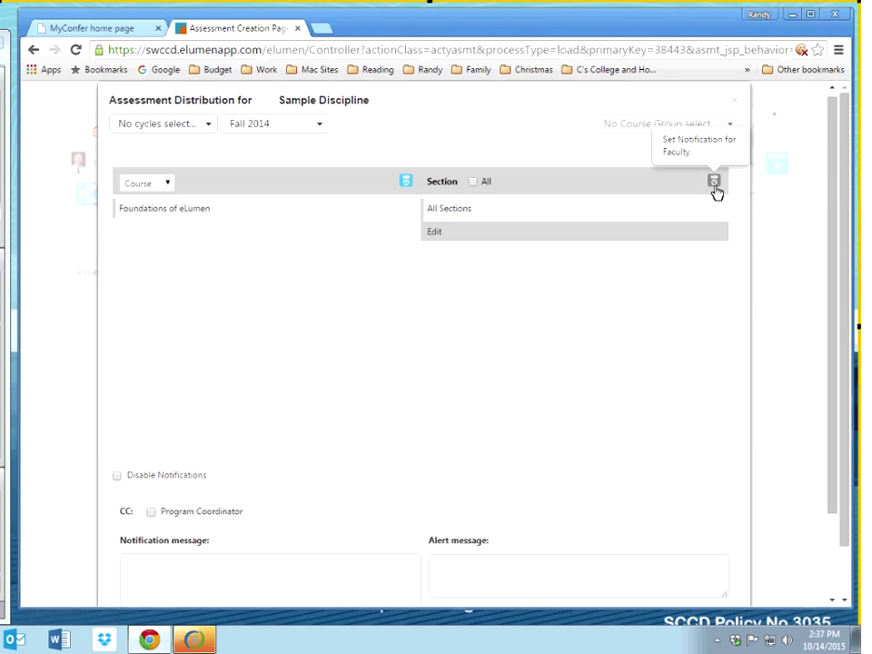
click(715, 186)
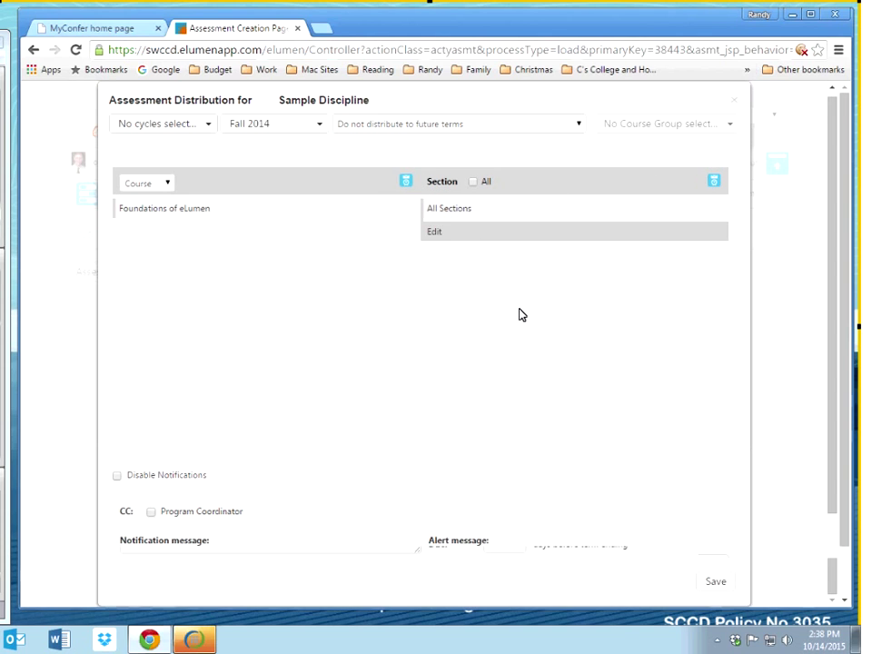
Step: Re-enable notifications and type 'The SLO assessment box for ELMN 101 is now avalaible'
scroll(520, 314, down, 2)
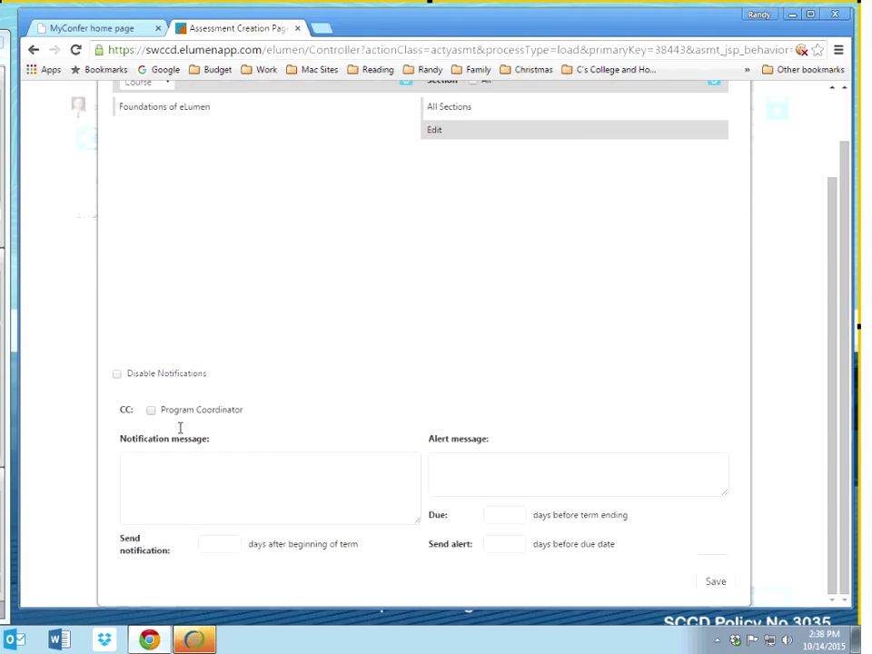
click(118, 375)
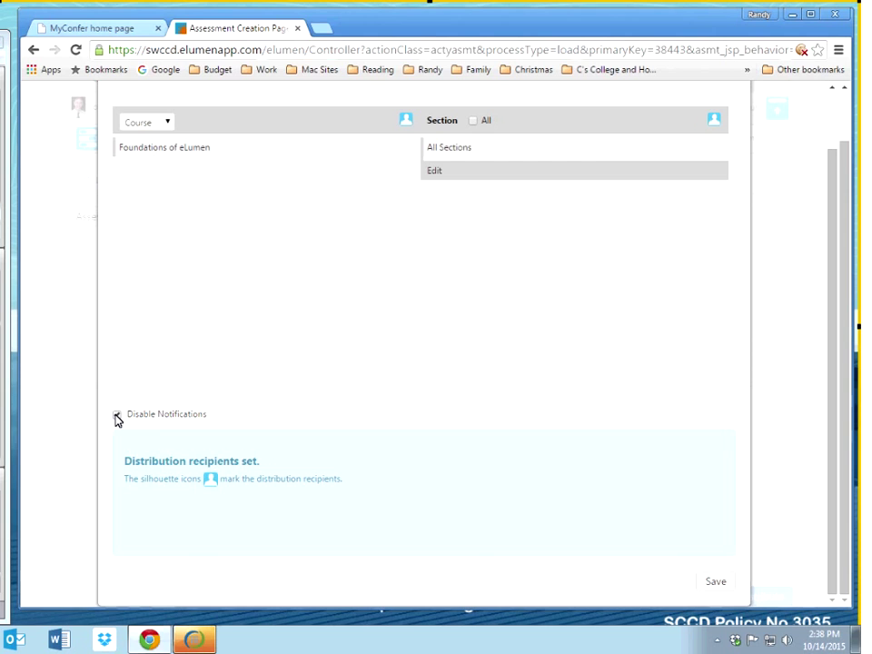
click(117, 416)
click(187, 516)
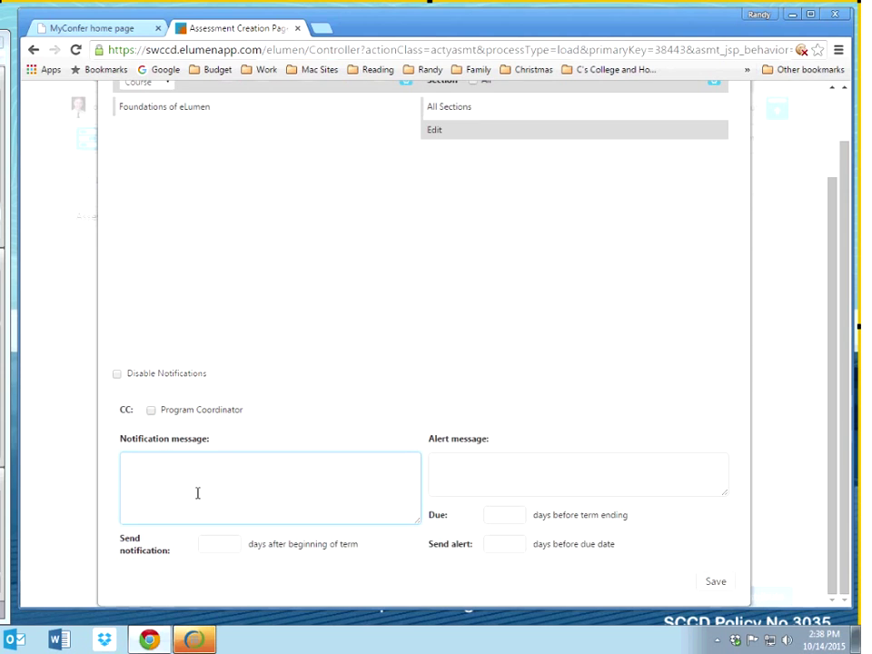
text(The SLO for ELMN 101 is nopw)
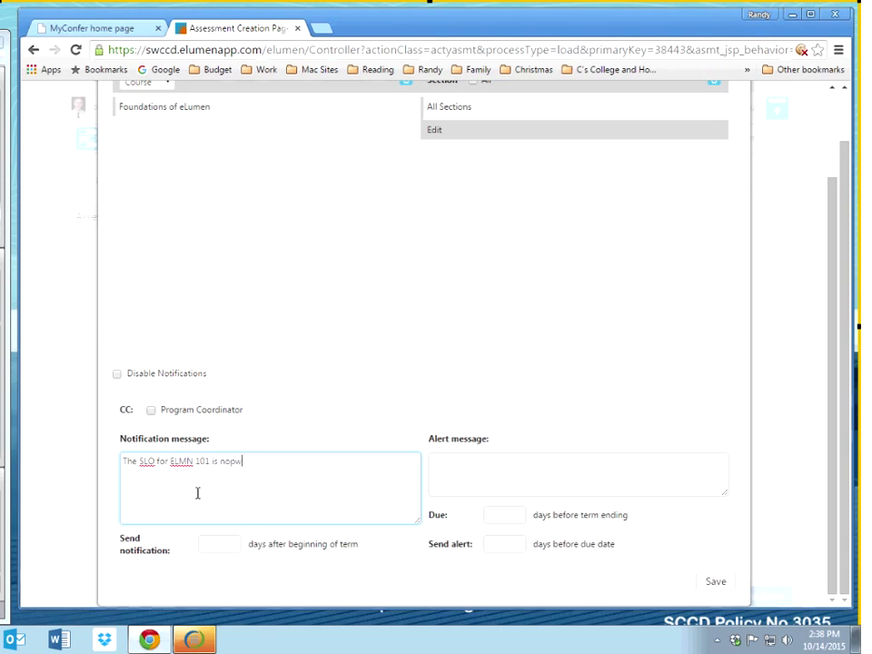
key(BackSpace)
key(BackSpace)
key(BackSpace)
key(BackSpace)
key(BackSpace)
key(BackSpace)
key(BackSpace)
key(BackSpace)
key(BackSpace)
key(BackSpace)
key(BackSpace)
key(BackSpace)
key(BackSpace)
key(BackSpace)
key(BackSpace)
key(BackSpace)
key(BackSpace)
key(BackSpace)
key(BackSpace)
key(BackSpace)
key(BackSpace)
text(assessment box for ELMN )
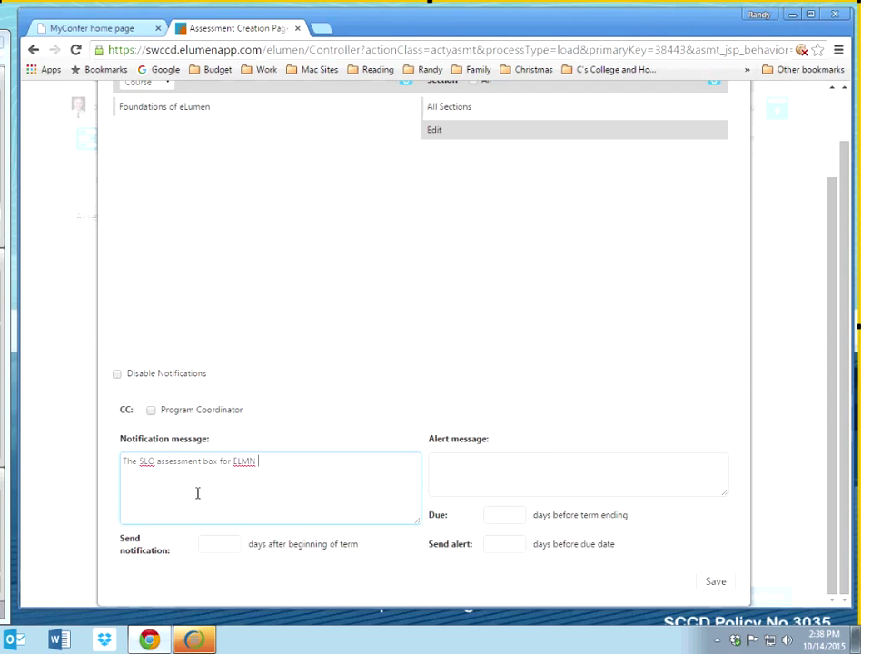
text(101 is now avalaible)
Step: Correct the misspelled 'avalaible' to 'available' with the spell-check suggestion
click(326, 461)
right_click(324, 459)
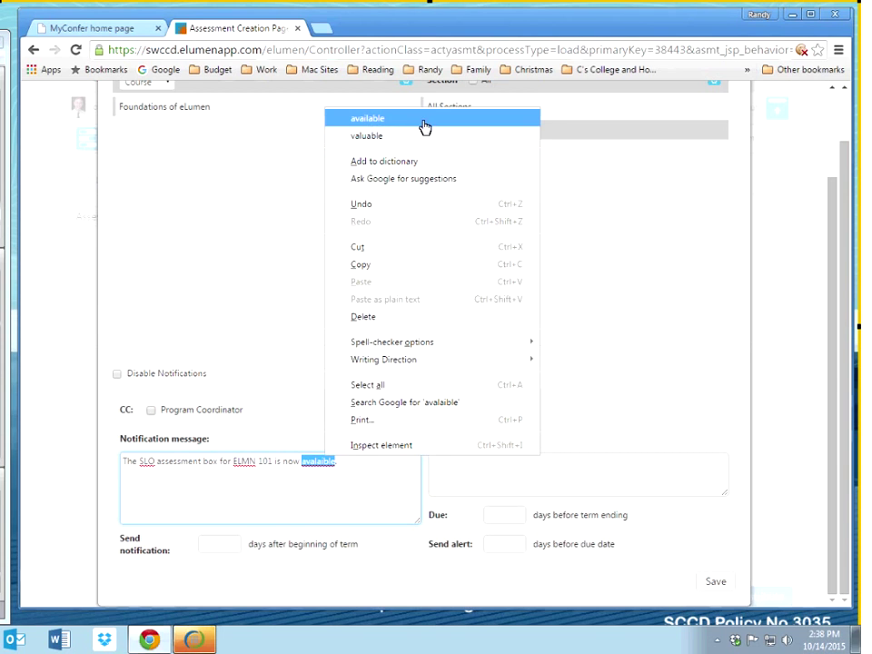
click(424, 123)
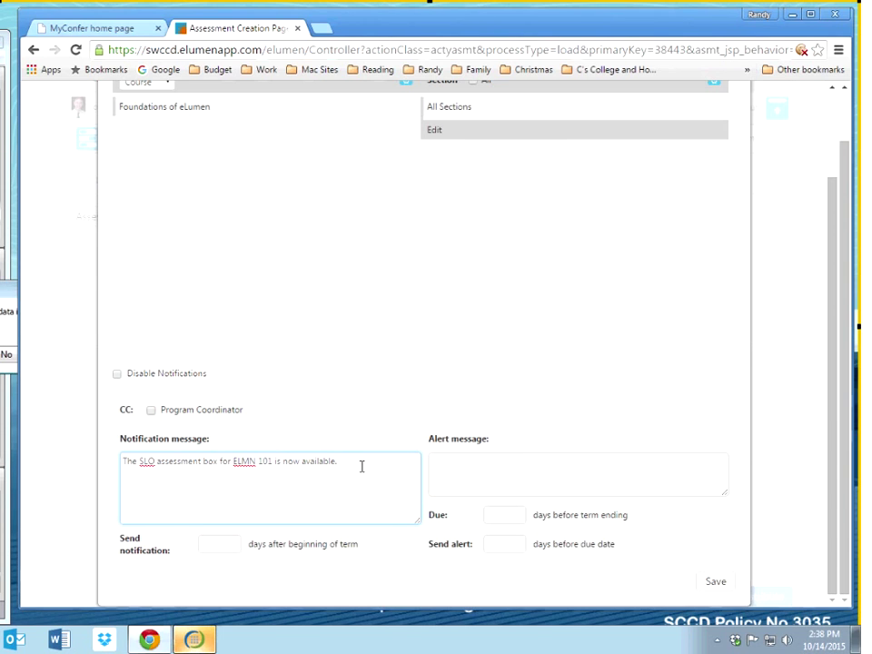
click(4, 352)
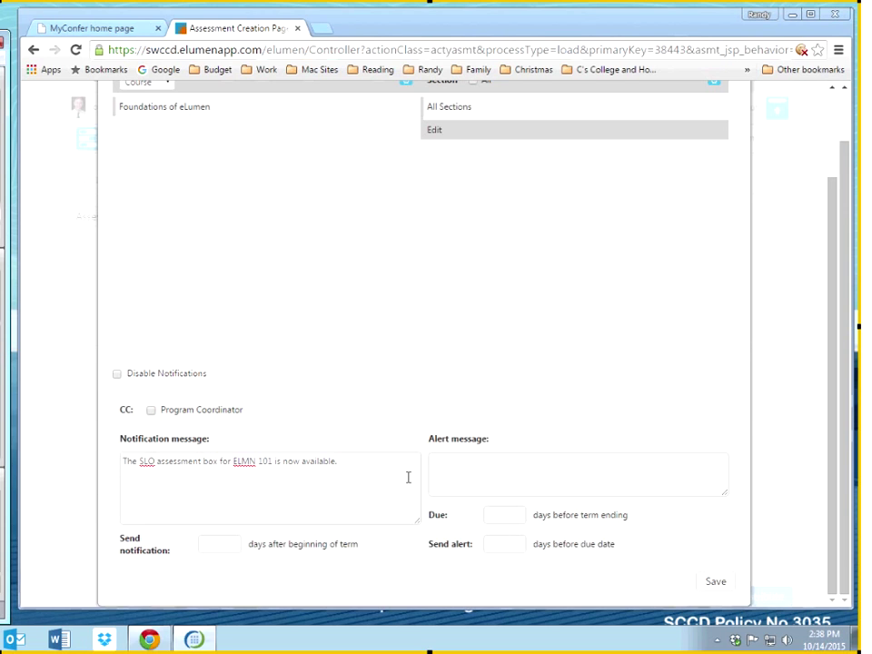
Step: Set Send notification to 1 day after the beginning of term
click(229, 544)
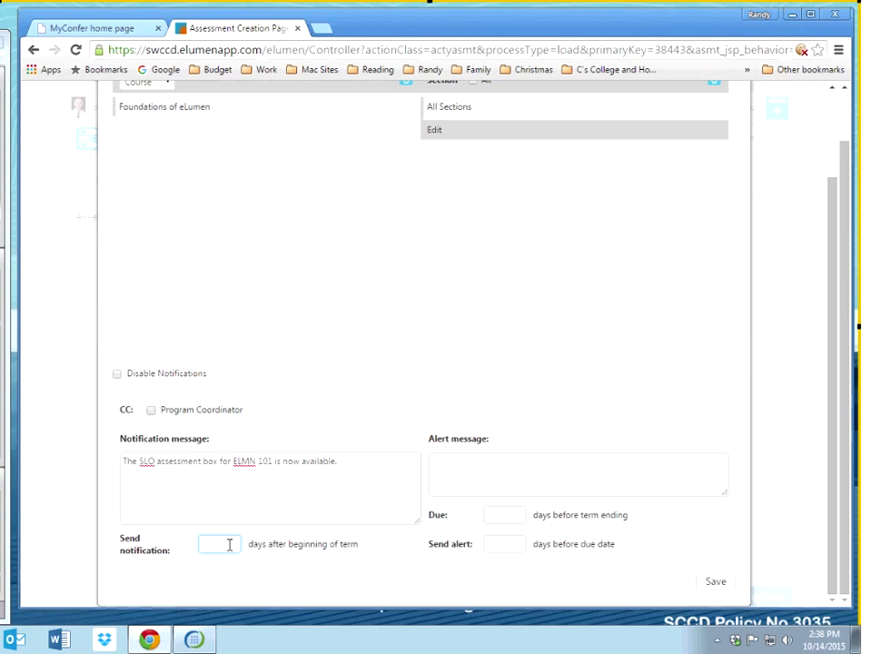
text(0)
key(BackSpace)
text(7)
drag(207, 545, 202, 543)
key(BackSpace)
text(1)
click(218, 543)
Step: Write the alert message 'The due date for putting in scores for ELMN 101 is coming up. Please put in socres.'
click(387, 562)
click(477, 473)
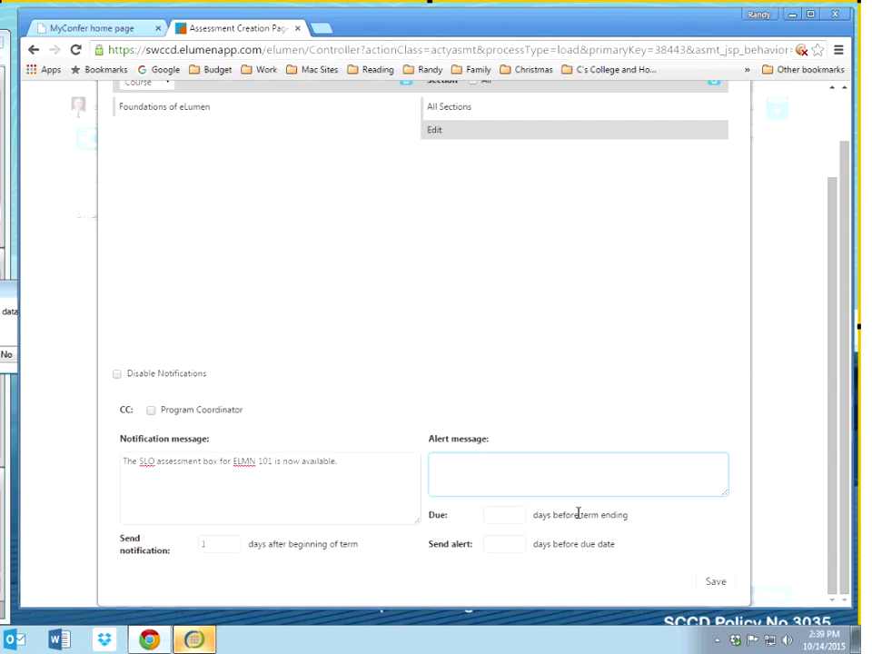
text(The )
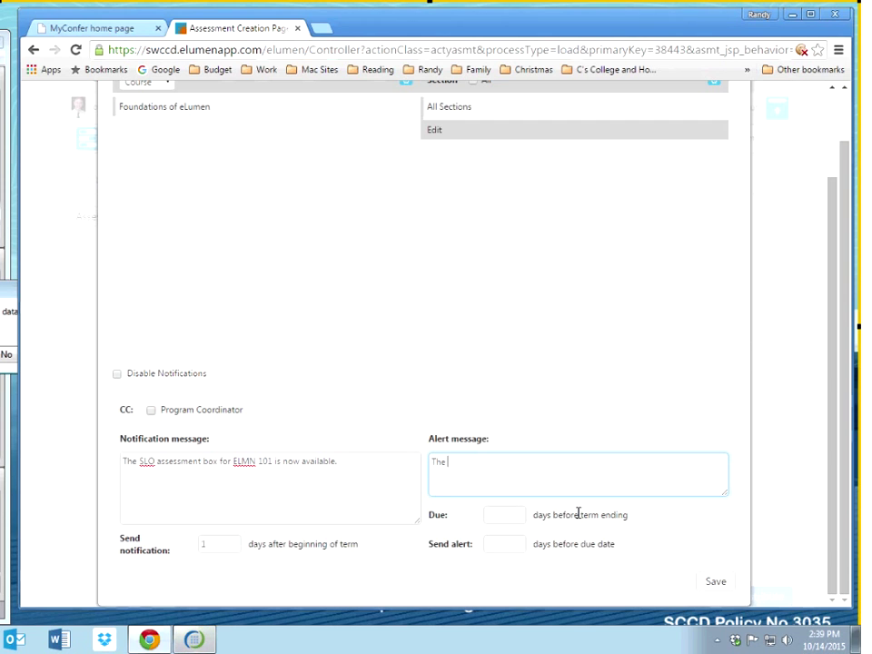
text(due date for put)
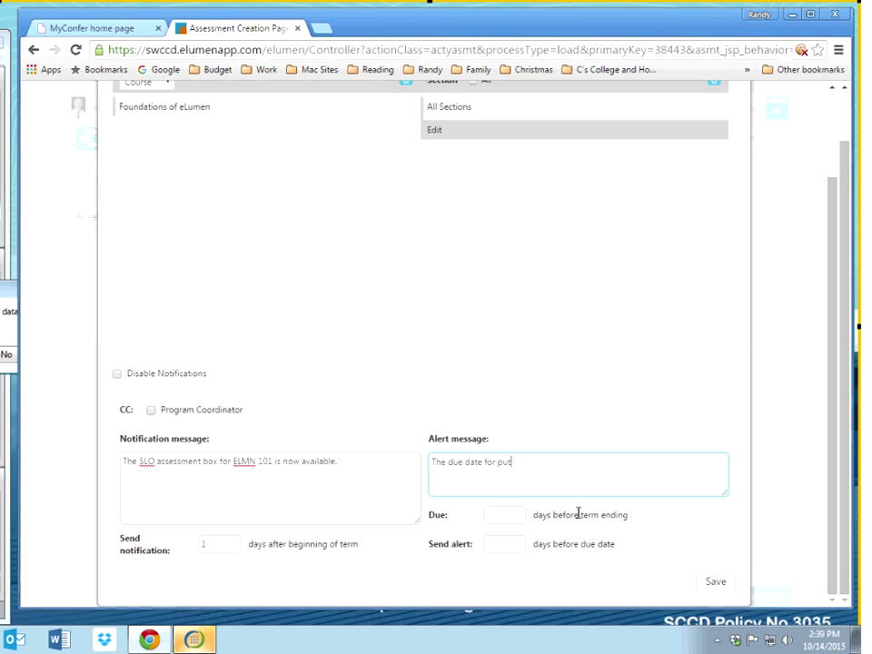
text(ting in scores for)
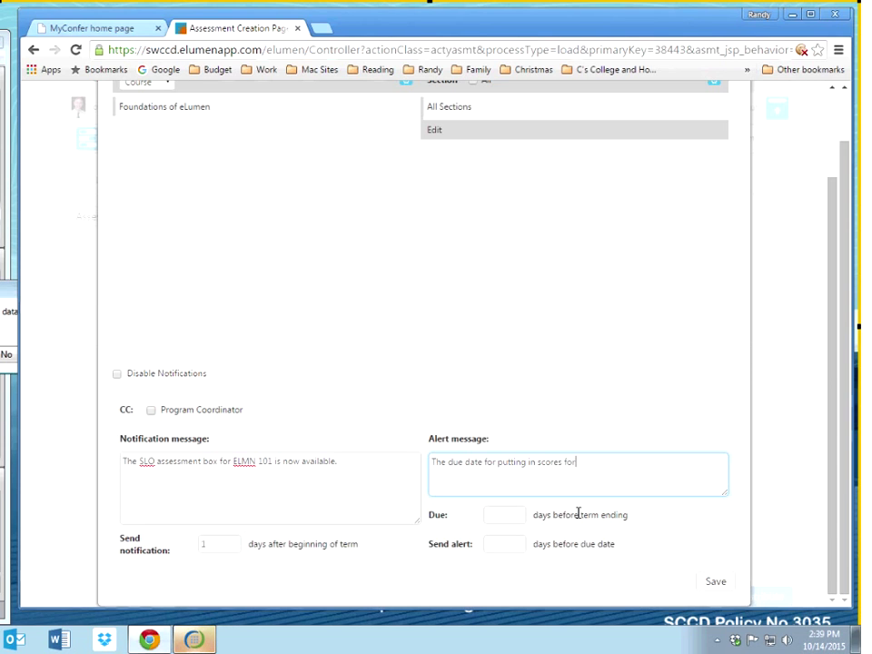
text( ELMN 101 )
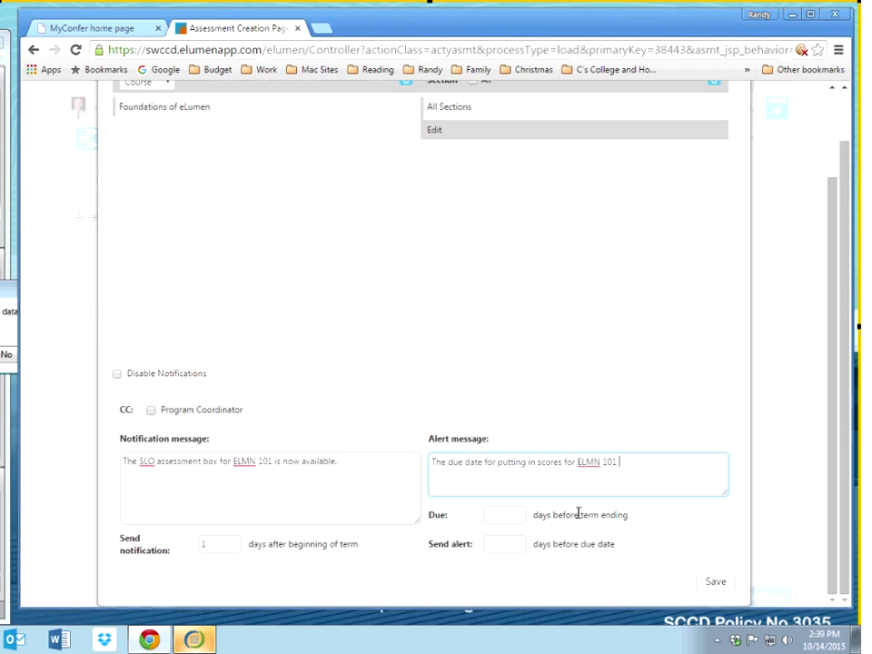
text(is coming up. )
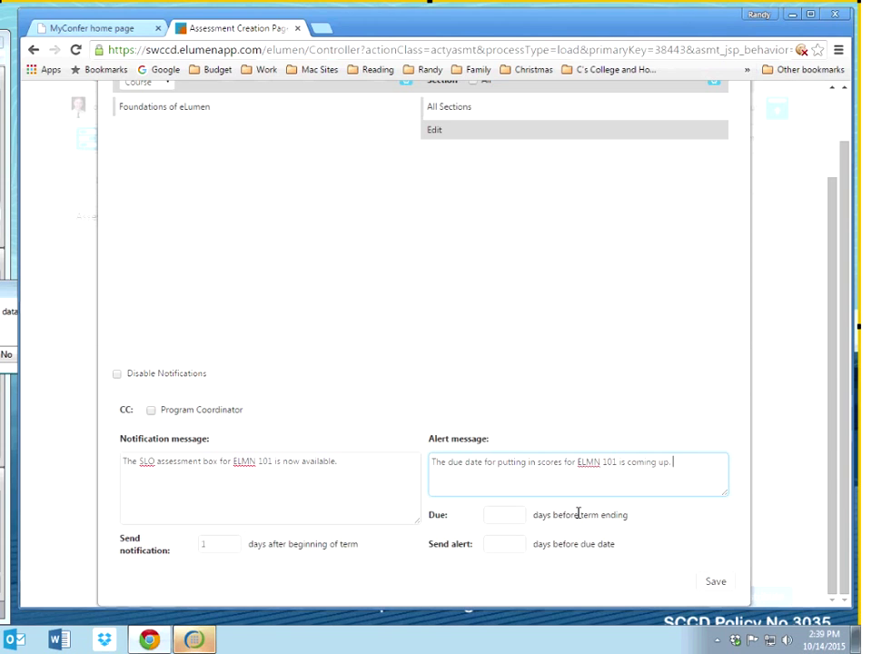
text(Please put )
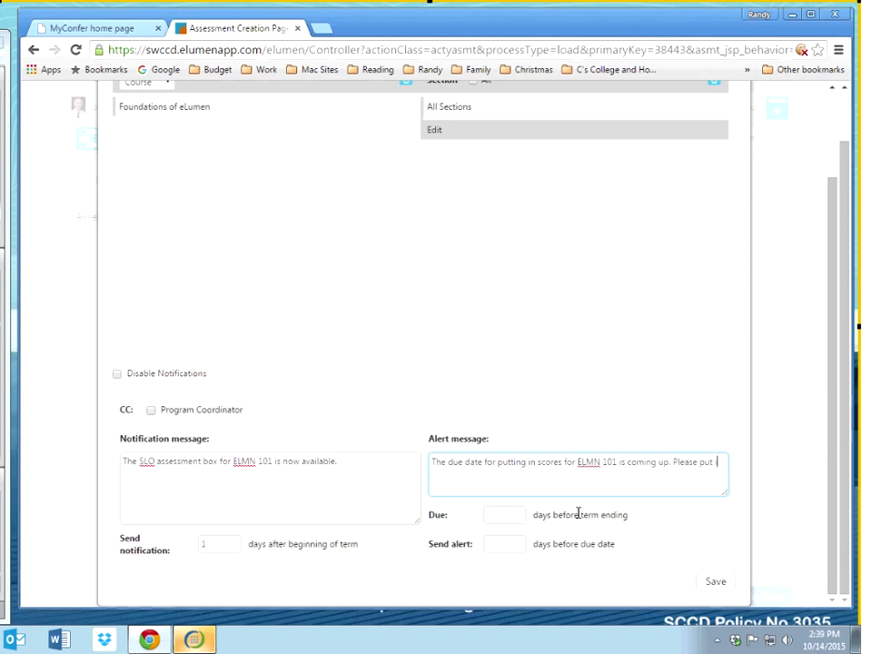
text(in socres.)
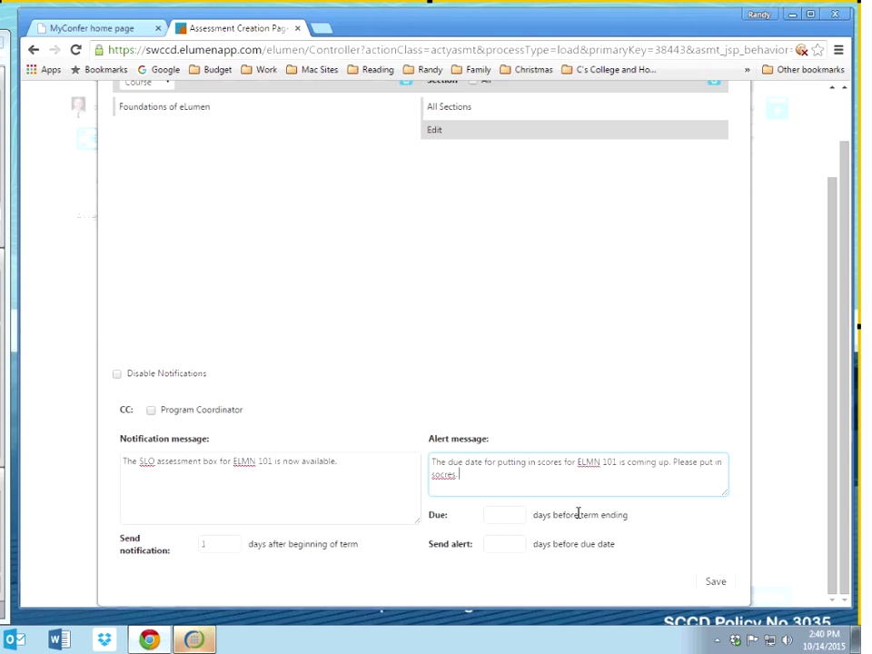
Step: Enter 14 for Due days before term ending and 7 for Send alert days before due date
click(520, 522)
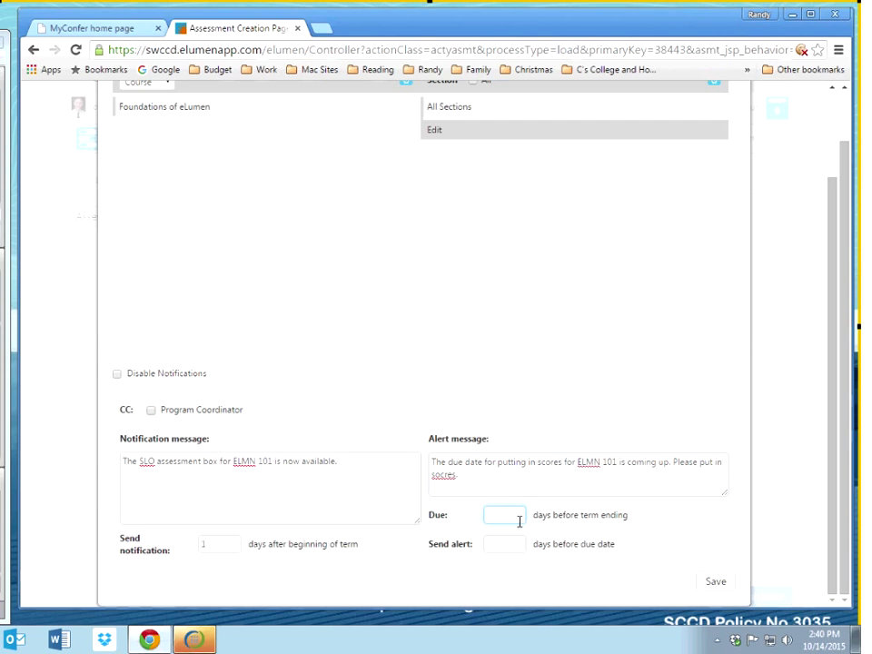
text(14)
click(493, 541)
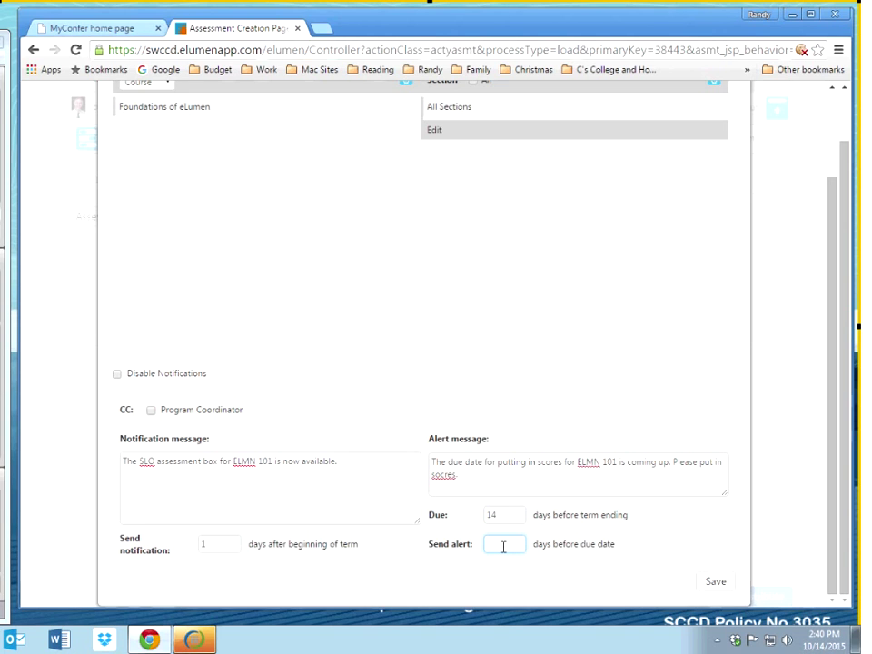
text(7)
click(503, 517)
double_click(489, 514)
click(507, 514)
click(504, 543)
click(510, 515)
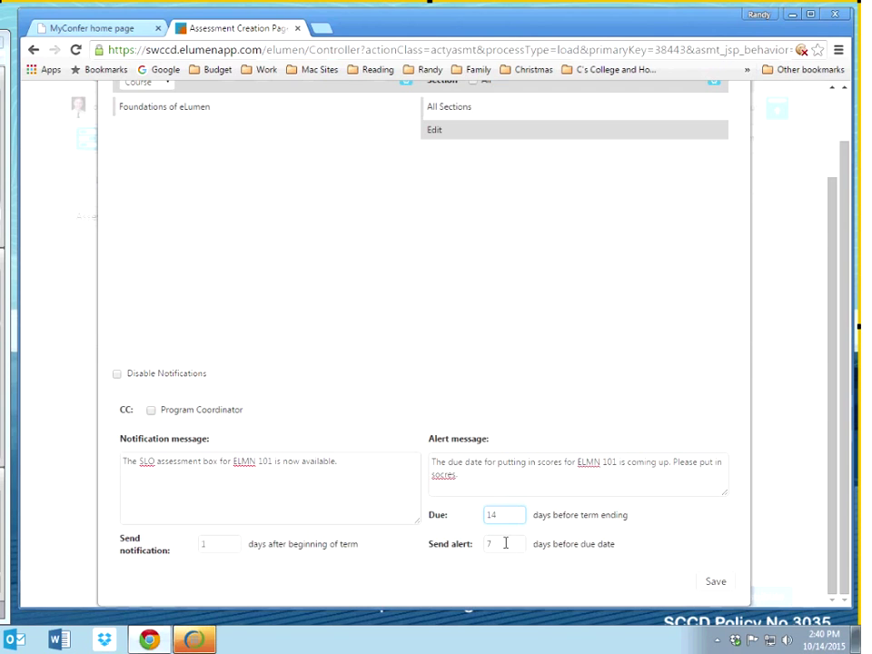
click(618, 482)
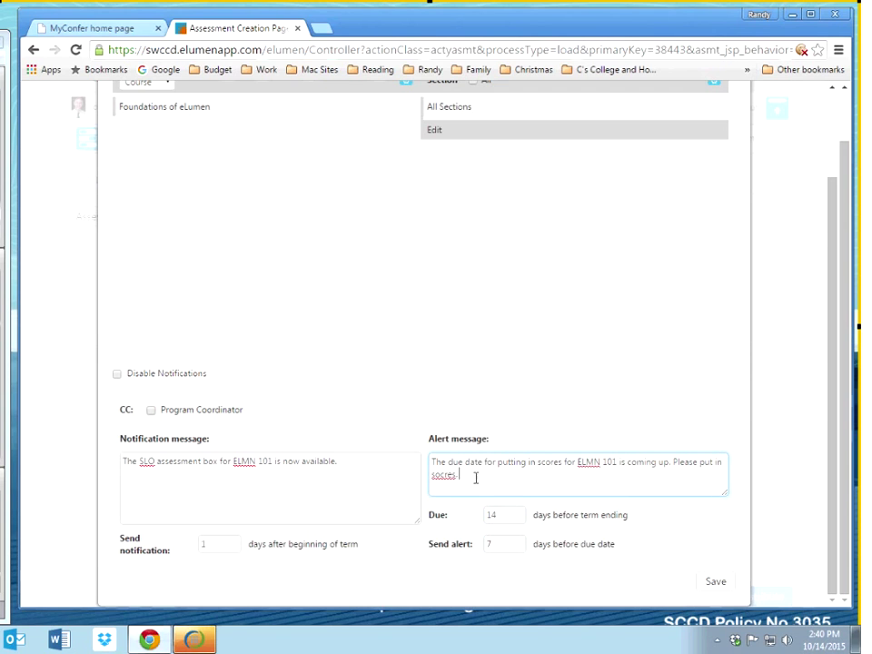
Step: Correct 'socres' to 'scores', change Due to 0 and Send alert to 21 days, then save
right_click(442, 474)
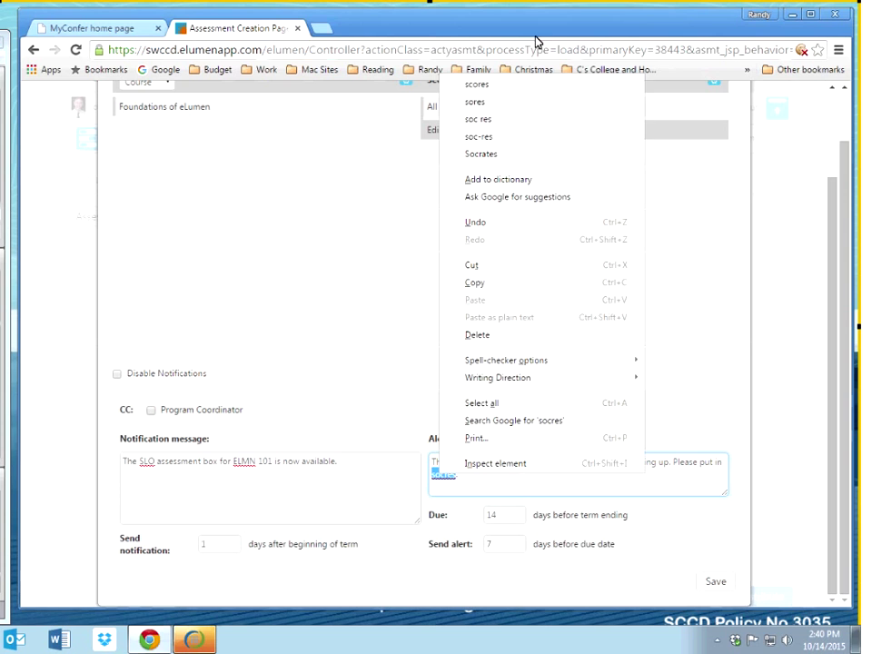
click(524, 91)
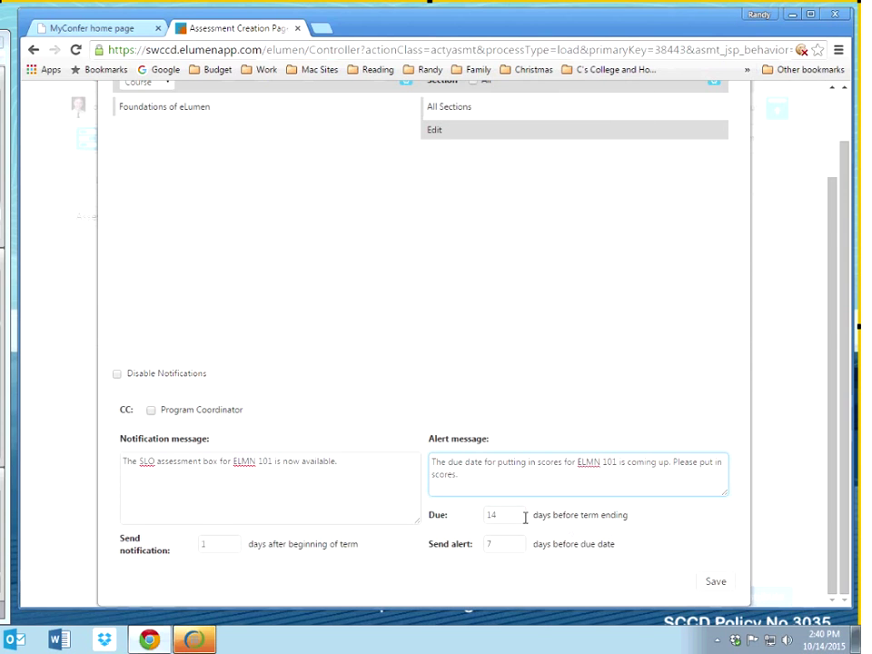
drag(521, 516, 477, 516)
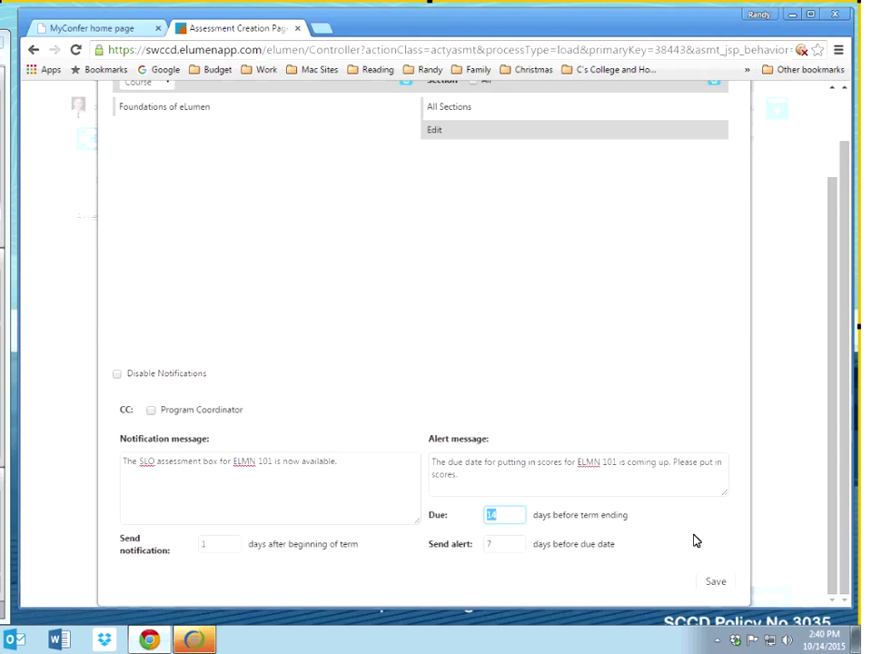
text(0)
double_click(487, 543)
text(21)
key(Tab)
click(725, 584)
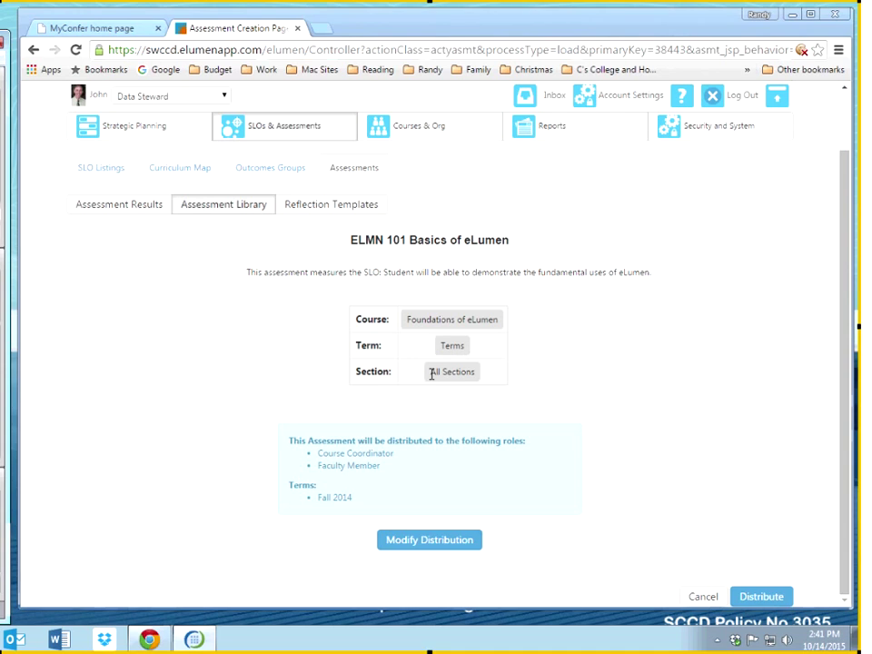
Step: Reopen the Fall 2014 distribution settings, save them again, and distribute the ELMN 101 assessment
drag(357, 500, 317, 499)
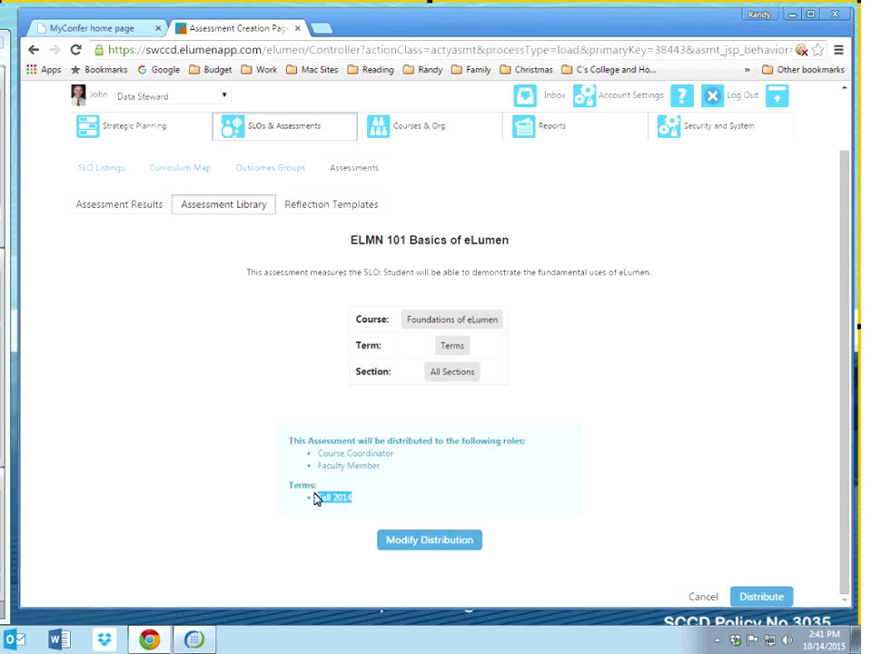
click(405, 467)
click(448, 543)
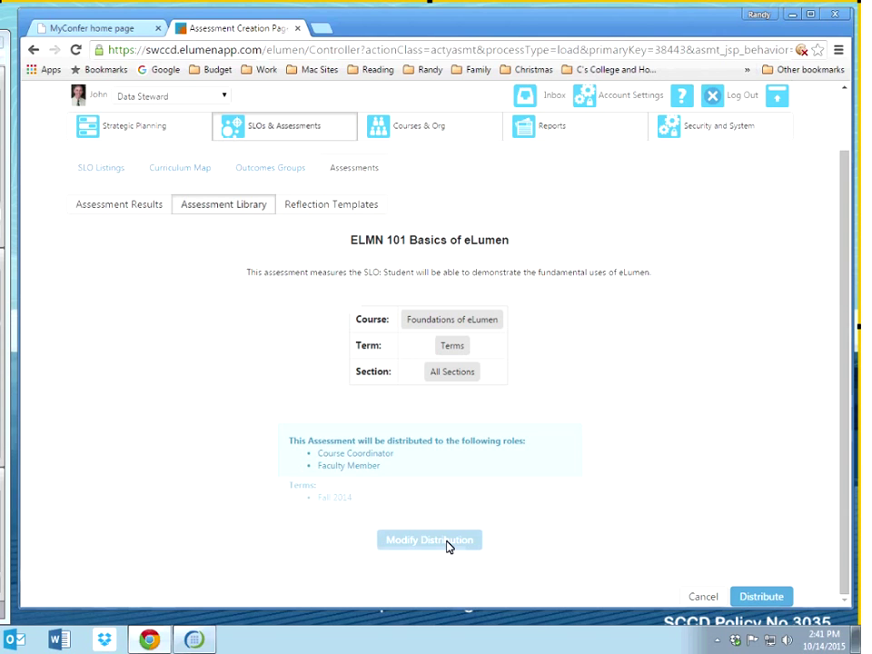
scroll(712, 593, down, 1)
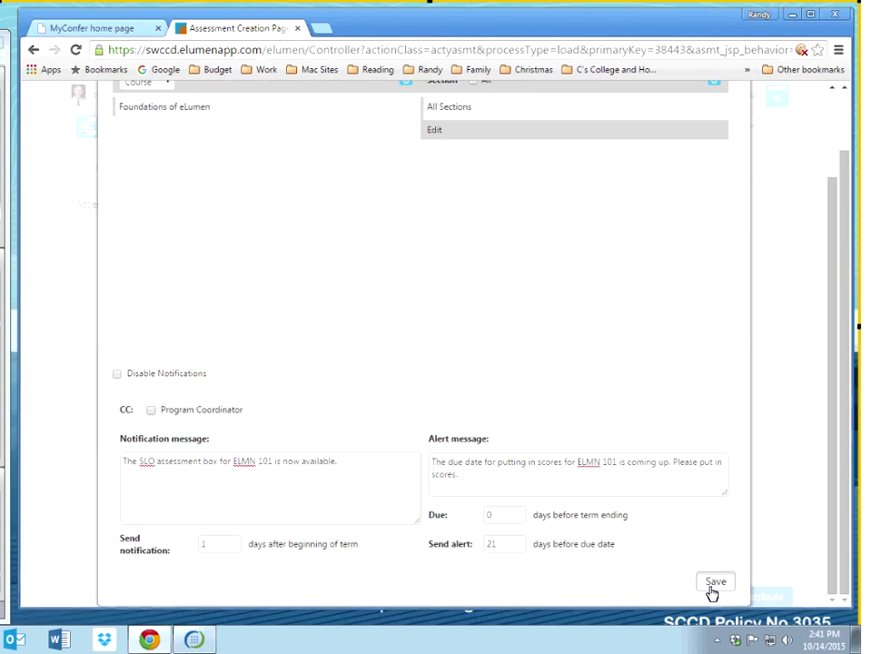
click(714, 586)
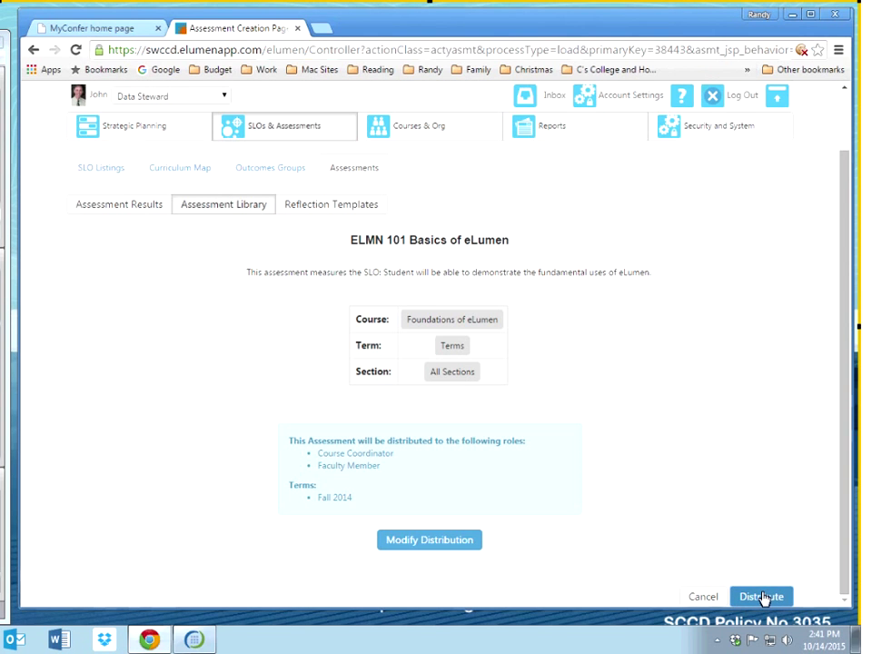
click(761, 596)
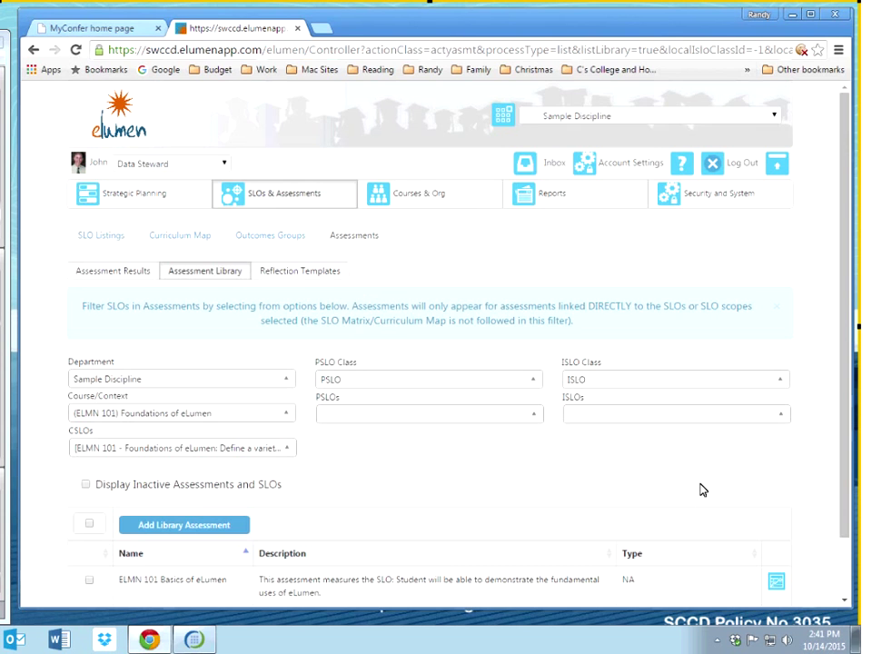
scroll(699, 491, down, 2)
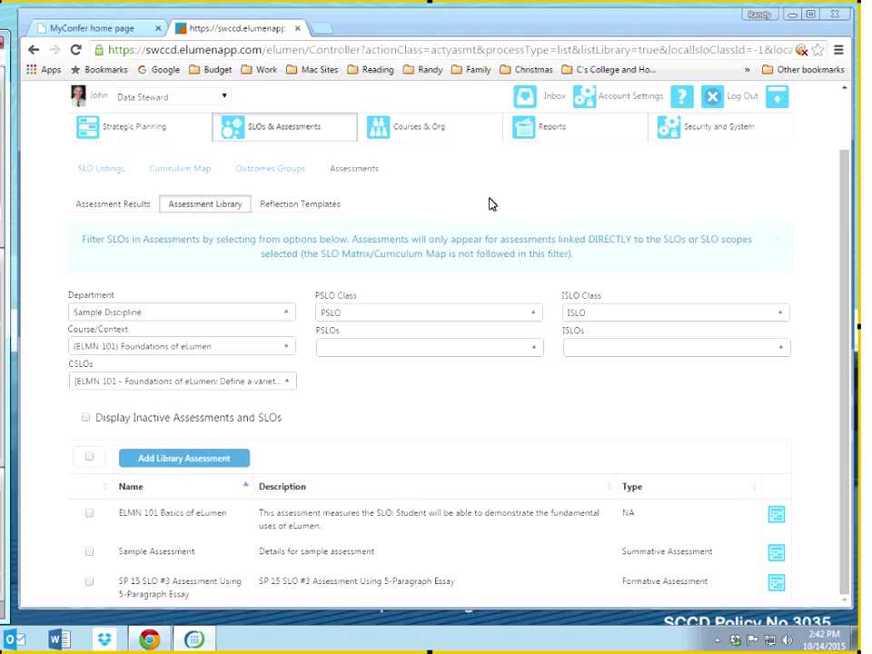
scroll(582, 202, up, 2)
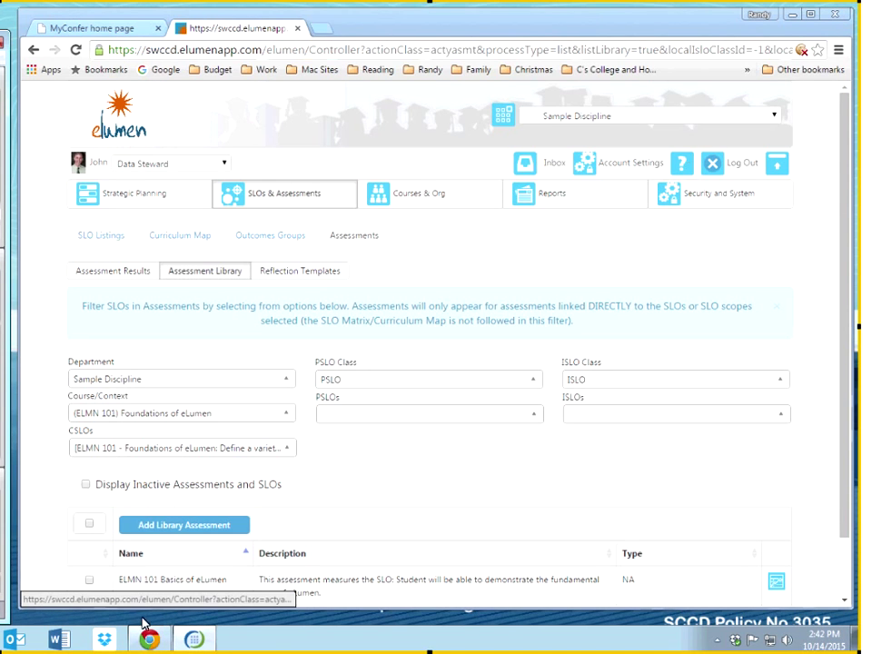
Step: Open a new Chrome window and load SWC Student Learning Outcomes from the Work > SWCCD bookmarks
right_click(157, 641)
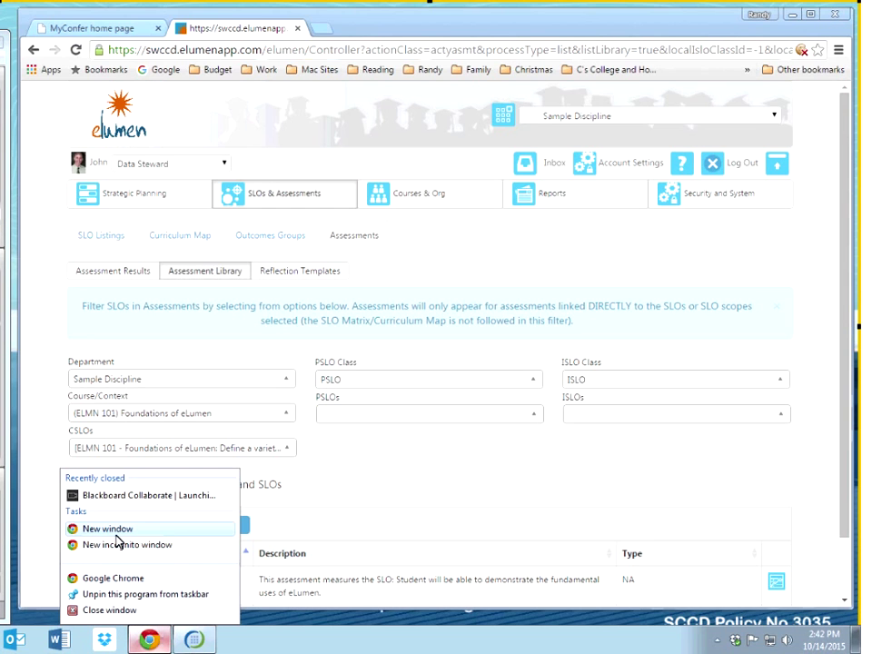
click(107, 530)
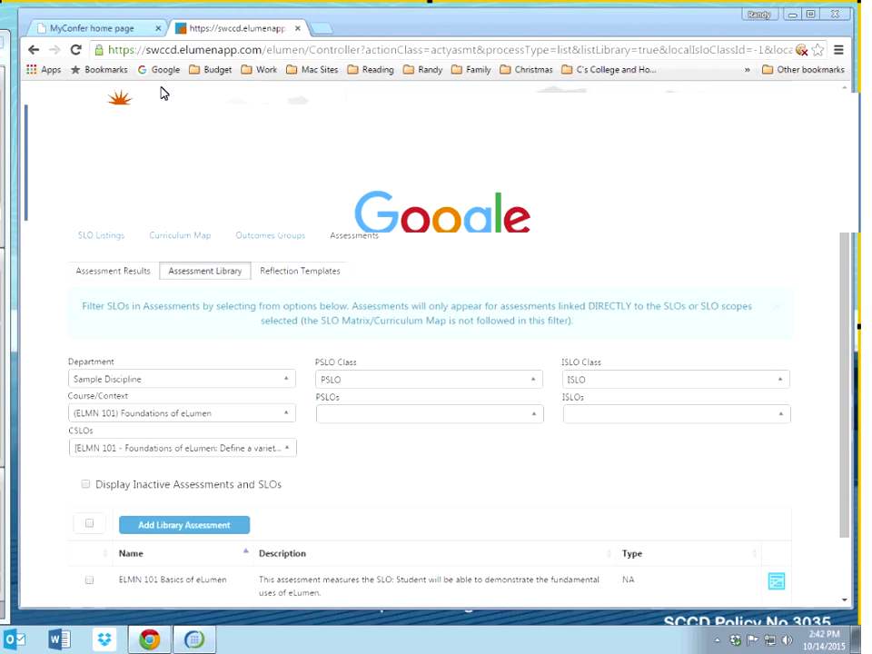
click(274, 76)
mouse_move(363, 96)
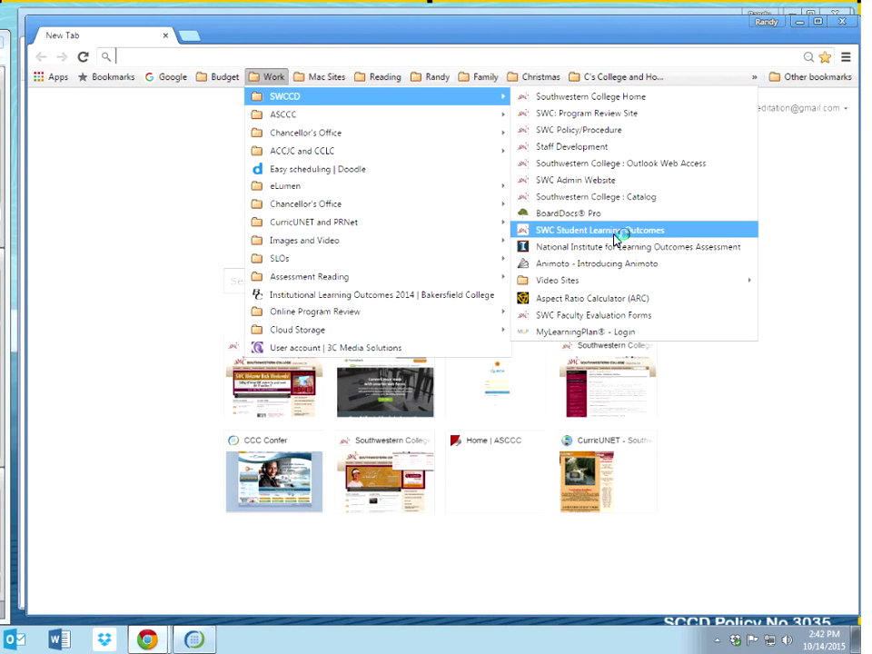
click(614, 239)
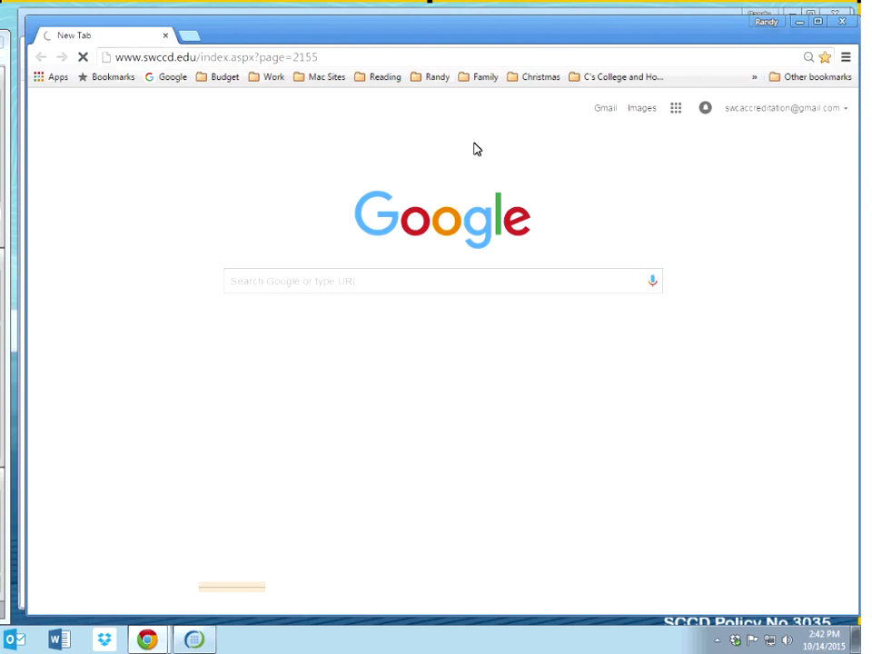
mouse_move(577, 191)
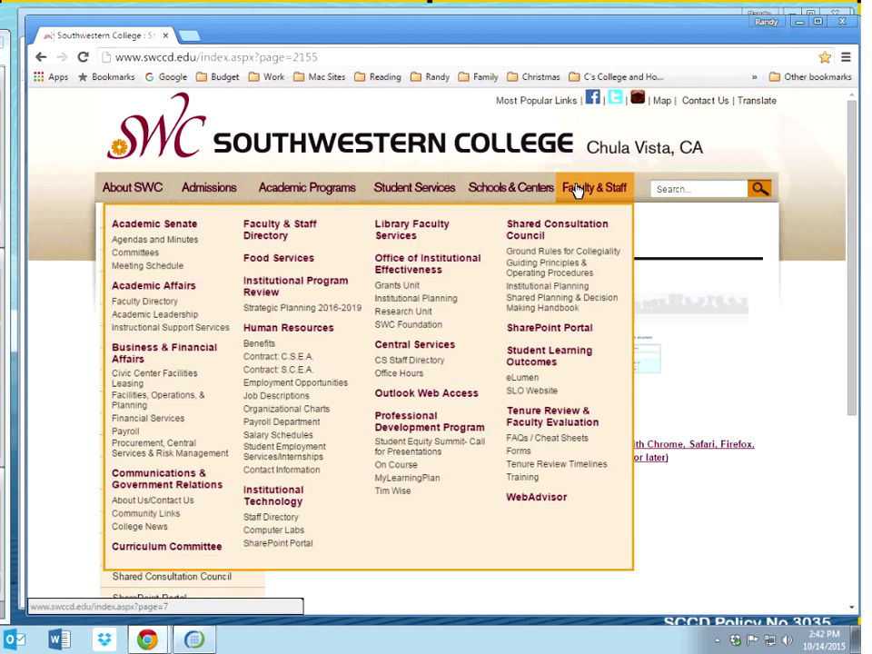
Step: Open the college's SLO Website page and scroll down to the program coordinator resources
click(533, 392)
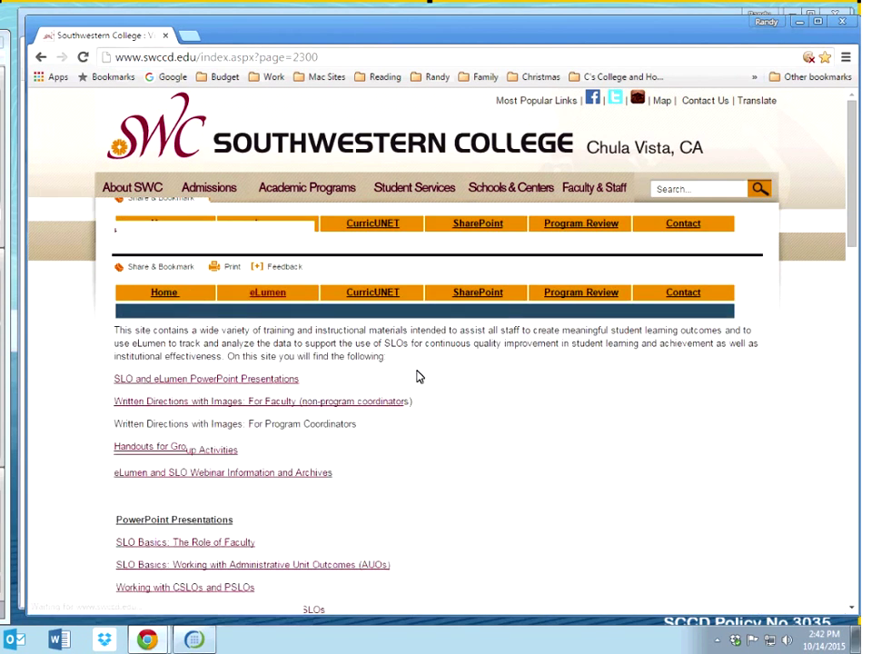
scroll(418, 375, down, 3)
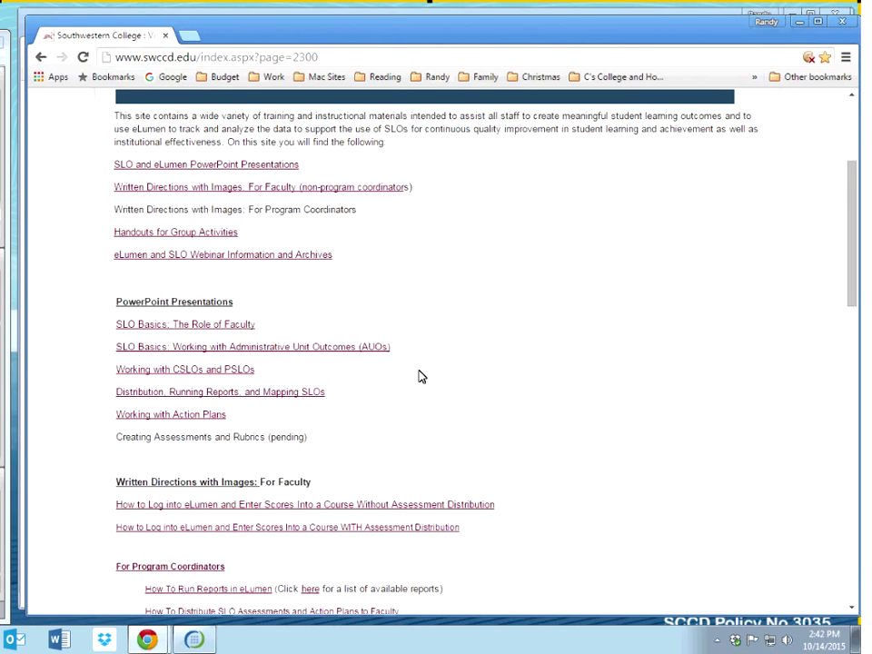
scroll(473, 303, down, 1)
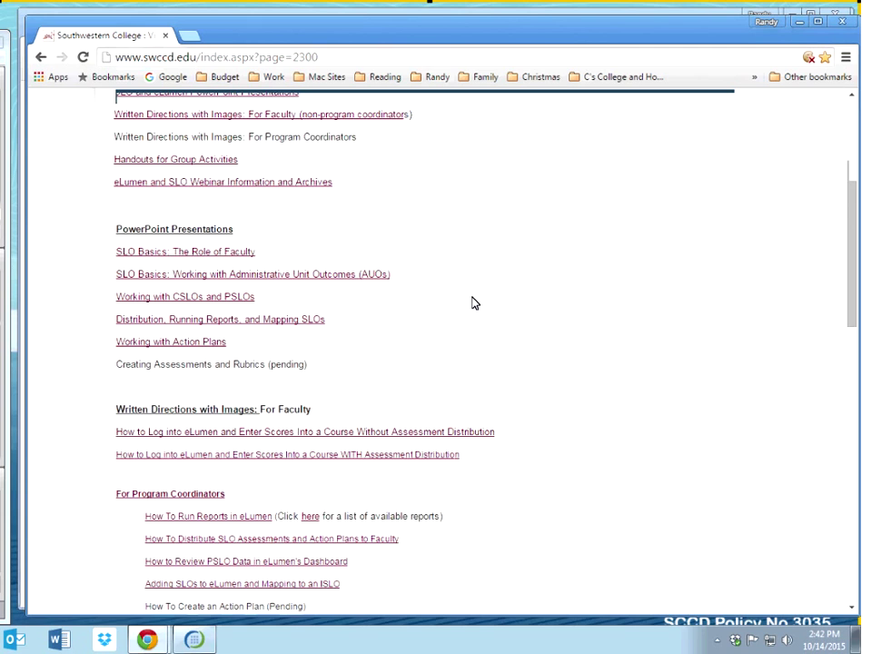
scroll(472, 304, down, 1)
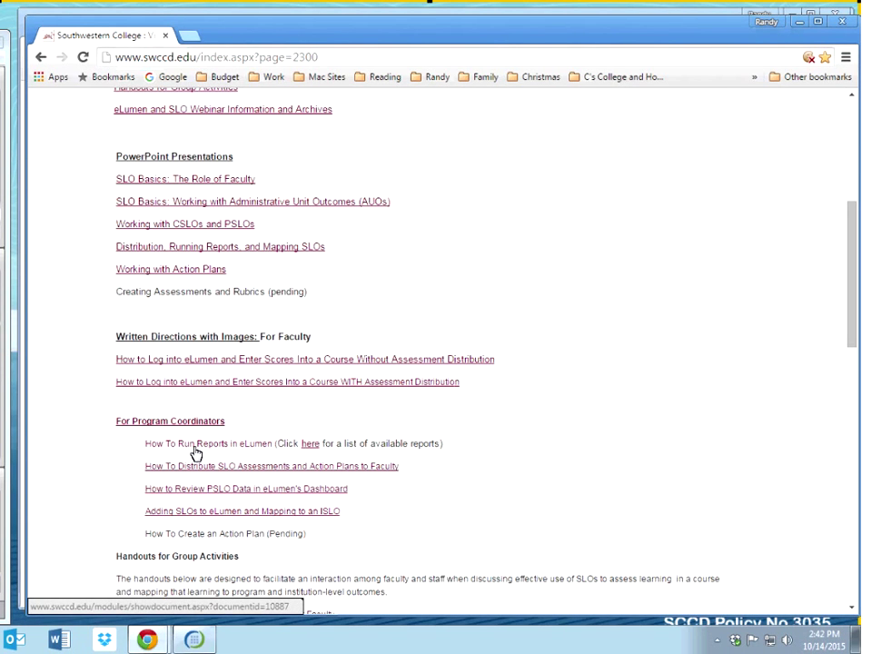
Step: Open the eLumen reports list, scroll through it, then return to the previous college page
click(311, 444)
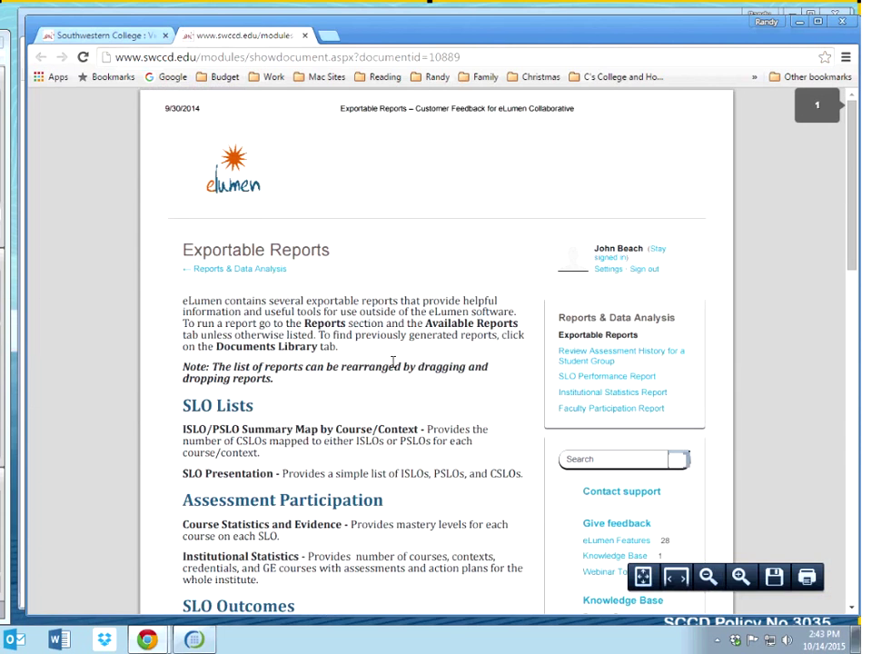
scroll(393, 361, down, 3)
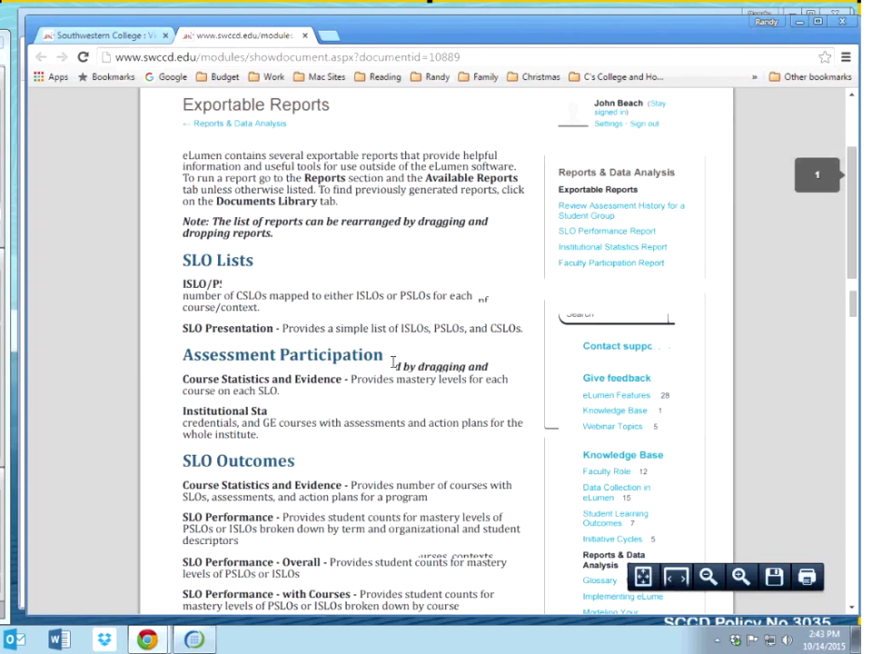
scroll(394, 362, down, 2)
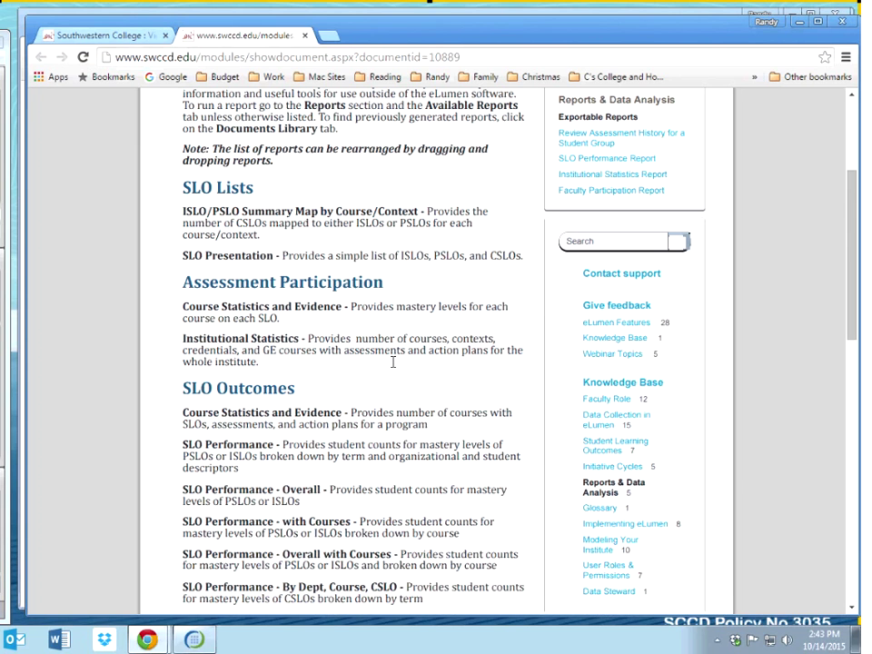
click(124, 36)
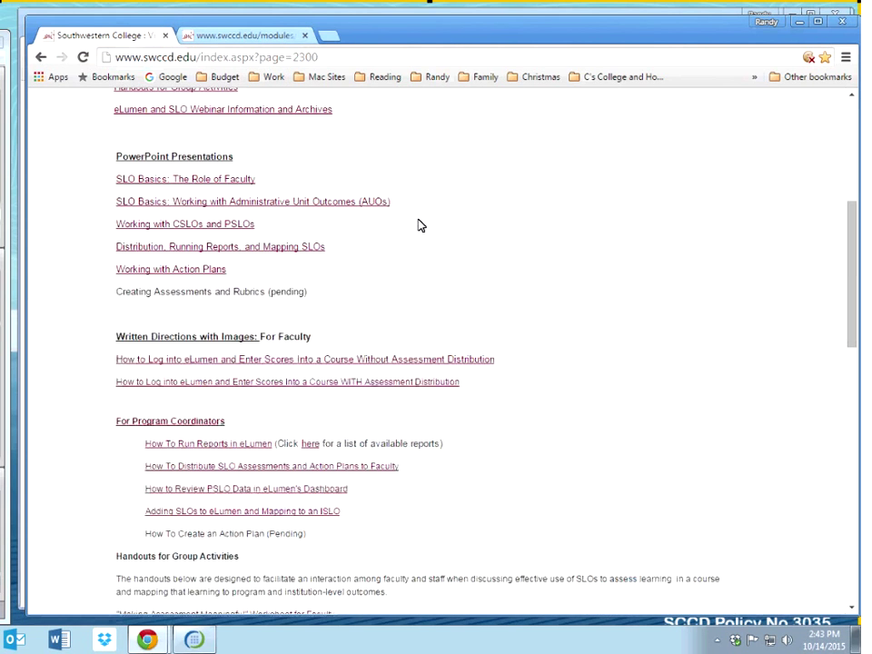
scroll(420, 225, up, 4)
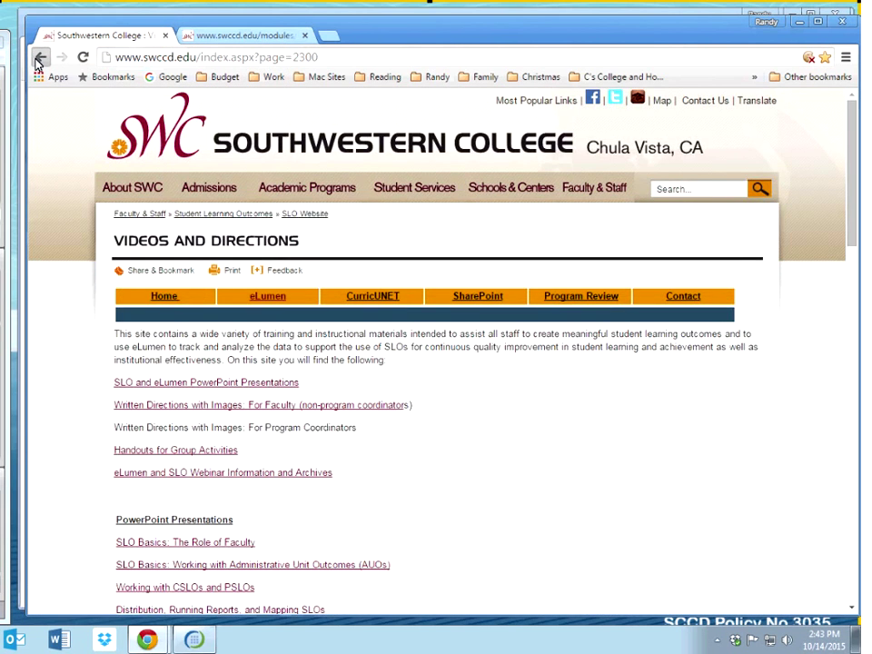
click(38, 59)
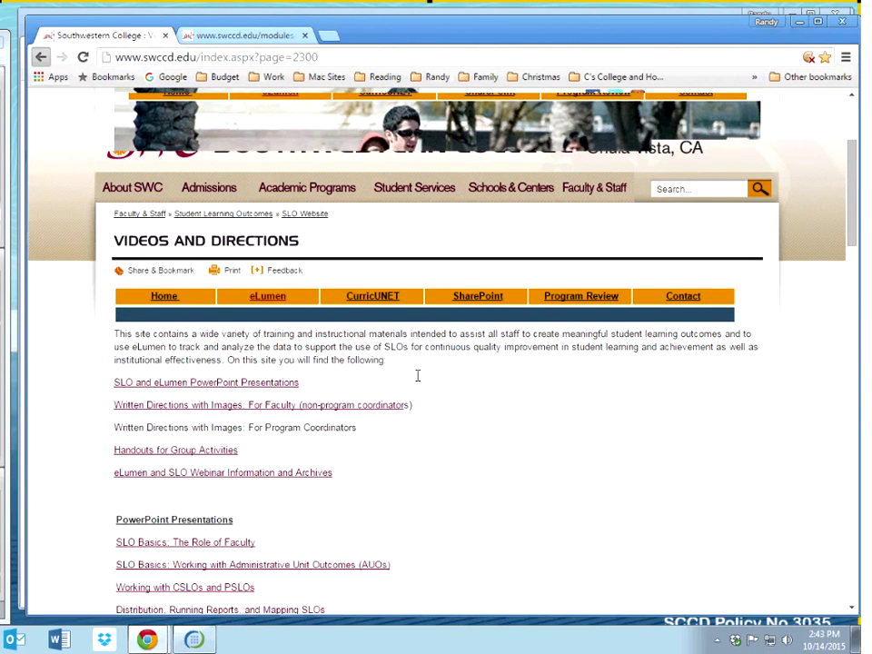
Step: From the faculty written directions, open How To Run Reports and view the Exportable Reports document
click(370, 408)
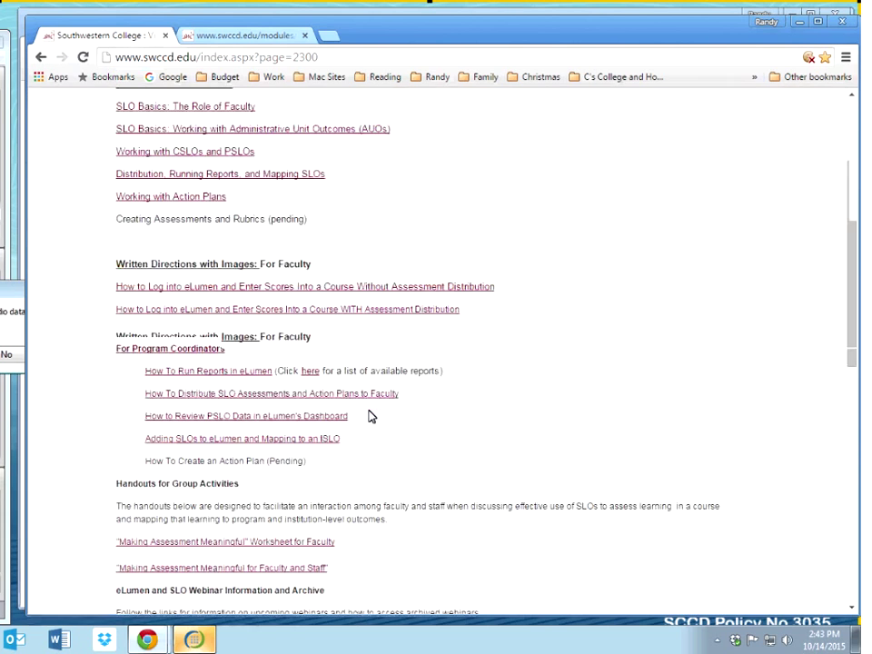
click(236, 373)
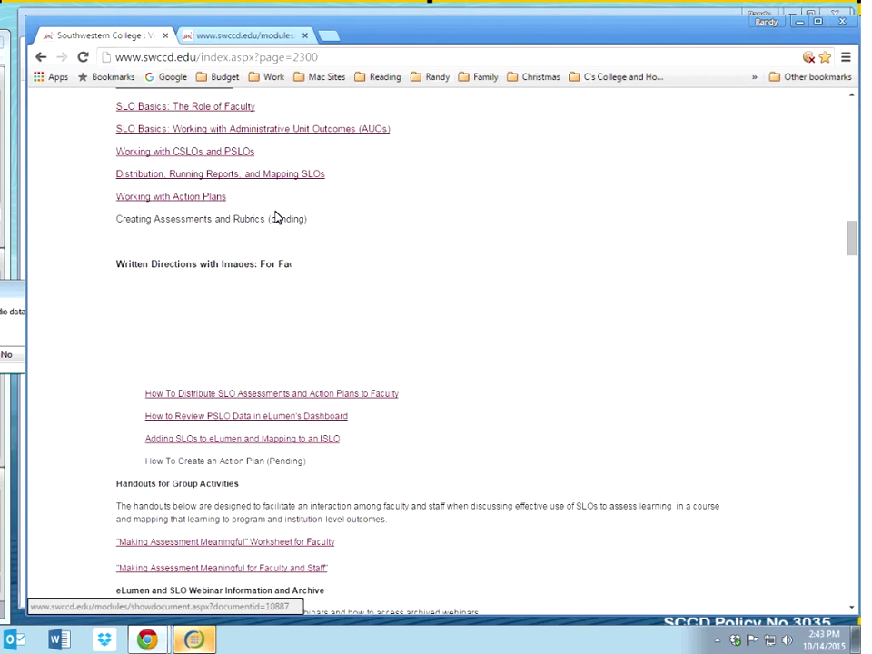
click(305, 375)
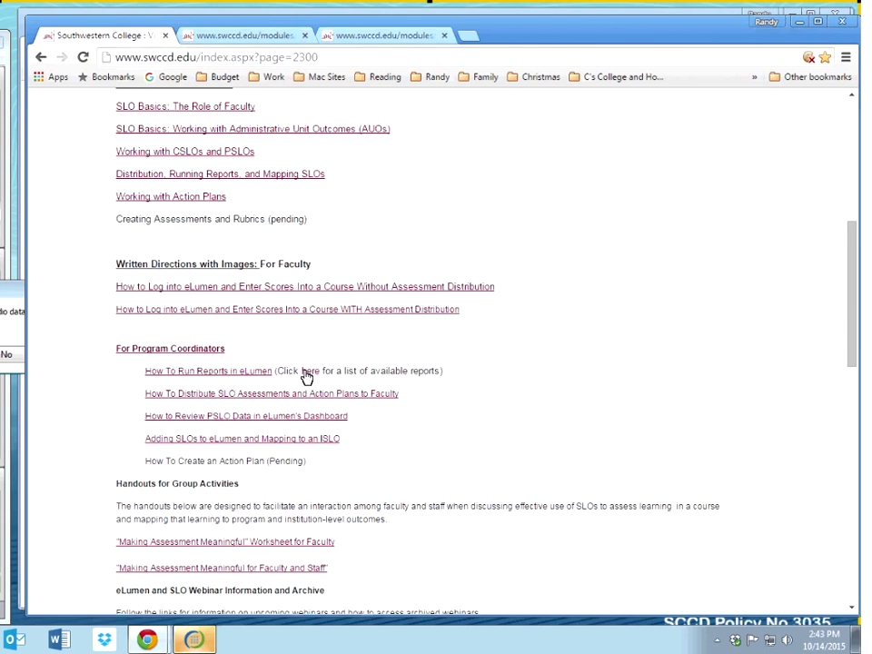
click(548, 34)
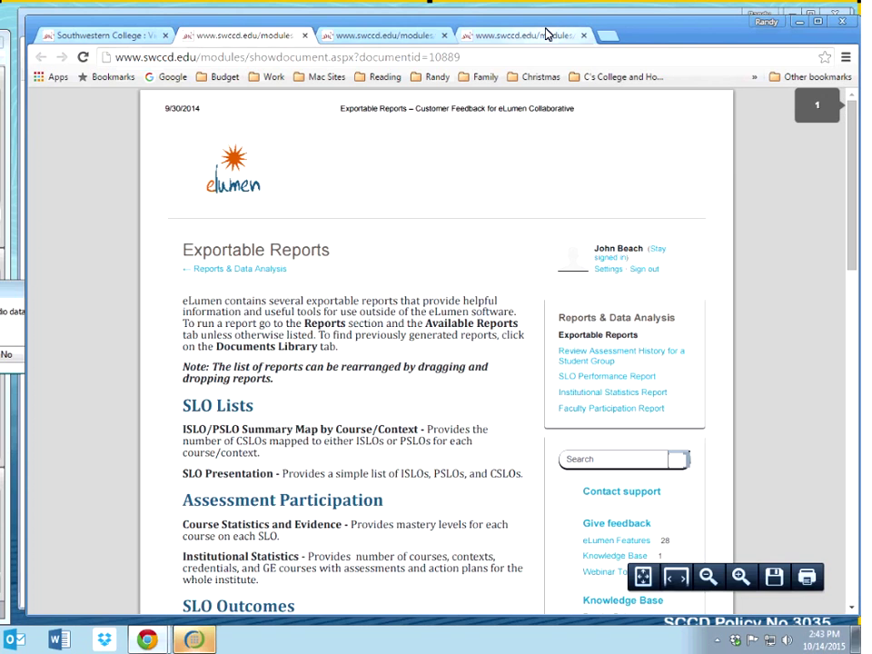
Step: Scroll the Running Reports in eLumen tutorial to step 5's report list, then minimize the window
click(450, 35)
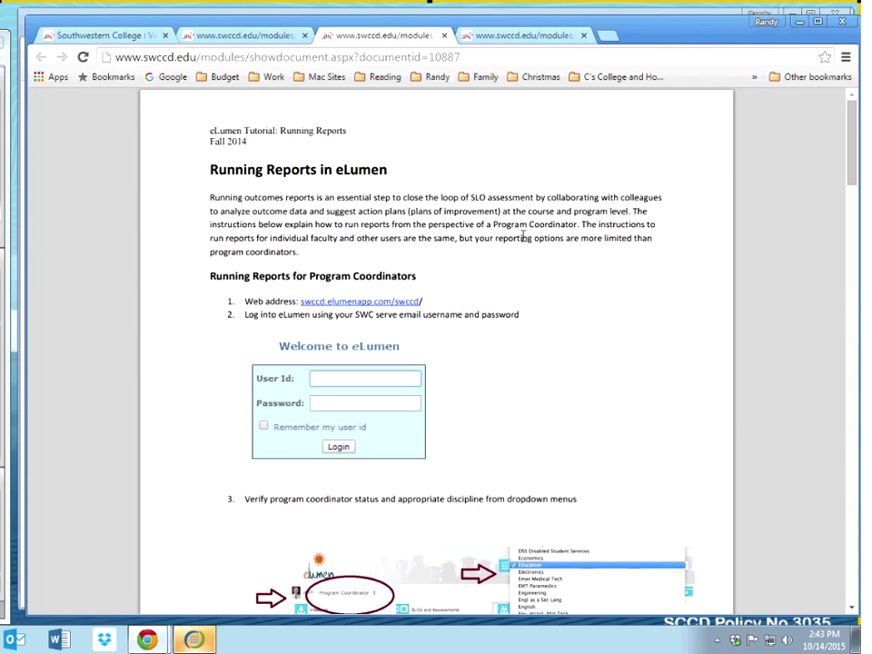
scroll(523, 236, down, 3)
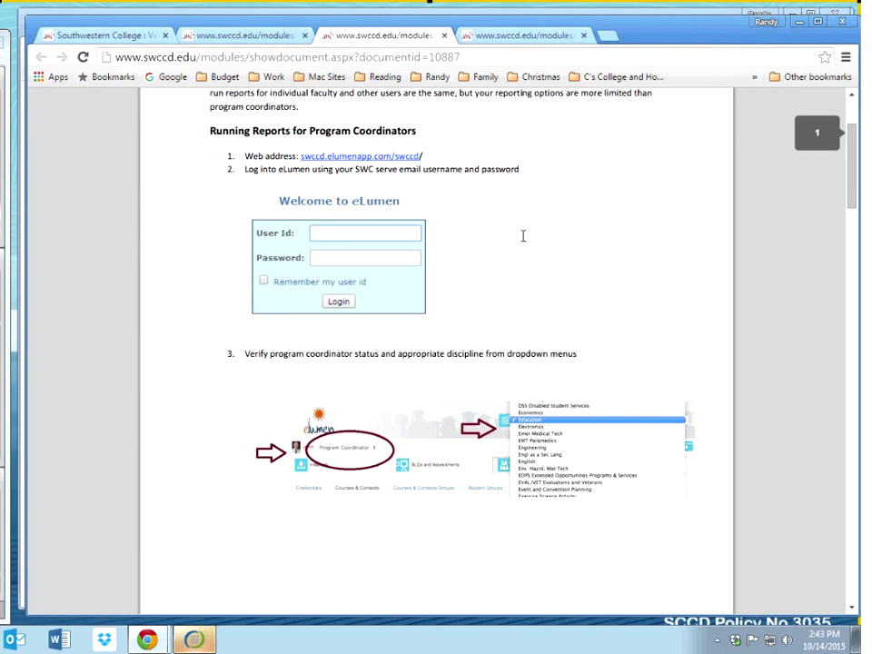
scroll(524, 236, down, 5)
scroll(523, 236, down, 2)
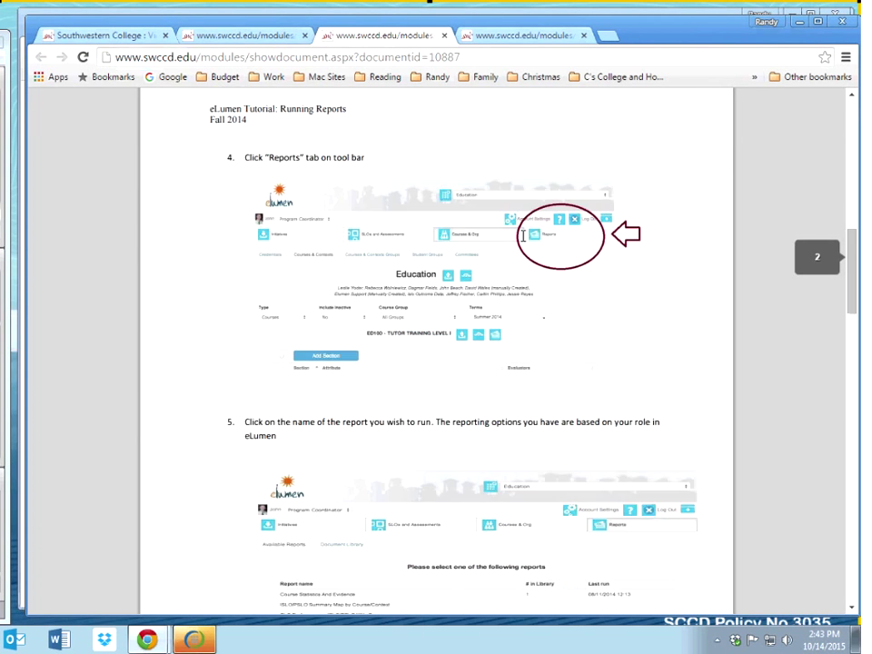
scroll(523, 236, down, 2)
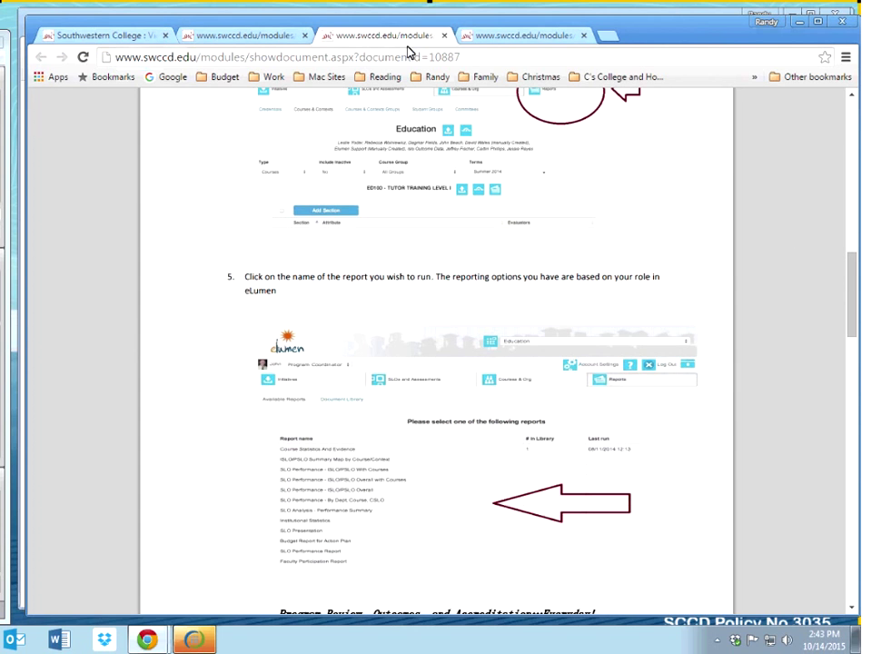
click(796, 27)
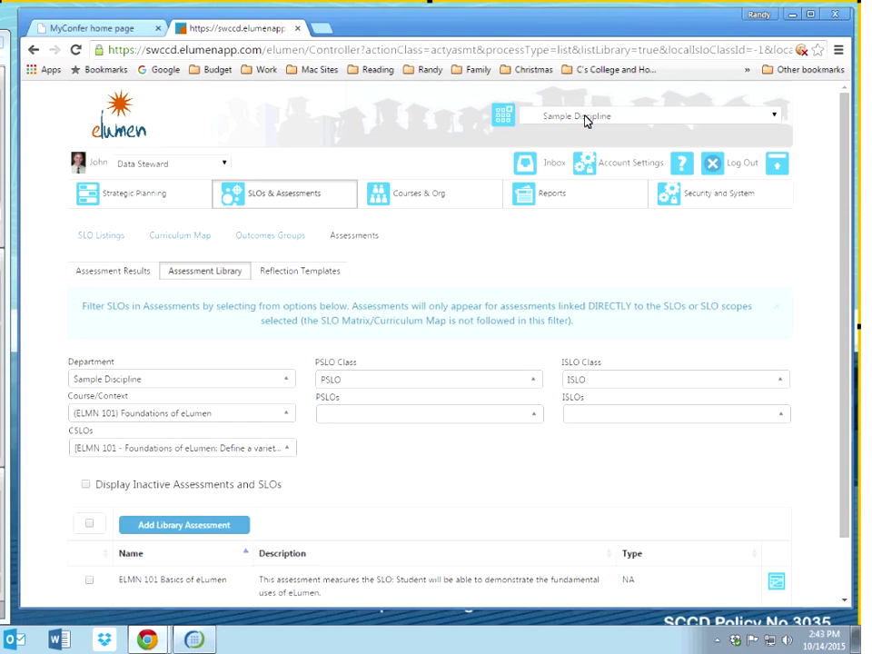
Step: Switch the user role to Department Coordinator to show its Strategic Planning dashboard
click(189, 167)
click(205, 193)
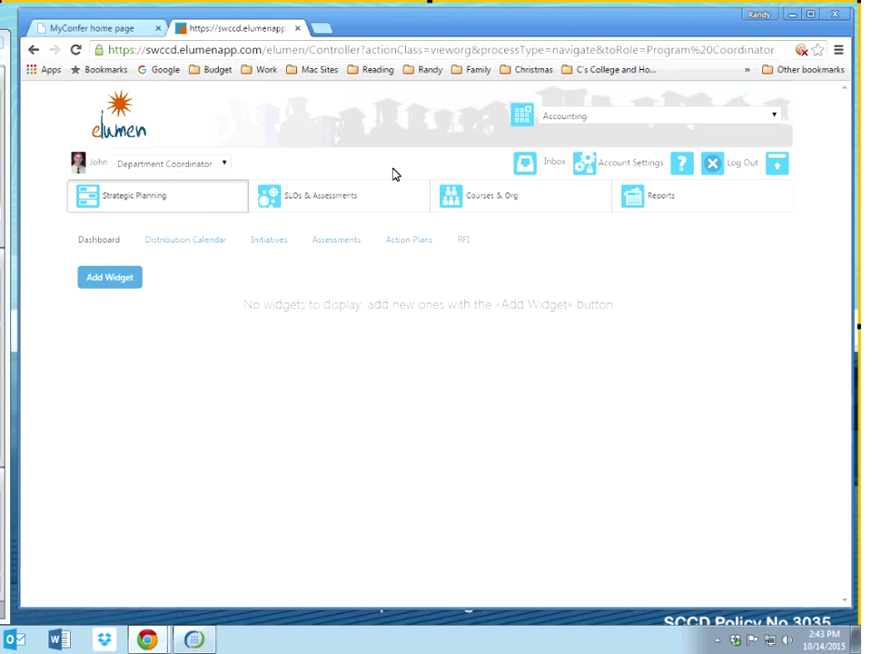
click(584, 116)
Step: Select Sample Discipline and browse the Available Reports list, starting with Course Statistics And Evidence
click(618, 193)
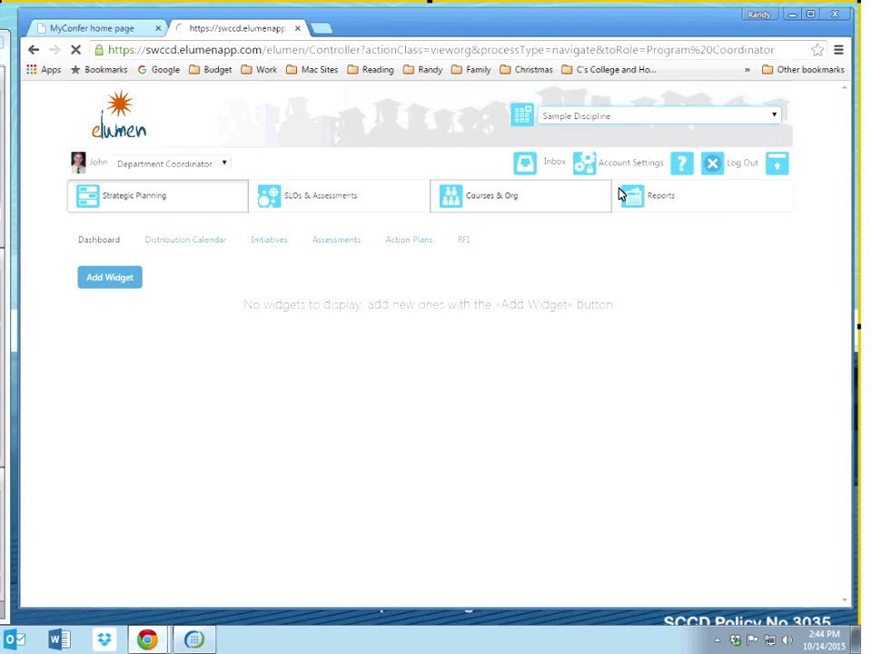
click(643, 202)
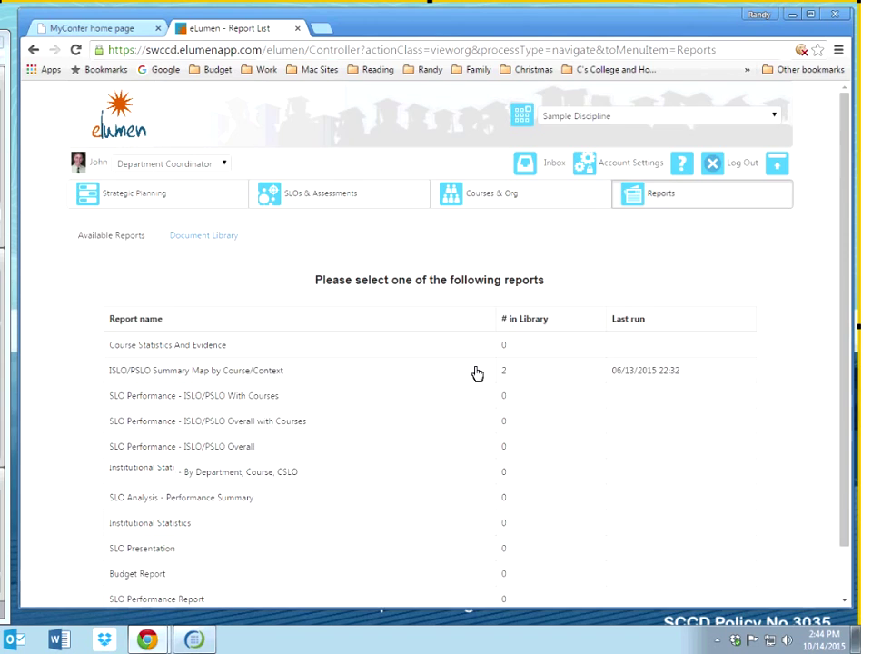
scroll(718, 521, down, 2)
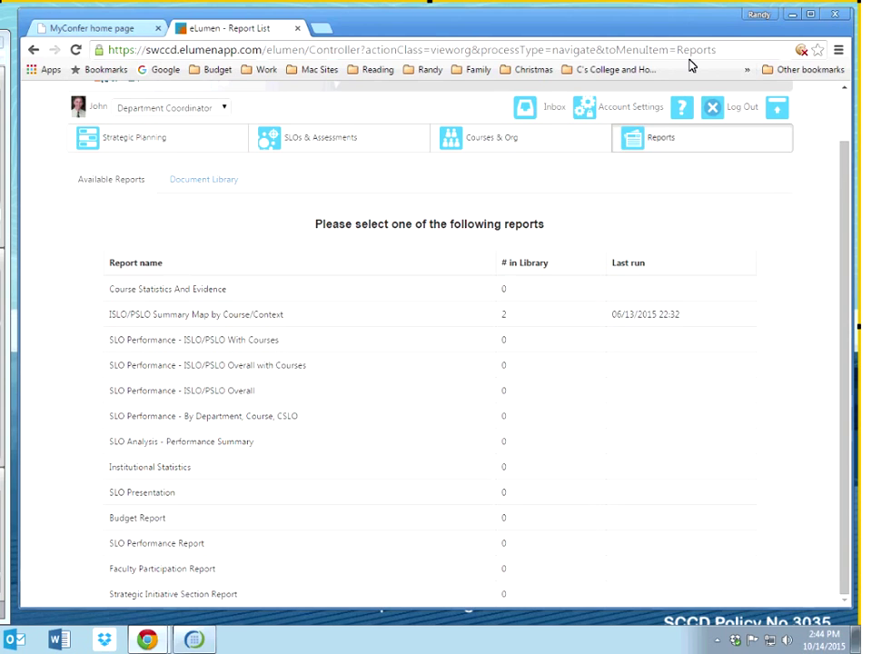
click(682, 108)
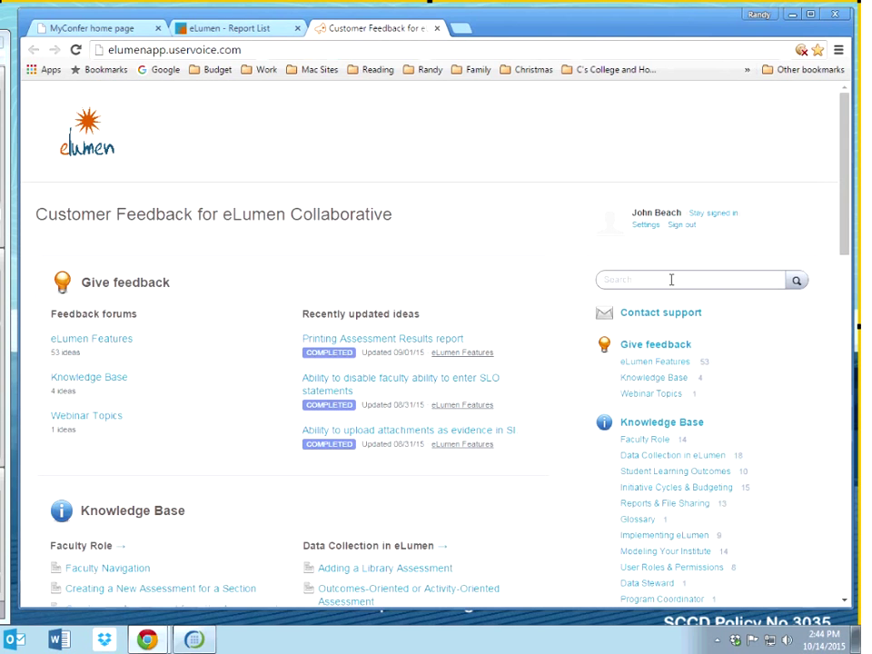
Step: Search the help knowledge base for 'reports', read Exportable Reports, then close that tab
click(671, 279)
text(reports)
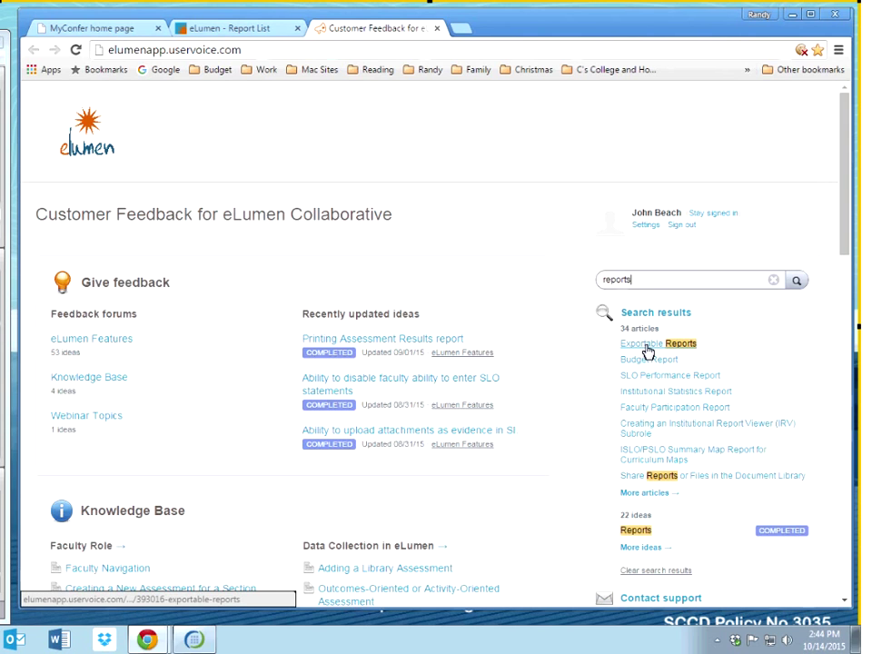
click(647, 348)
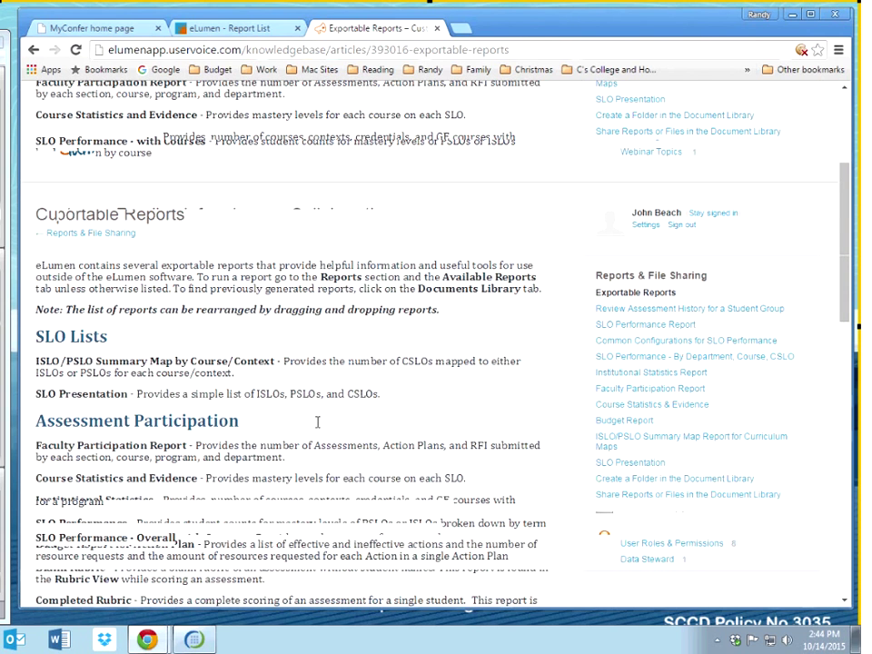
scroll(317, 422, down, 2)
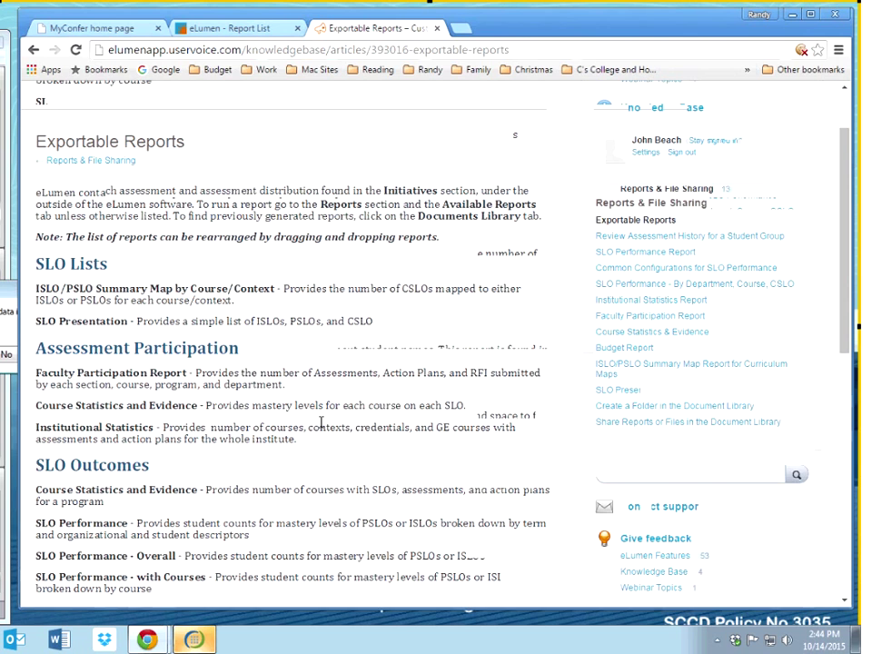
click(438, 28)
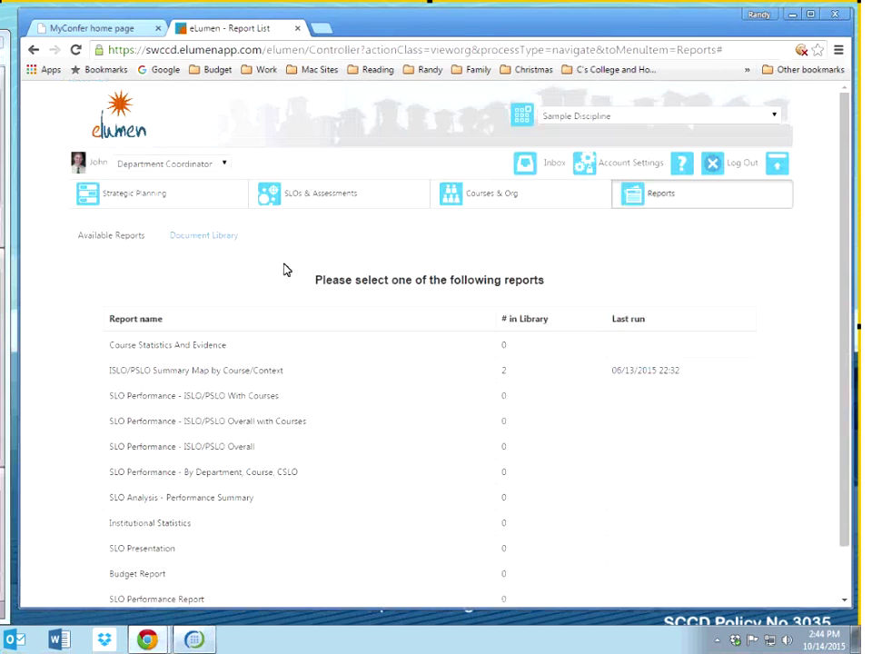
Step: Open the Course Statistics And Evidence report criteria and review its title and settings
click(161, 351)
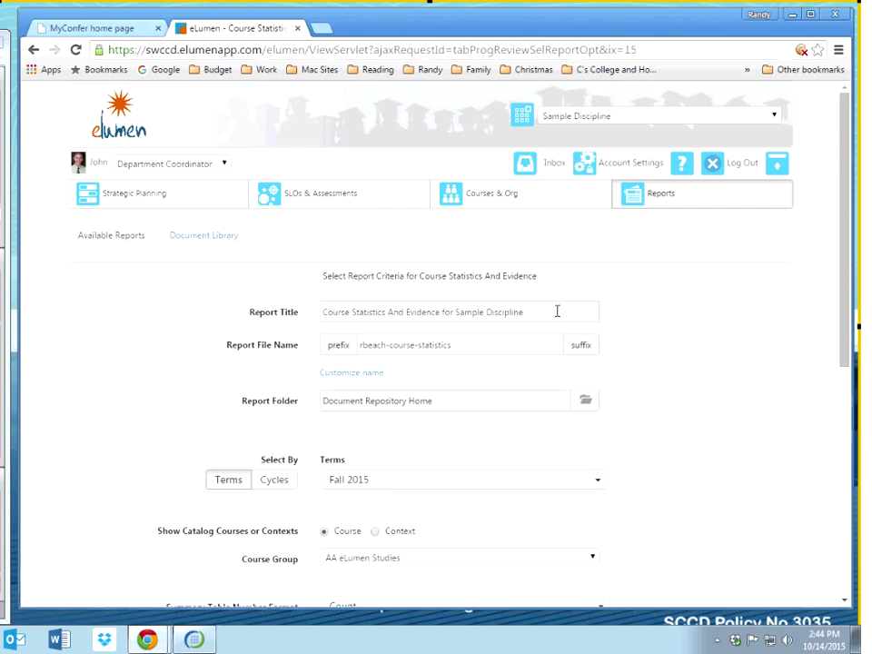
click(565, 311)
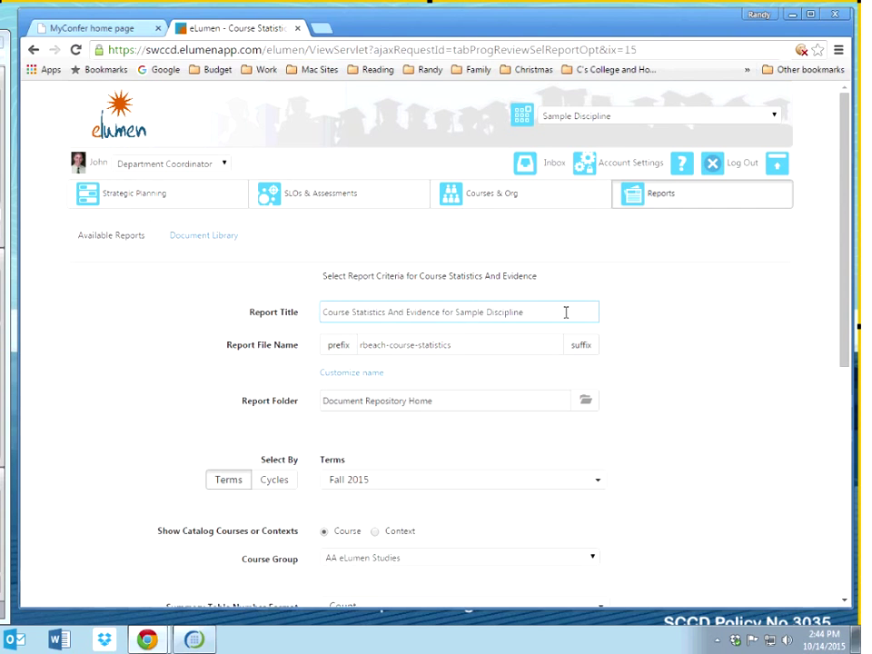
scroll(565, 312, down, 1)
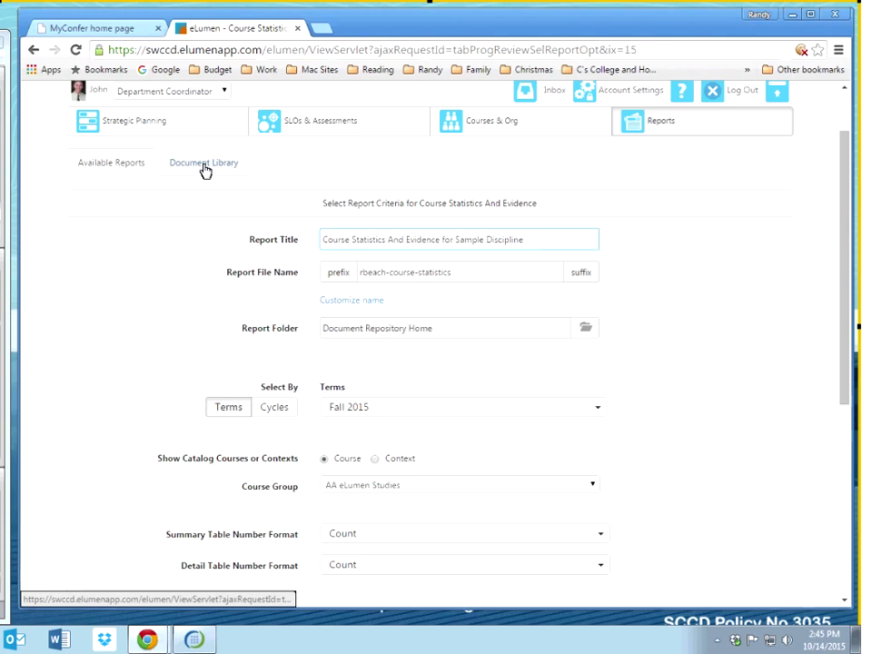
scroll(205, 171, up, 1)
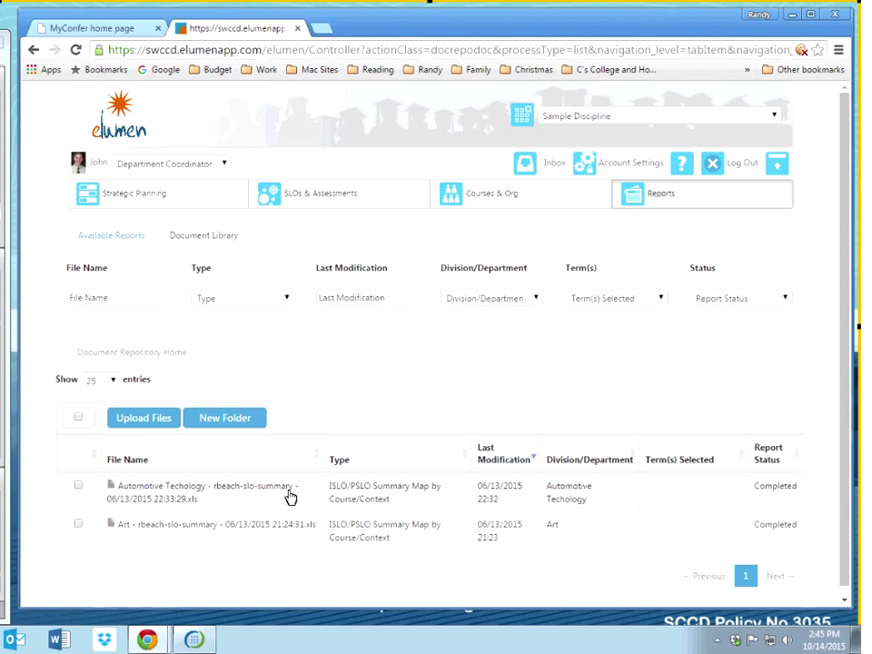
scroll(290, 496, down, 1)
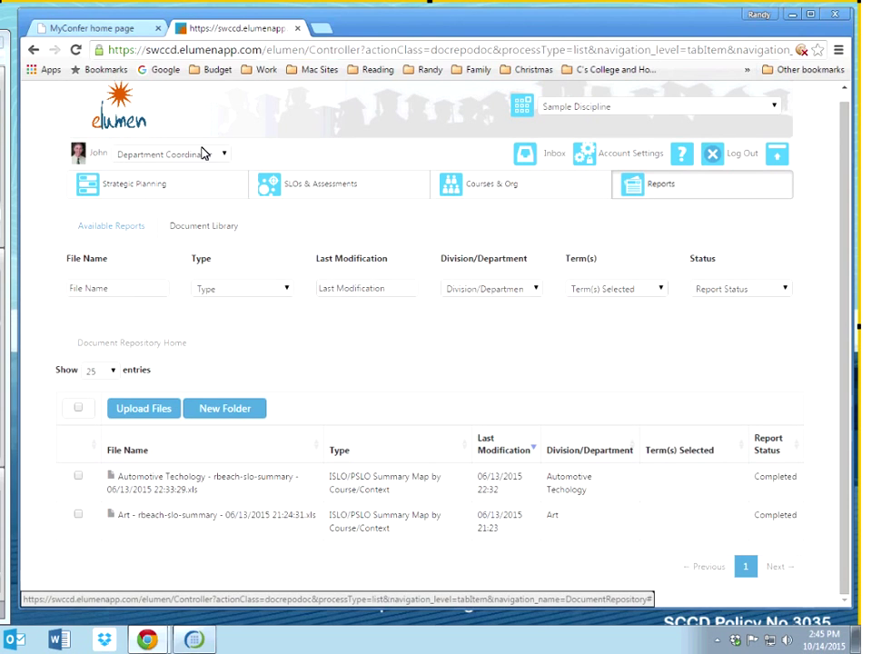
click(121, 228)
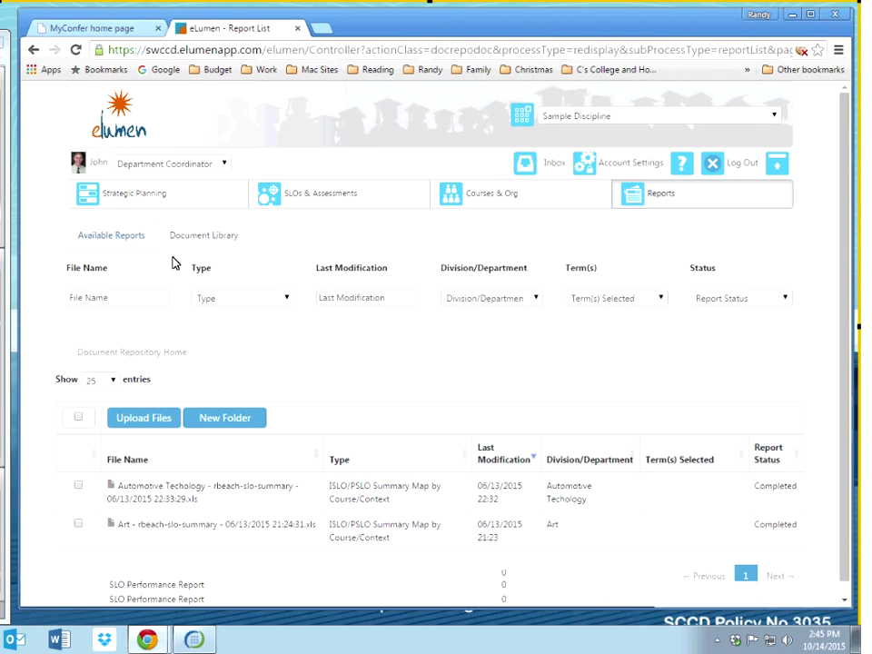
click(152, 352)
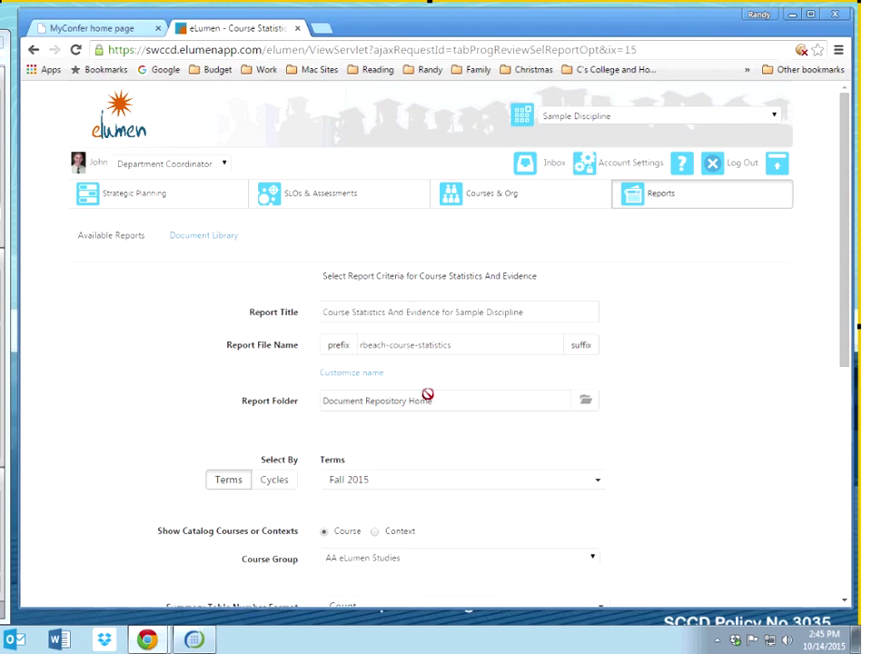
Step: Keep Document Repository Home as the folder the report is saved to
click(586, 403)
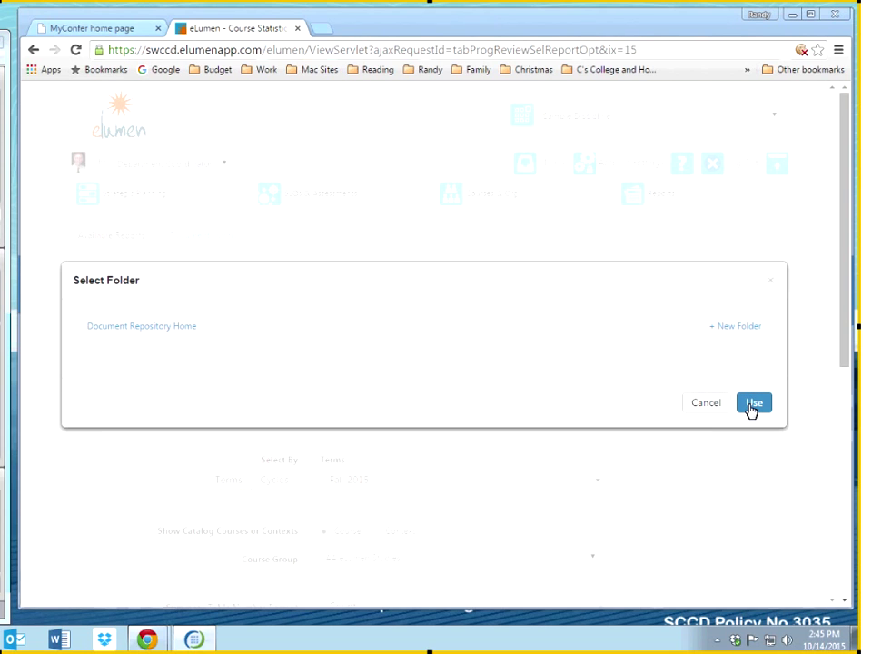
click(753, 405)
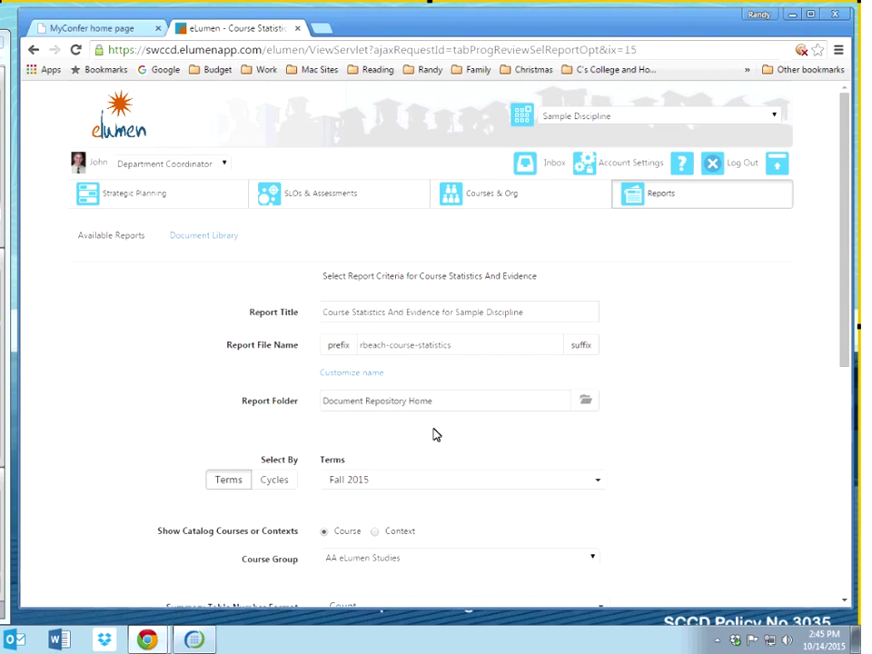
scroll(434, 435, down, 3)
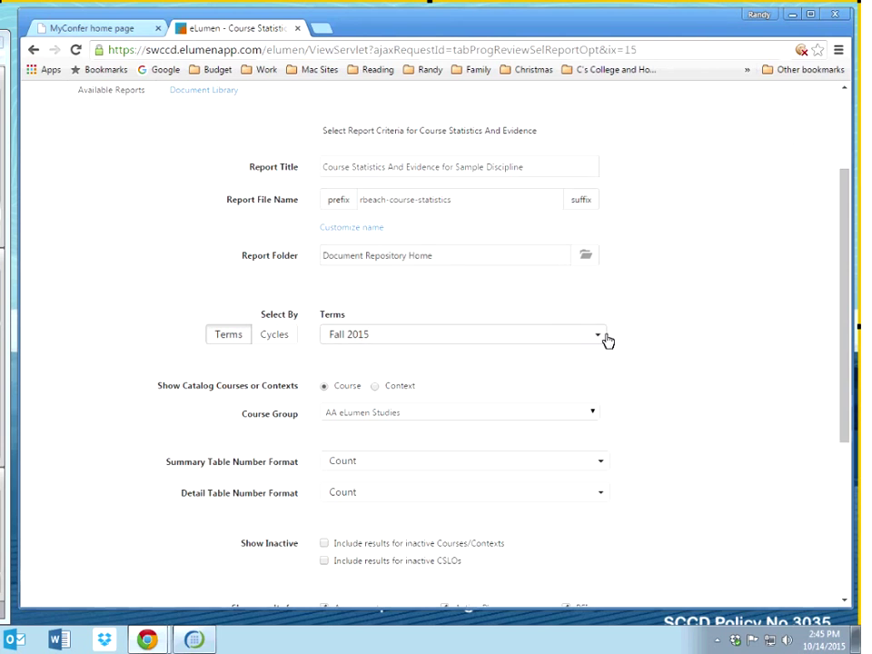
Step: Replace Fall 2015 with the six terms Fall 2014 through Spring 2013
click(606, 340)
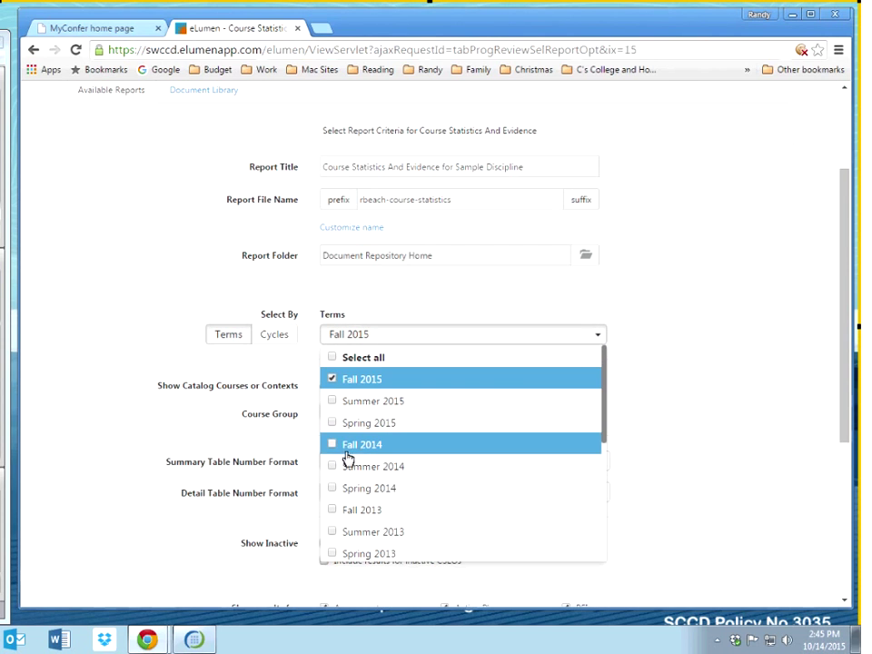
click(333, 444)
click(334, 380)
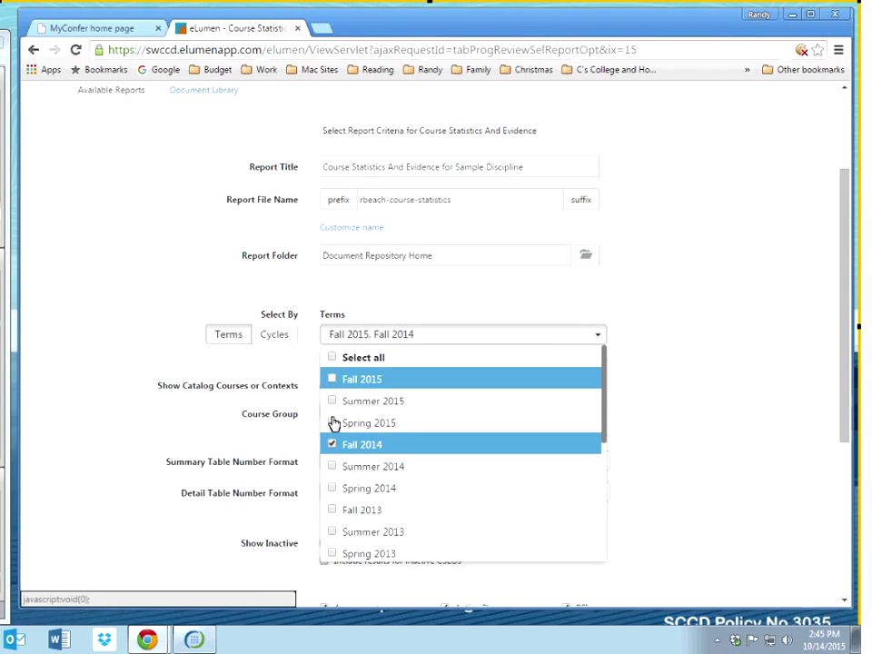
click(332, 466)
click(333, 487)
click(333, 509)
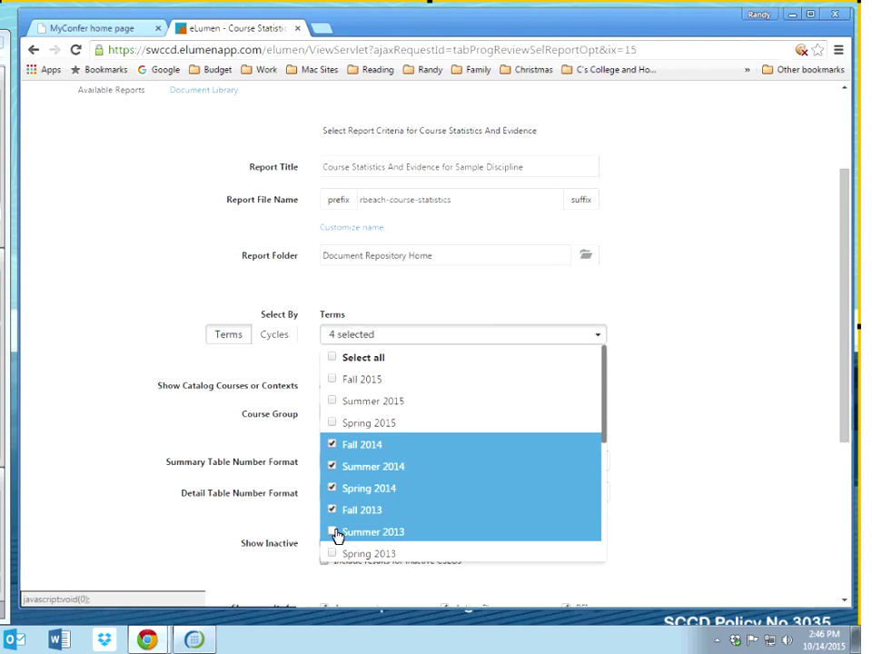
click(333, 531)
click(333, 553)
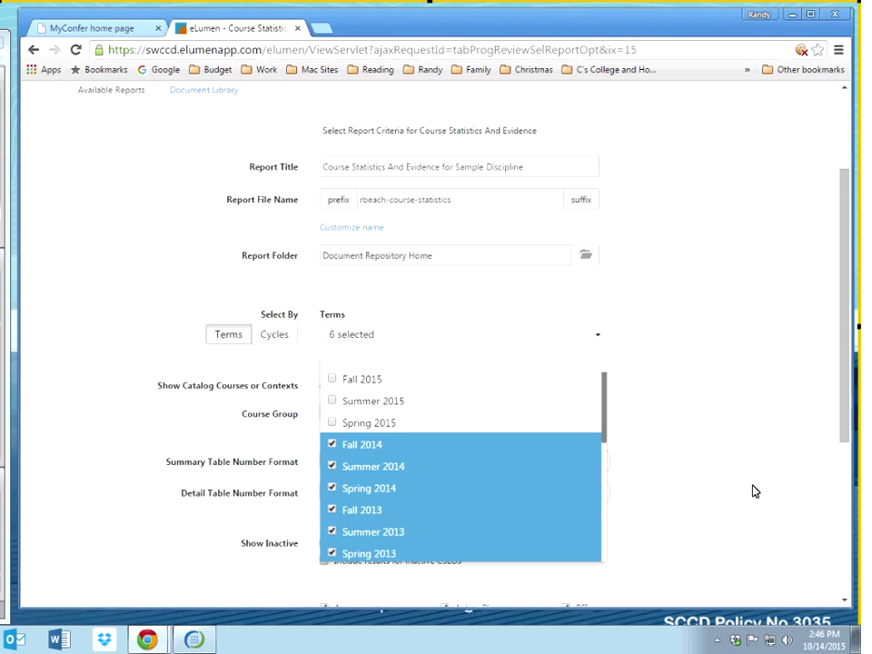
click(752, 491)
click(389, 416)
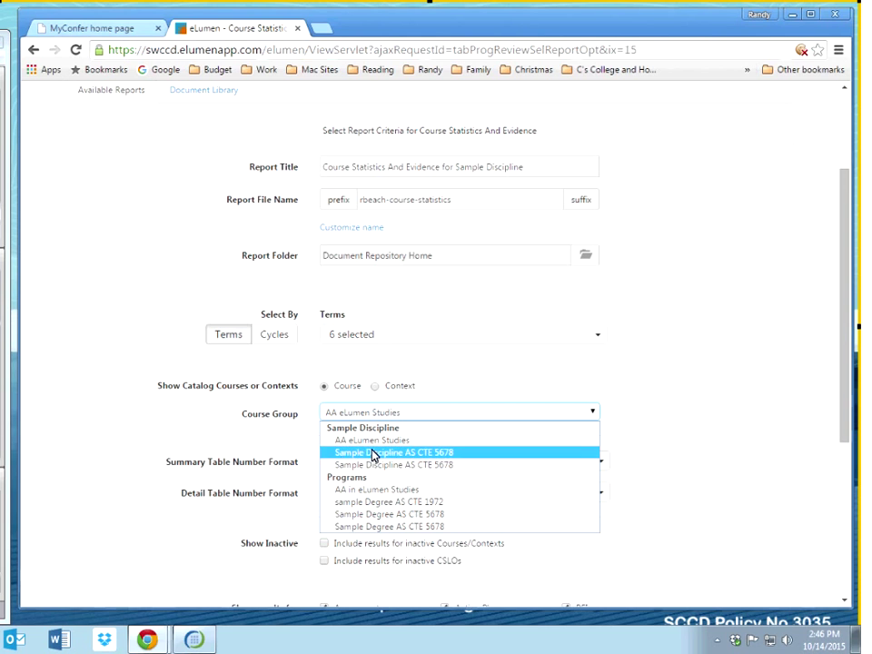
Step: Set course group to sample Degree AS CTE 1972, with summary and detail formats at Count
click(375, 505)
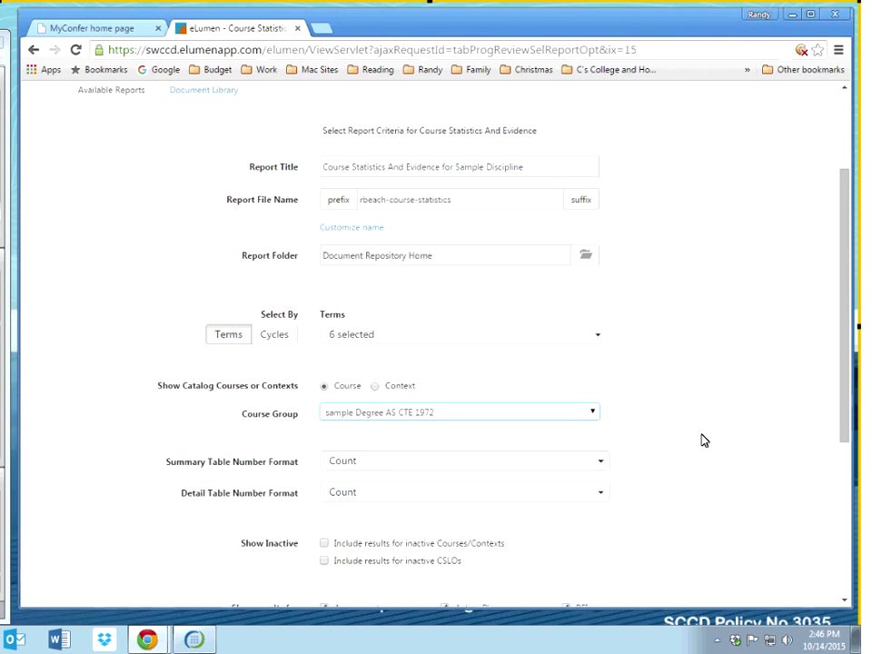
scroll(702, 440, down, 3)
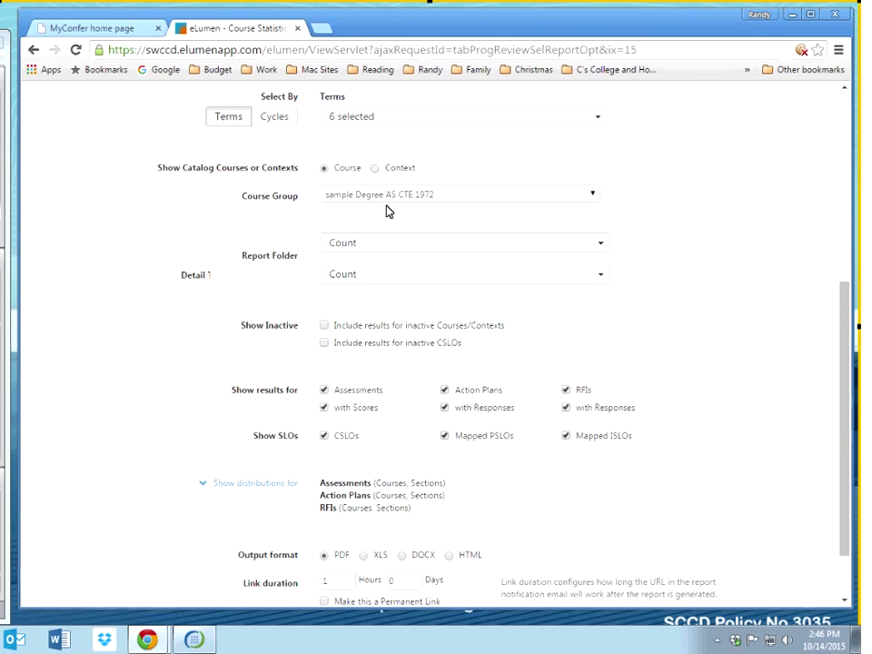
click(359, 250)
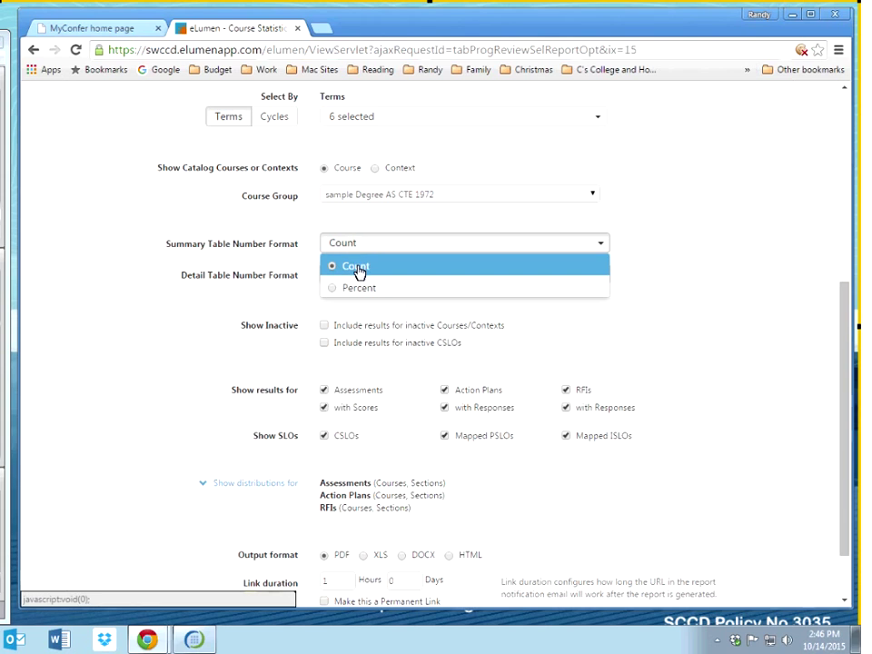
click(359, 289)
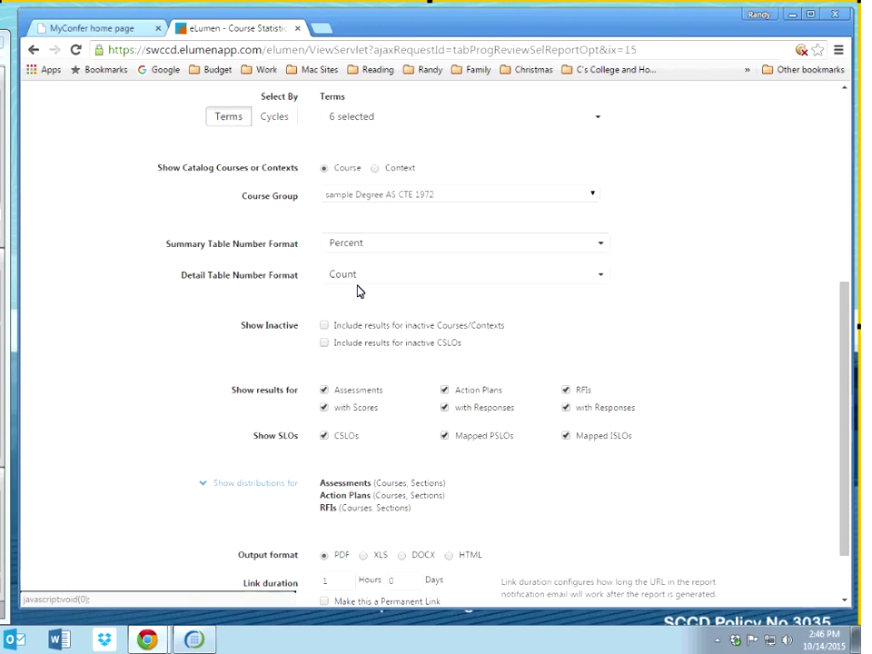
click(359, 257)
click(351, 267)
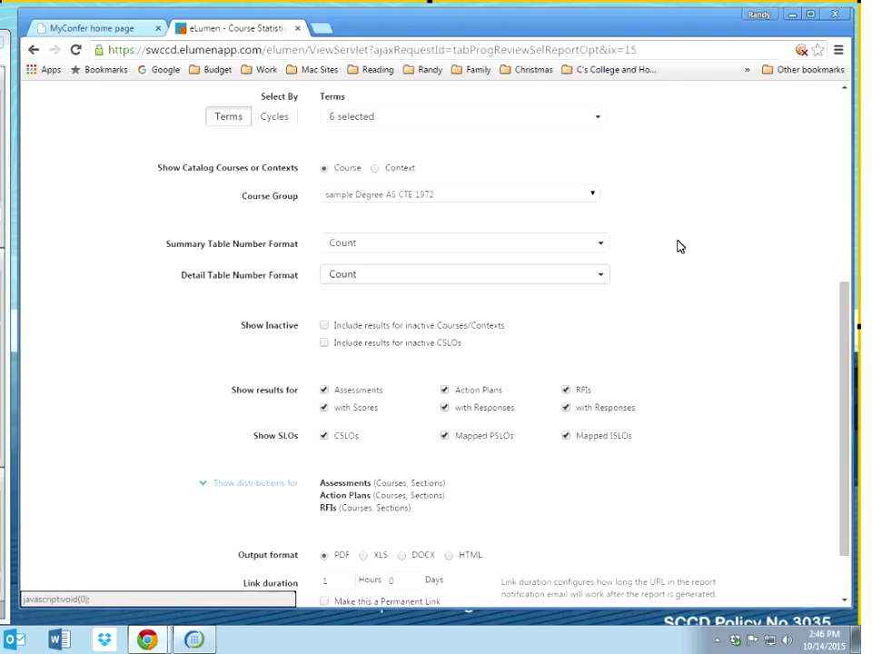
click(407, 280)
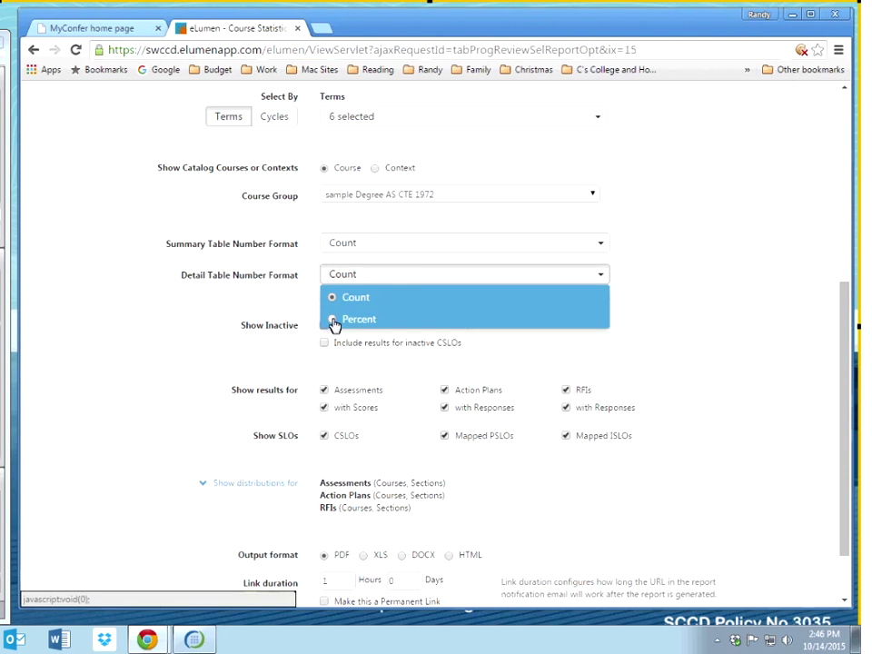
click(677, 271)
Step: Keep inactive items excluded and uncheck Action Plans and RFIs, leaving only Assessments
scroll(321, 253, down, 1)
click(324, 254)
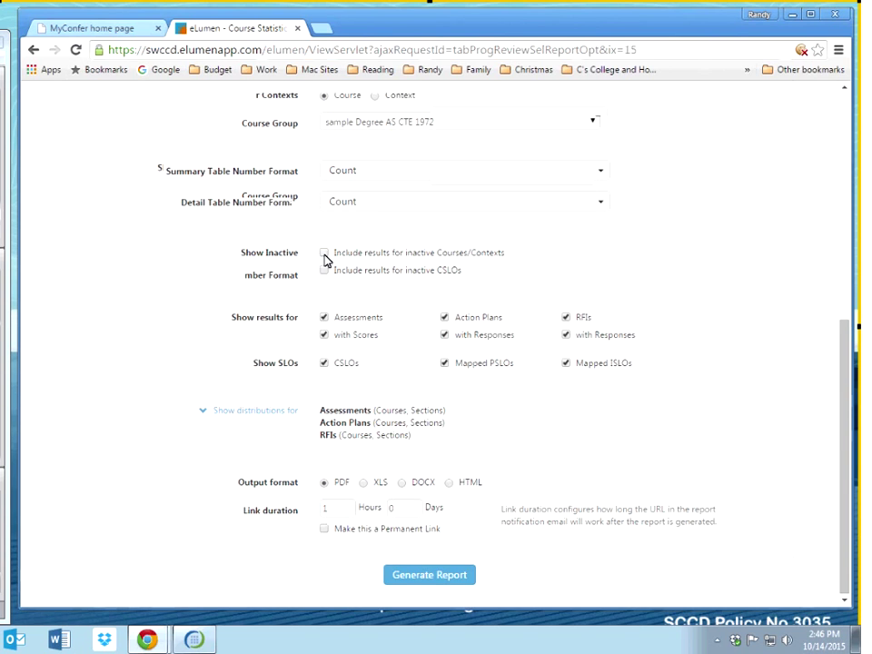
click(326, 272)
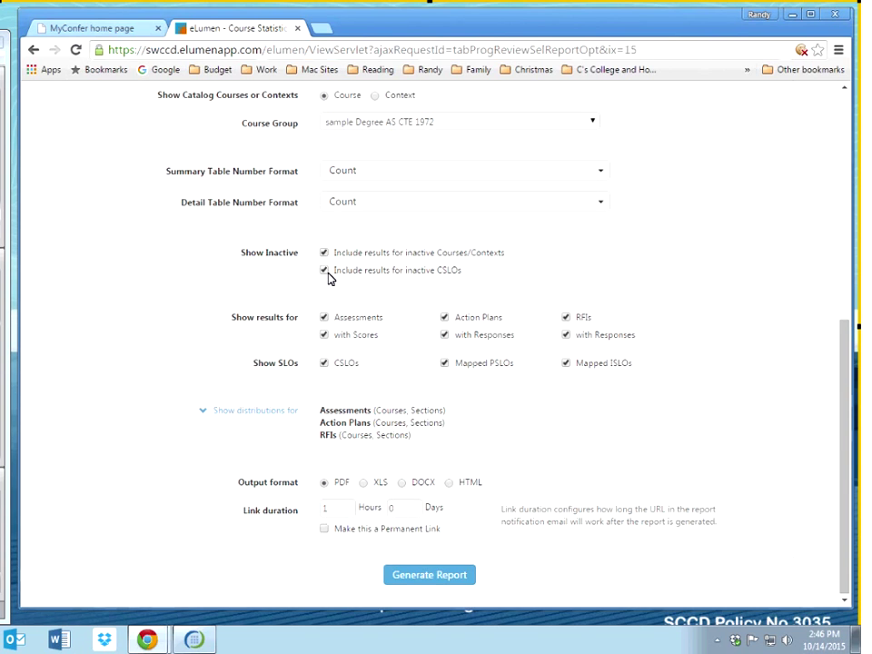
click(326, 271)
click(324, 255)
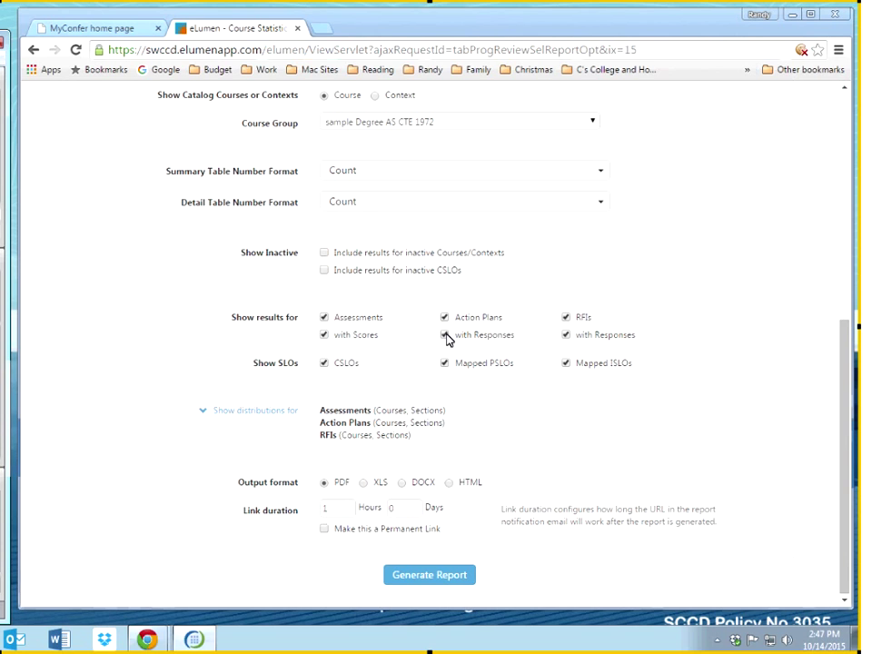
click(445, 318)
click(565, 330)
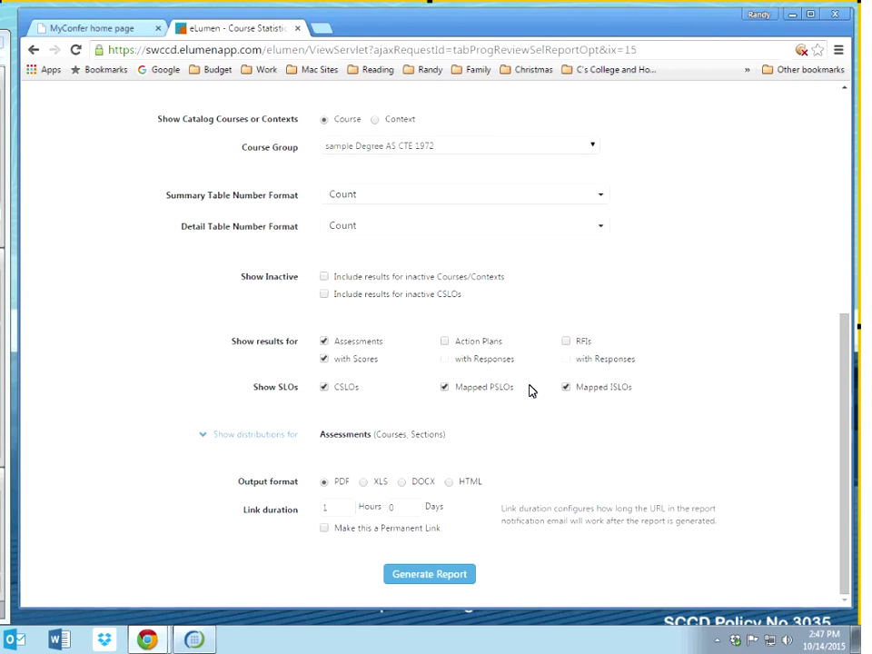
Step: Expand, then collapse, the Assessments distributions table
click(256, 444)
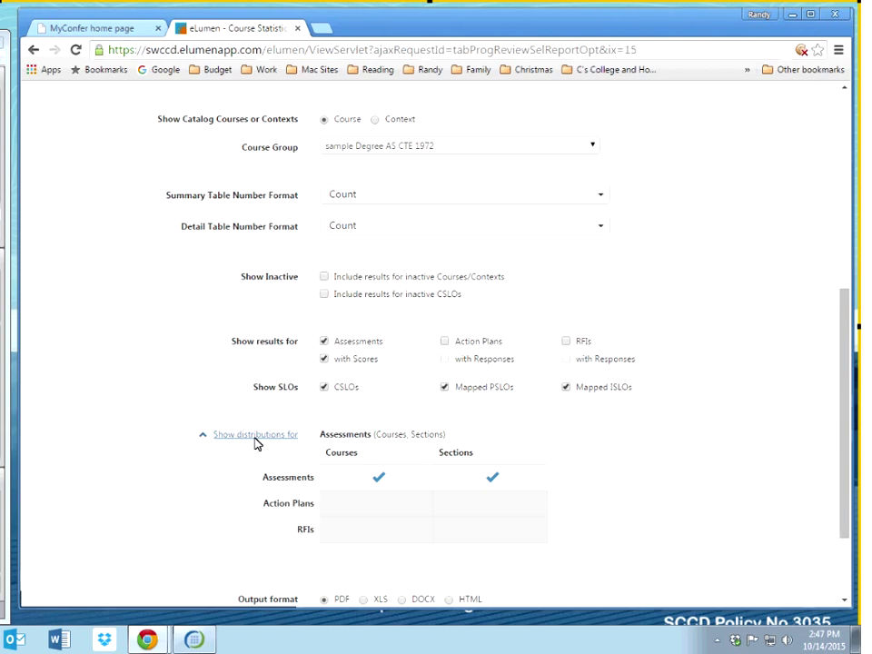
scroll(255, 444, down, 1)
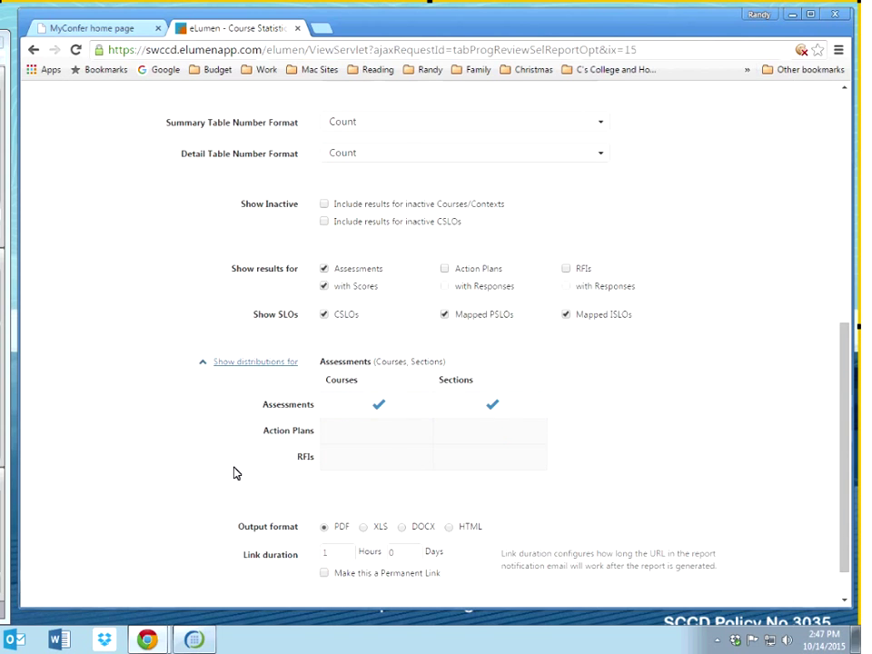
scroll(231, 473, down, 1)
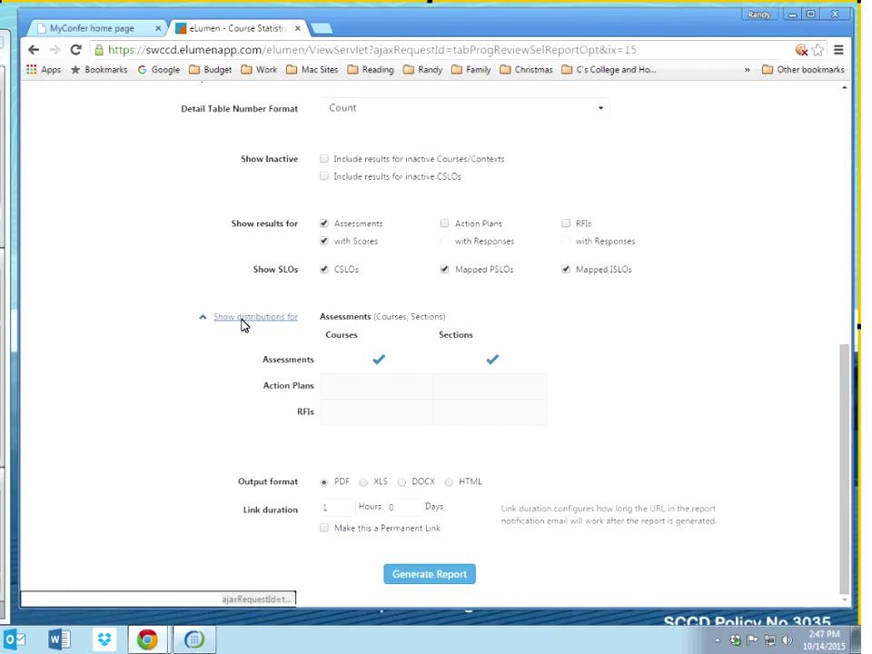
click(245, 322)
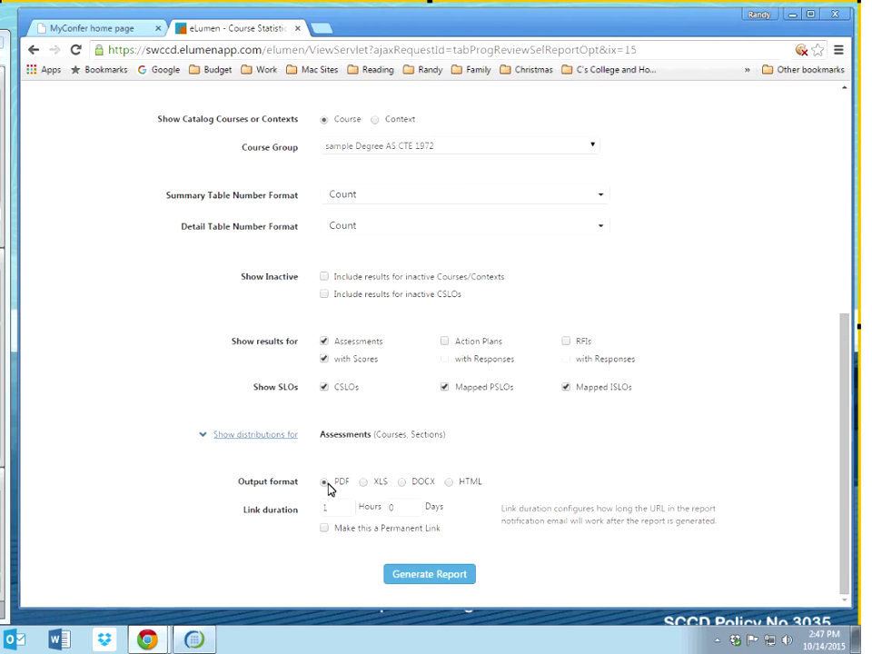
Step: Try XLS, DOCX and HTML output formats, then settle on PDF
click(364, 483)
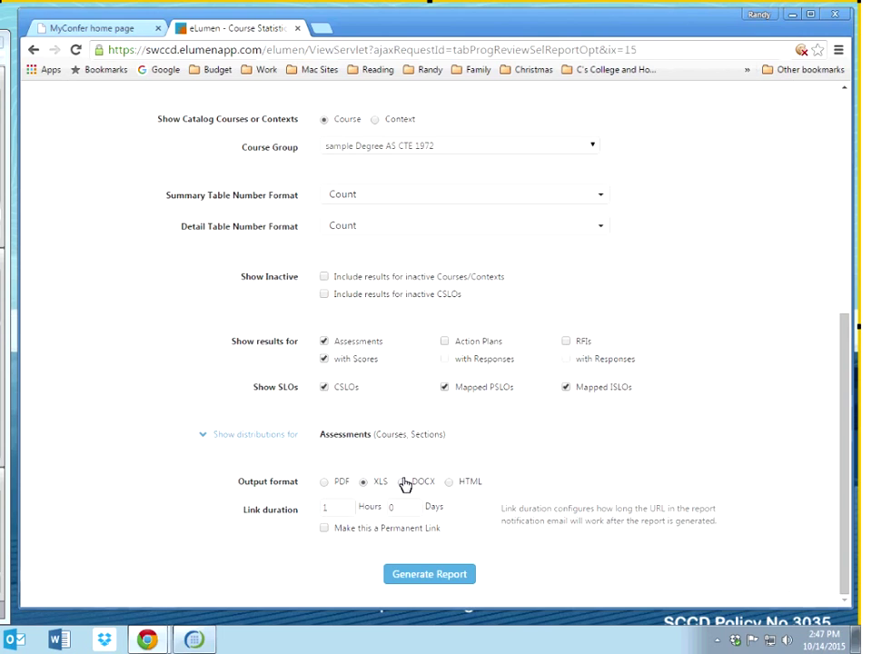
click(401, 484)
click(325, 483)
click(450, 484)
click(325, 483)
Step: Keep the 1-hour link duration and leave the permanent link turned off
click(343, 507)
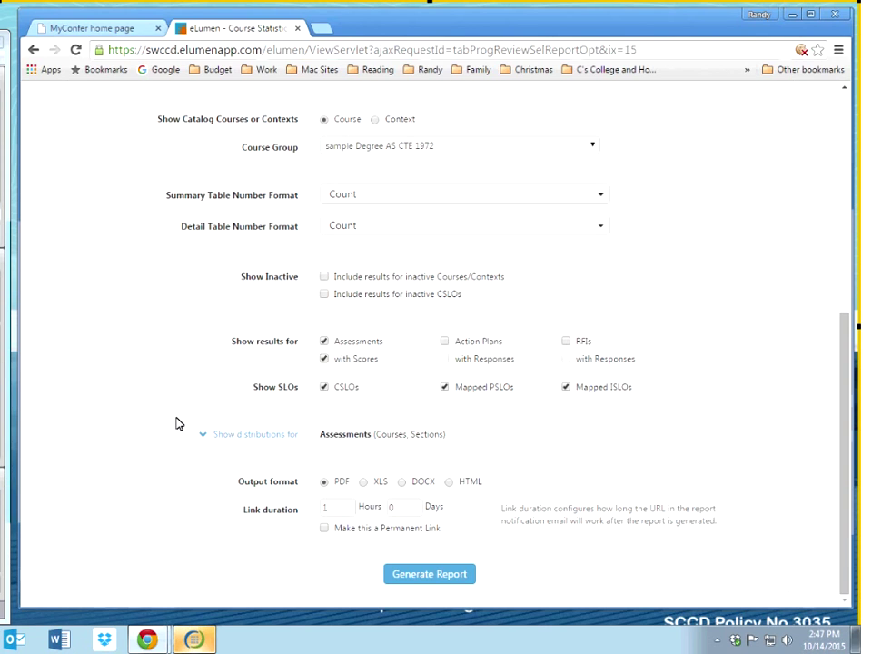
click(346, 507)
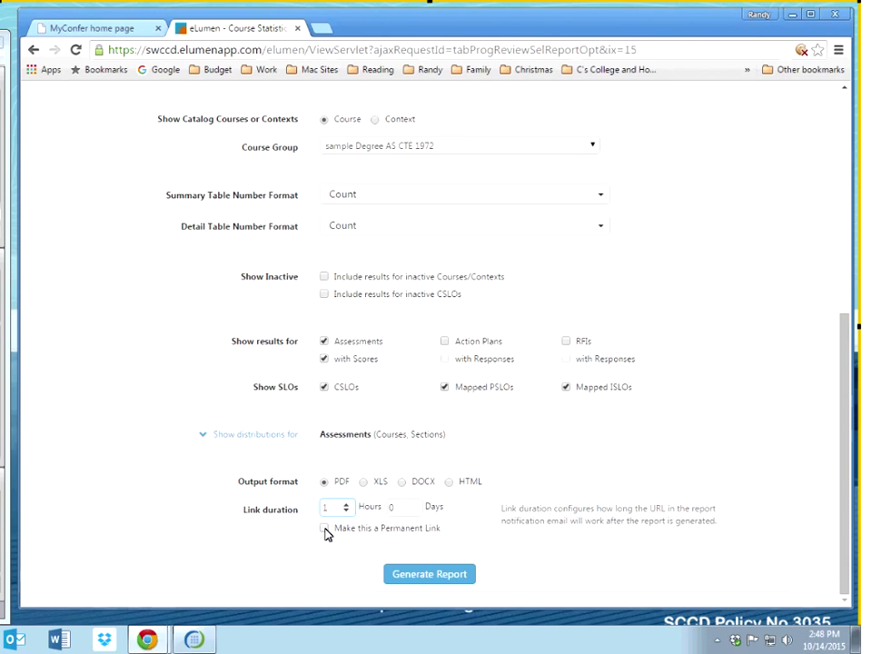
click(325, 530)
click(325, 529)
Step: Generate the Course Statistics And Evidence report and check it in the Document Library
click(414, 572)
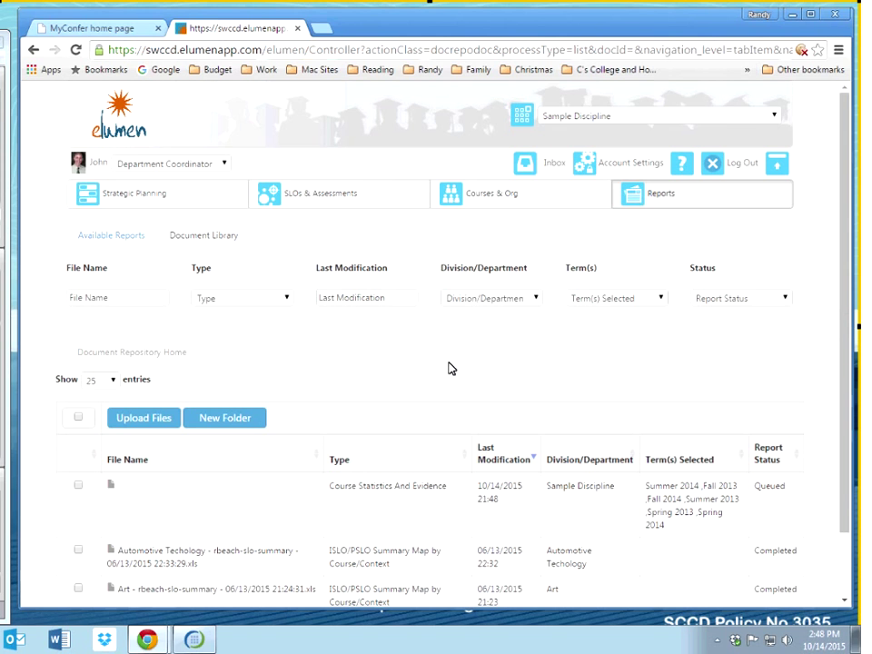
scroll(451, 368, down, 2)
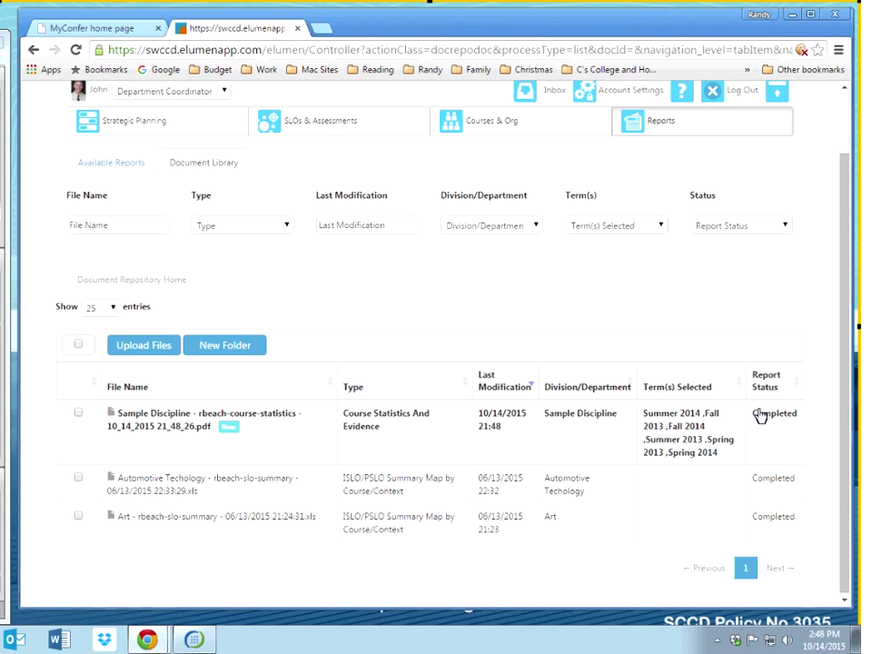
Step: Download and save the completed Sample Discipline Course Statistics And Evidence PDF, then open it
click(78, 416)
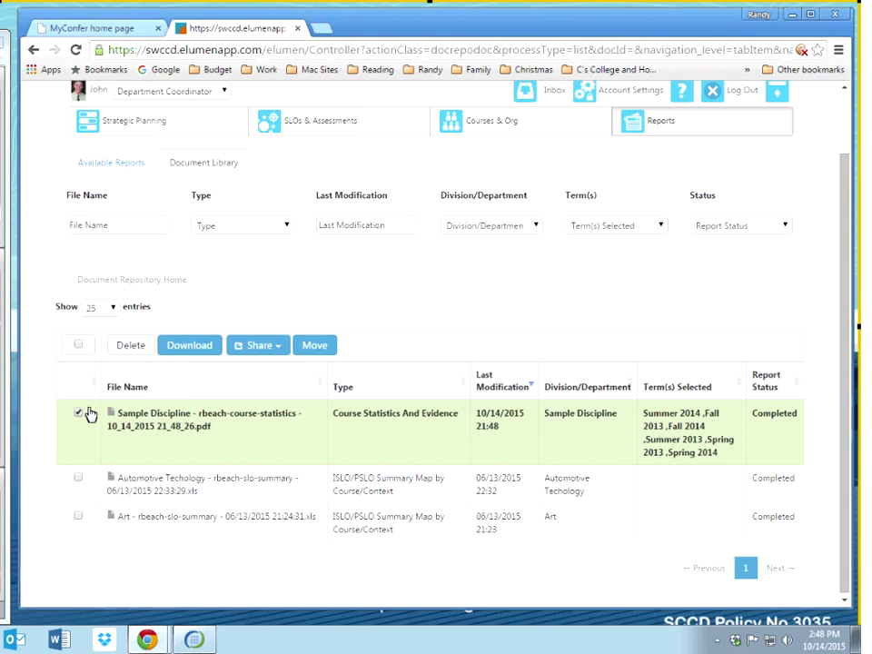
click(195, 346)
click(740, 468)
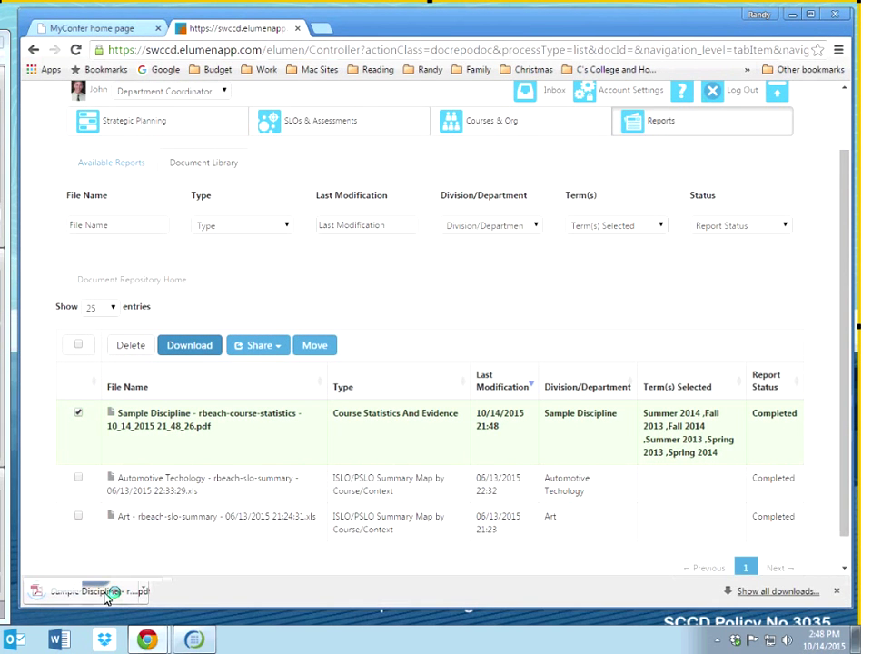
click(106, 597)
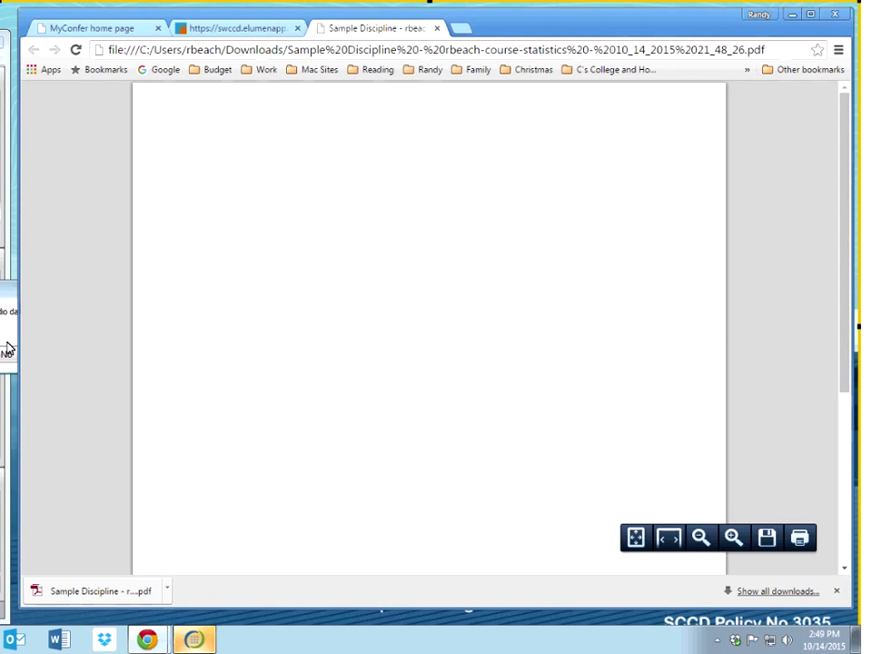
Step: Decline the pop-up prompt so the Sample Discipline statistics PDF shows in its own tab
click(7, 350)
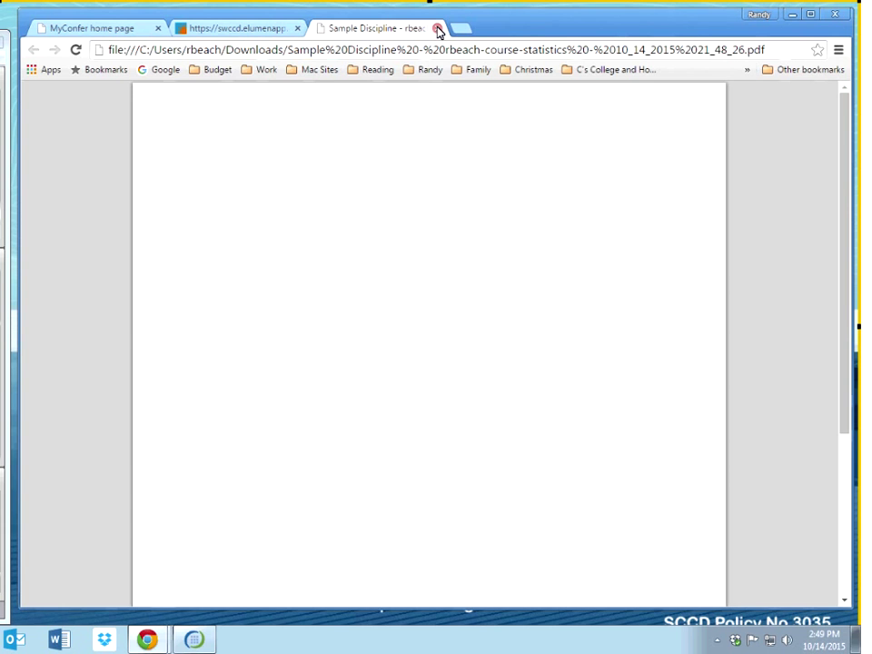
Step: Close the PDF tab, then download and save the Automotive Techology SLO summary spreadsheet
click(437, 28)
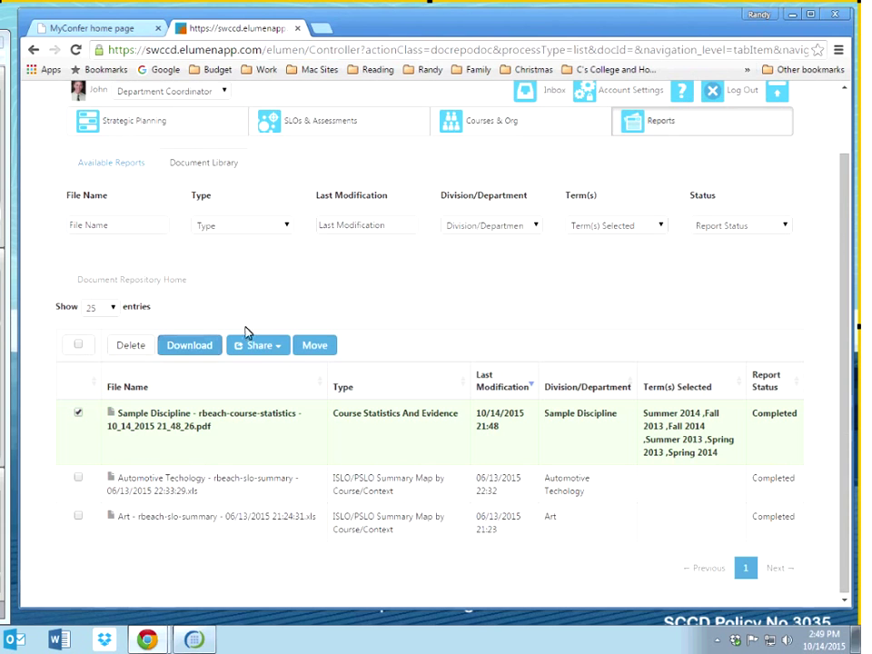
click(162, 486)
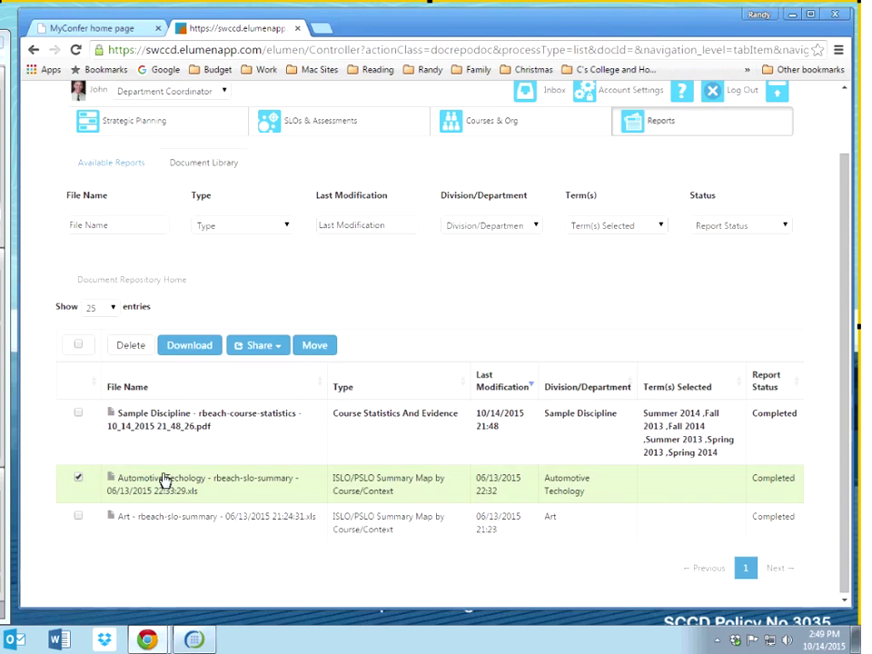
click(207, 349)
click(736, 462)
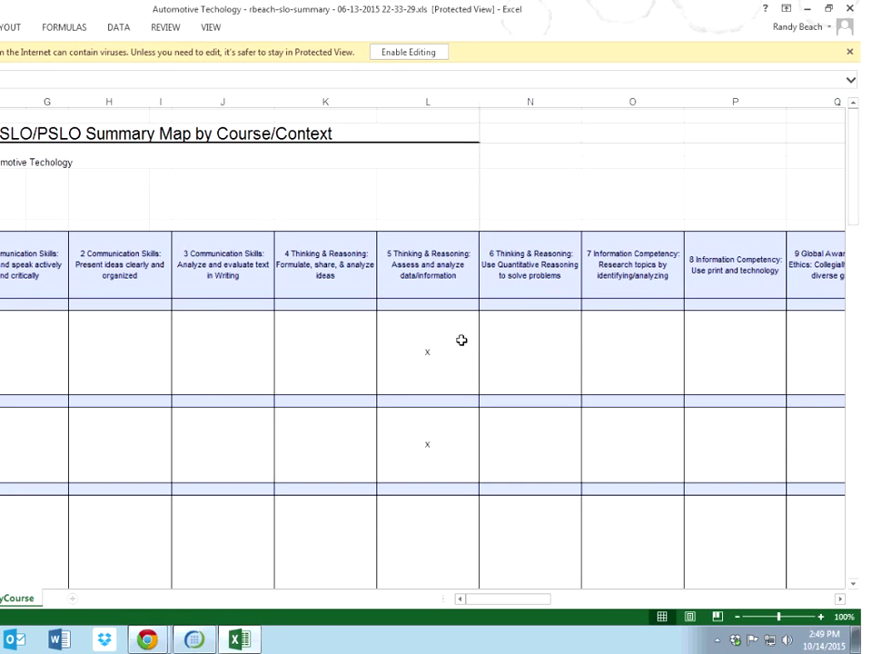
Step: Check the x marks down column L of the Automotive Techology summary, then close Excel
click(461, 342)
key(Down)
key(Up)
key(Left)
key(Left)
key(Left)
key(Left)
key(Right)
key(Right)
key(Right)
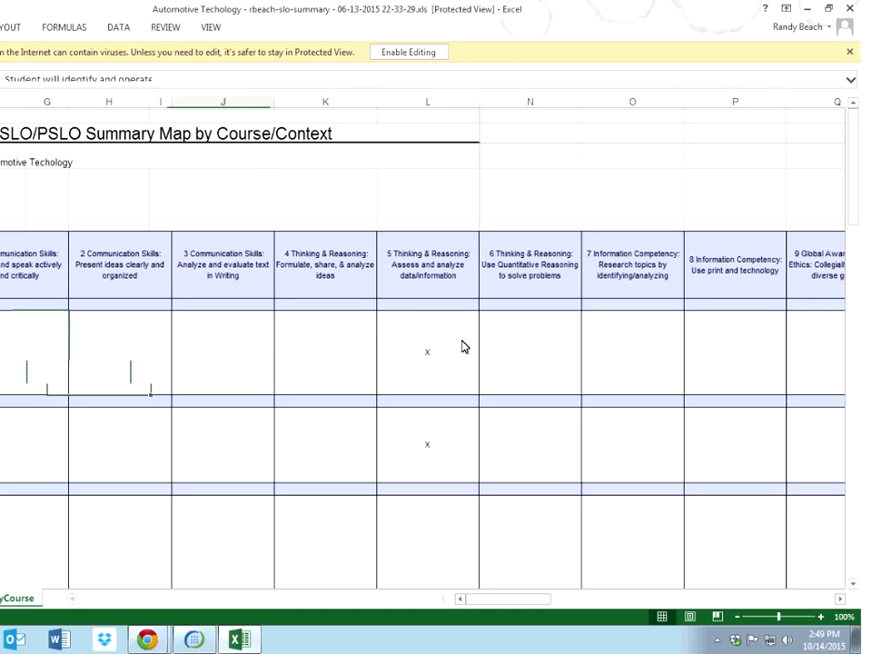
key(Right)
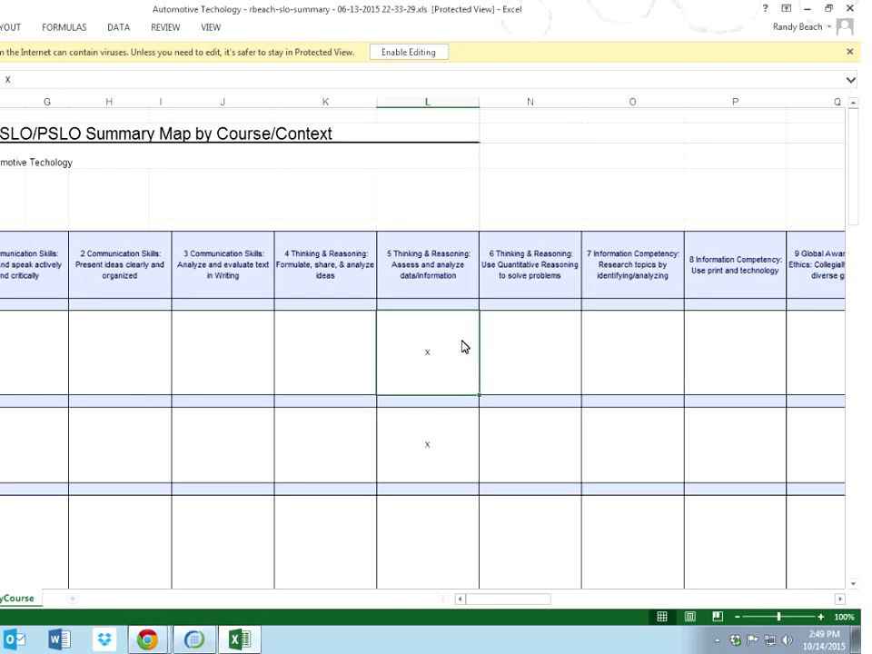
key(Down)
key(Down)
key(Down)
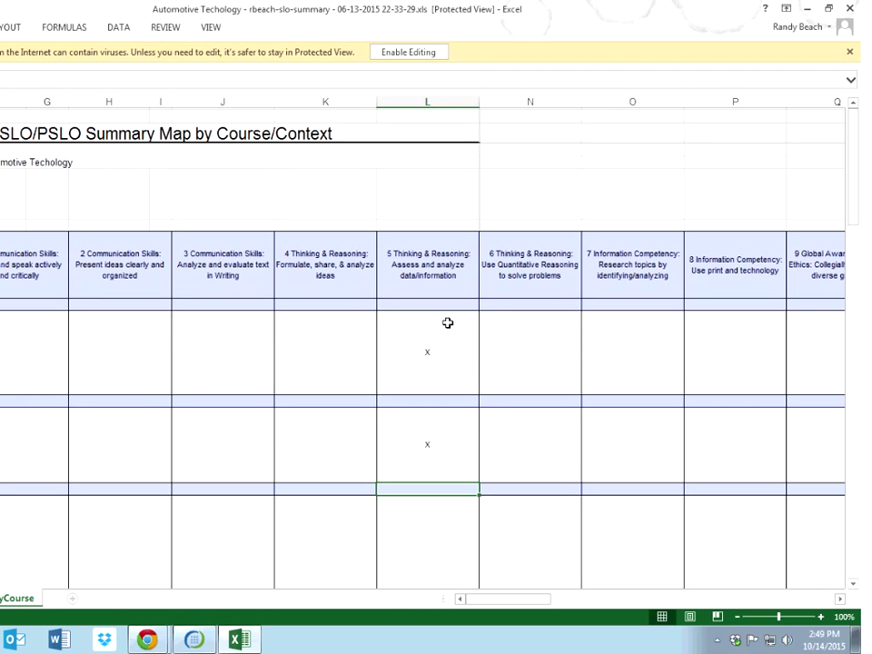
key(Down)
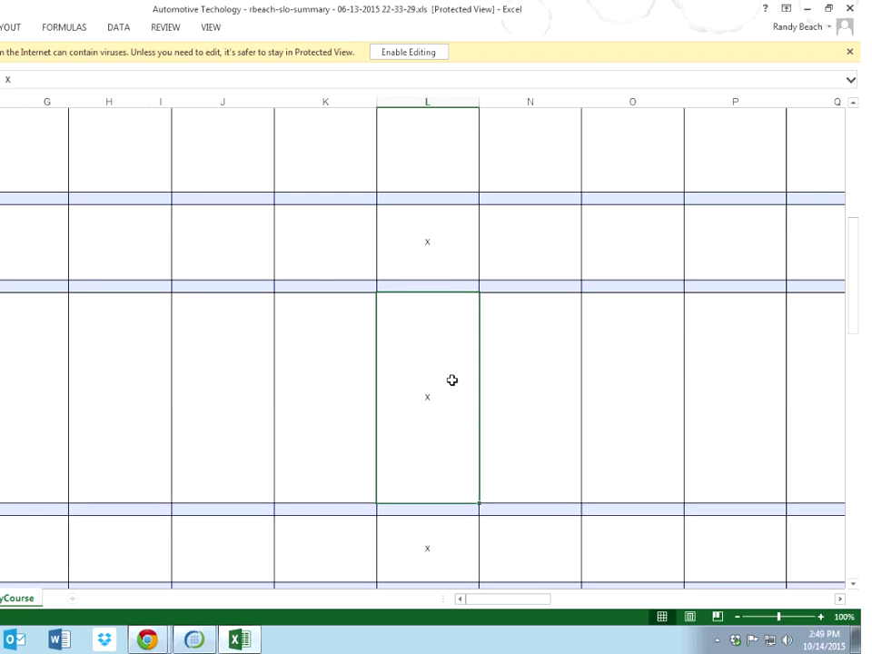
key(Down)
key(Down)
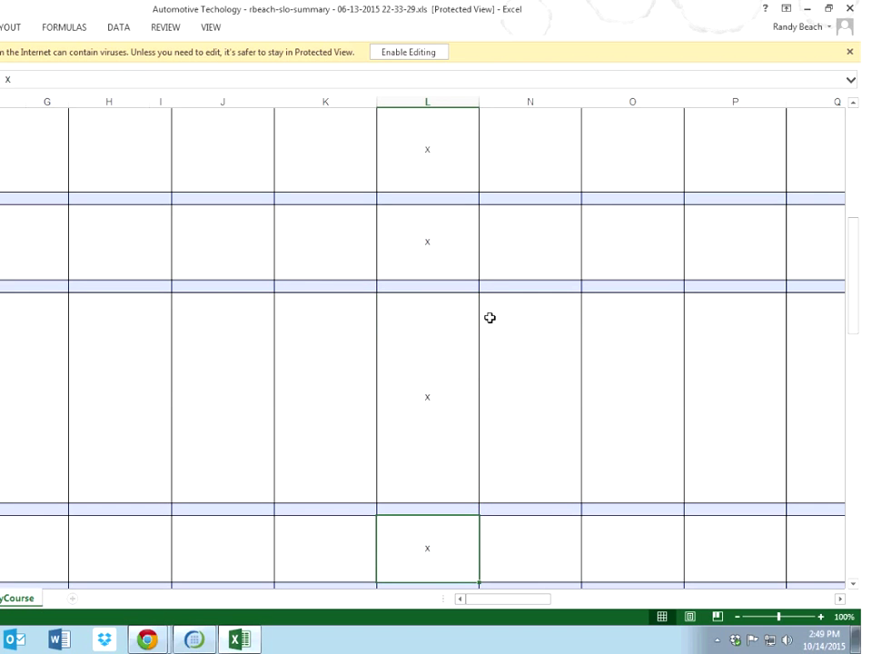
click(853, 8)
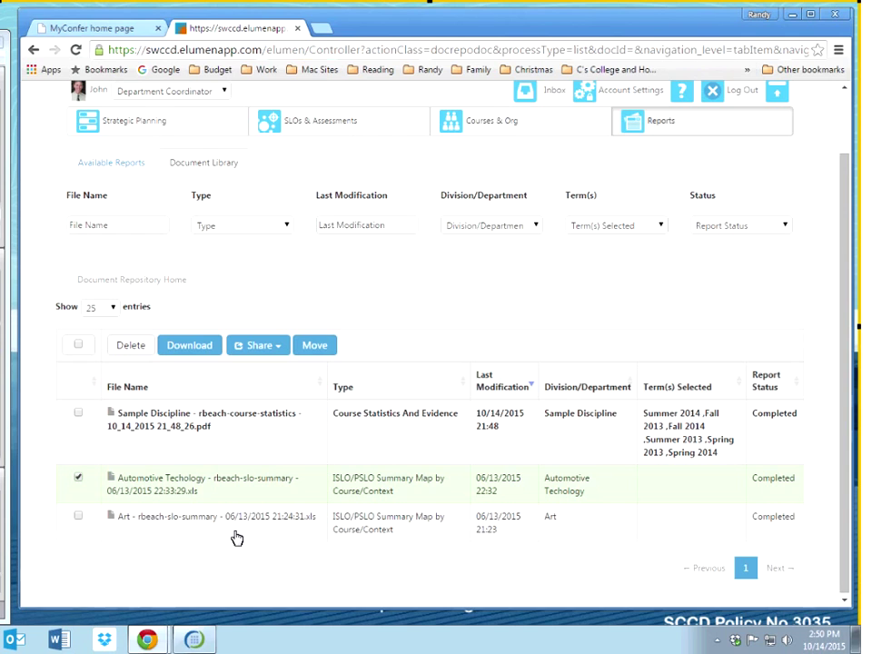
Step: Switch the role to Data Steward and go to the Reports Document Library
click(224, 92)
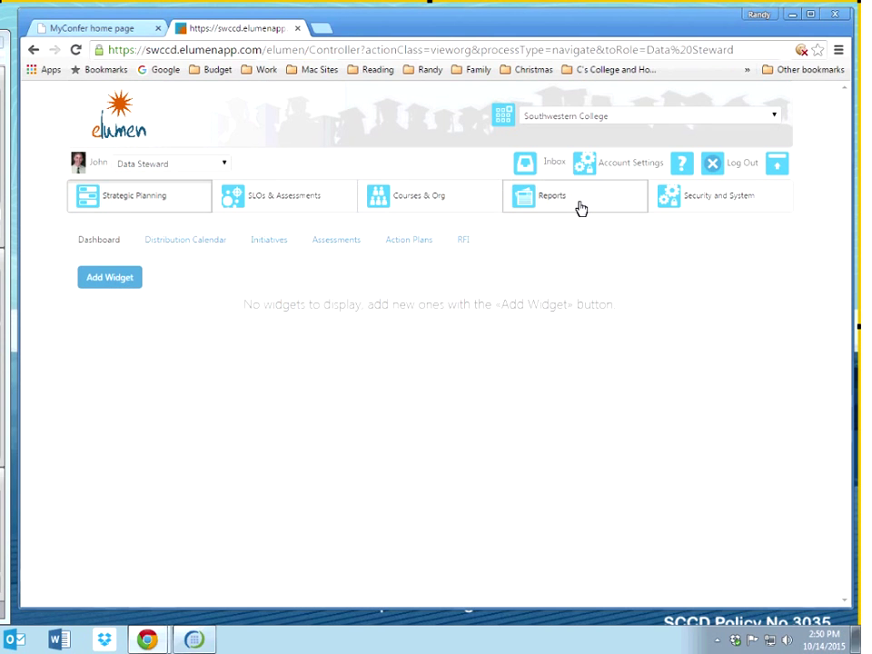
click(581, 207)
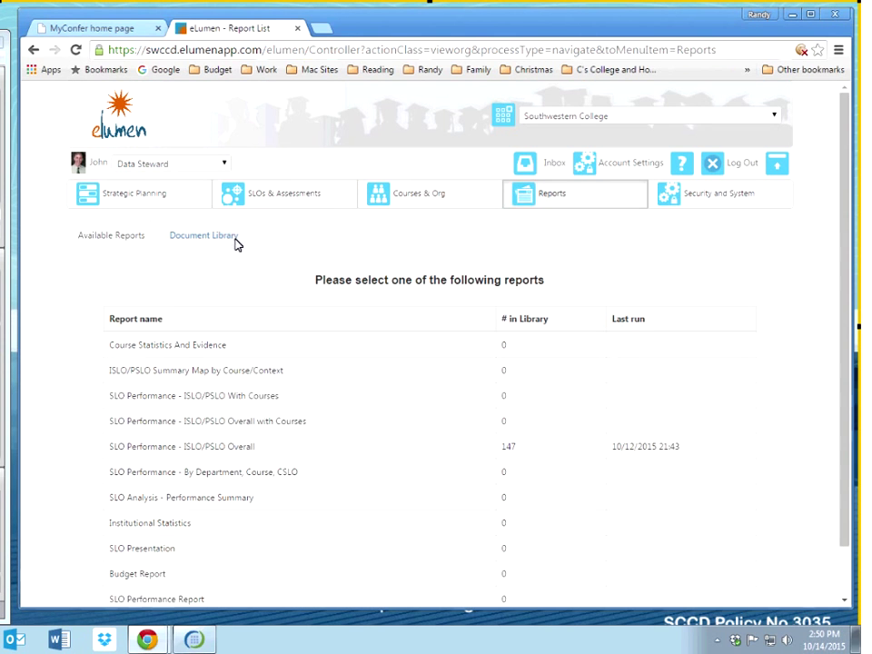
click(236, 242)
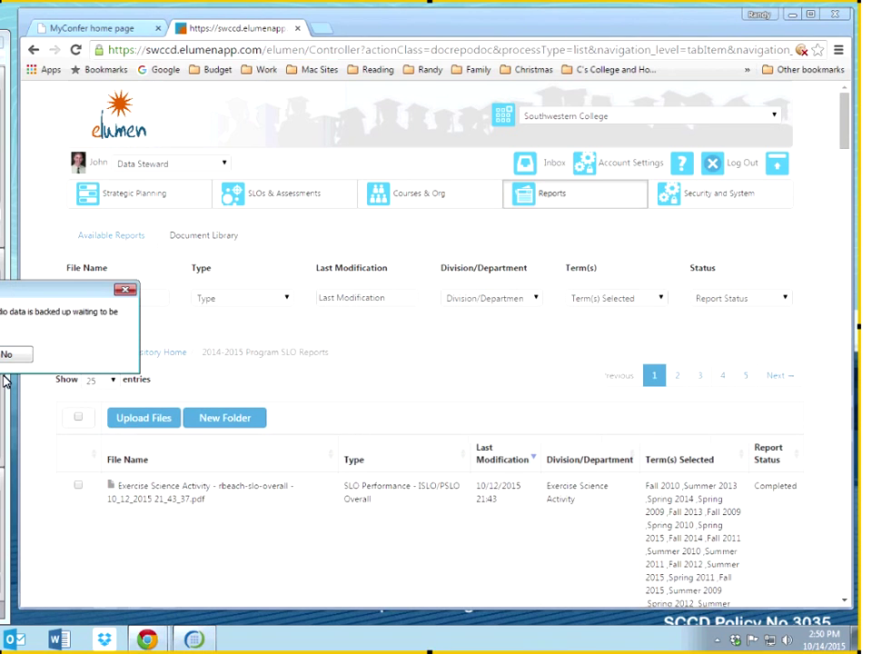
click(14, 354)
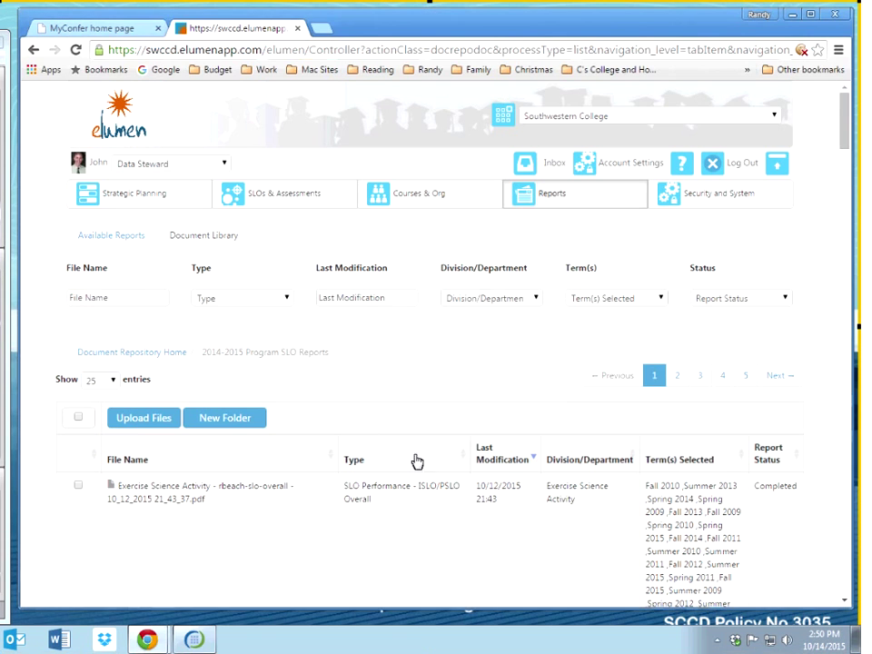
Step: Download, save and open the Exercise Science Activity SLO overall PDF
click(164, 492)
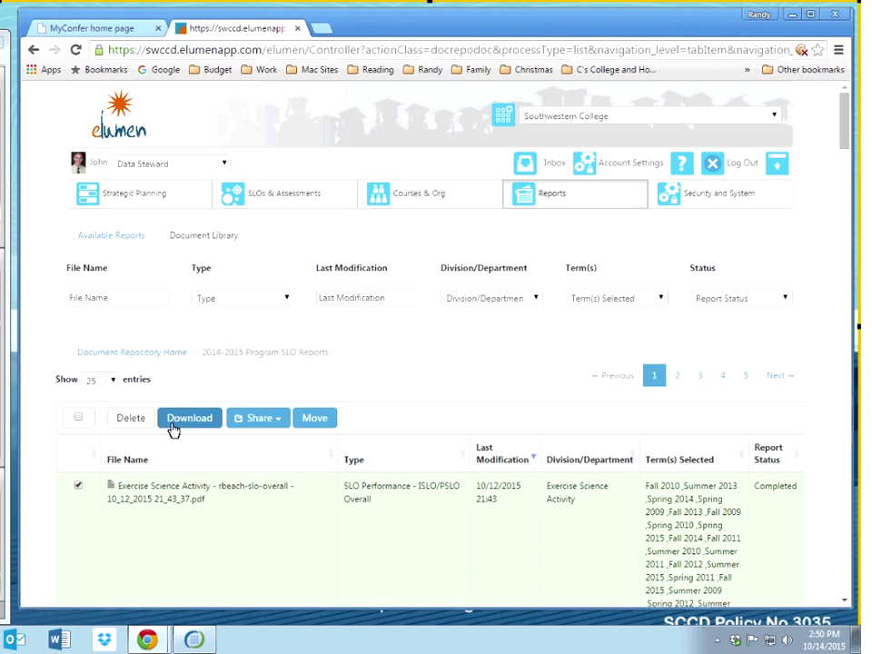
click(173, 420)
click(741, 463)
click(111, 595)
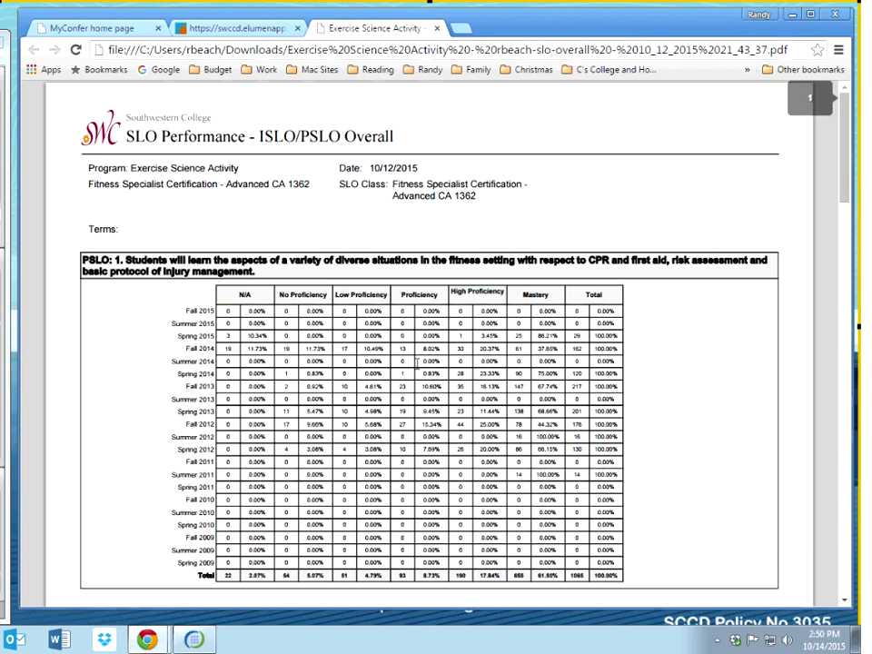
Step: Review the report header: program name, date, Fitness Specialist Certification and SLO Class name
scroll(417, 363, down, 15)
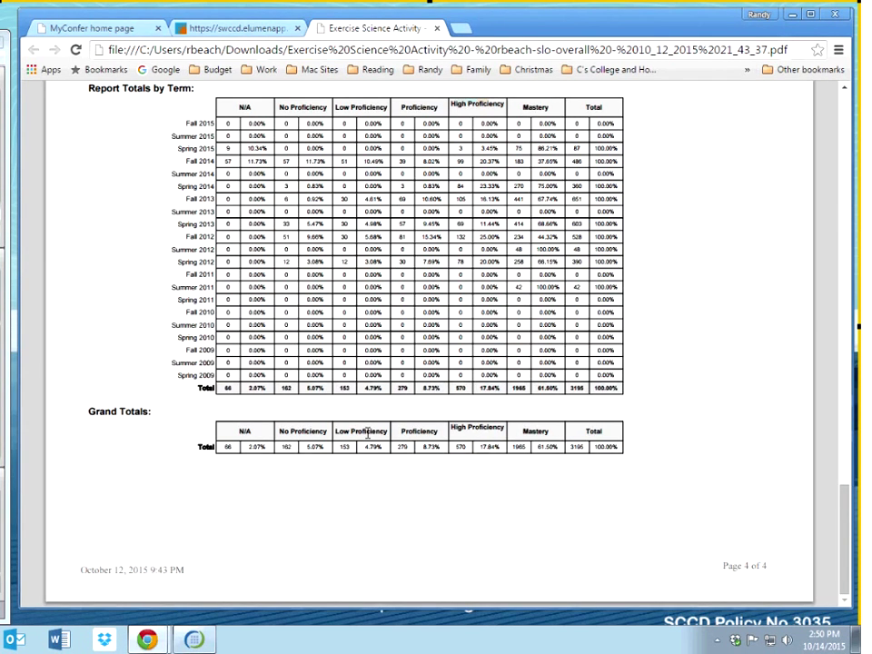
key(Home)
drag(91, 169, 247, 170)
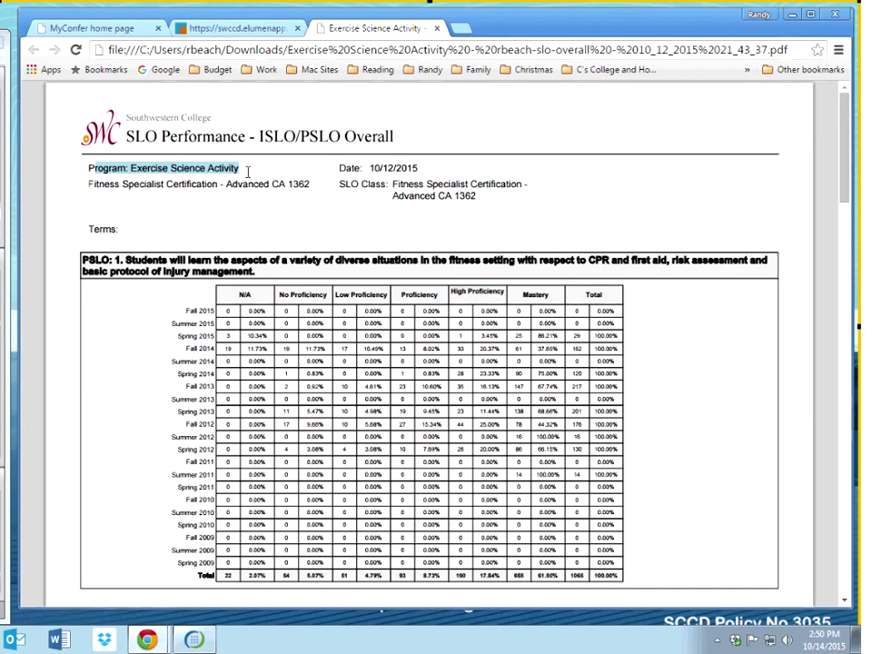
drag(455, 167, 372, 167)
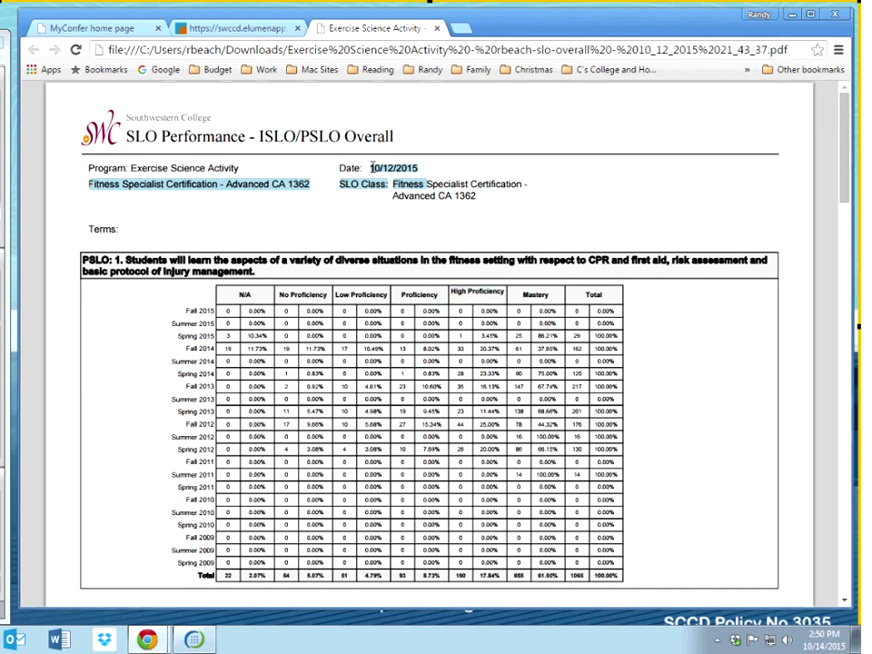
click(128, 184)
drag(94, 185, 228, 188)
click(381, 230)
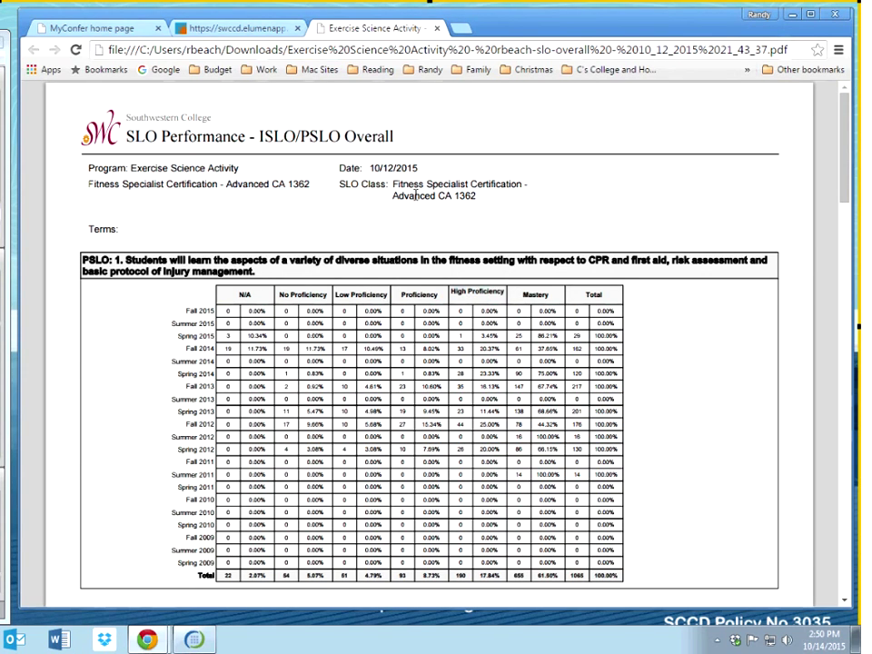
drag(478, 194, 395, 185)
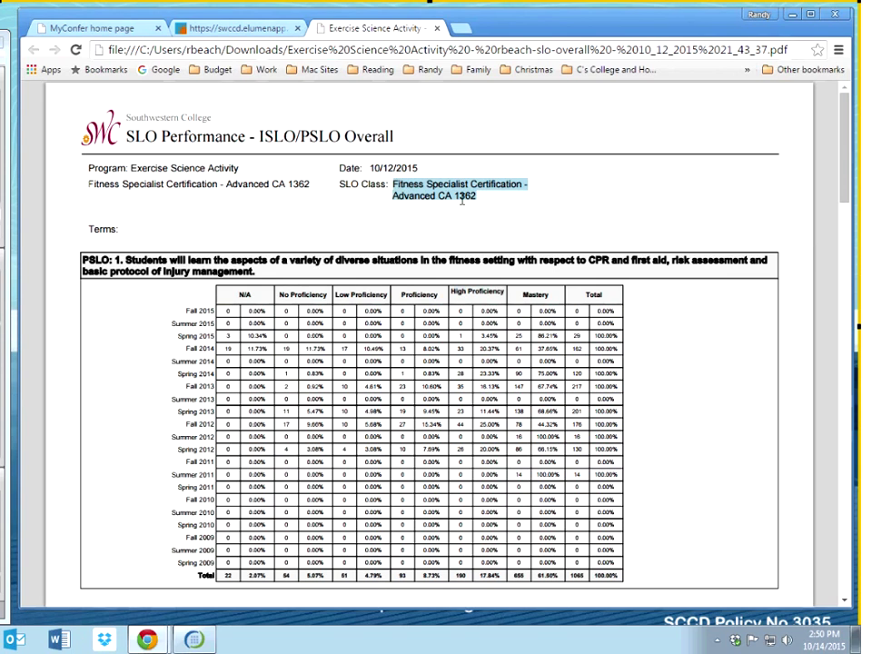
click(369, 223)
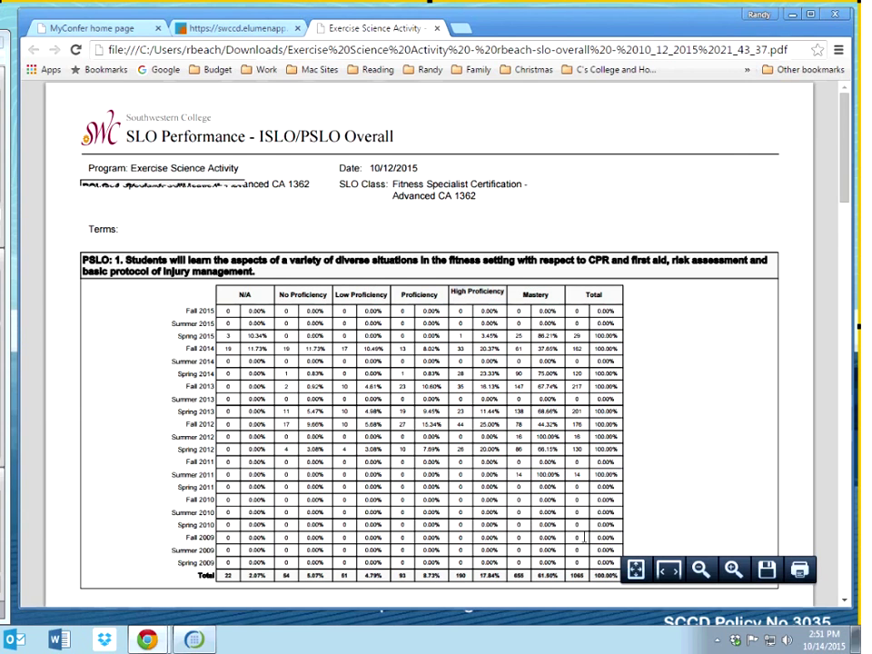
Step: Check the 61.50% Mastery total, zoom in on the report, then close the PDF tab
scroll(582, 538, down, 3)
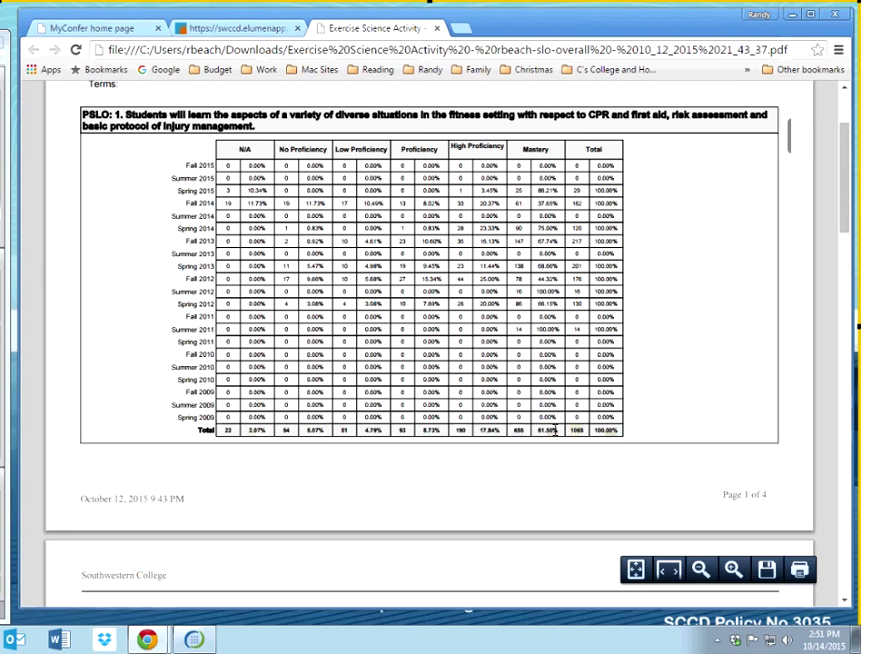
drag(555, 432, 536, 426)
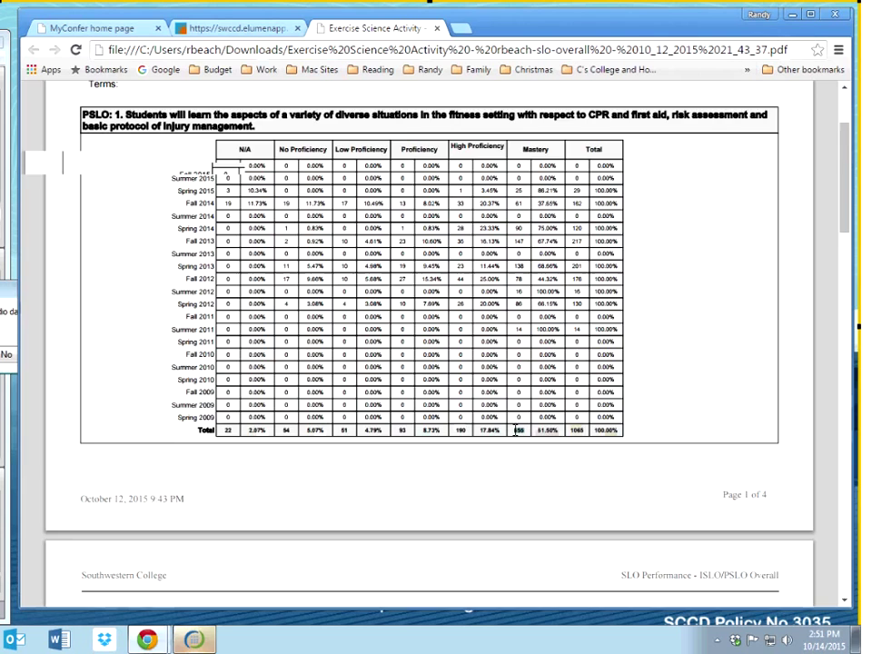
click(734, 570)
click(734, 569)
click(734, 570)
scroll(595, 581, down, 4)
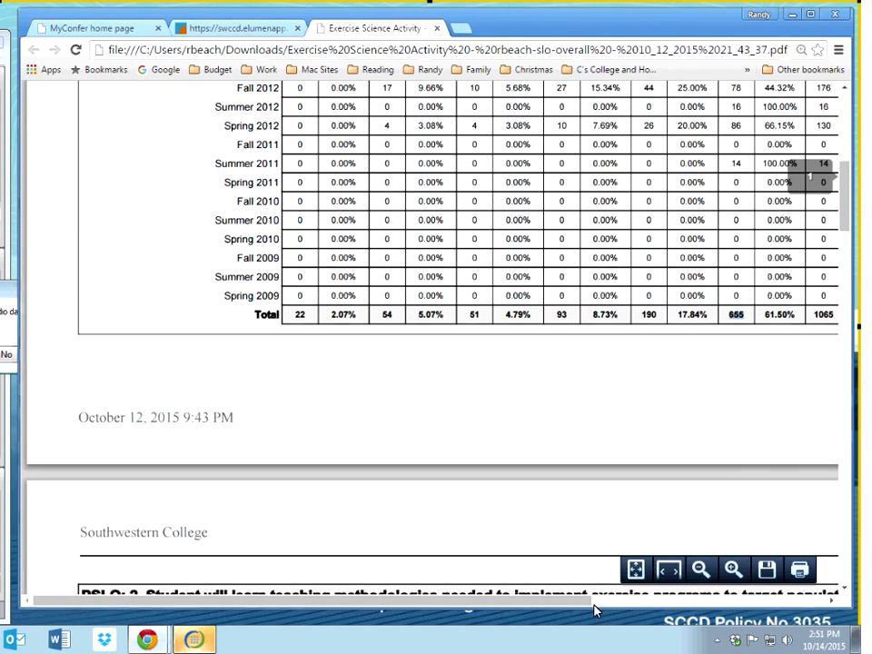
scroll(595, 611, right, 3)
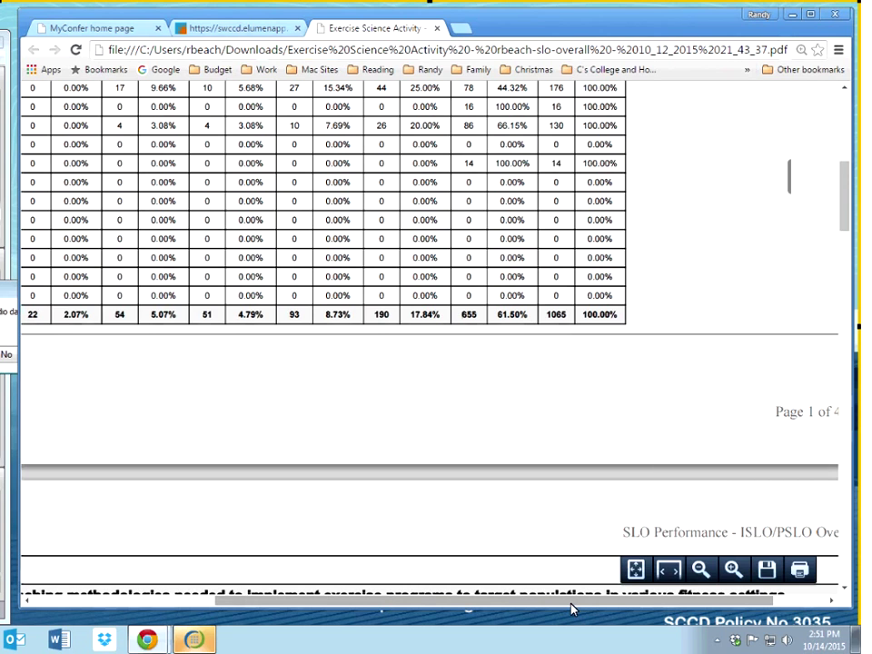
scroll(573, 608, left, 2)
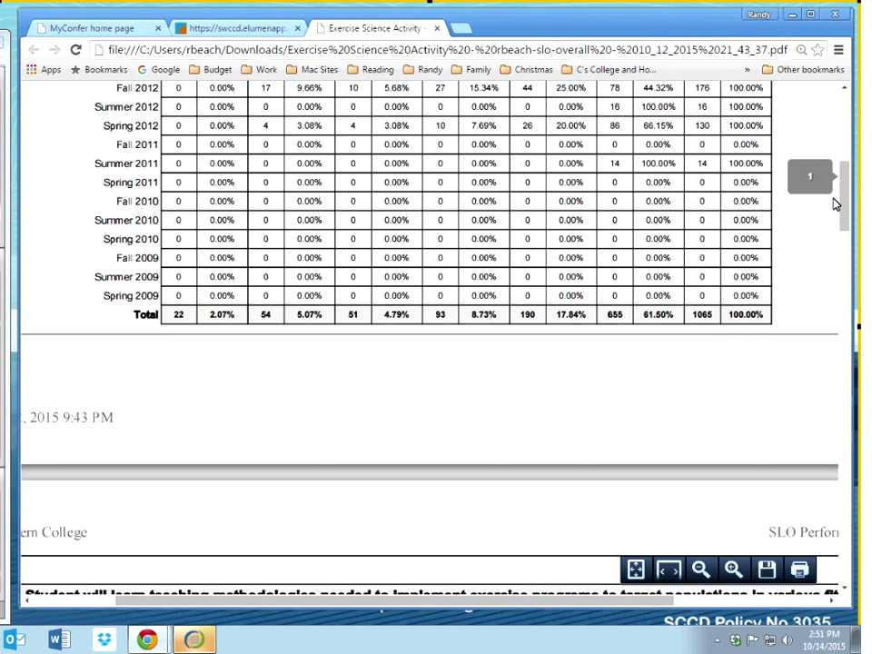
scroll(835, 204, up, 3)
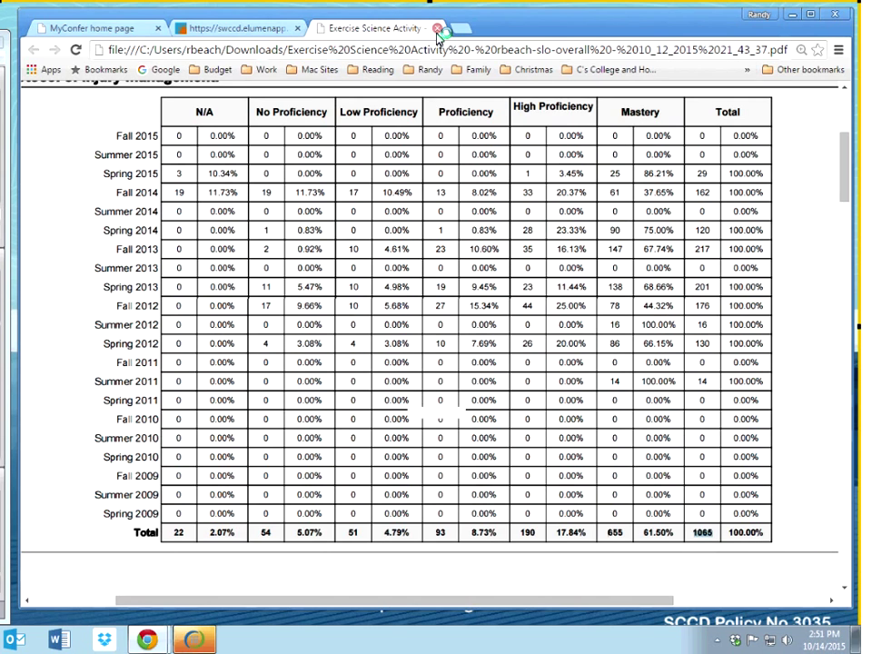
key(ctrl+w)
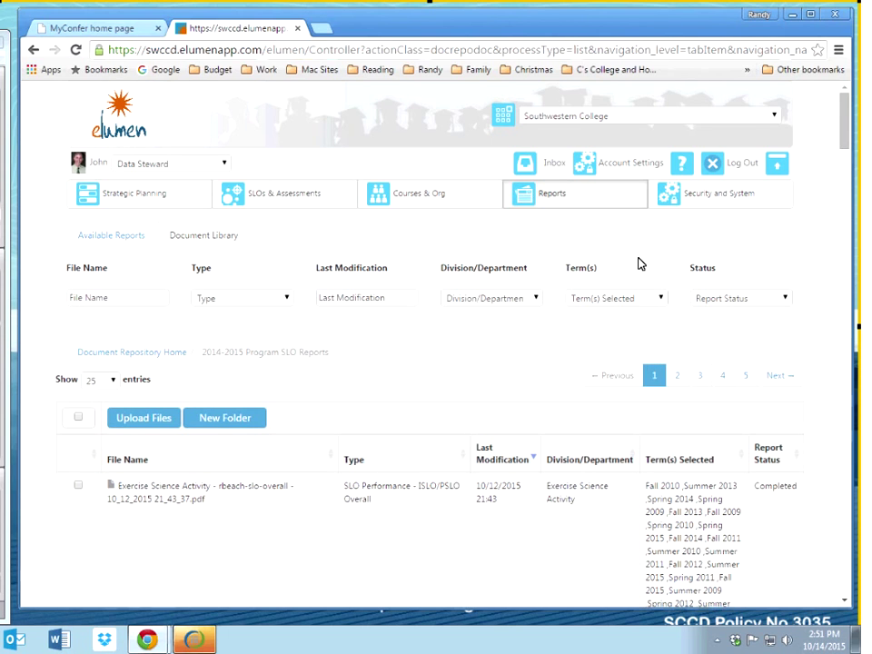
Step: Look over the SLO Performance – ISLO/PSLO With Courses options, then return to the eLumen home dashboard
click(580, 200)
click(186, 396)
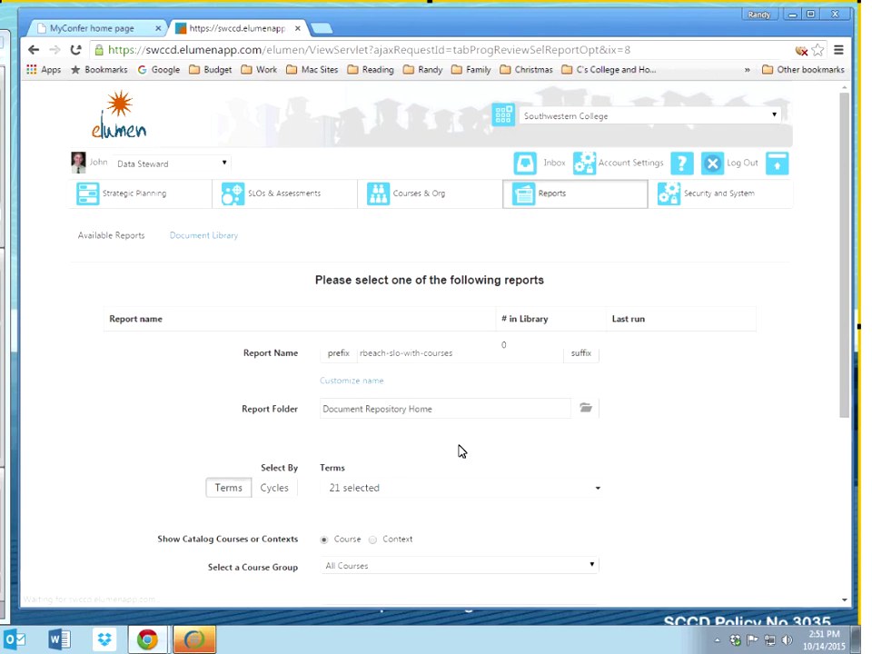
scroll(461, 452, down, 3)
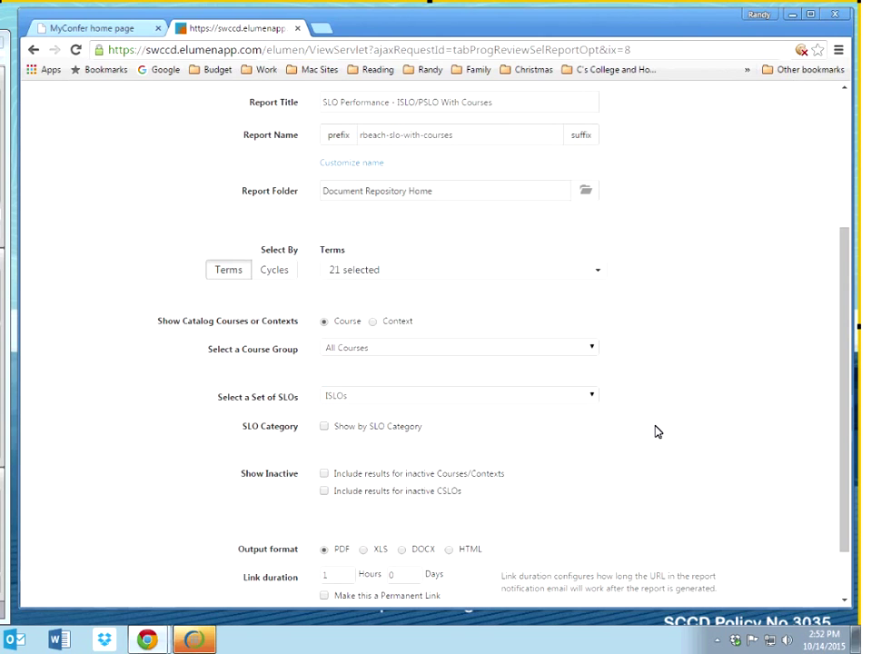
scroll(335, 237, up, 3)
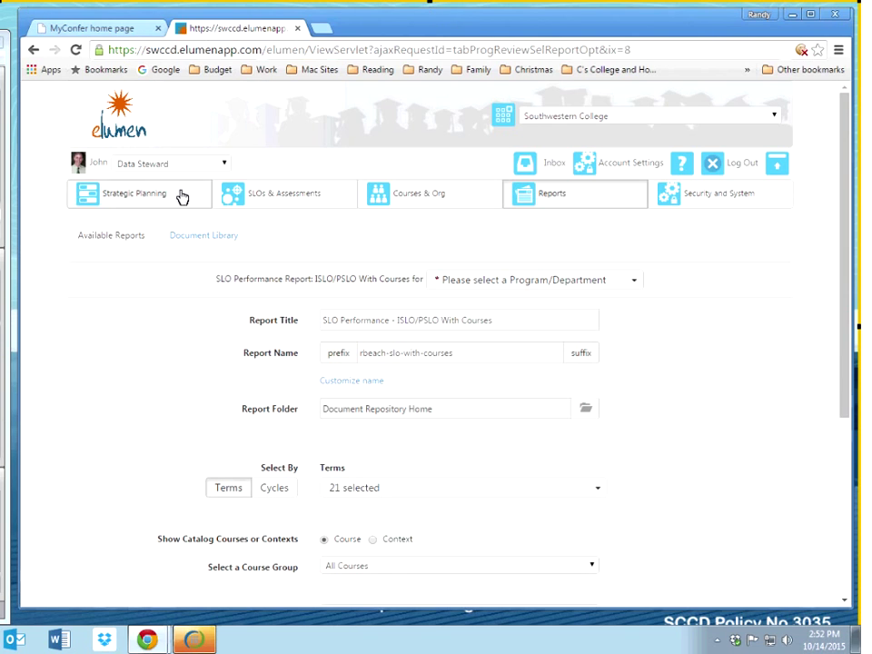
click(112, 134)
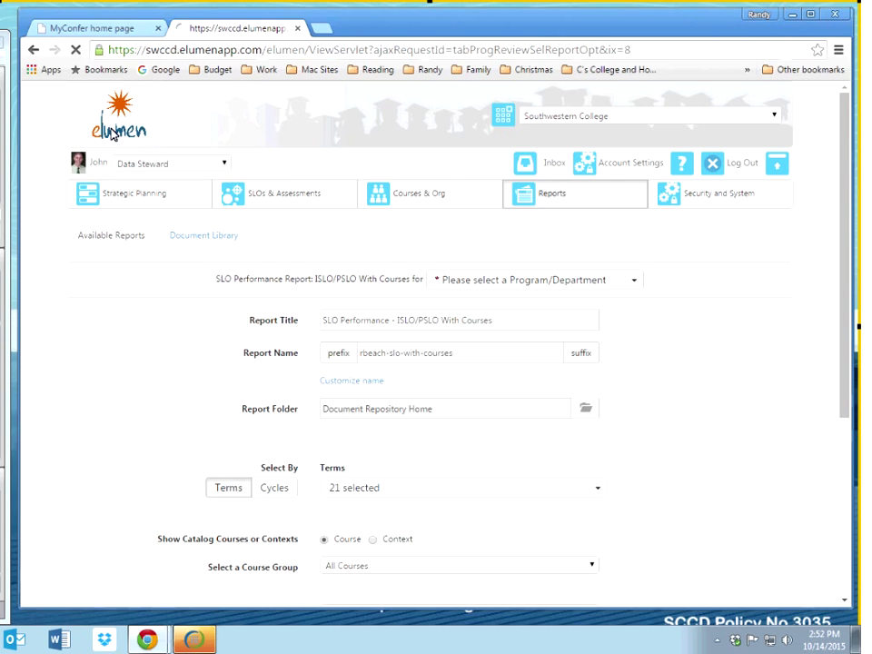
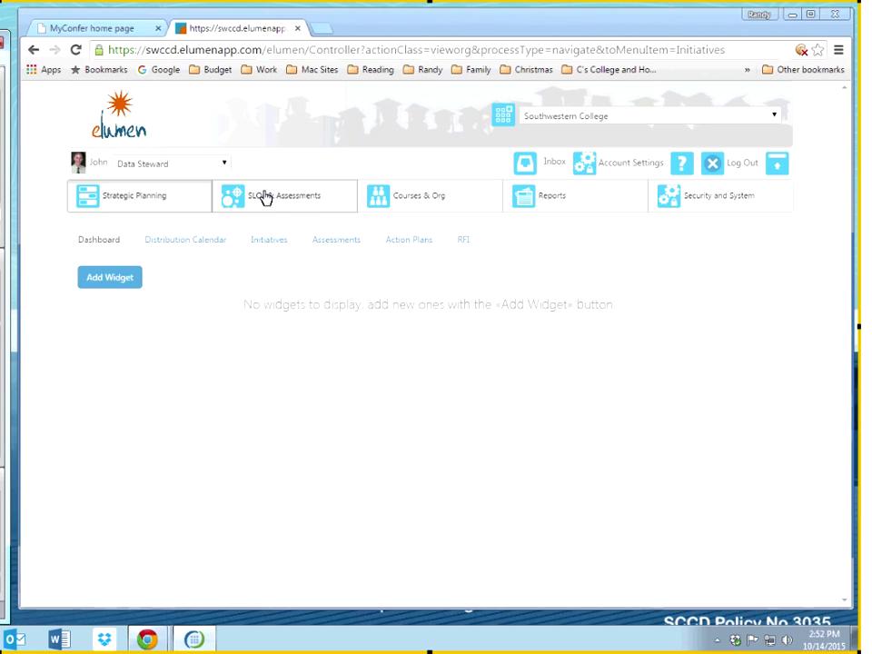
Step: Switch SLOs & Assessments to the English department and open its Assessments page
click(334, 240)
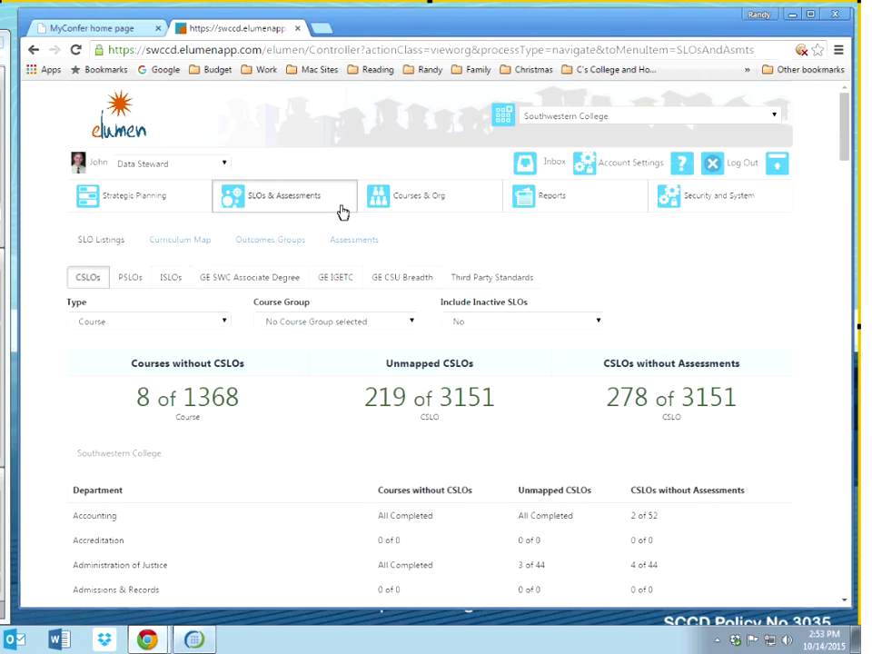
click(552, 122)
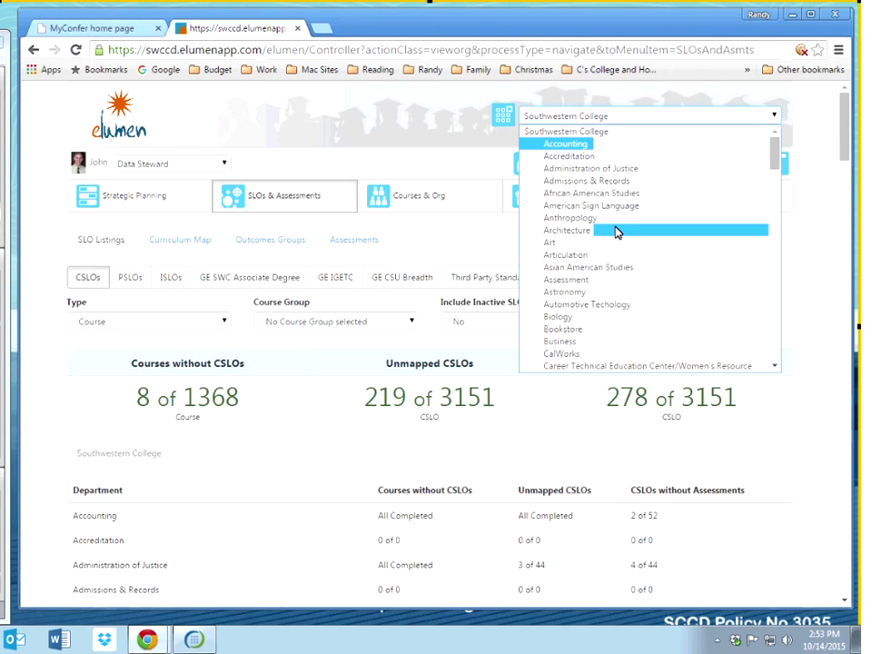
scroll(590, 273, down, 3)
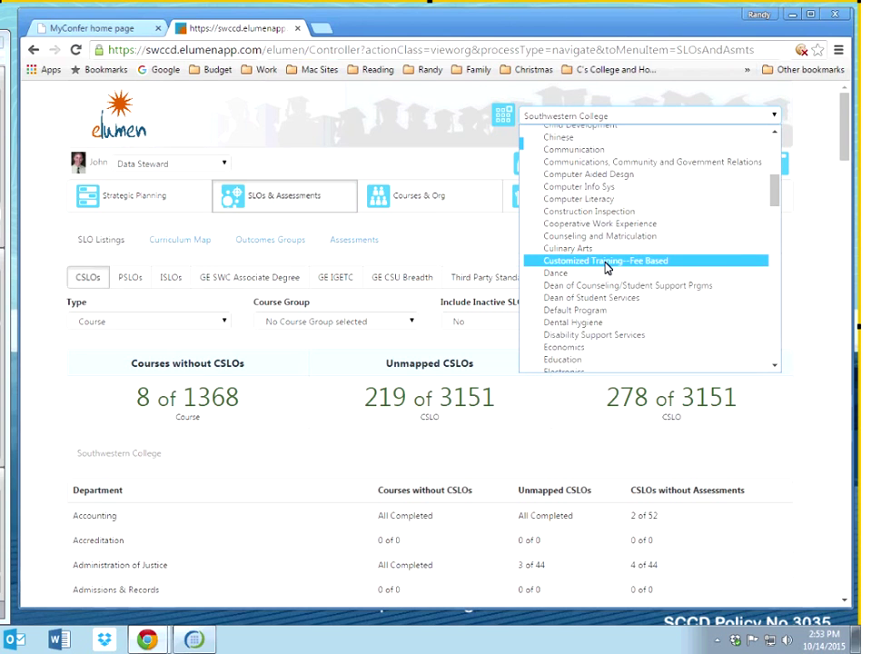
scroll(607, 268, down, 5)
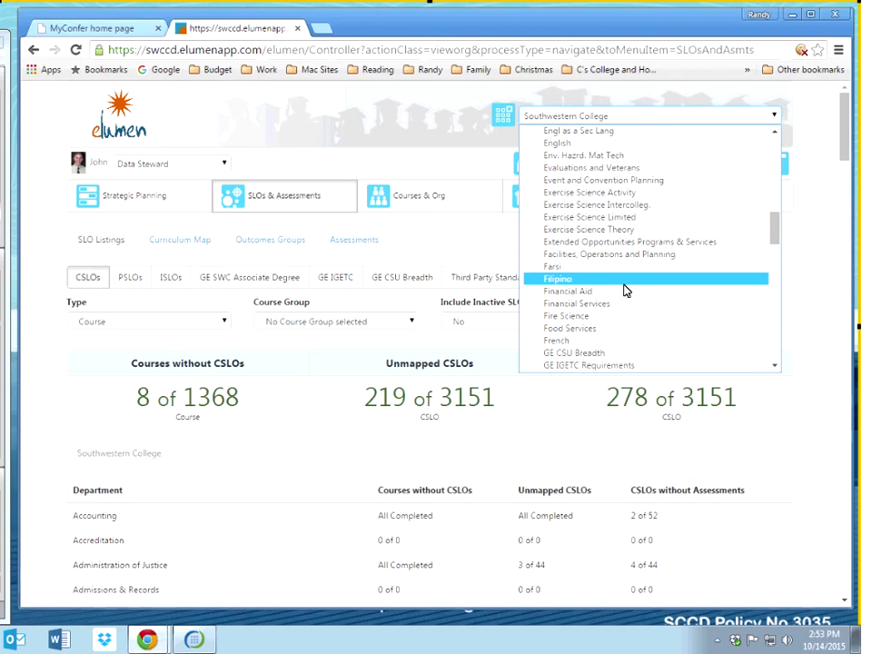
click(639, 145)
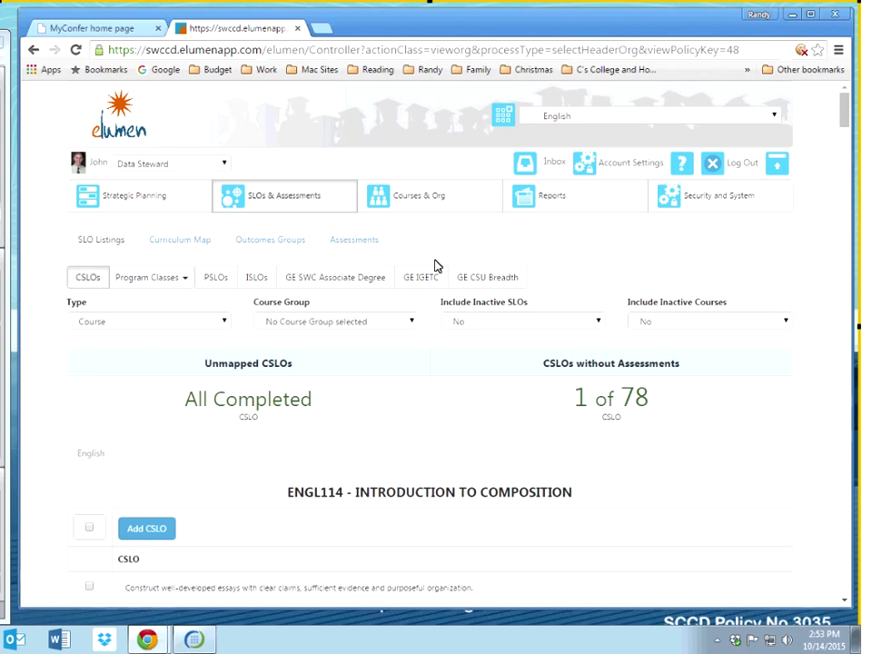
click(358, 242)
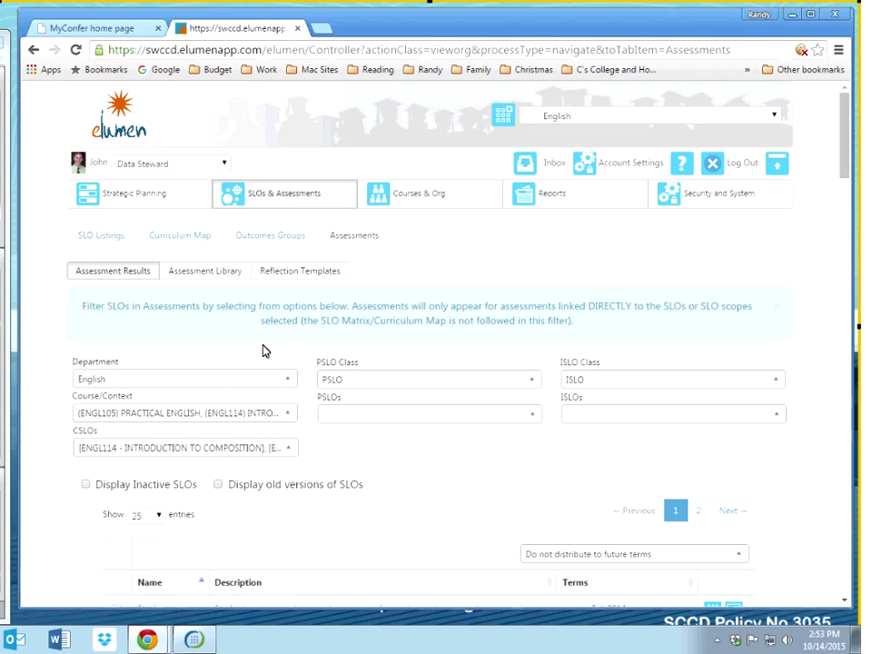
Step: In the Assessment Library, filter Course/Context to ENGL120 CREATIVE WRITING I only
click(216, 274)
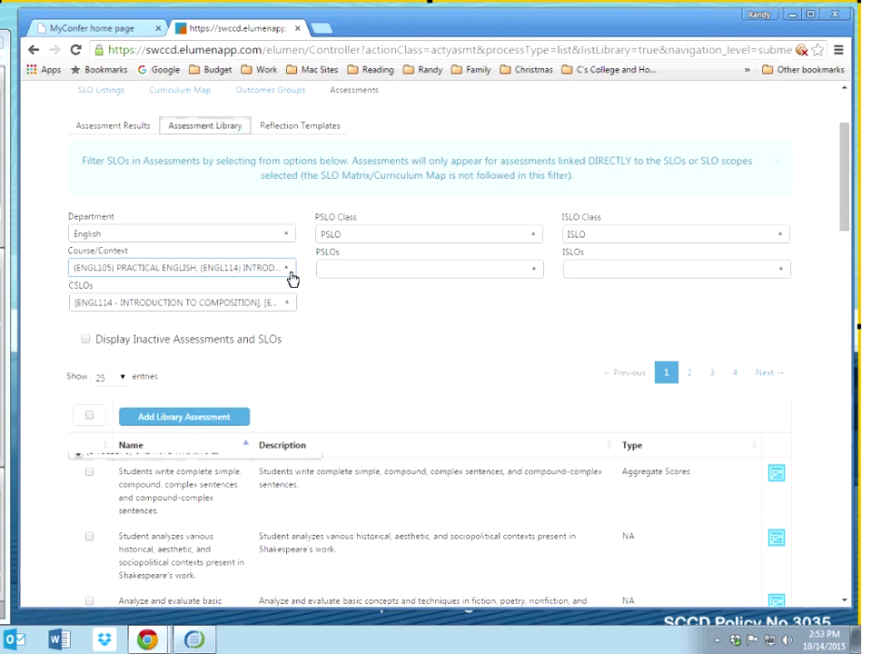
click(289, 270)
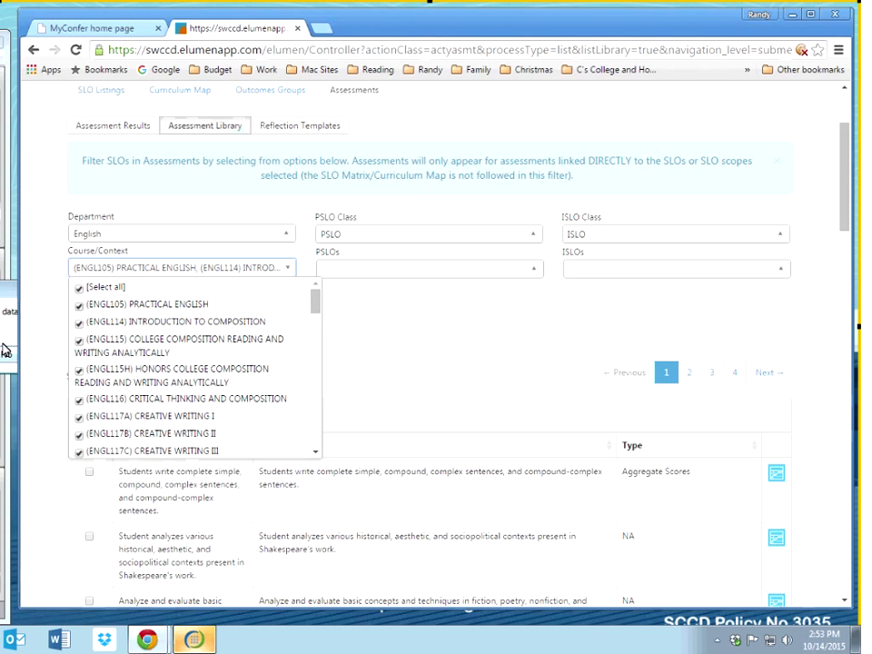
click(79, 288)
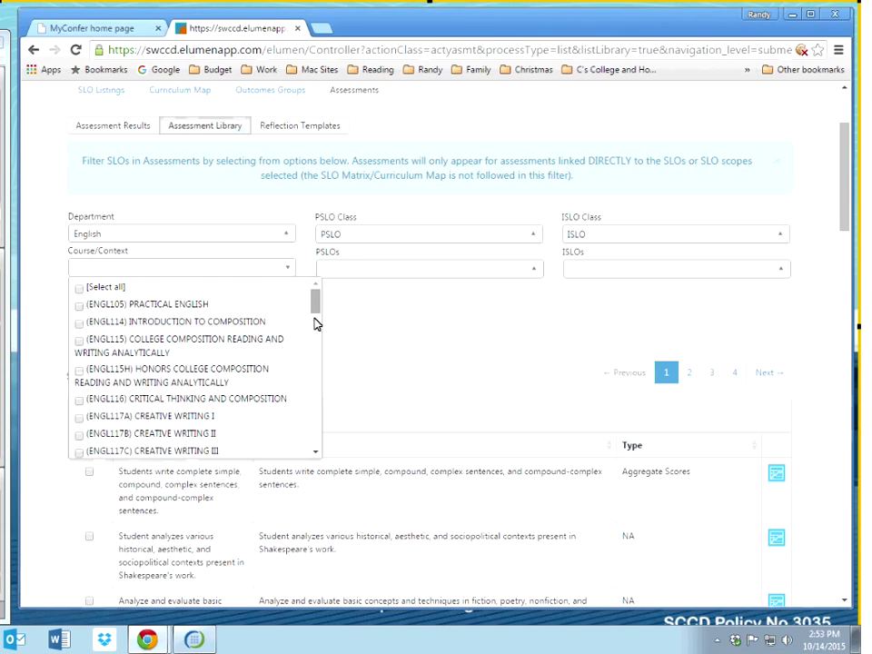
scroll(317, 337, down, 5)
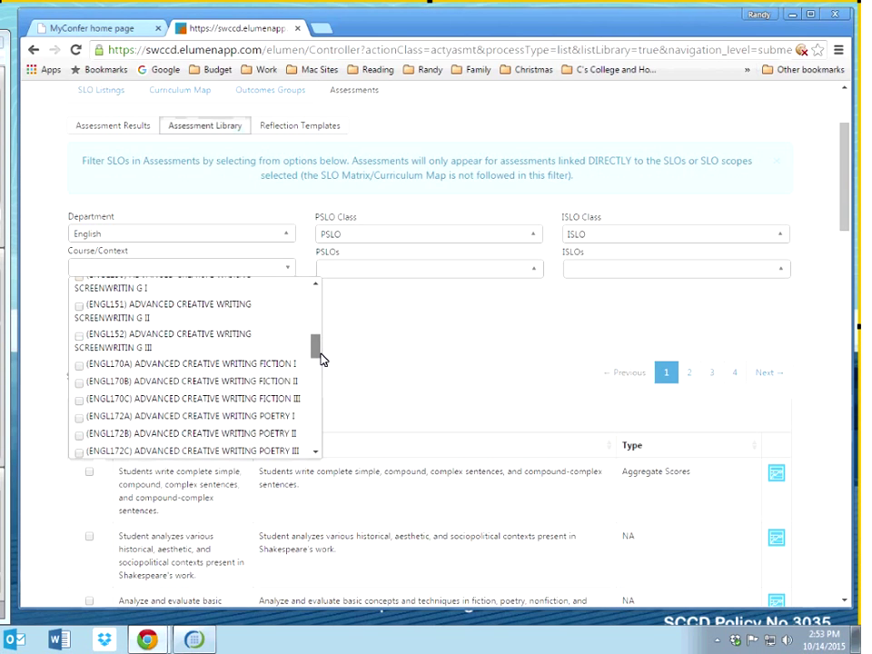
drag(320, 355, 315, 321)
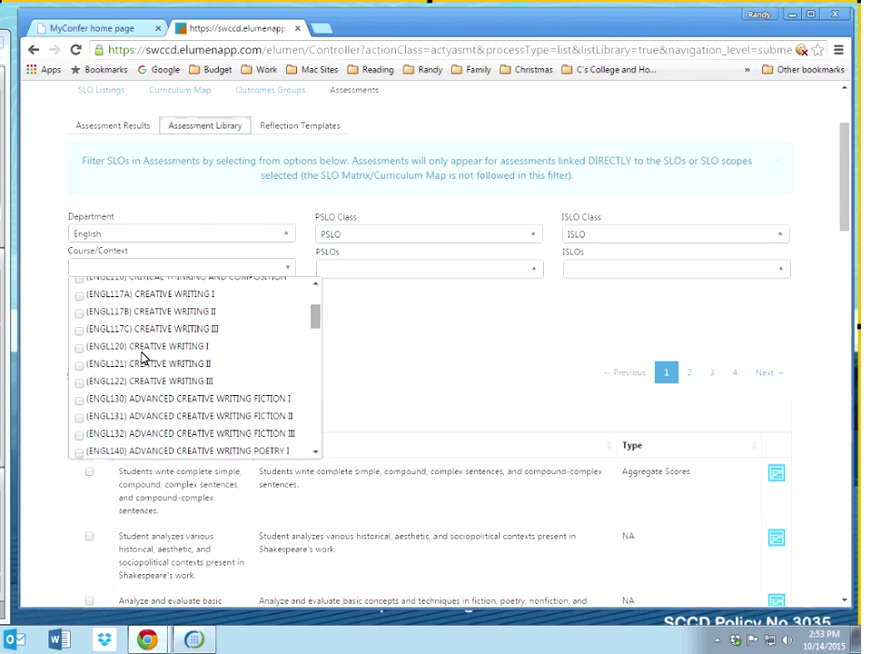
click(79, 347)
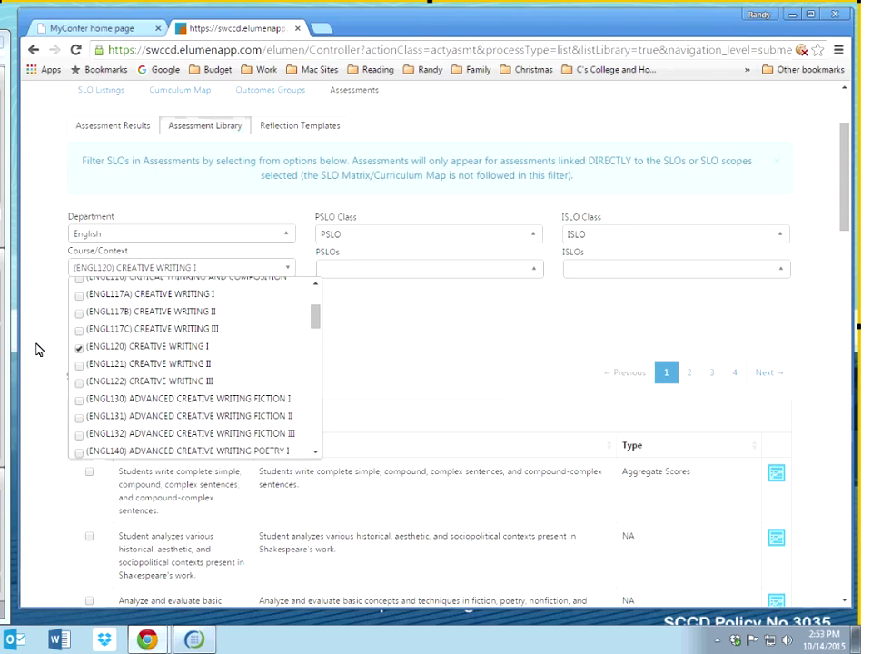
click(294, 458)
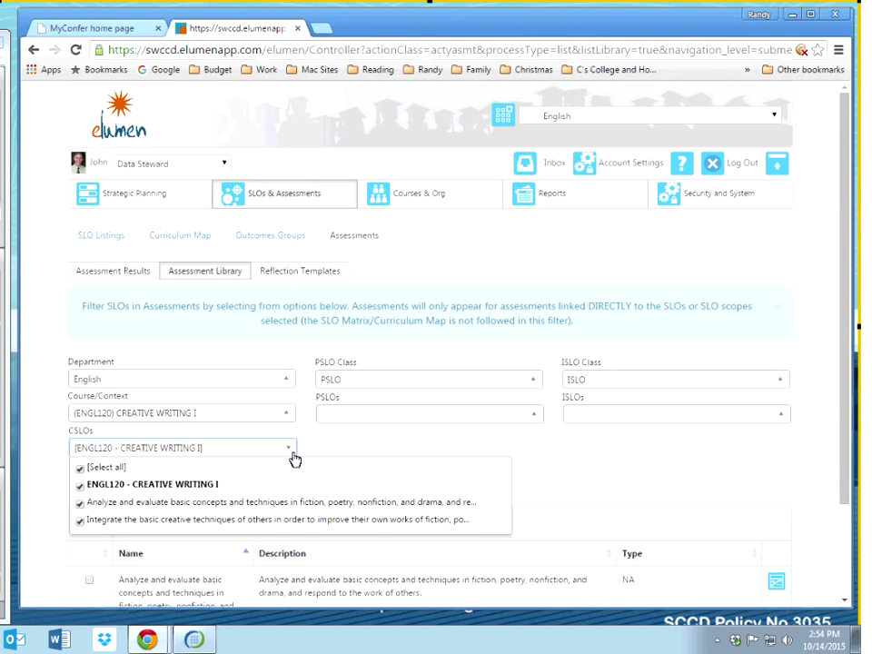
Step: Limit CSLOs to the 'Analyze and evaluate' outcome and start a new library assessment
click(82, 471)
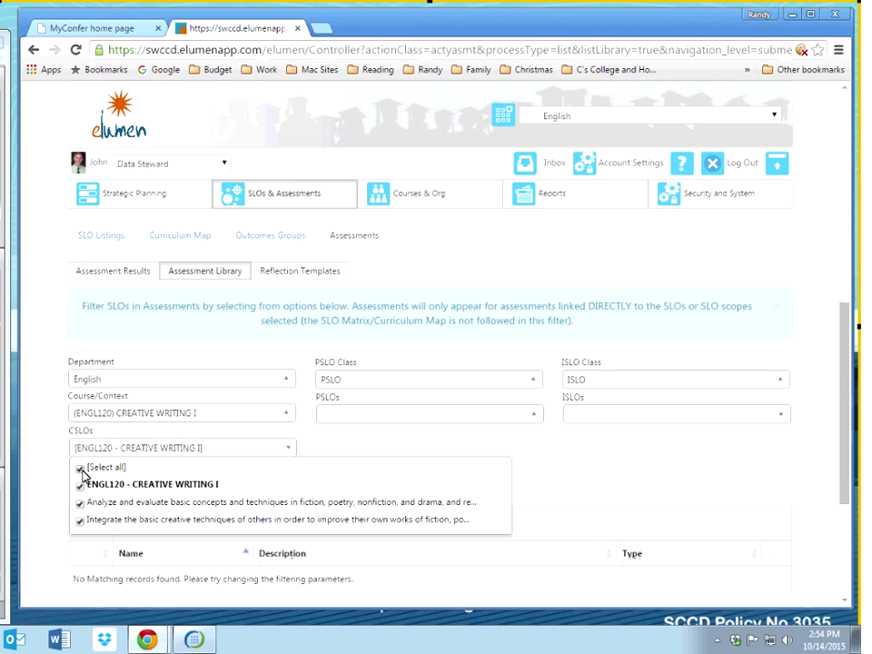
click(82, 471)
click(80, 506)
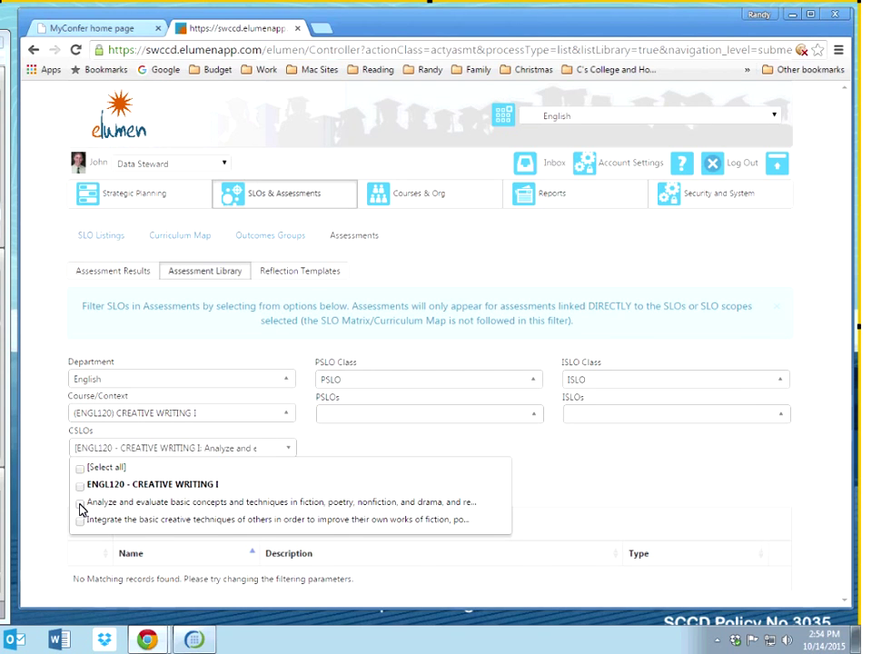
click(52, 513)
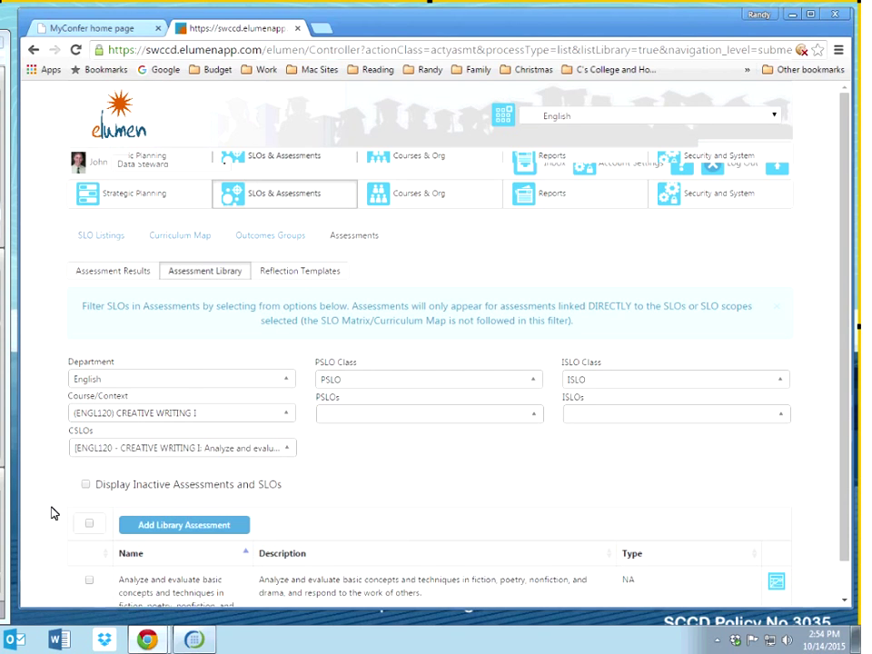
scroll(52, 513, down, 1)
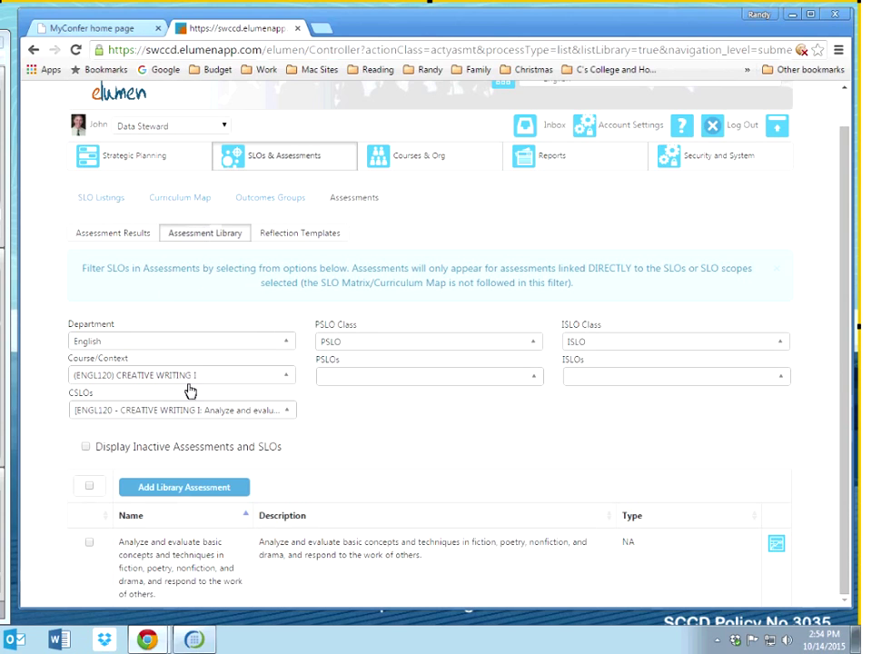
click(196, 488)
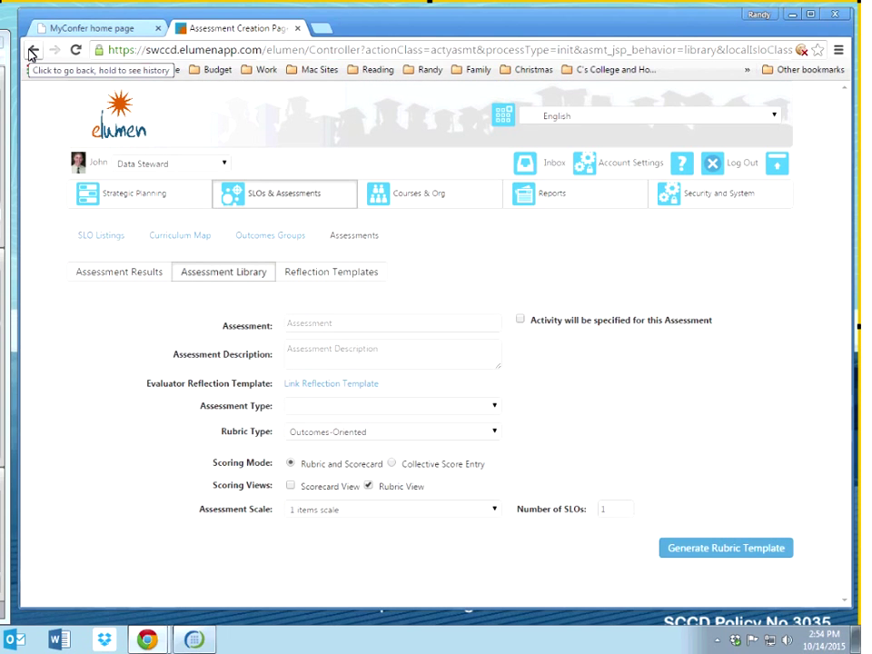
Step: Return to the library, reapply the ENGL120 and 'Analyze and evaluate' filters, and start a new assessment
click(32, 51)
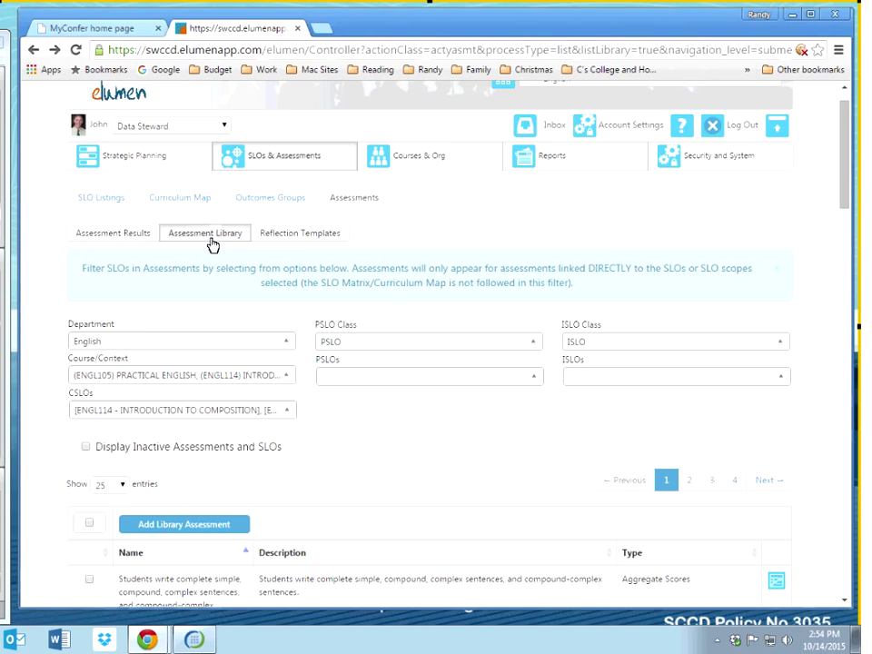
click(214, 386)
scroll(109, 450, down, 5)
scroll(140, 451, up, 4)
click(79, 432)
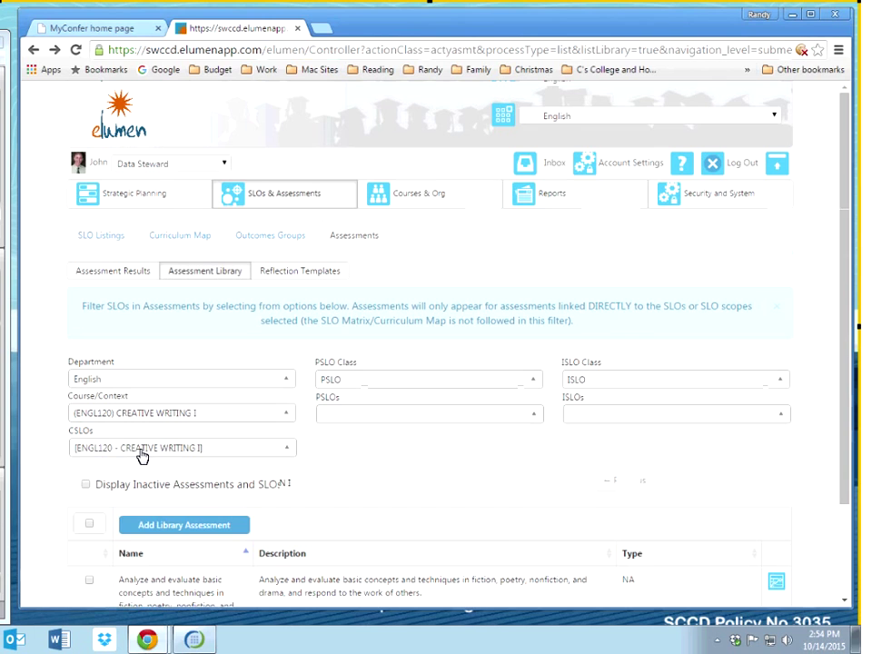
click(142, 454)
click(80, 485)
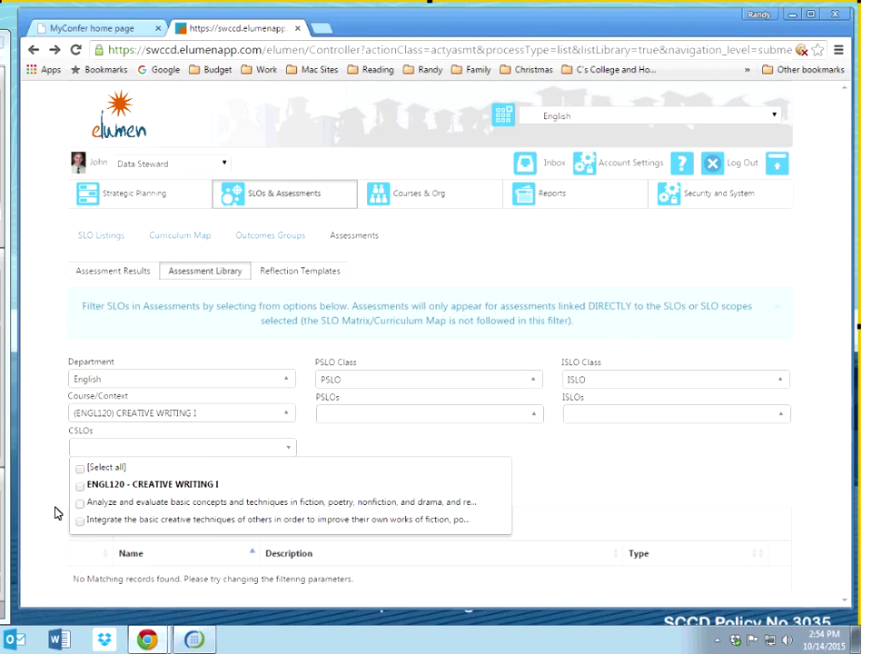
click(80, 501)
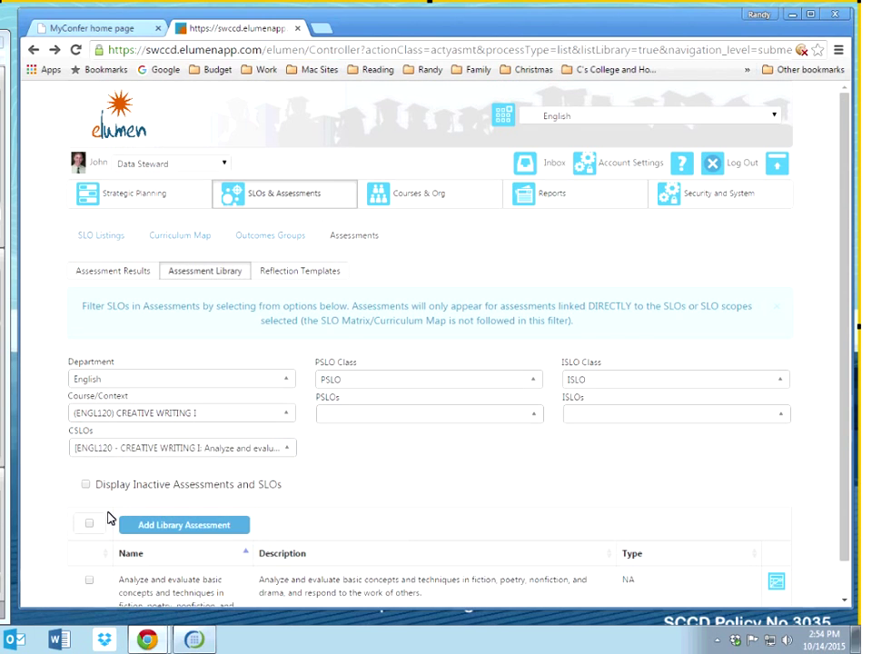
scroll(107, 518, down, 1)
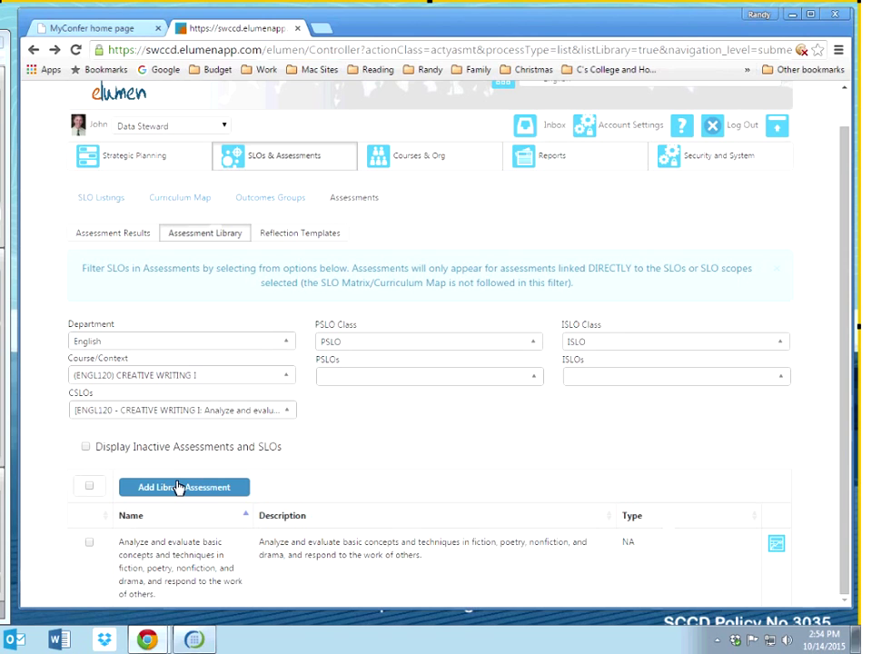
click(179, 488)
Step: Name the assessment 'Test' with description 'Test' and make it a Summative Assessment
click(297, 327)
text(Test)
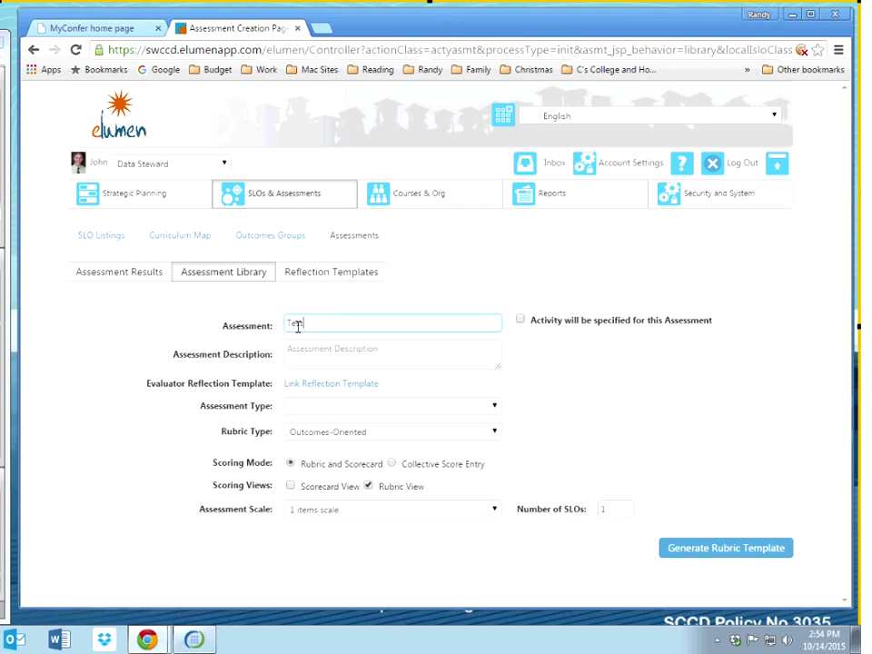
click(315, 343)
text(Test)
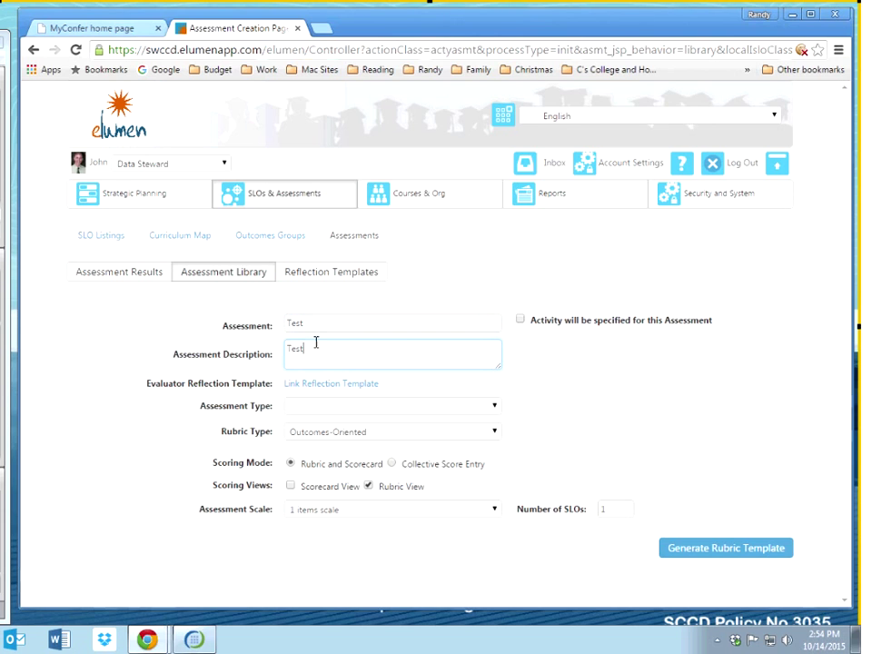
click(350, 409)
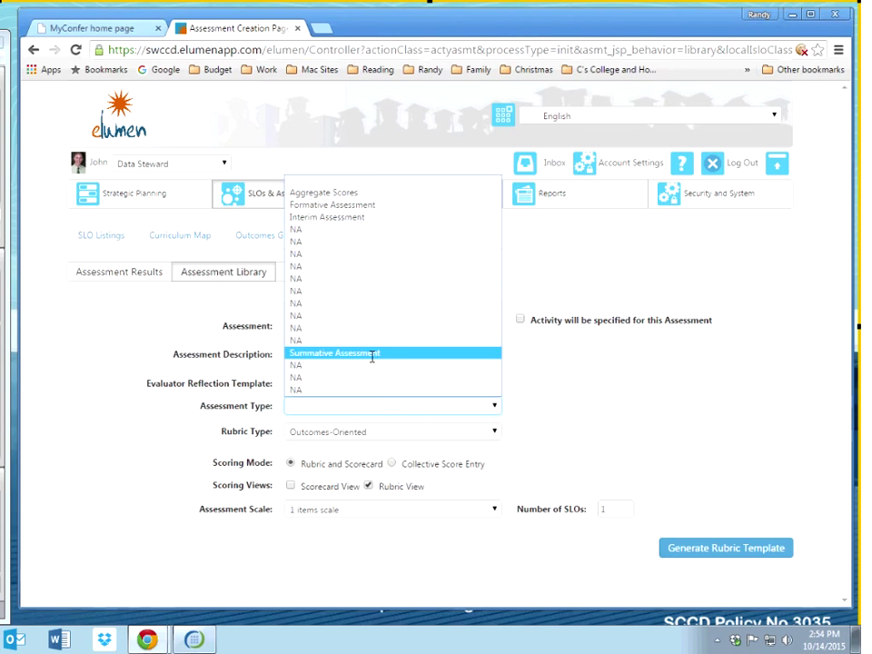
click(372, 354)
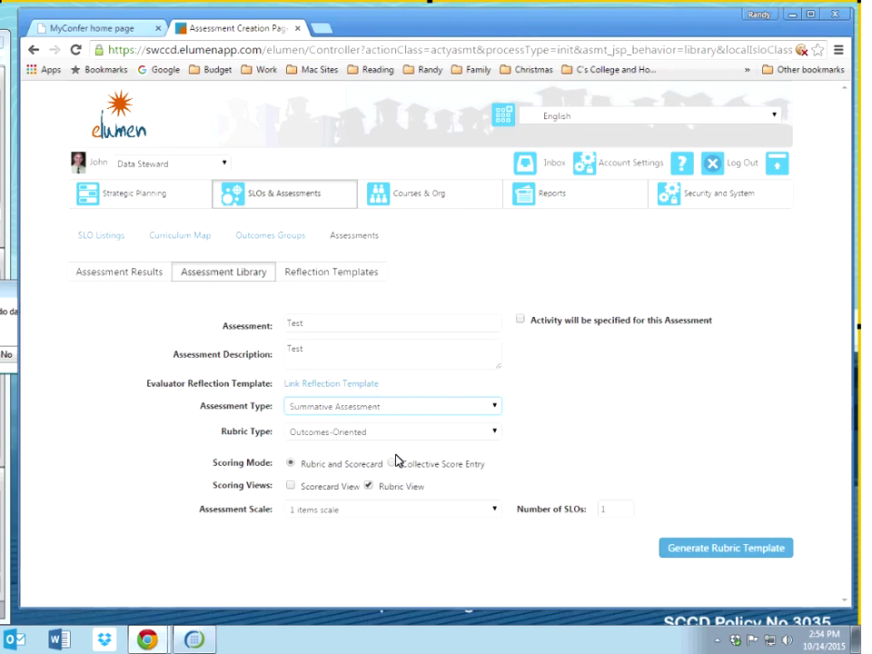
click(291, 485)
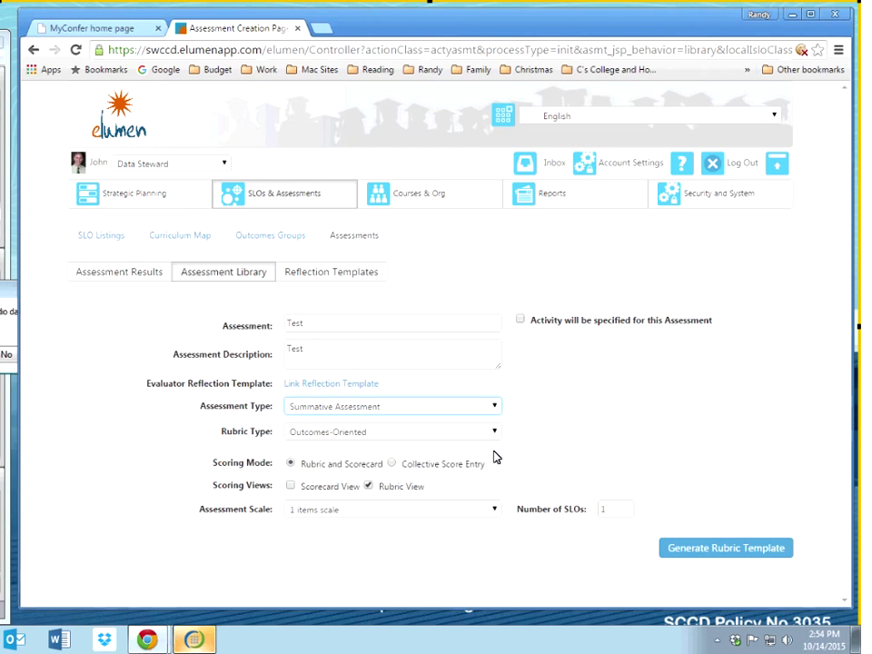
Step: Keep rubric and scorecard scoring, choose the 5 items scale, and generate the rubric template
key(ctrl+plus)
key(ctrl+plus)
scroll(497, 457, down, 2)
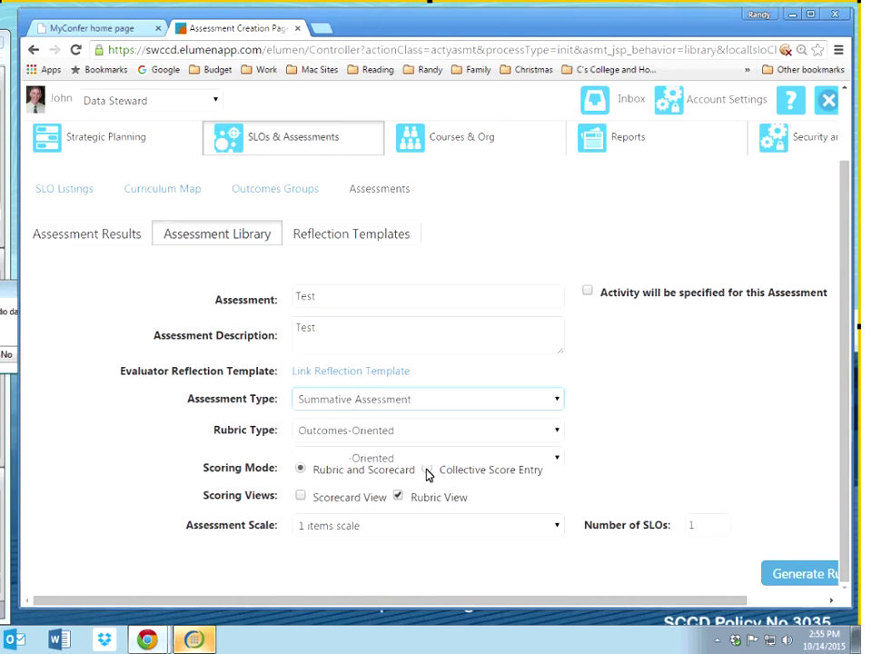
click(426, 471)
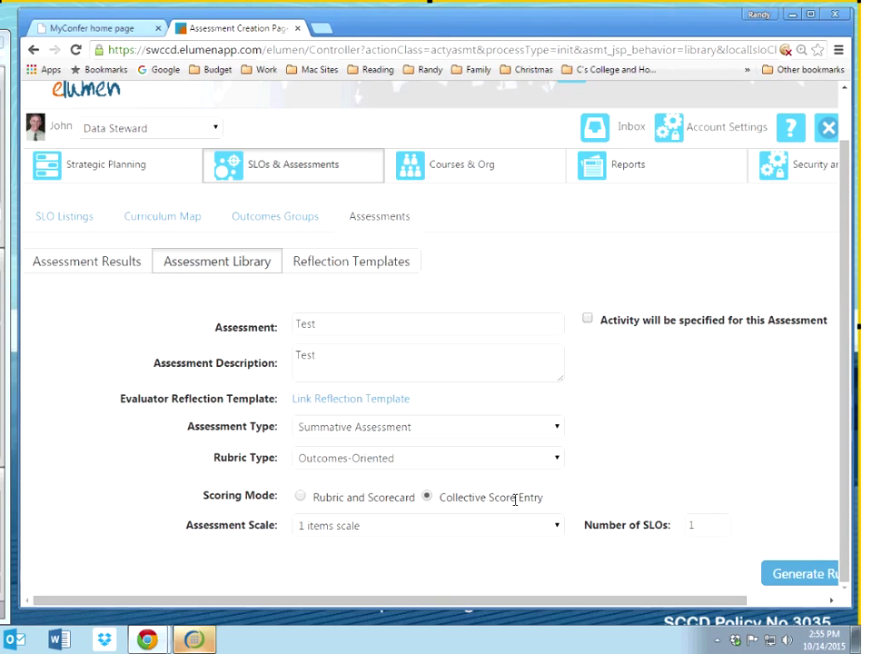
click(300, 497)
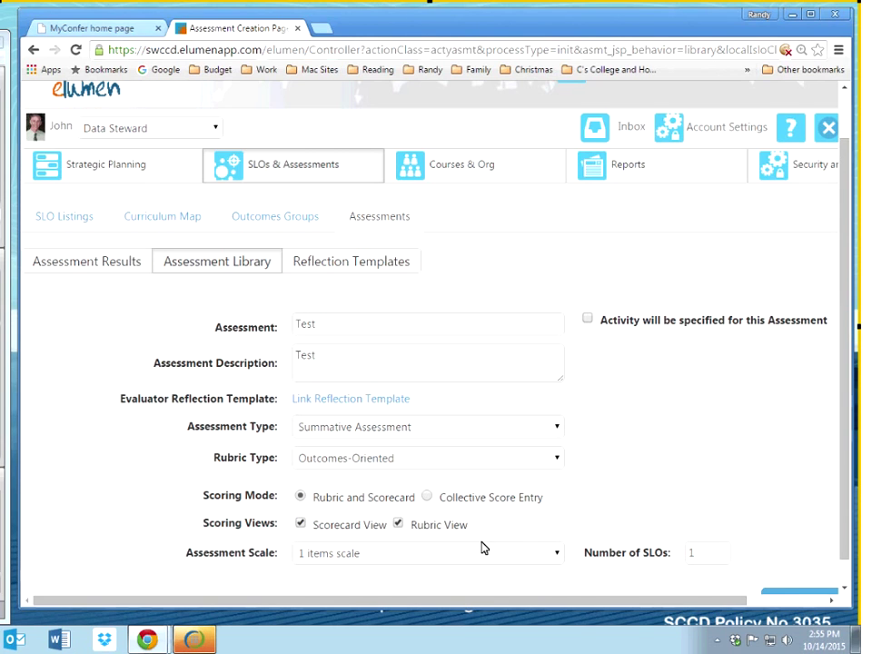
click(350, 556)
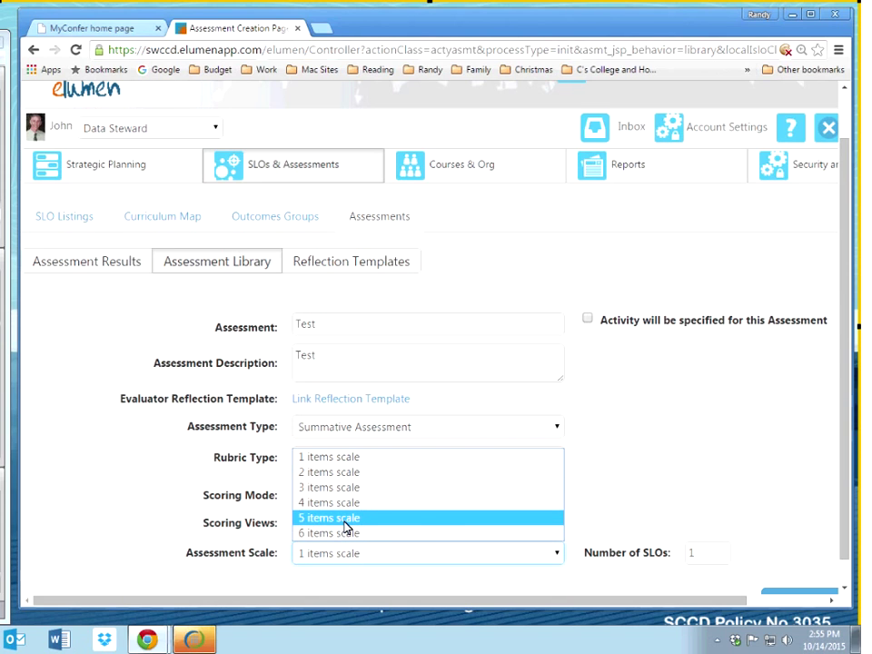
click(345, 518)
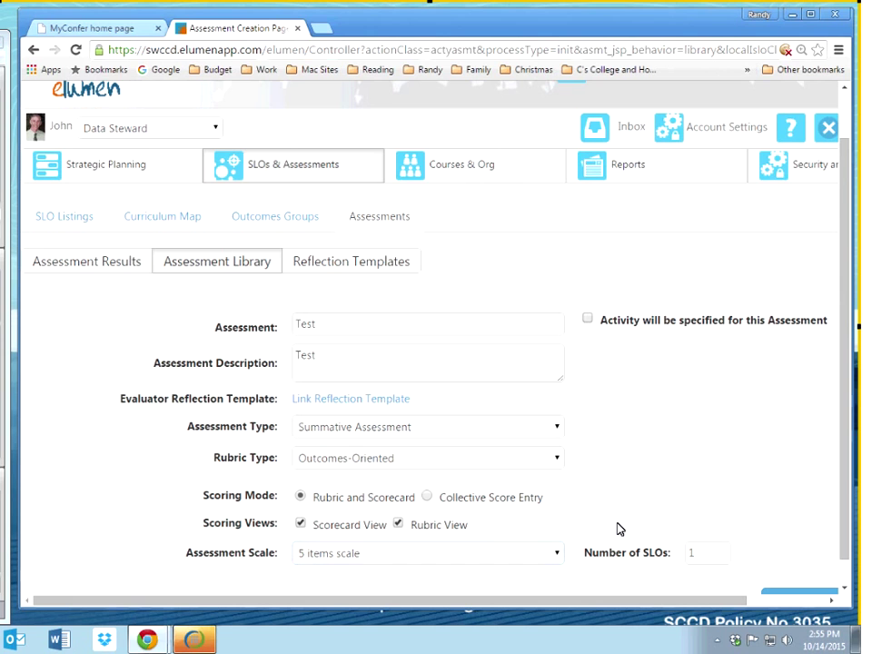
scroll(617, 529, down, 1)
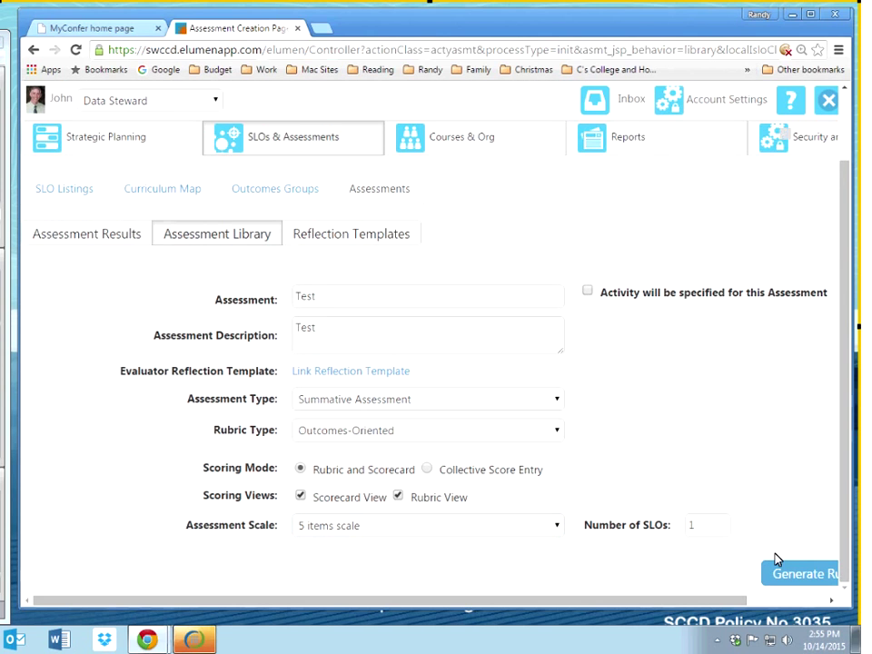
key(ctrl+minus)
key(ctrl+minus)
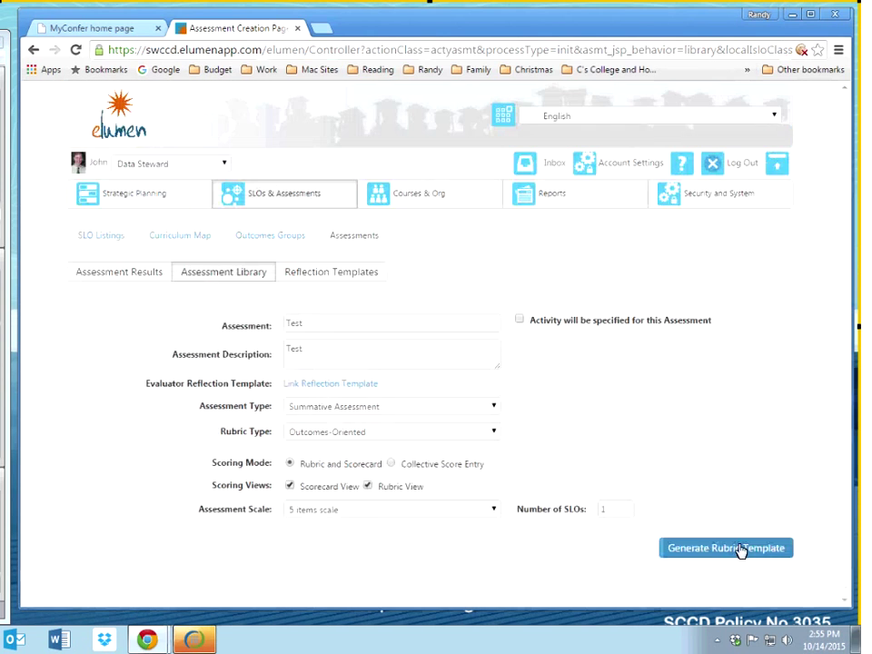
click(741, 549)
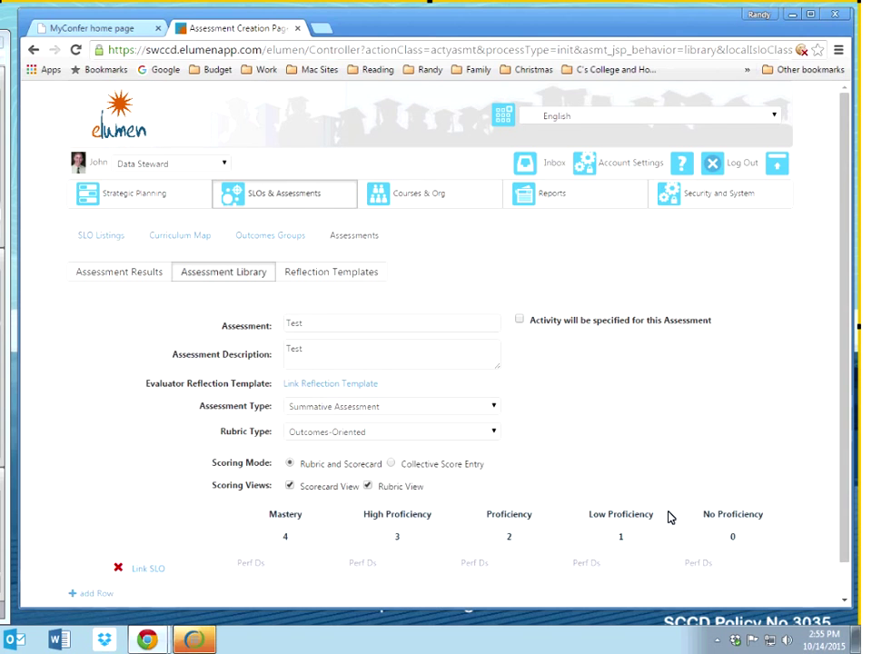
scroll(247, 525, down, 1)
Step: Enter level descriptors Mastery, High Proficiency, Proficiency, Low Proficiency and No Proficiency
click(249, 529)
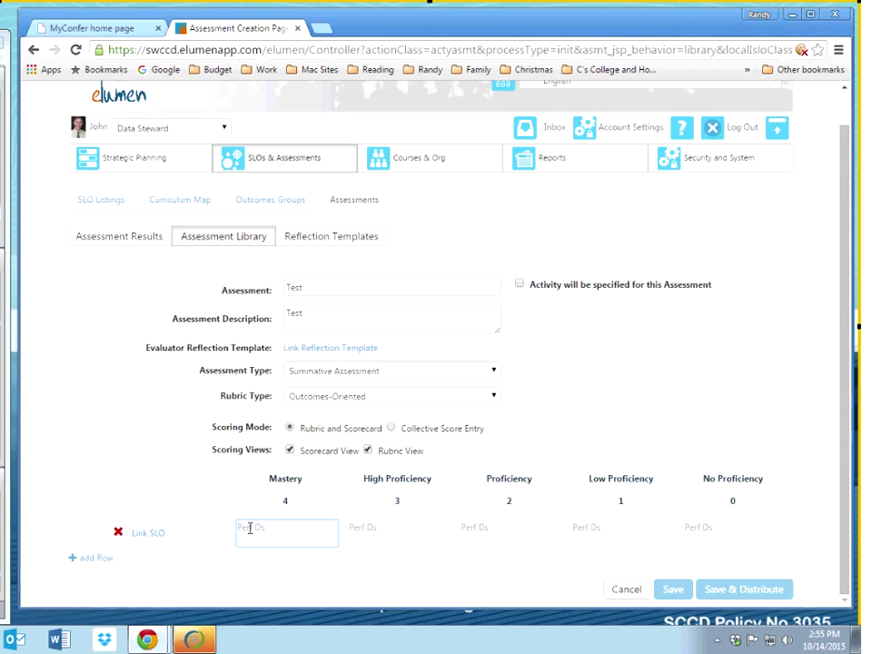
text(Mastery)
key(Tab)
text(High Proficiency)
key(Tab)
text(Pero)
key(BackSpace)
key(BackSpace)
key(BackSpace)
text(roficiency)
key(Tab)
text(Low Proficiency)
key(Tab)
text(No Proficiency)
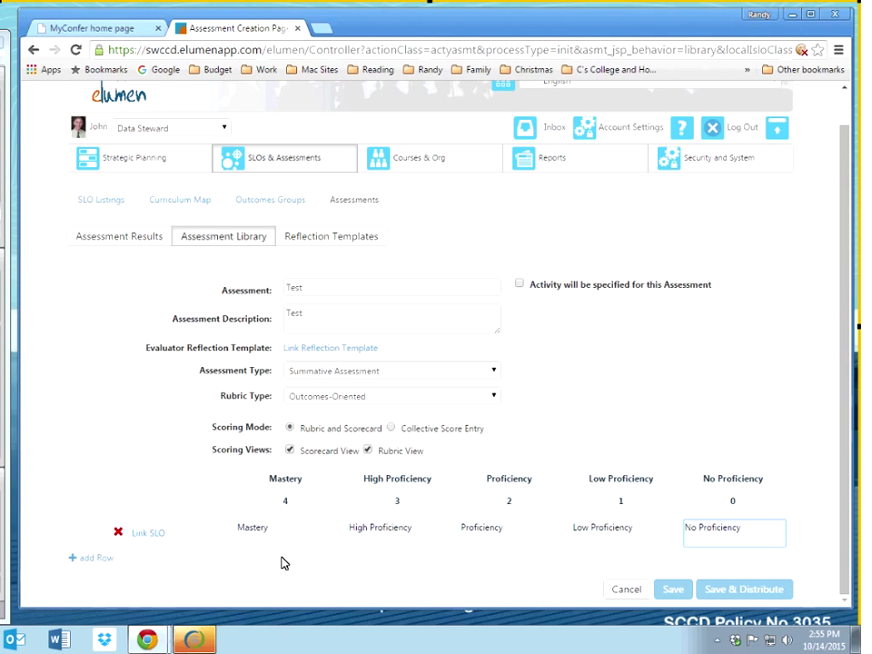
key(Tab)
click(707, 527)
Step: Link the rubric row to ENGL120's 'Analyze and evaluate' outcome
click(163, 534)
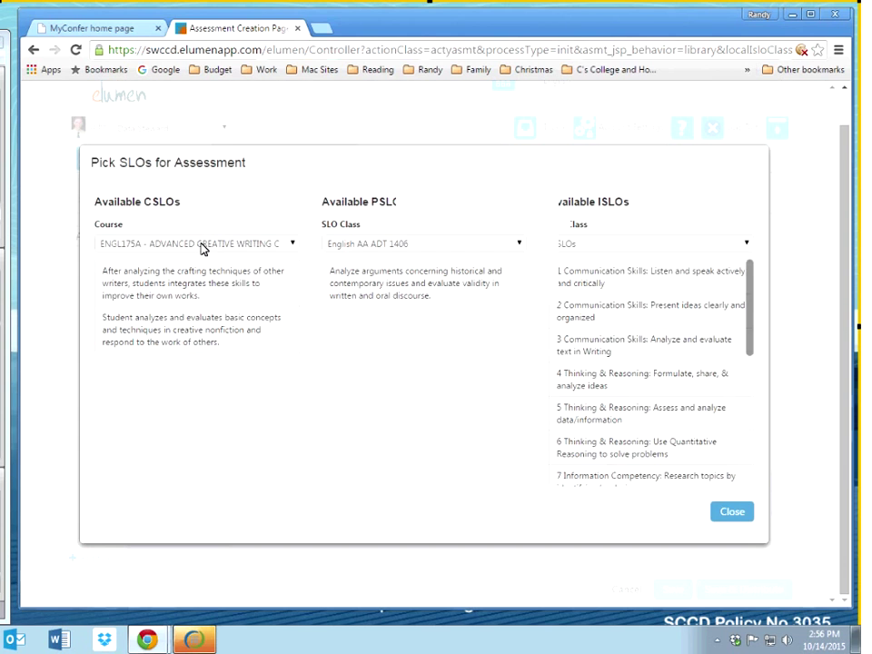
click(202, 245)
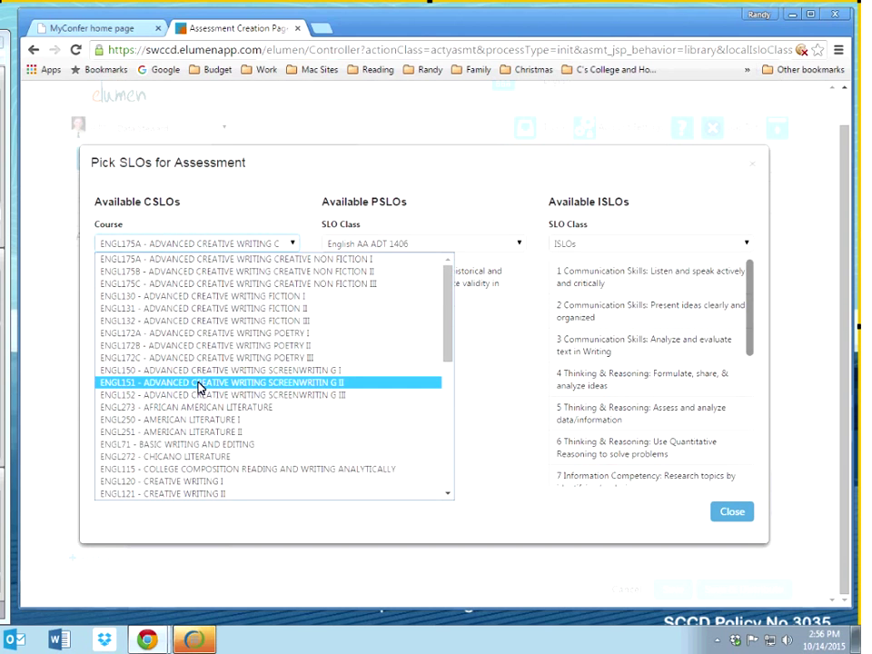
scroll(200, 386, down, 3)
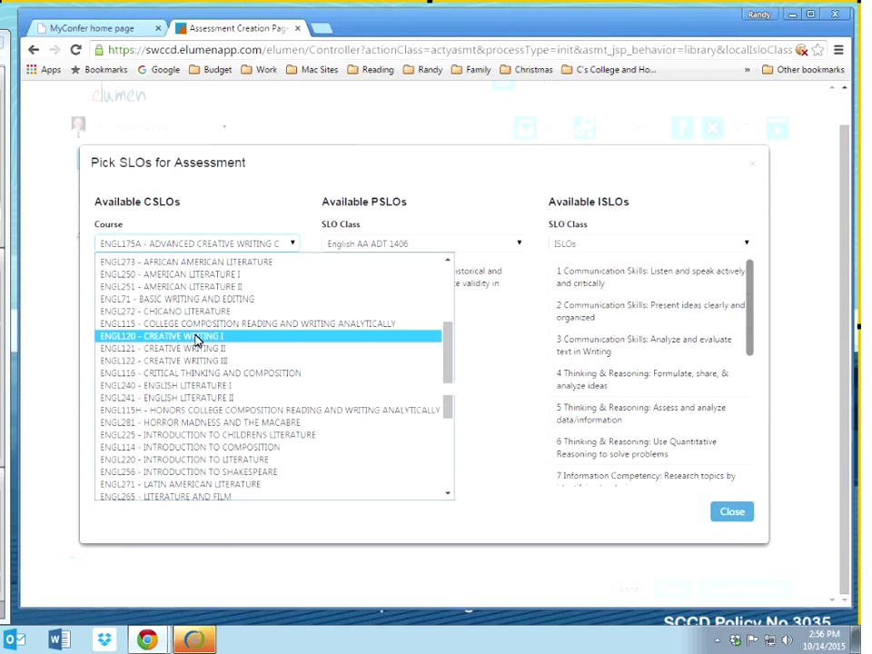
click(197, 338)
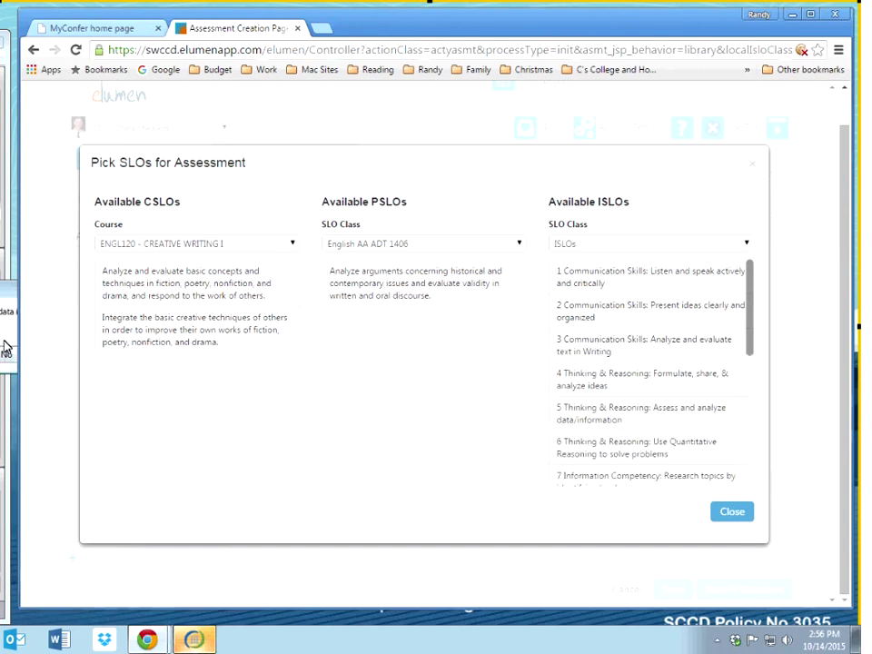
click(119, 289)
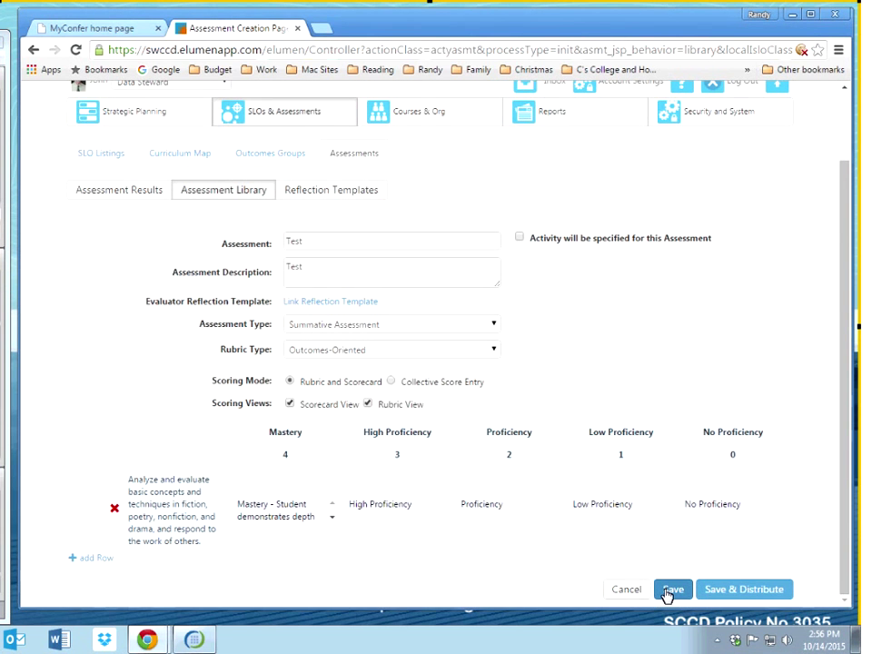
Step: Save the Test assessment, then select it in the library and view its summary
click(672, 590)
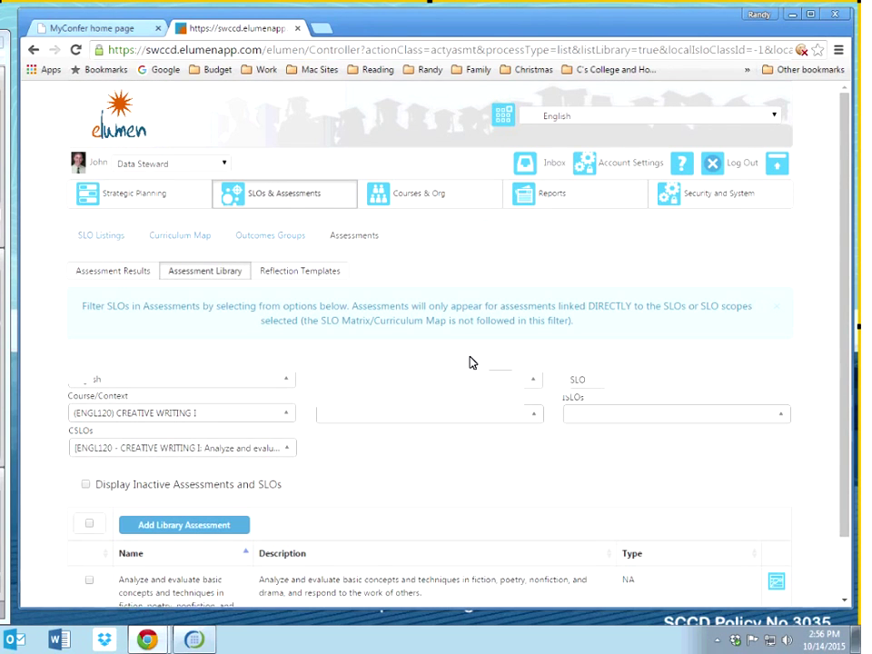
scroll(128, 594, down, 2)
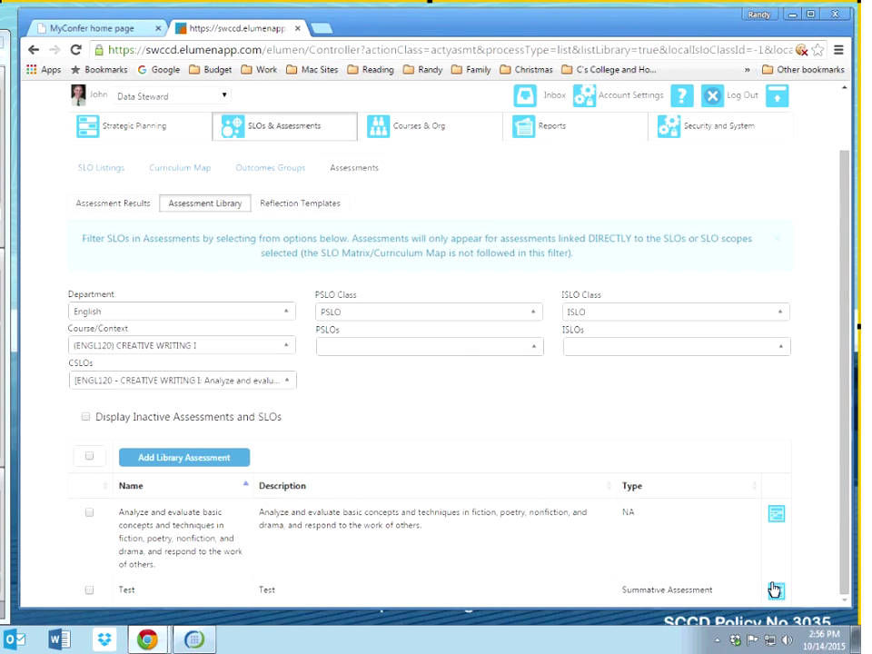
click(773, 588)
click(343, 461)
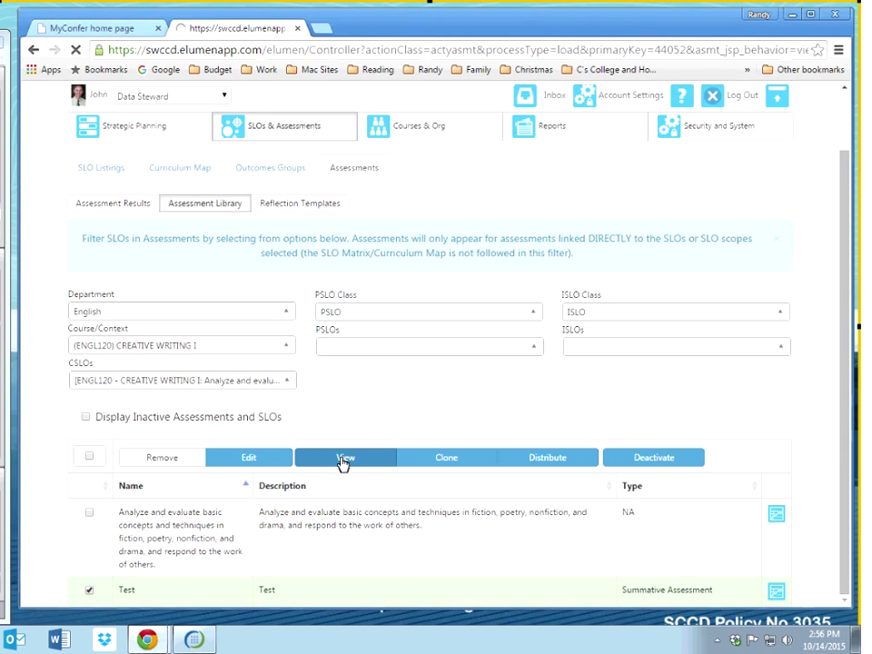
scroll(519, 380, down, 1)
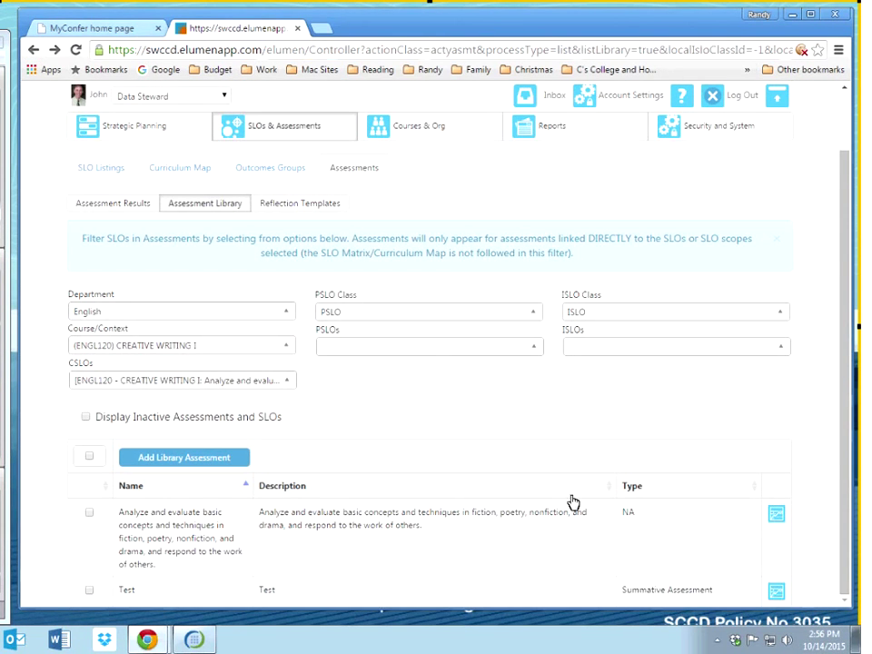
Step: Select Test for distribution and add all Creative Writing I sections as recipients
click(89, 590)
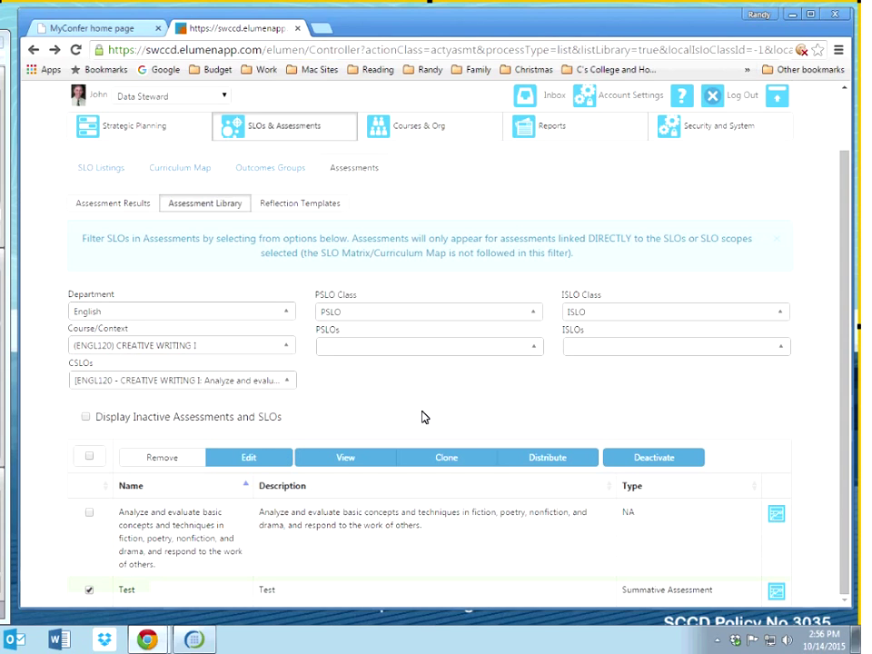
click(539, 465)
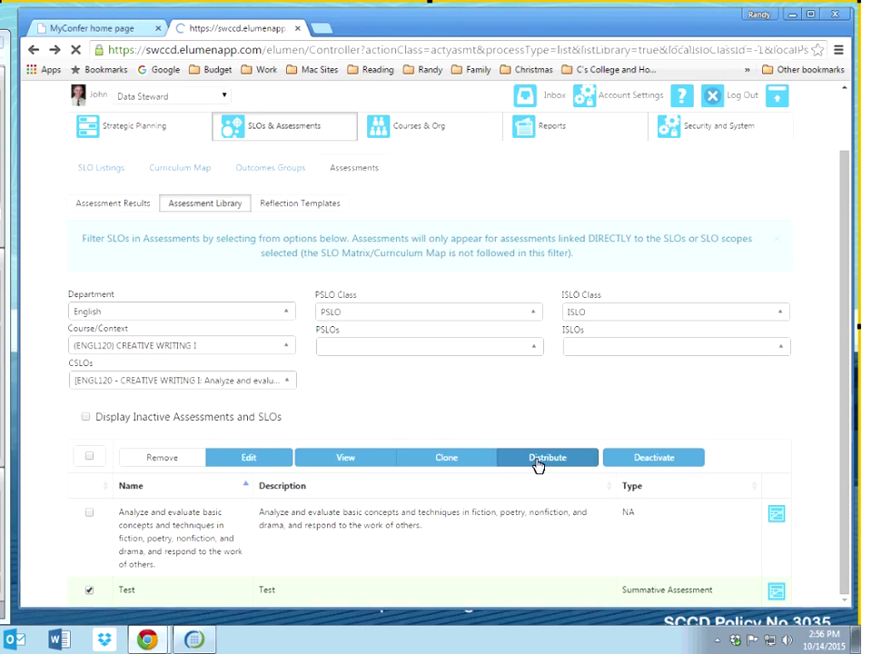
click(448, 500)
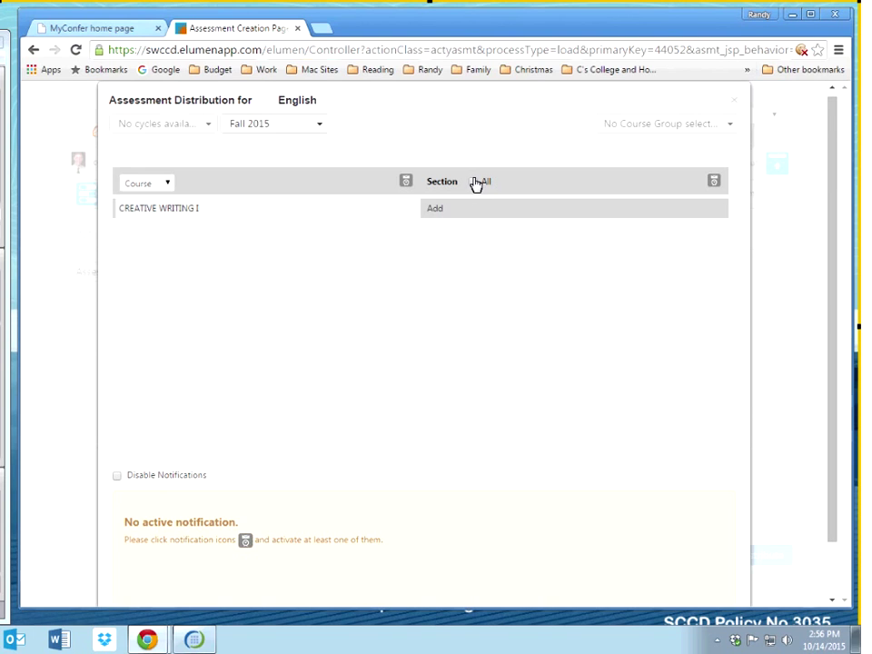
click(406, 184)
click(406, 184)
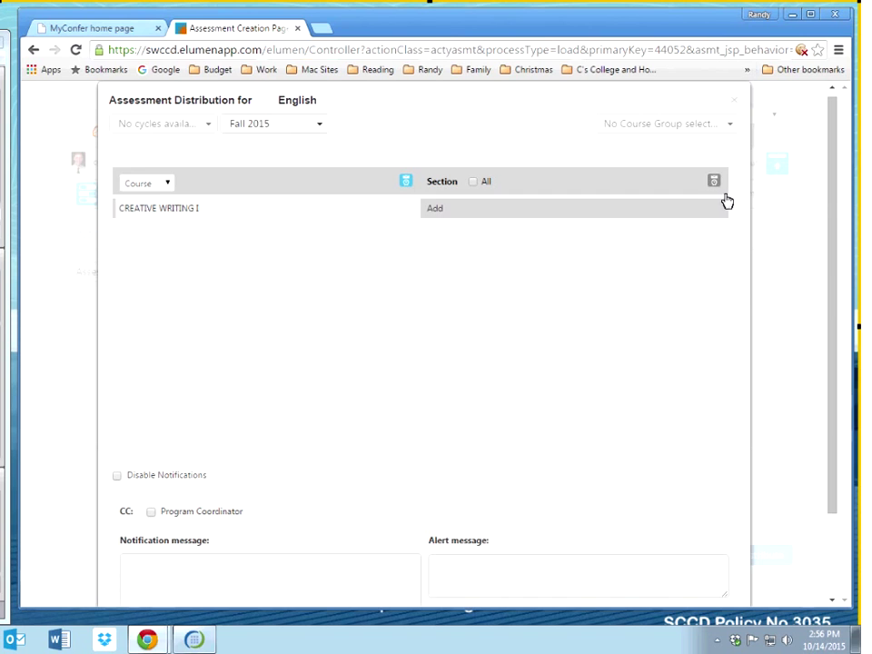
click(714, 183)
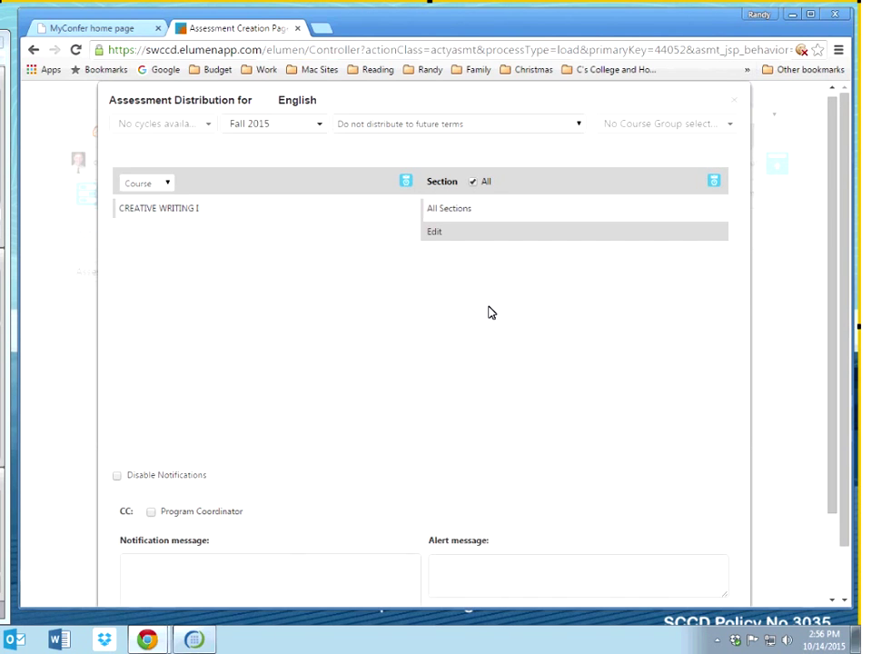
Step: Disable notifications, save the recipients, and distribute the Test assessment
scroll(489, 312, down, 3)
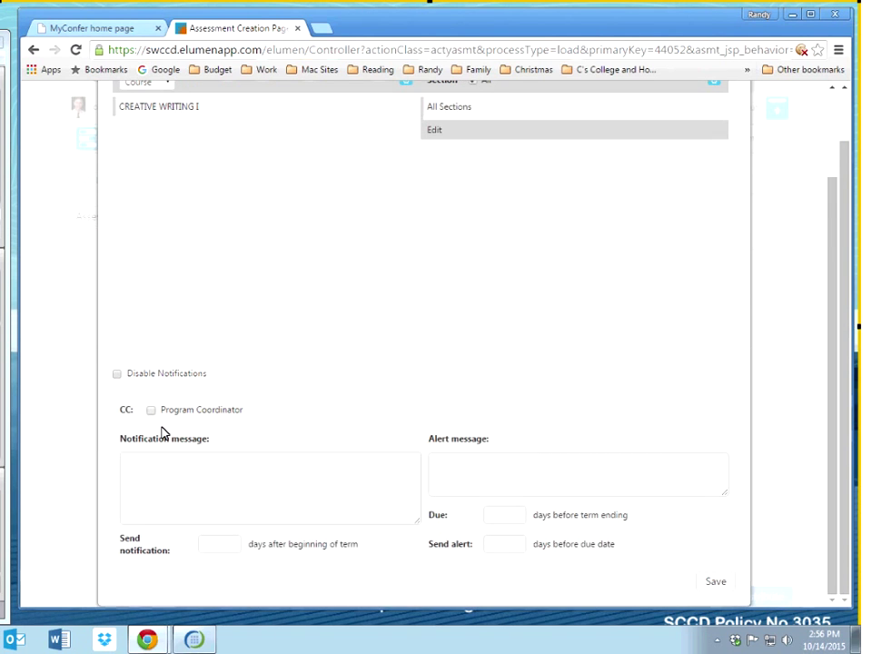
click(117, 374)
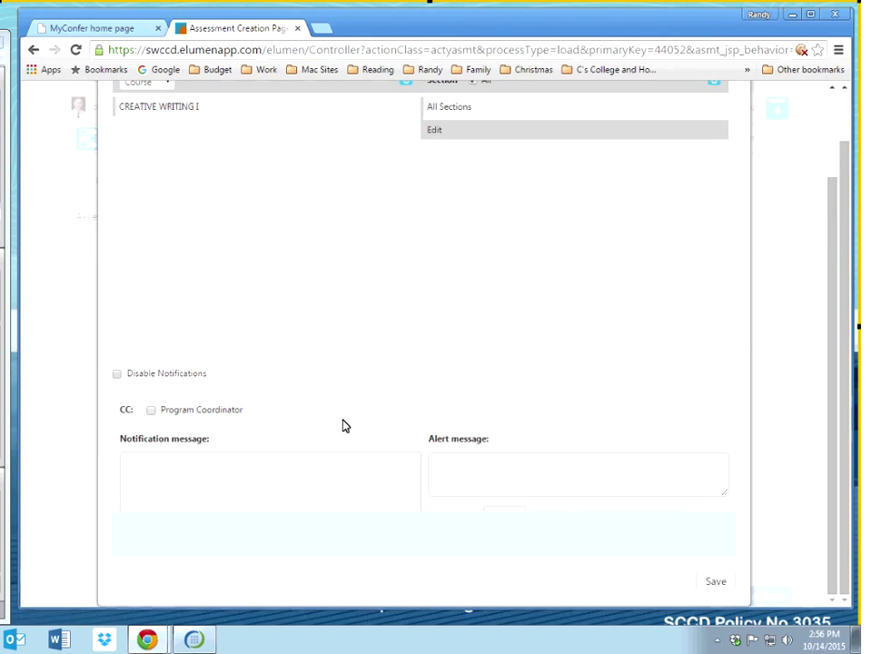
click(714, 583)
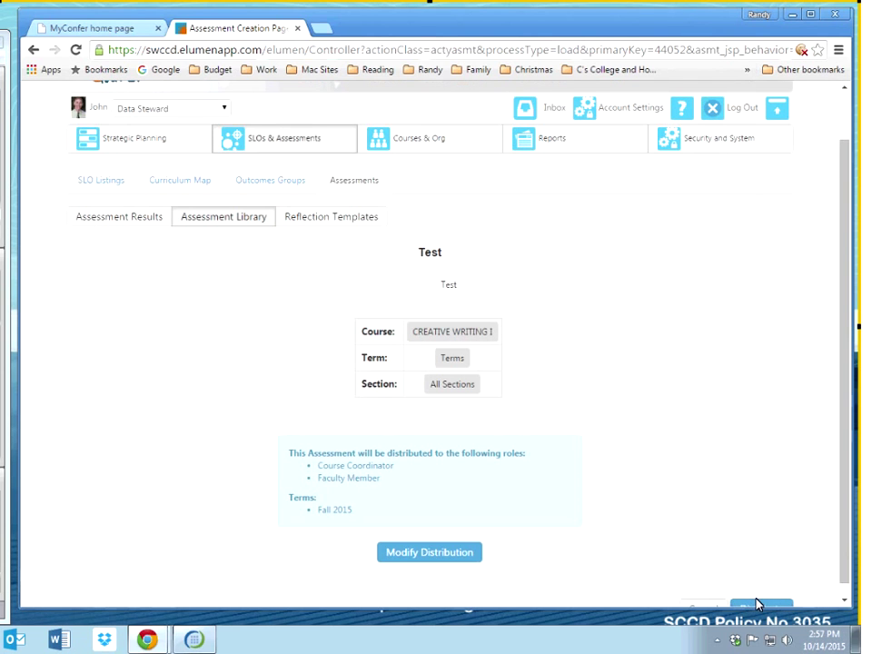
scroll(740, 454, down, 2)
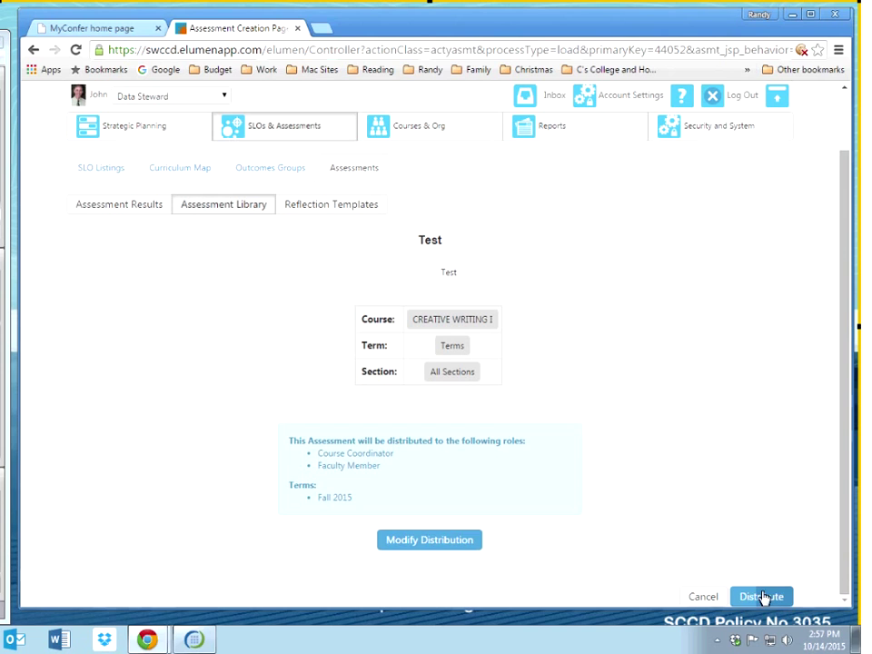
click(763, 596)
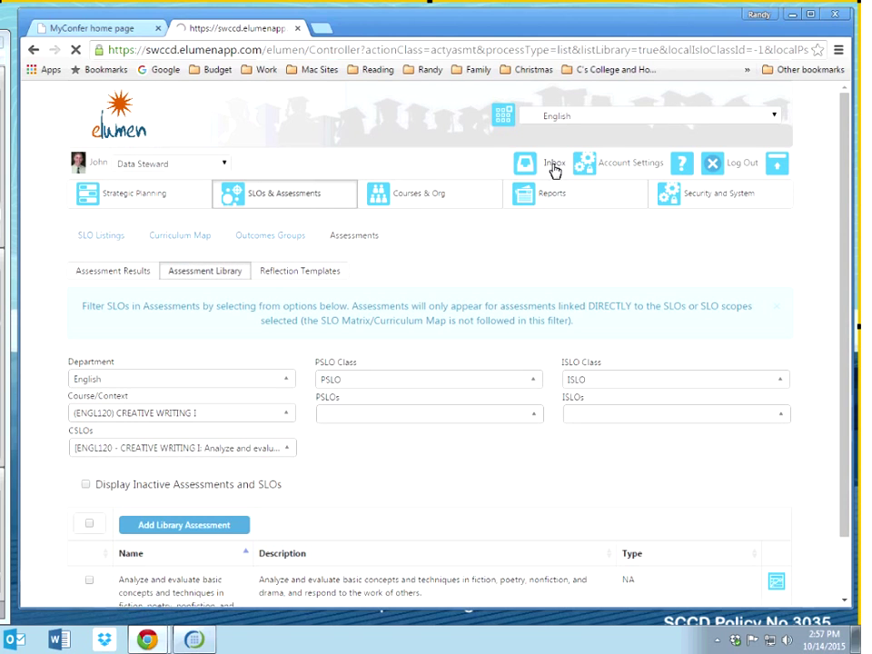
Step: Open Courses & Org, scroll down to ENGL120, and select section 01
click(434, 202)
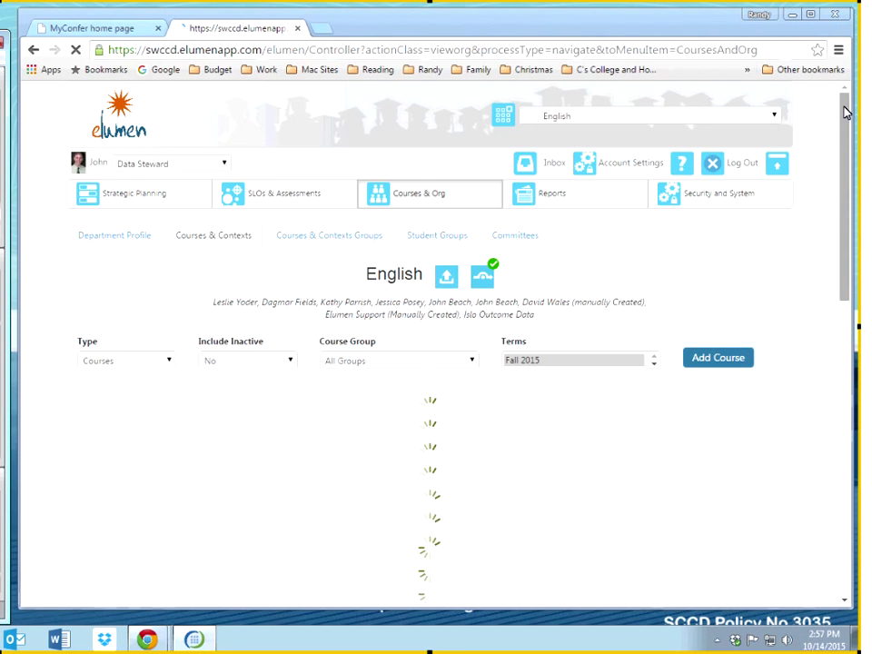
drag(845, 112, 843, 172)
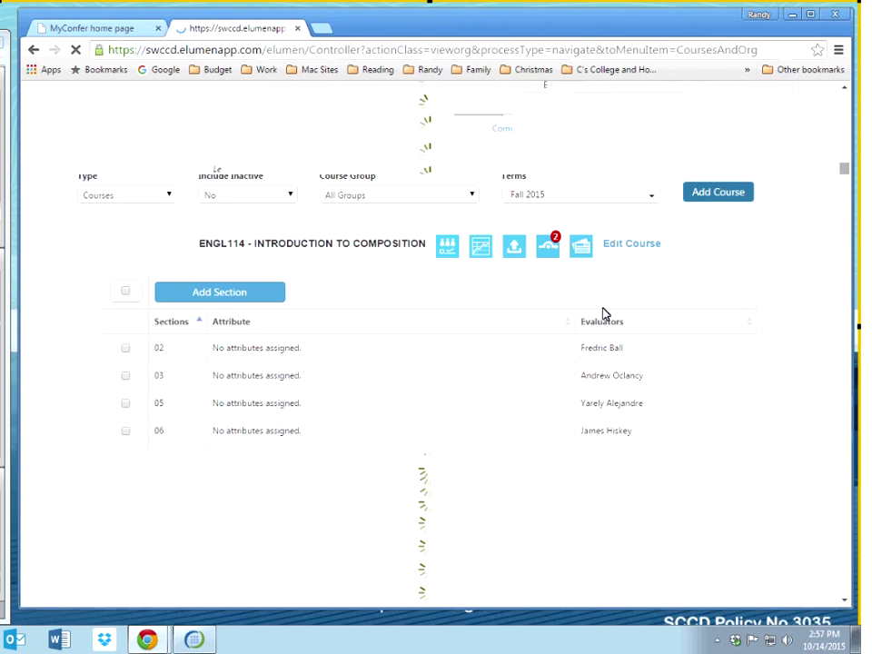
scroll(602, 314, down, 5)
scroll(602, 314, down, 5)
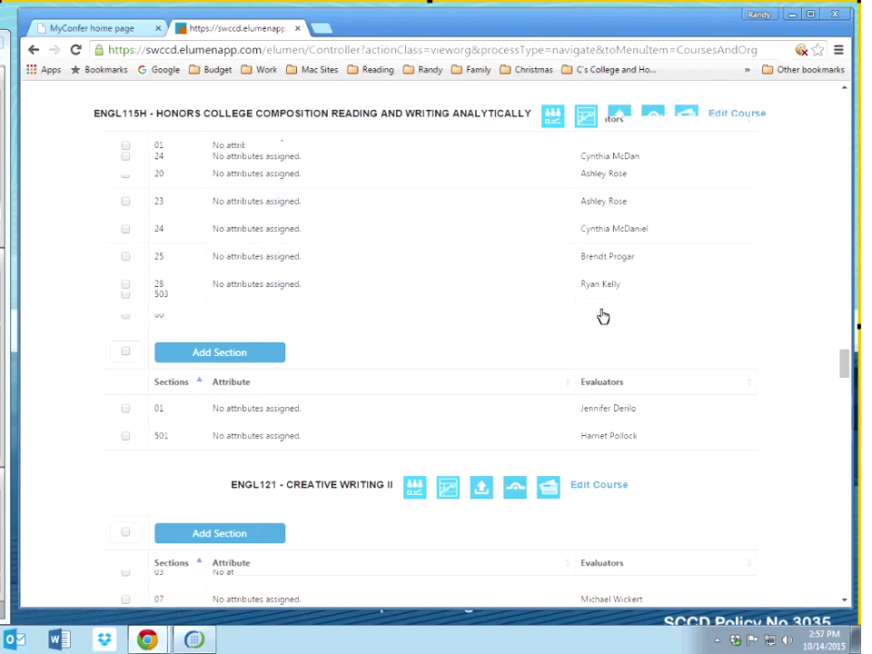
scroll(602, 316, down, 1)
click(125, 336)
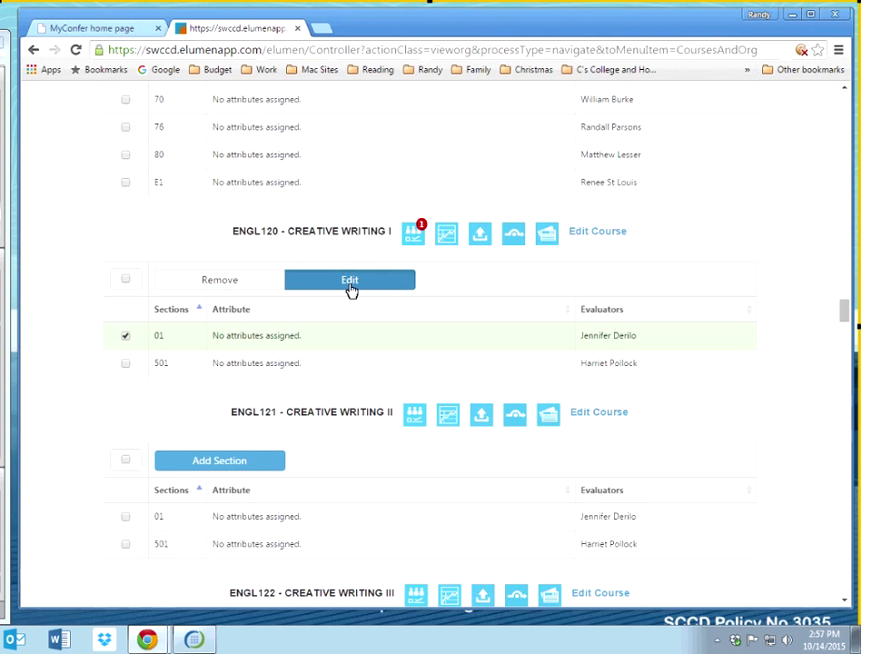
Step: Add the searched faculty member as a second evaluator on section 01 and save
click(350, 285)
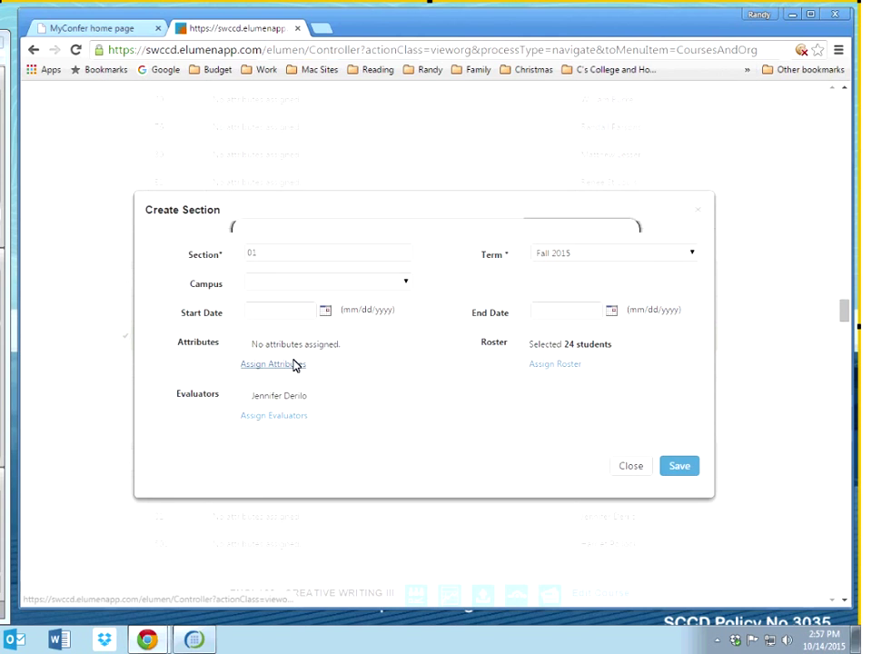
click(423, 364)
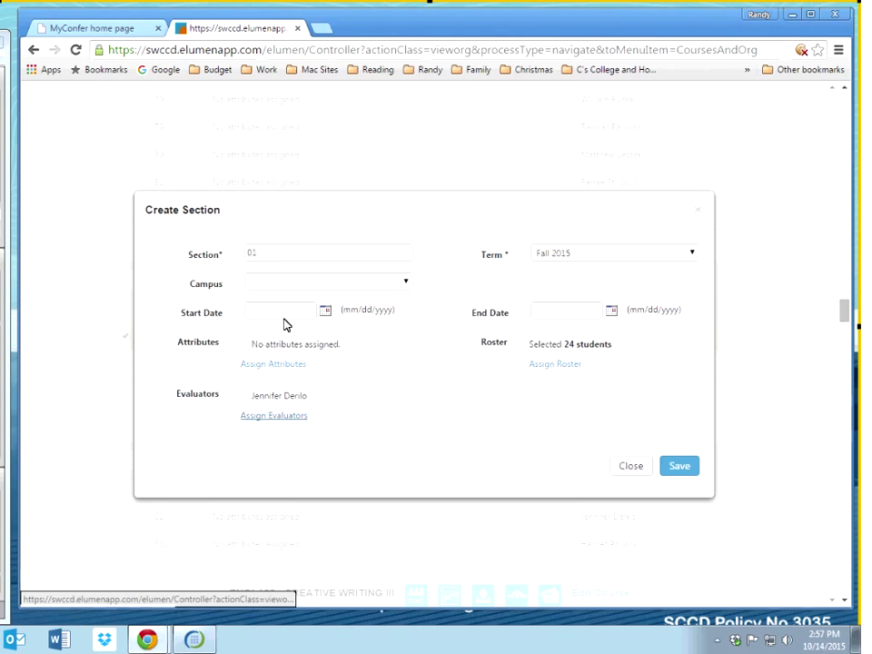
click(277, 416)
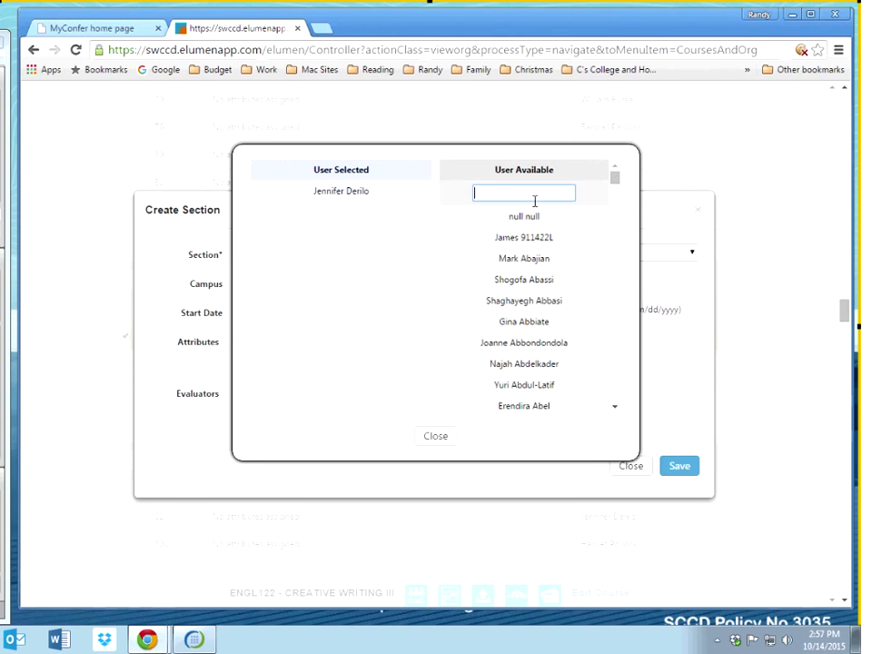
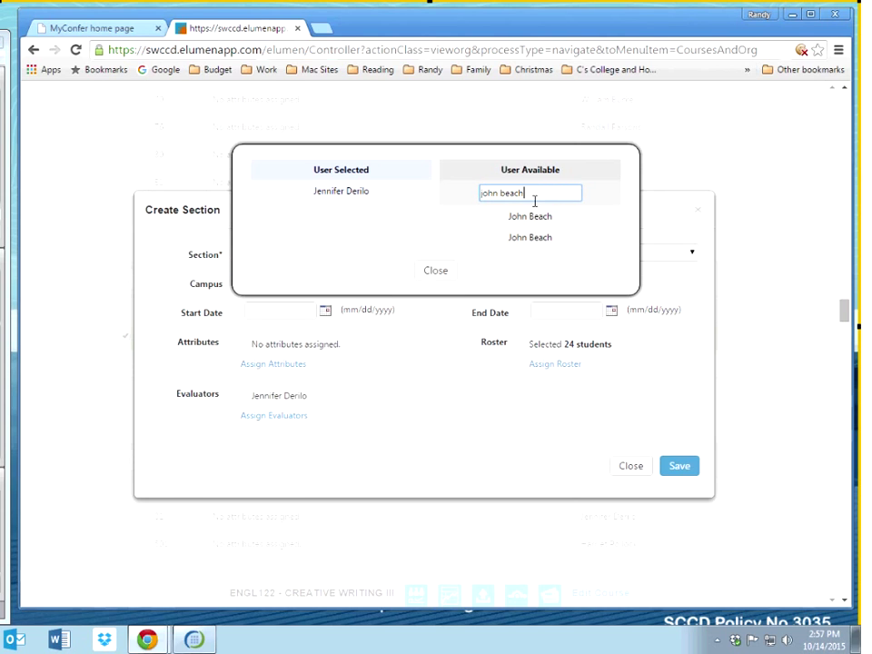
click(538, 221)
click(435, 251)
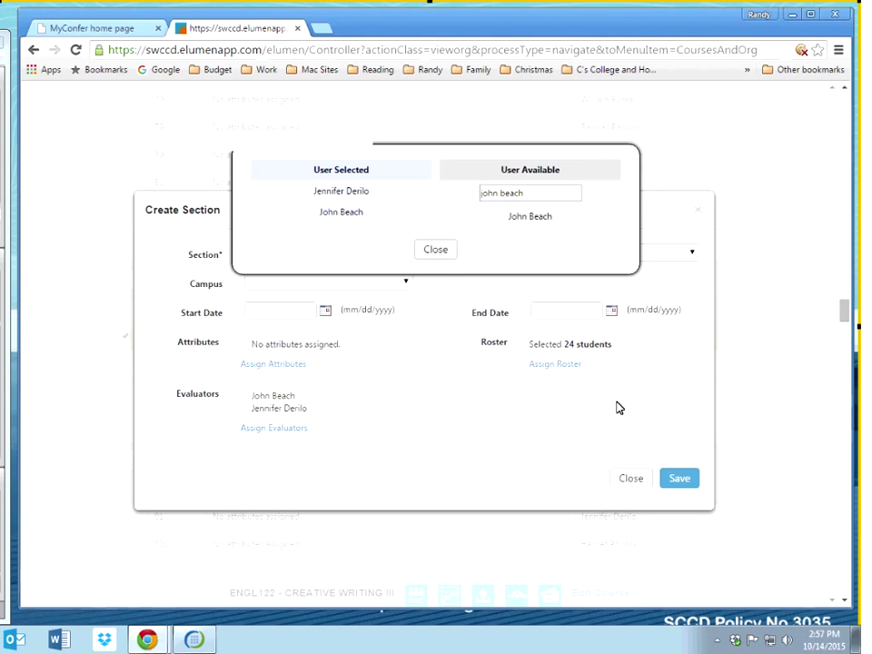
click(686, 482)
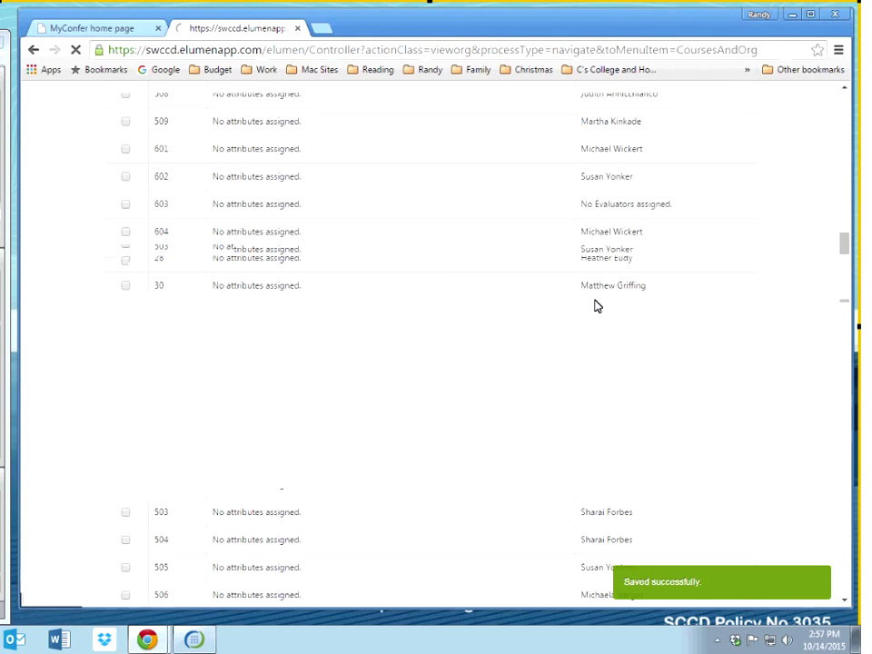
Step: Log out, sign in with the evaluator's password, and switch the role to Faculty
click(743, 165)
click(420, 345)
text(•••••••••••••••)
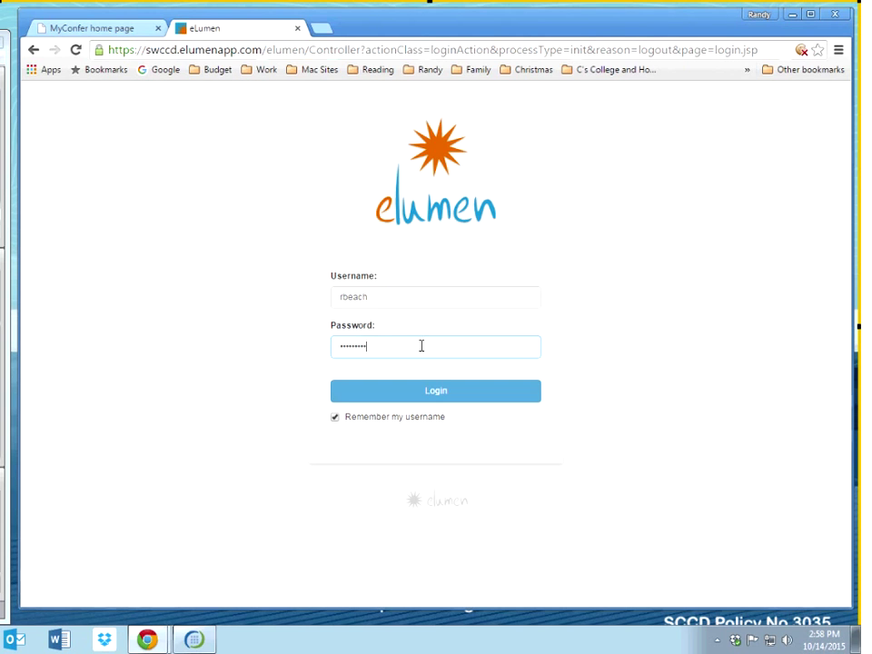
key(Return)
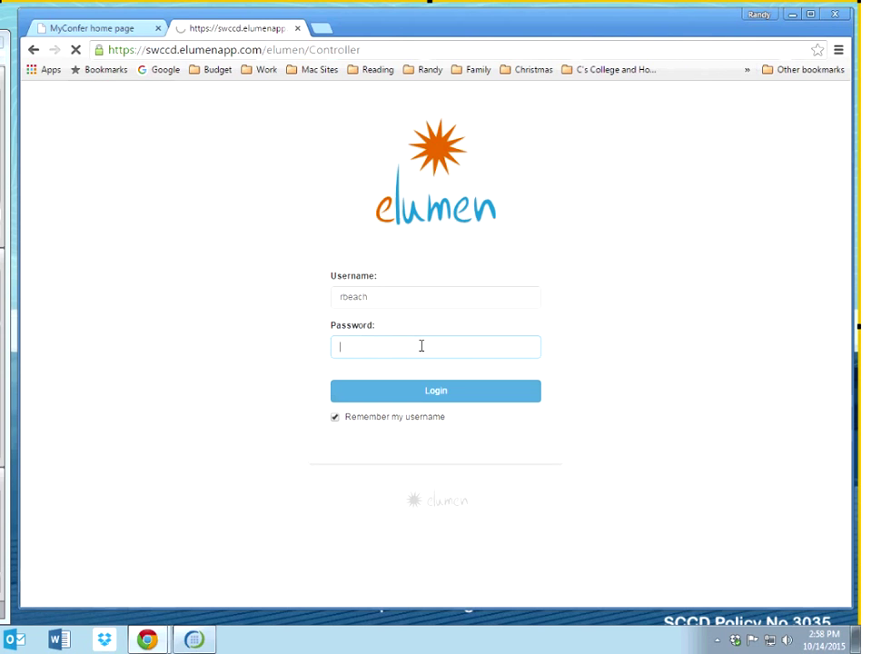
click(191, 164)
click(181, 232)
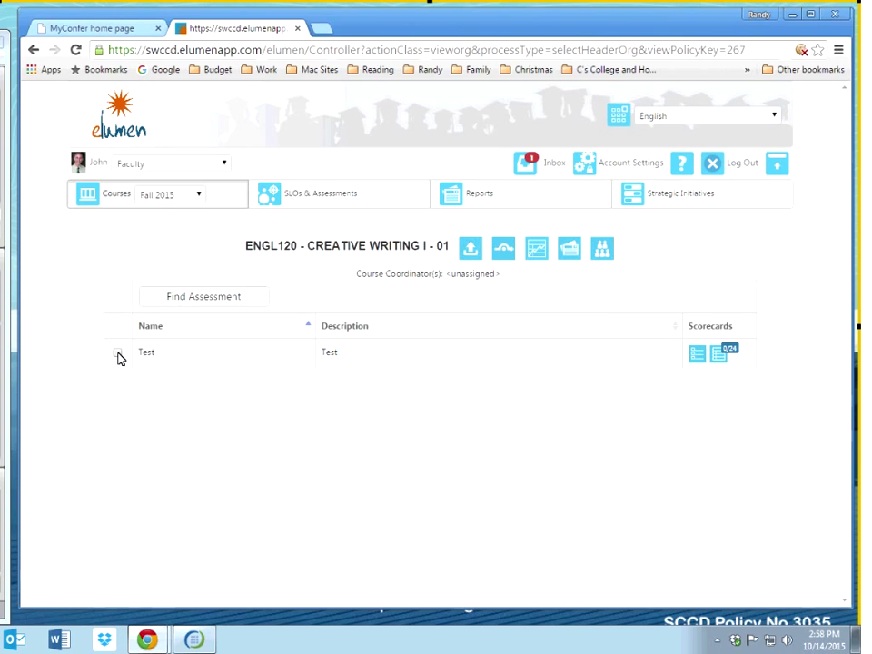
Step: Open the Test assessment's scorecard, stay on the incomplete card, then show the all-students Scorecard View
click(714, 361)
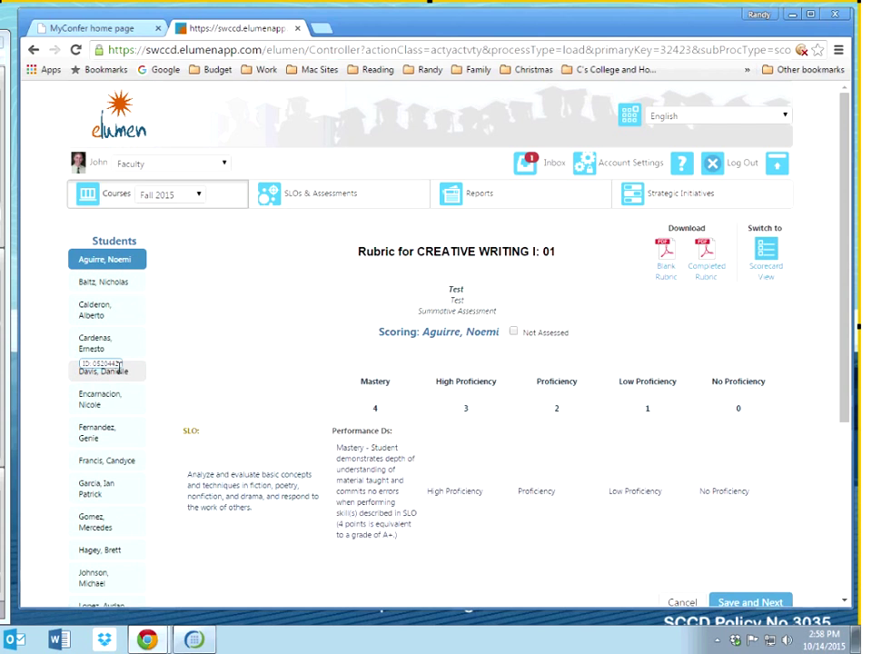
scroll(127, 215, down, 1)
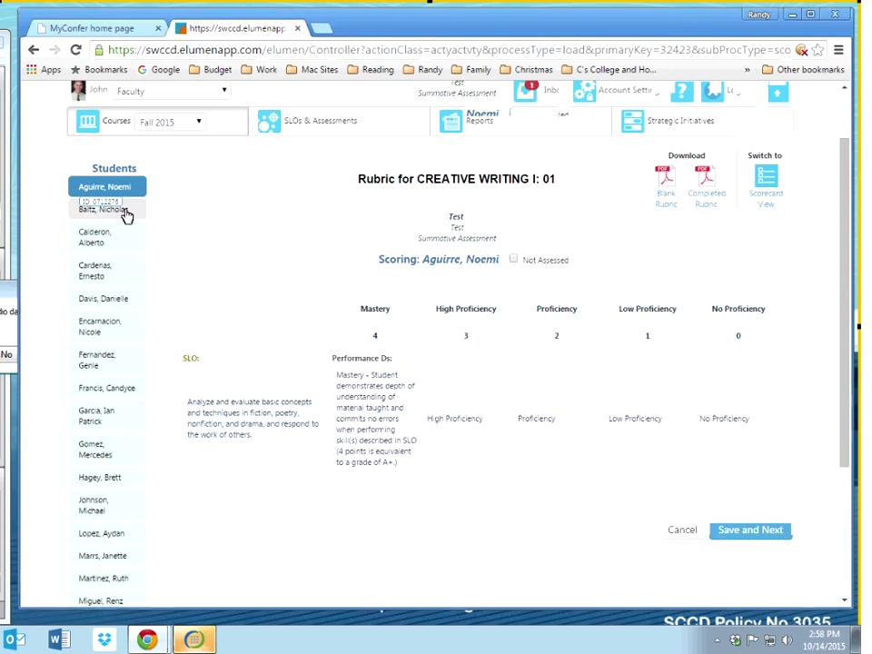
click(127, 216)
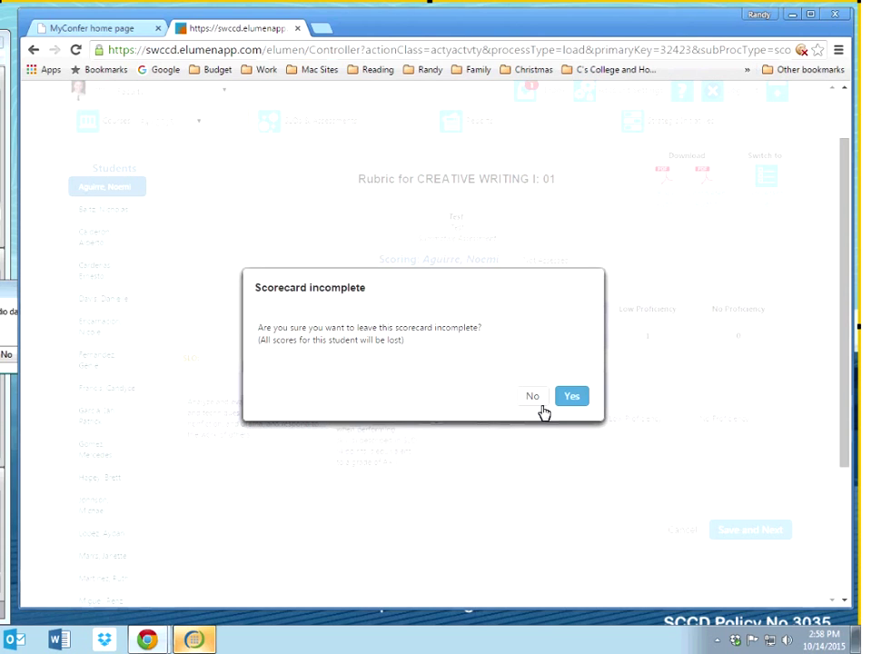
click(532, 397)
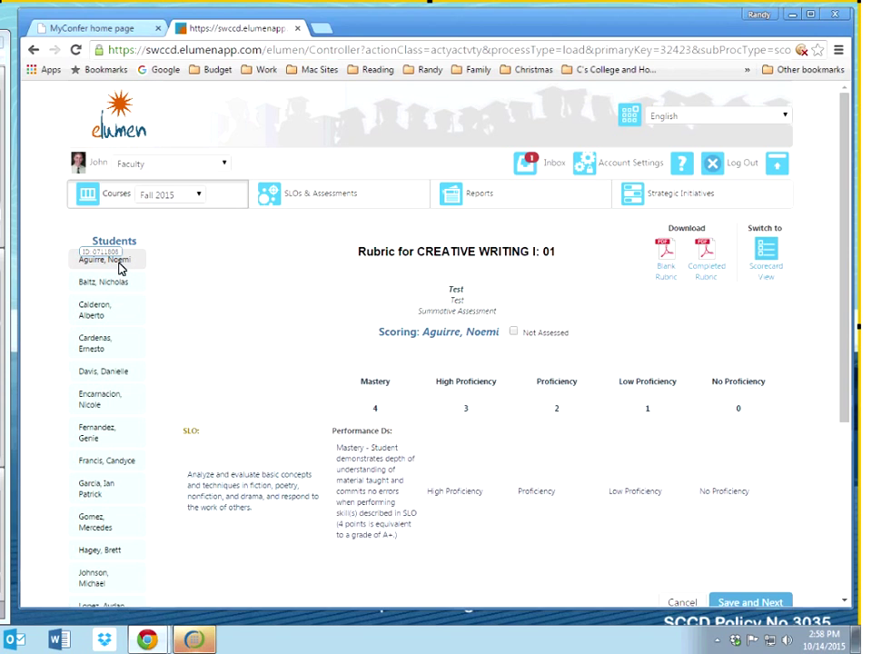
click(119, 265)
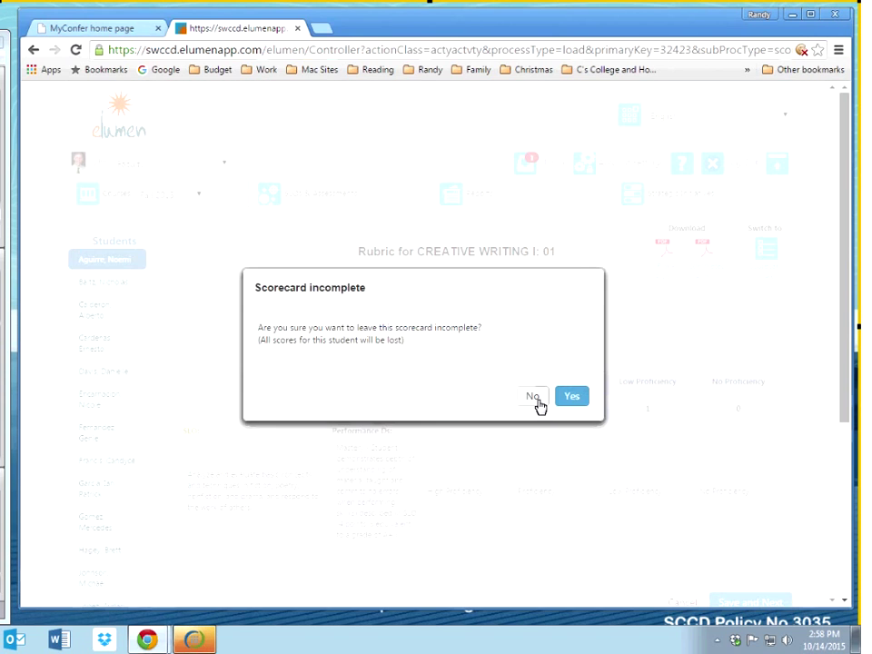
click(531, 403)
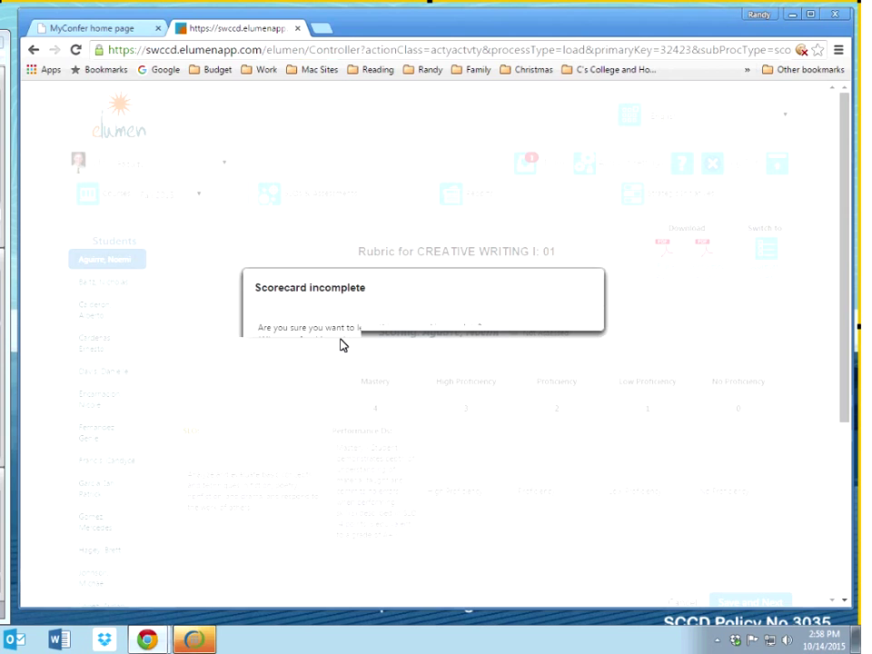
click(770, 261)
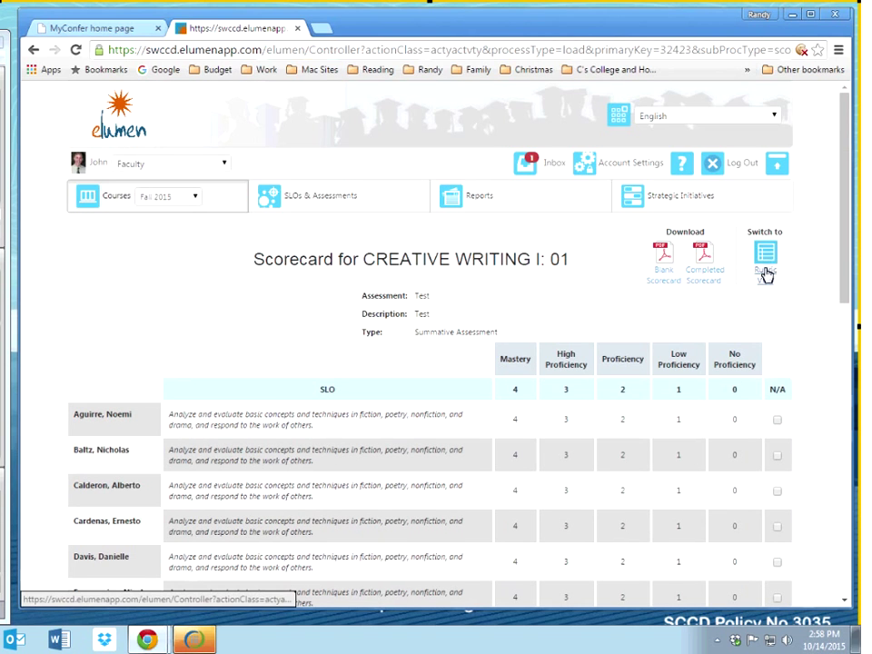
Step: Switch between rubric and scorecard views, then enter trial scores of 4, 3 and 2 for students one through eight
click(765, 256)
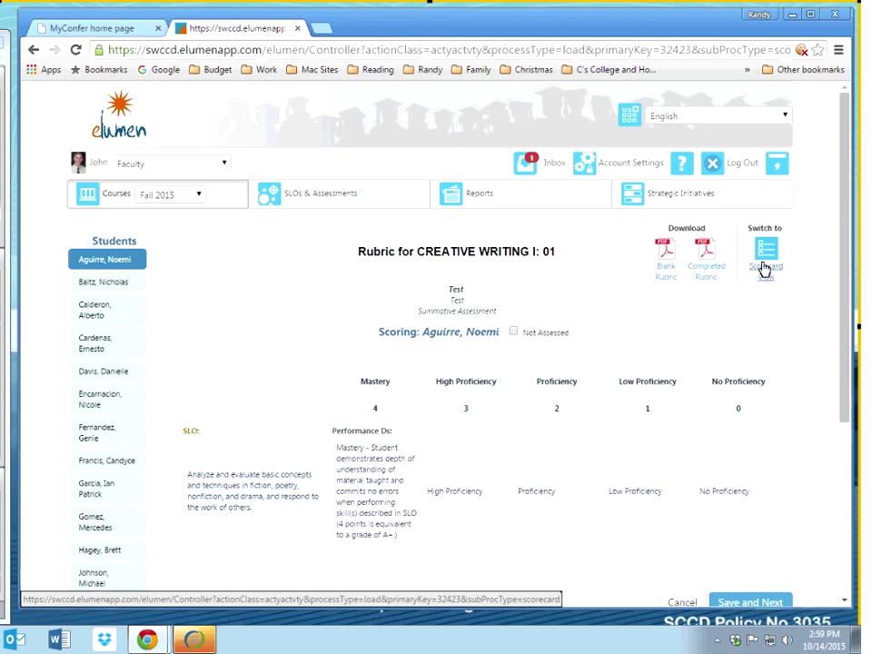
click(765, 270)
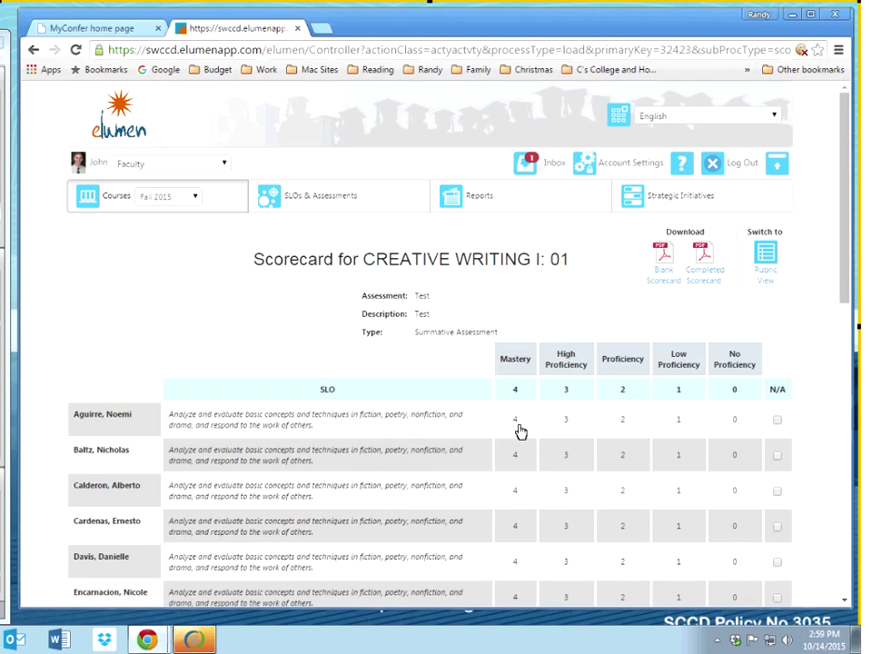
click(516, 427)
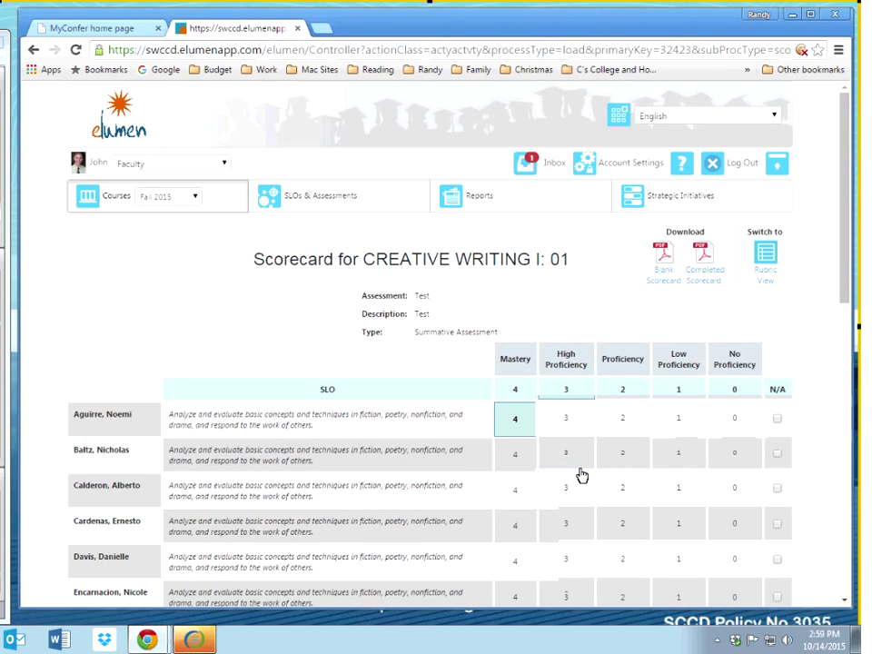
click(566, 454)
click(623, 488)
scroll(622, 488, down, 2)
click(630, 381)
click(563, 451)
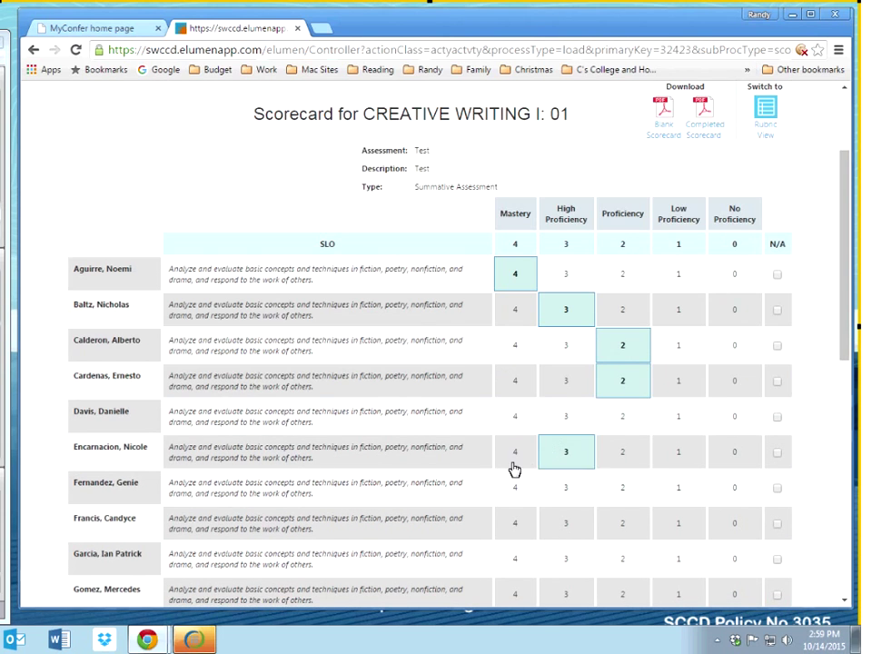
click(515, 452)
click(554, 495)
click(627, 533)
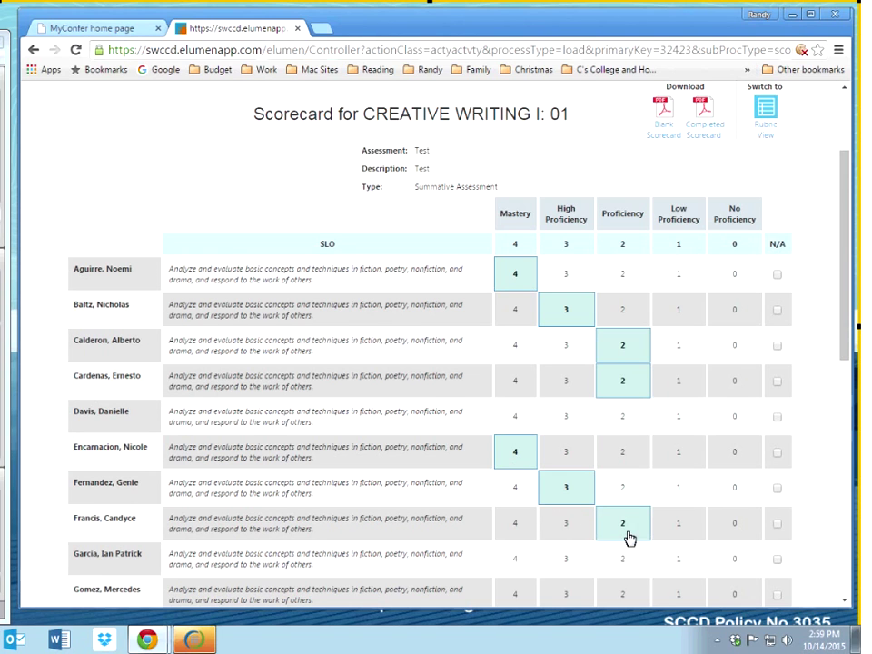
Step: Mark the seventh and tenth students N/A, then clear all scores from the scorecard
scroll(771, 288, down, 3)
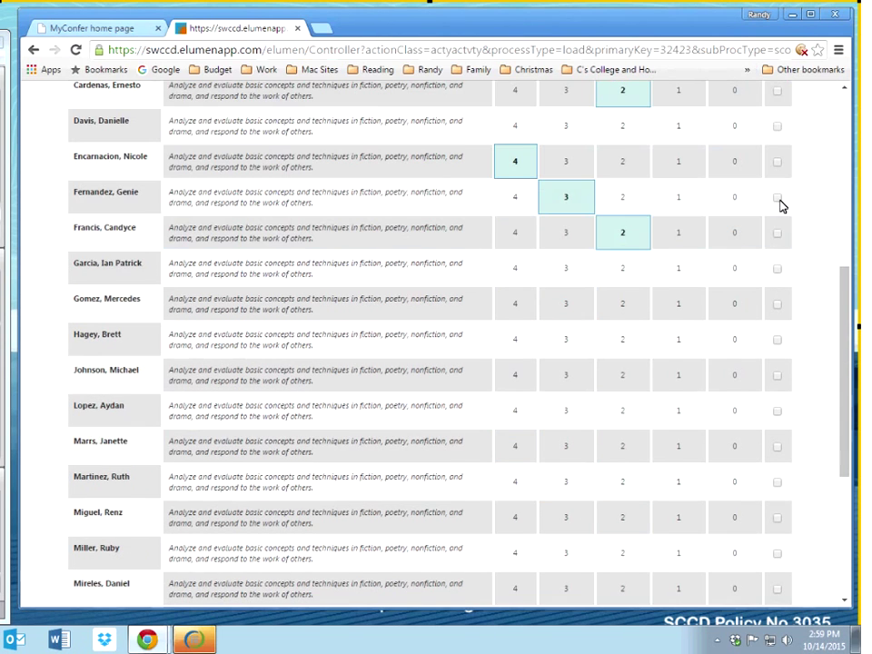
click(777, 198)
click(777, 305)
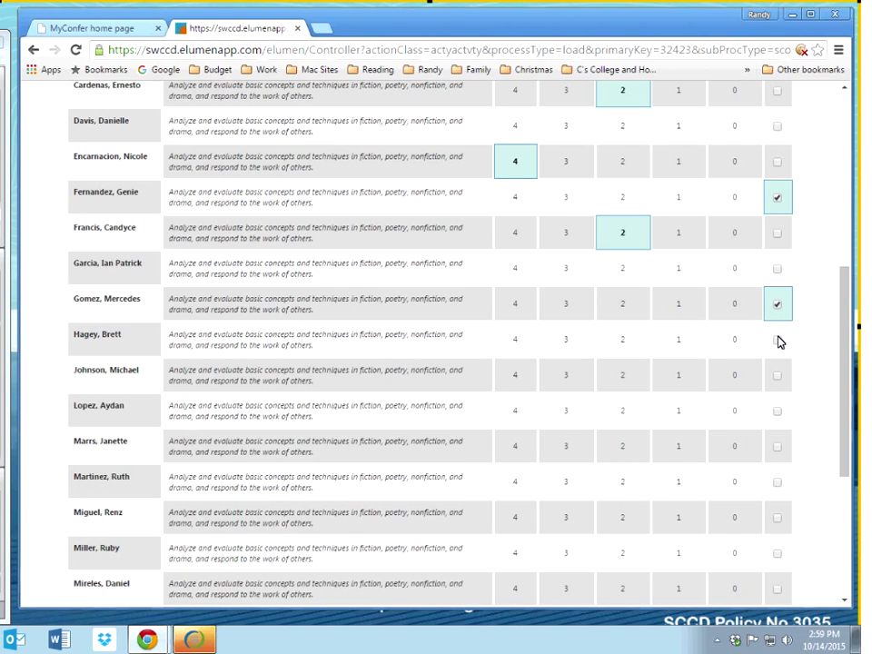
scroll(709, 365, down, 3)
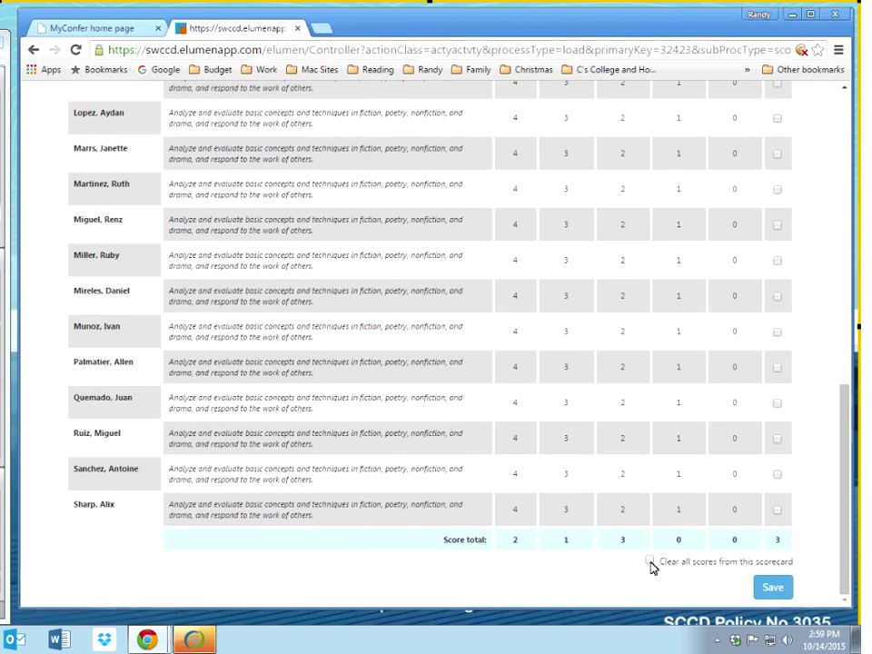
click(650, 562)
click(753, 589)
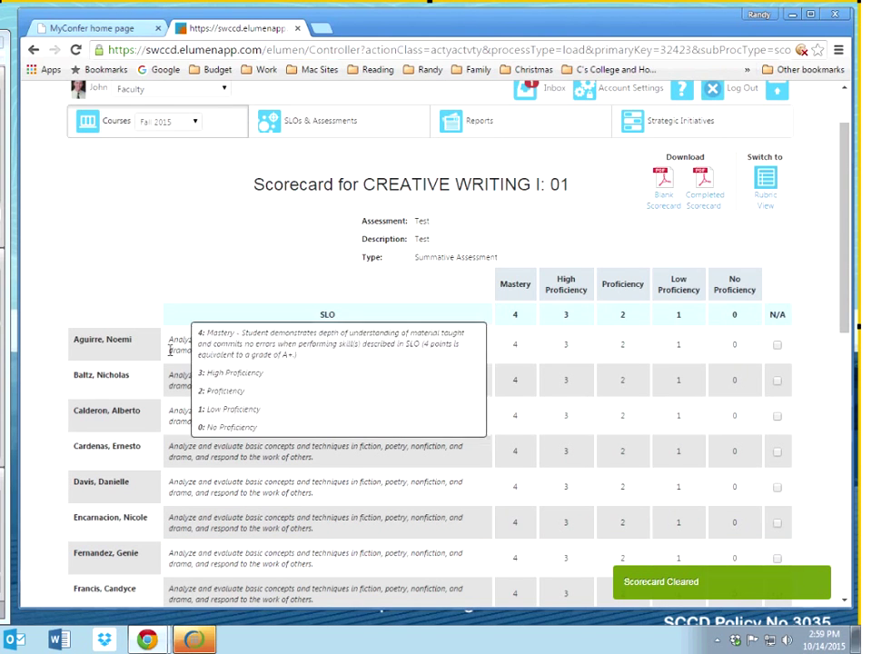
Step: Go back and forward between the rubric and scorecard pages, ending on the CREATIVE WRITING I: 01 rubric
click(33, 53)
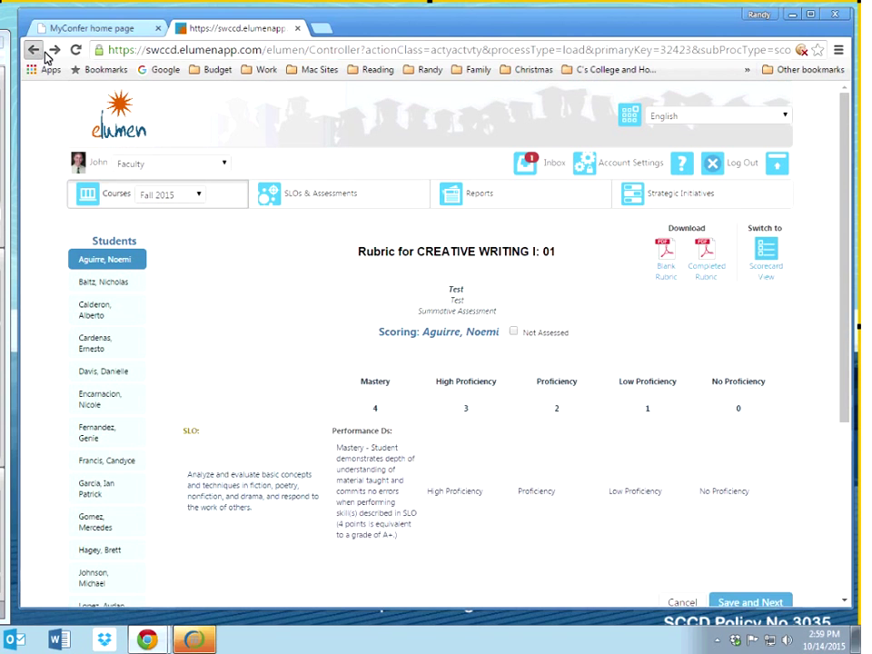
click(53, 51)
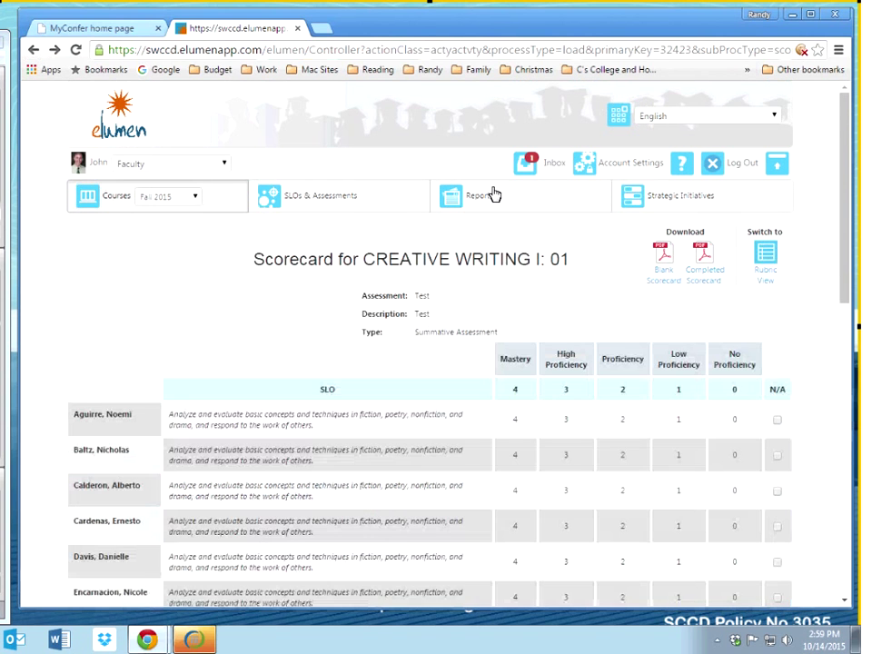
click(41, 53)
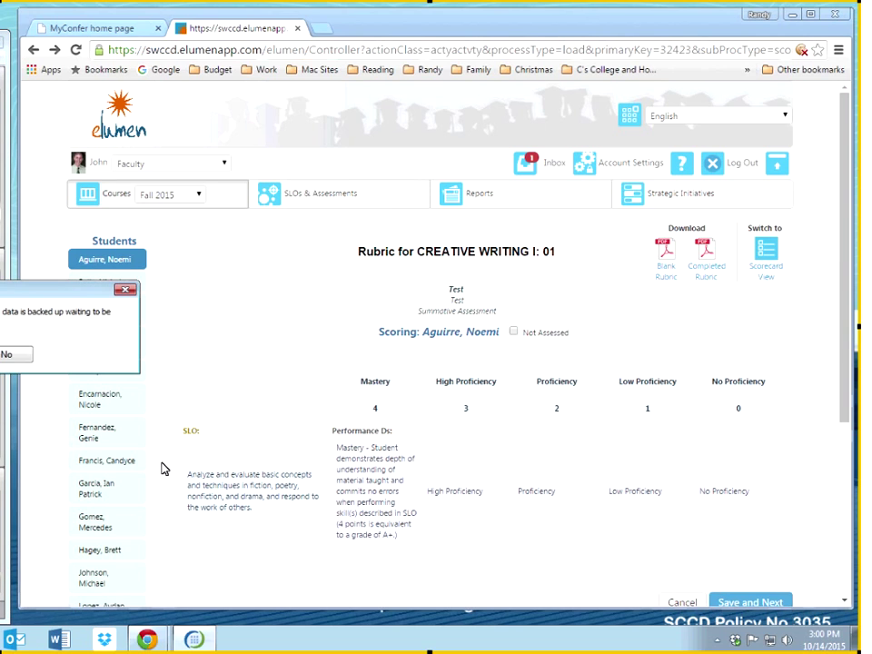
click(19, 354)
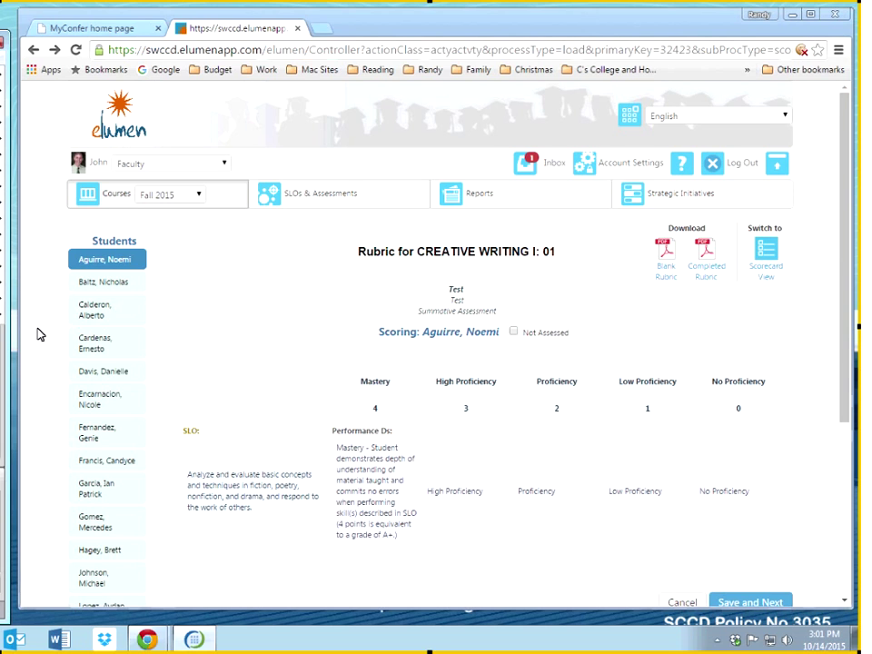
click(48, 254)
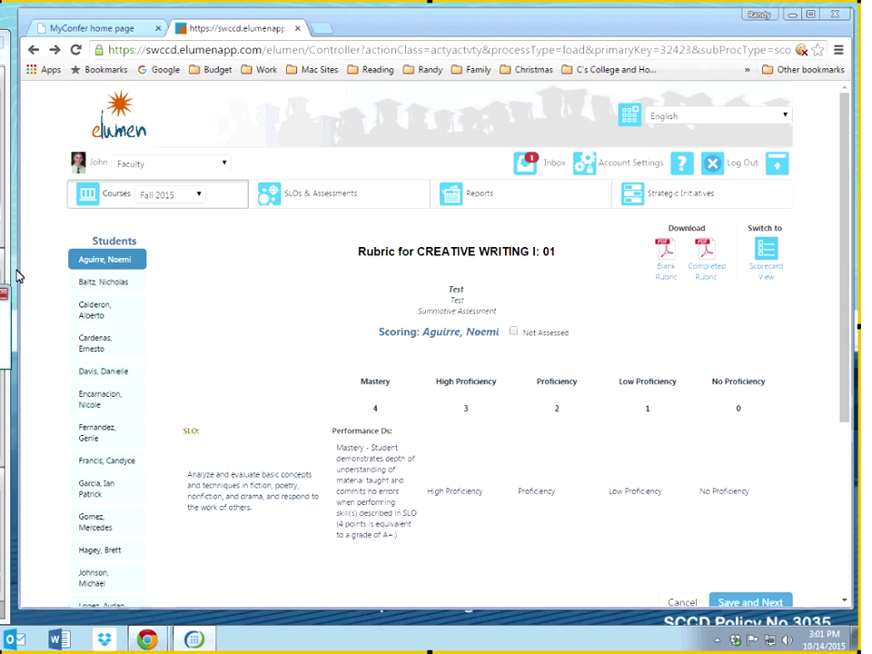